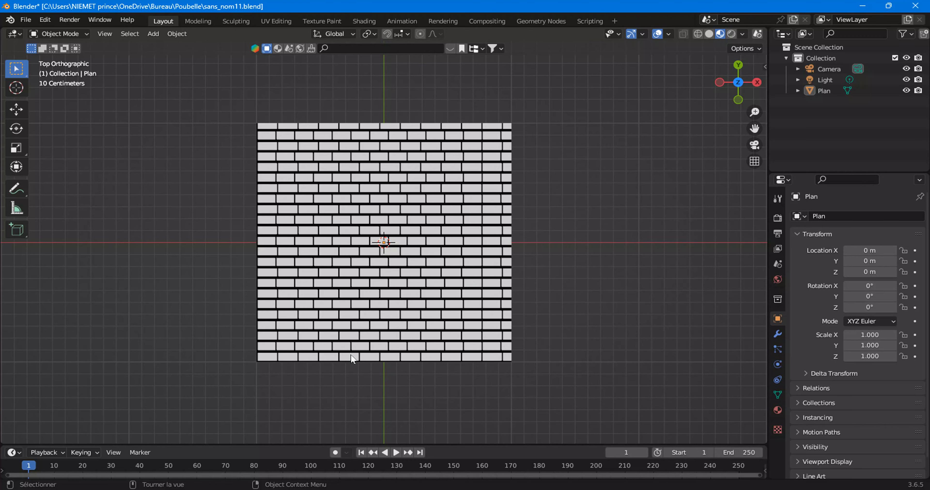
- Switch to the Shading workspace and preview the existing Brick Texture node's color on the plane
scroll(354, 348, "up", 1)
scroll(356, 352, "up", 3)
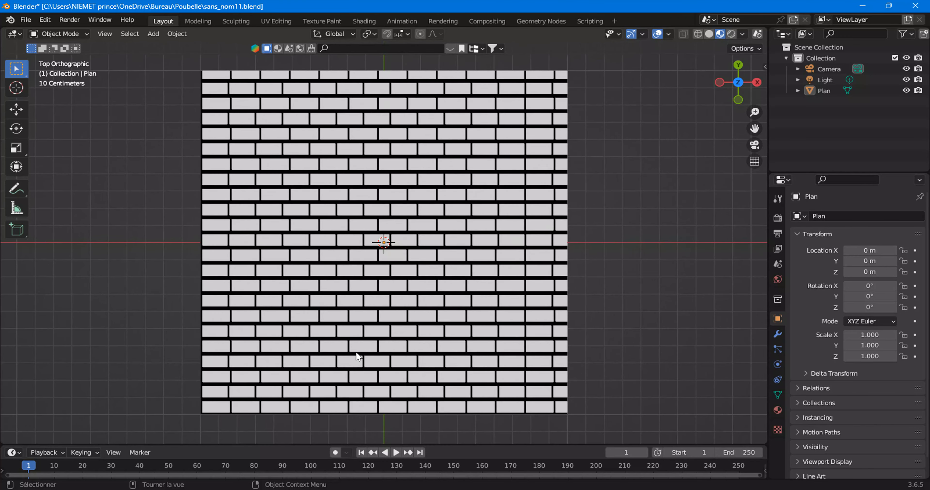
scroll(356, 352, "down", 3)
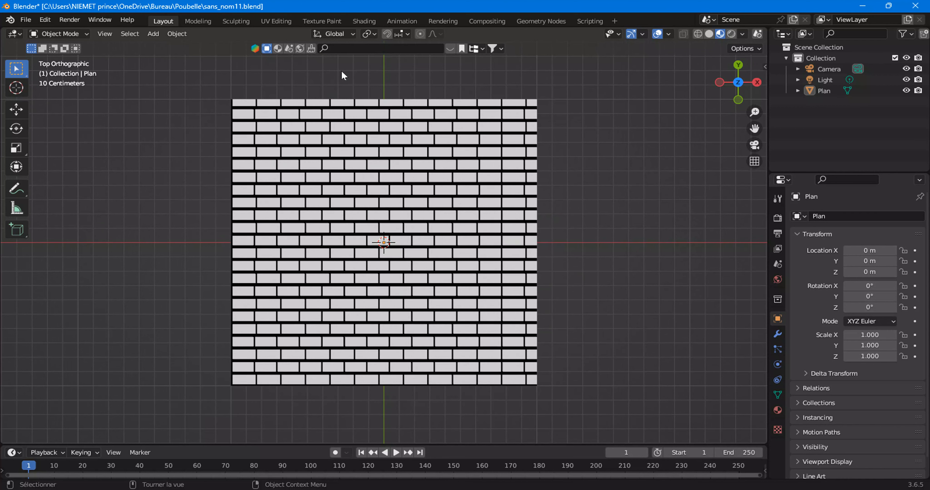
left_click(365, 20)
scroll(419, 361, "up", 3)
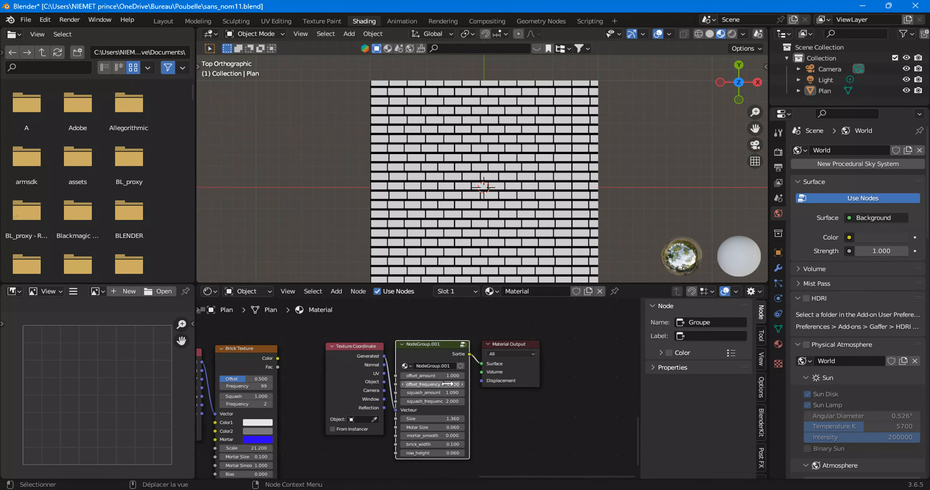
middle_click_drag(308, 366, 396, 368)
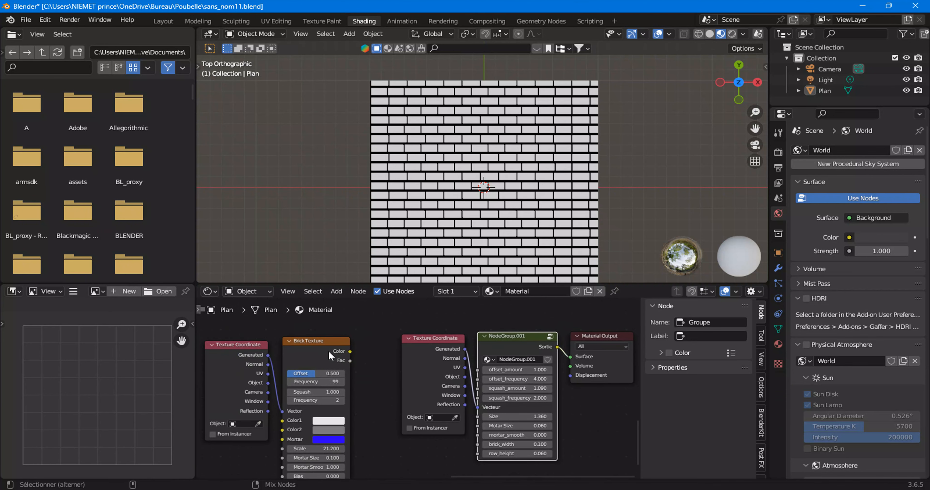
left_click(331, 355, "ctrl+shift")
scroll(440, 204, "up", 2)
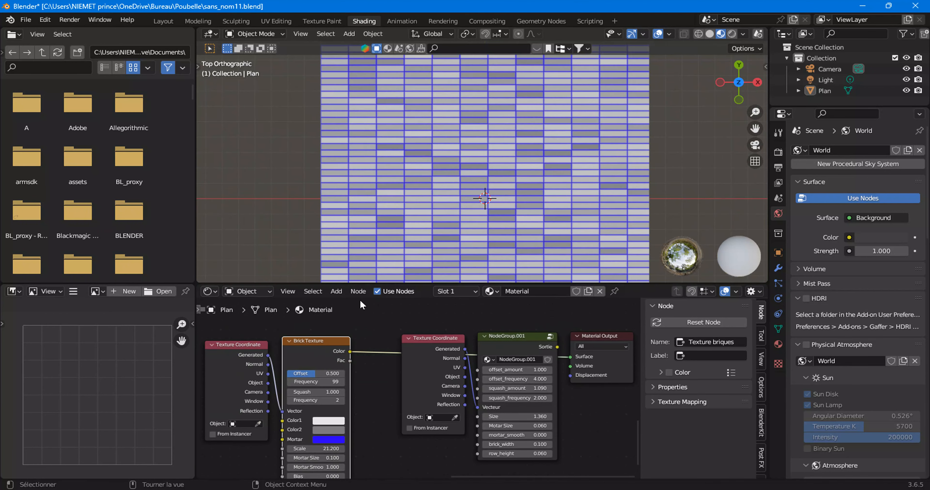
scroll(312, 354, "up", 2)
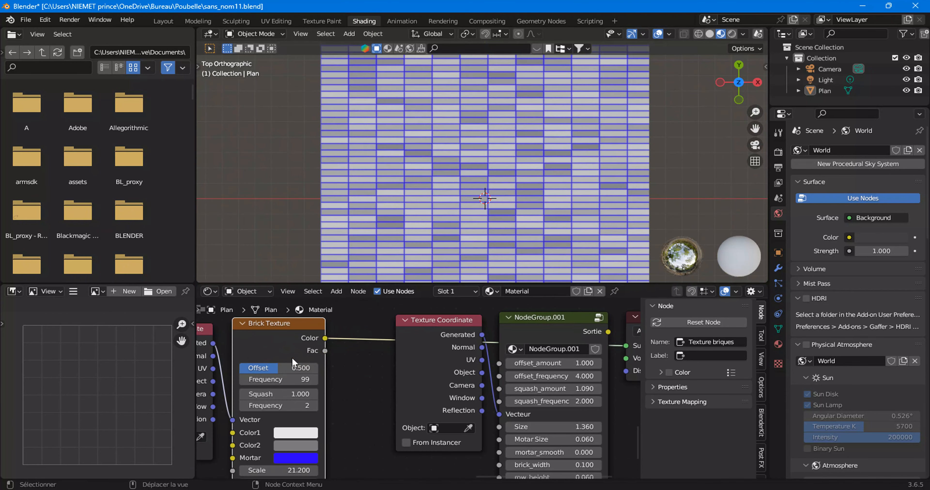
- Replace the old Brick Texture node with a new default one beside the Texture Coordinate node and preview it on the plane
key("Delete")
left_click(336, 290)
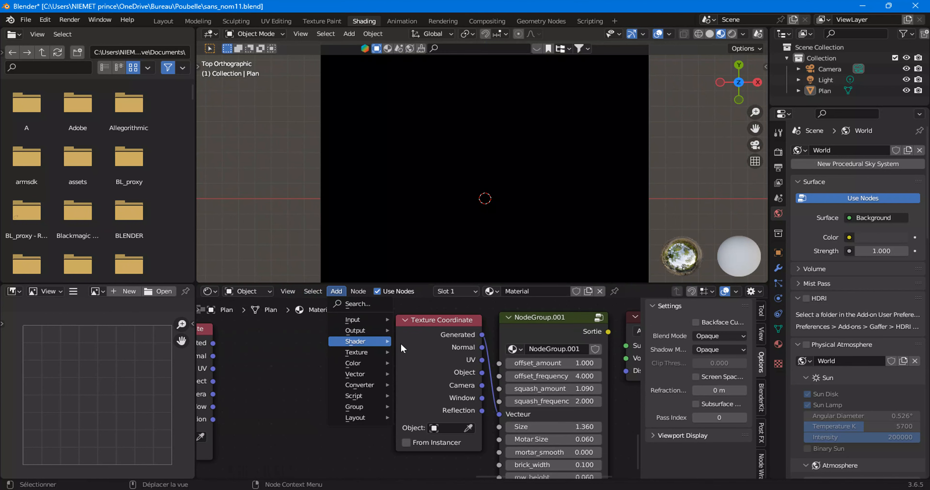
mouse_move(356, 351)
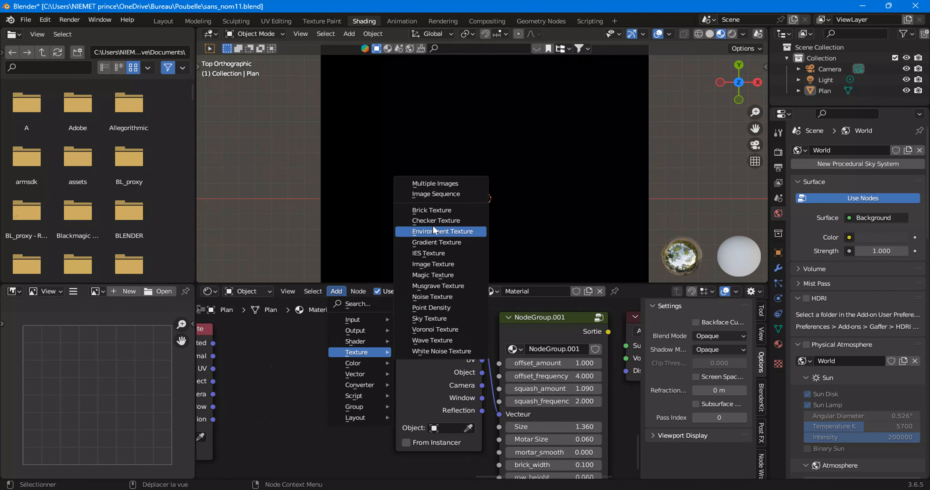
left_click(447, 210)
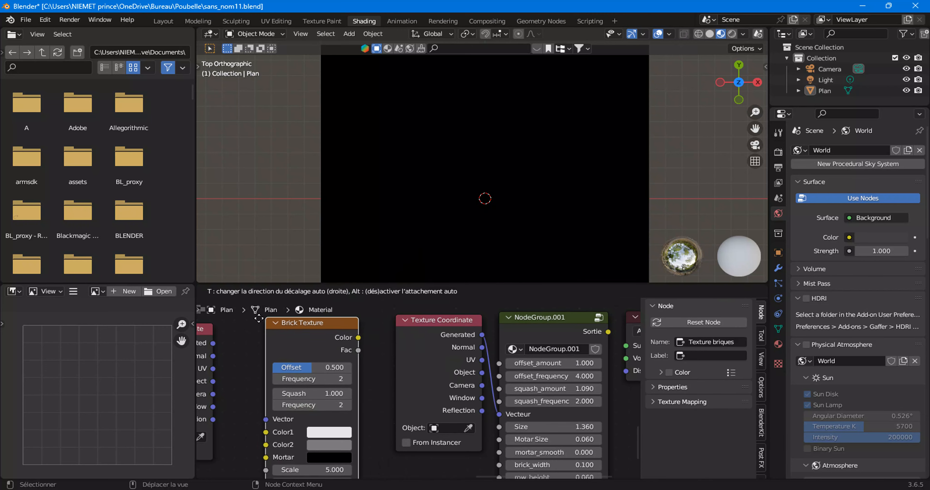
left_click(259, 353)
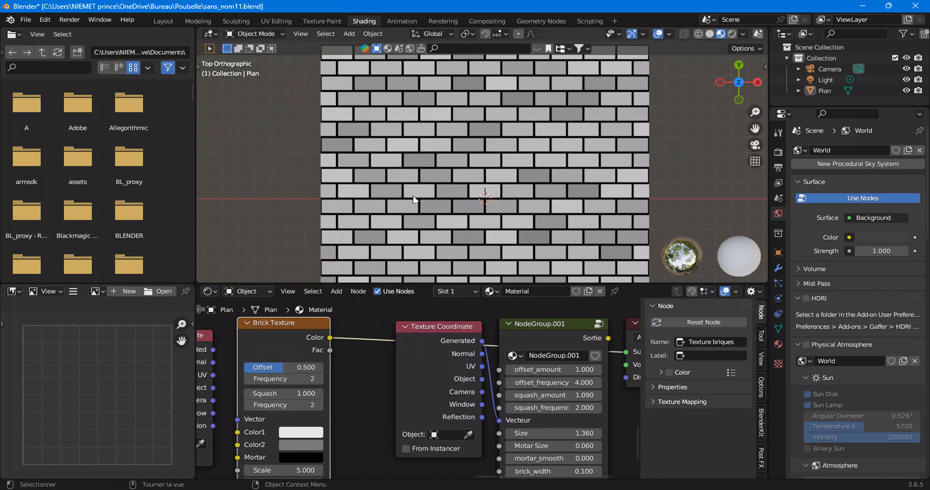
- Preview the output of NodeGroup.001 on the plane and compare its parameters with the Brick Texture node's
scroll(610, 364, "down", 1)
left_click(551, 349, "ctrl+shift")
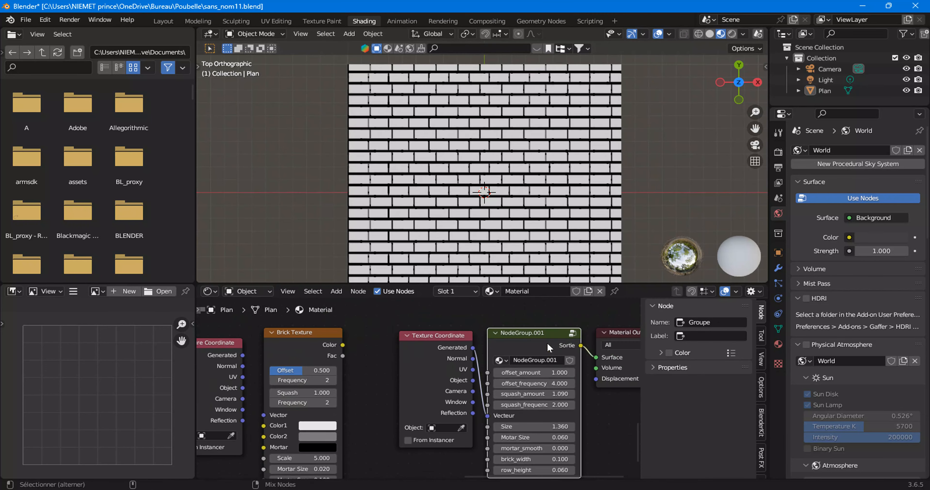
scroll(485, 350, "up", 2)
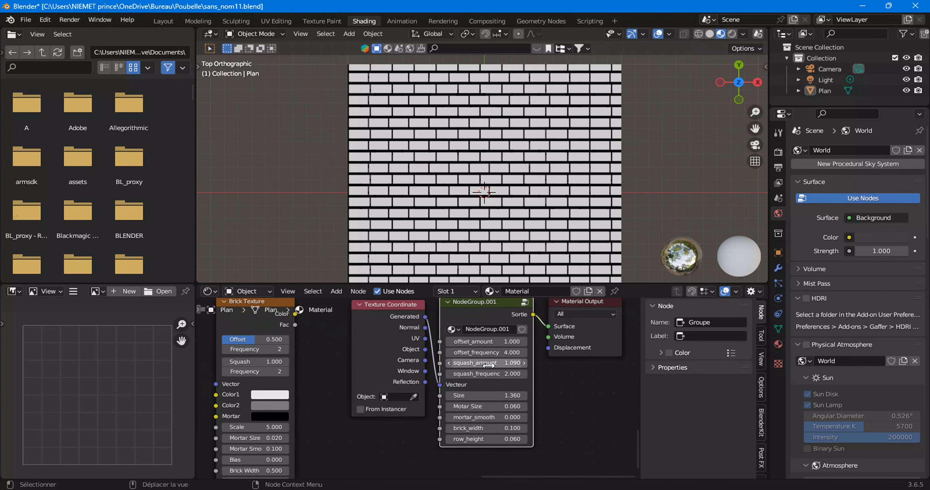
middle_click_drag(198, 343, 293, 312)
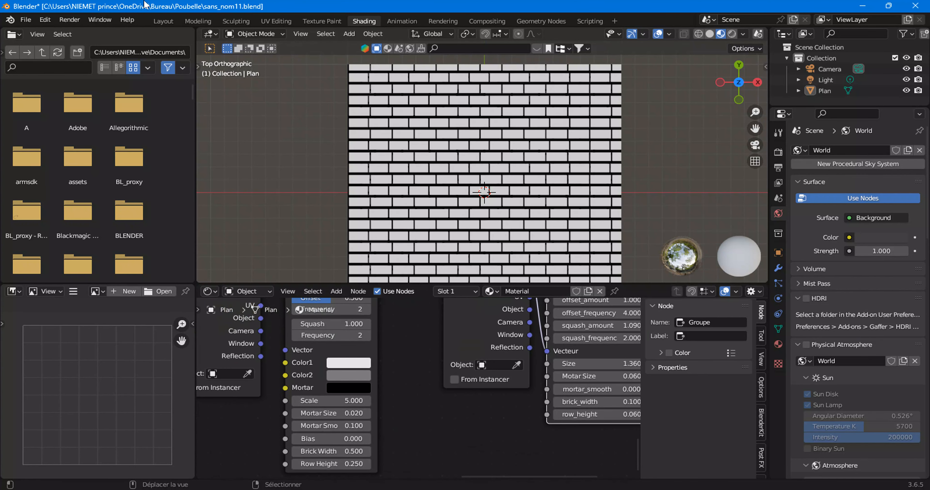
- Examine the node group's brick pattern in the Layout workspace and the Brick Texture's parameters back in the Shading workspace
left_click(163, 21)
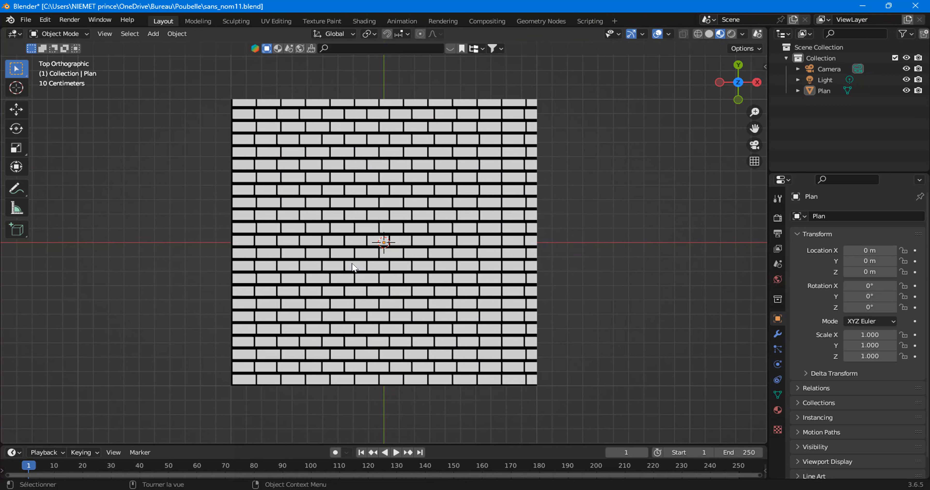
scroll(324, 231, "up", 3)
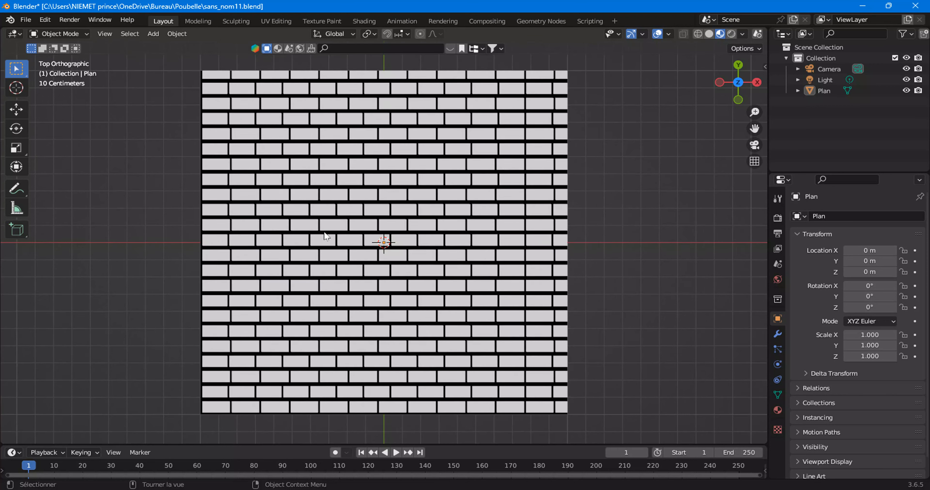
scroll(353, 204, "down", 3)
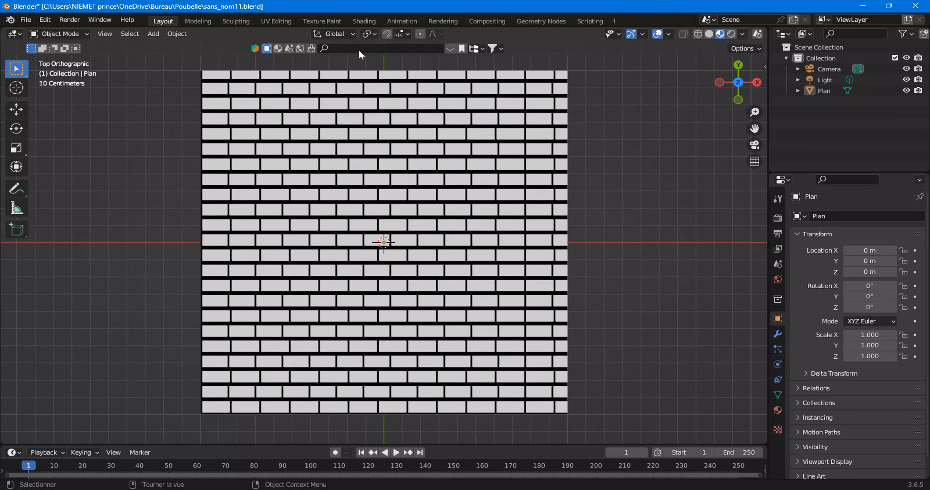
left_click(362, 20)
scroll(431, 390, "down", 5)
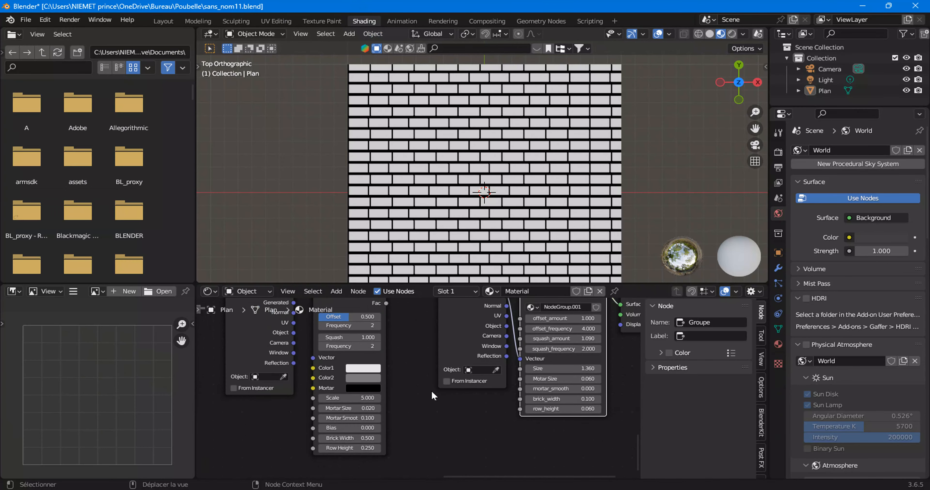
scroll(430, 392, "up", 4)
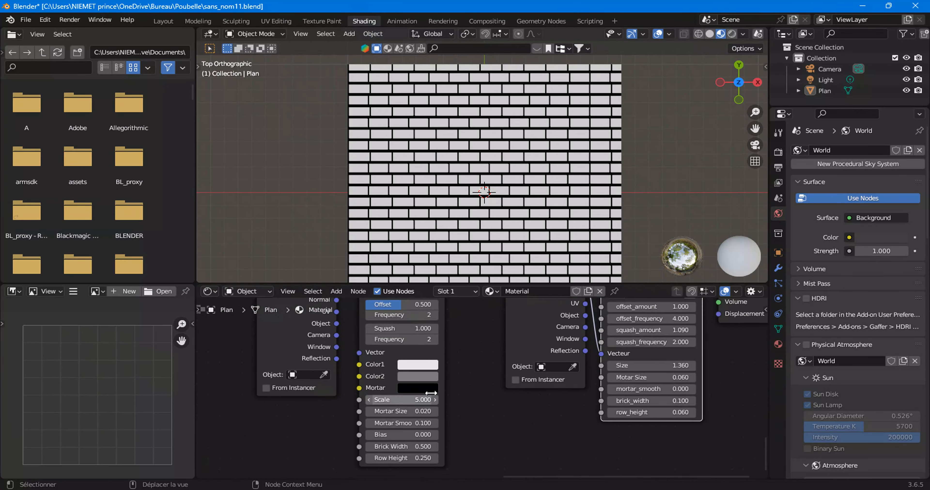
scroll(475, 419, "down", 3)
scroll(455, 406, "up", 4)
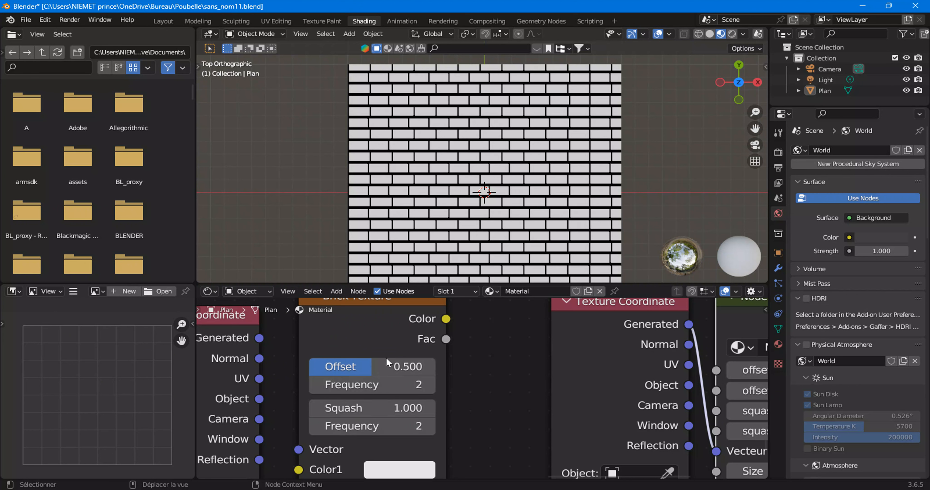
- Preview the Brick Texture's color on the plane and raise its offset frequency to 4
left_click(418, 326, "ctrl+shift")
left_click(430, 384)
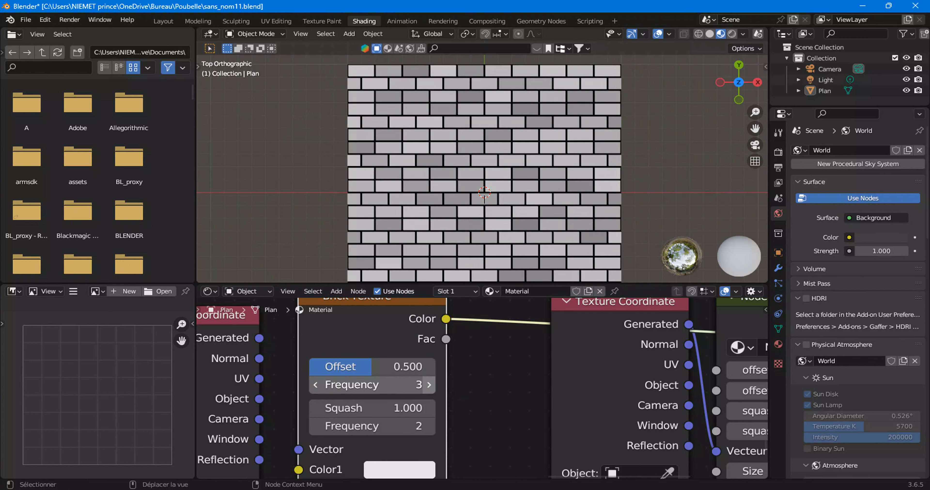
left_click(429, 384)
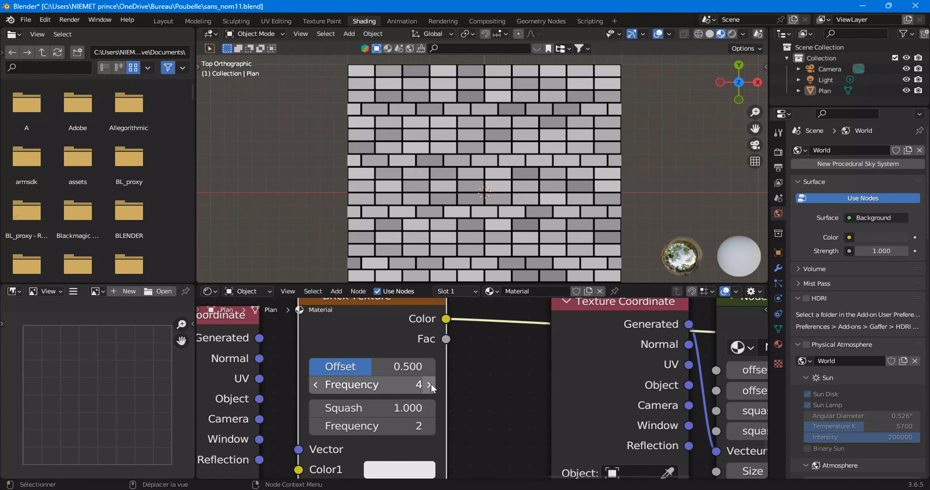
- Set the Brick Texture's offset frequency to 2 and its squash frequency to 4
left_click(395, 386)
type("2")
key("Tab")
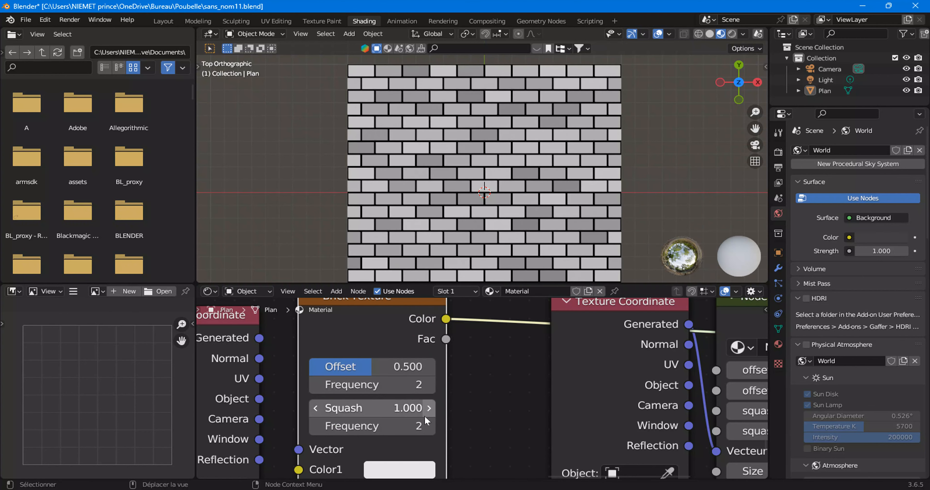
key("Tab")
type("4")
left_click(483, 415)
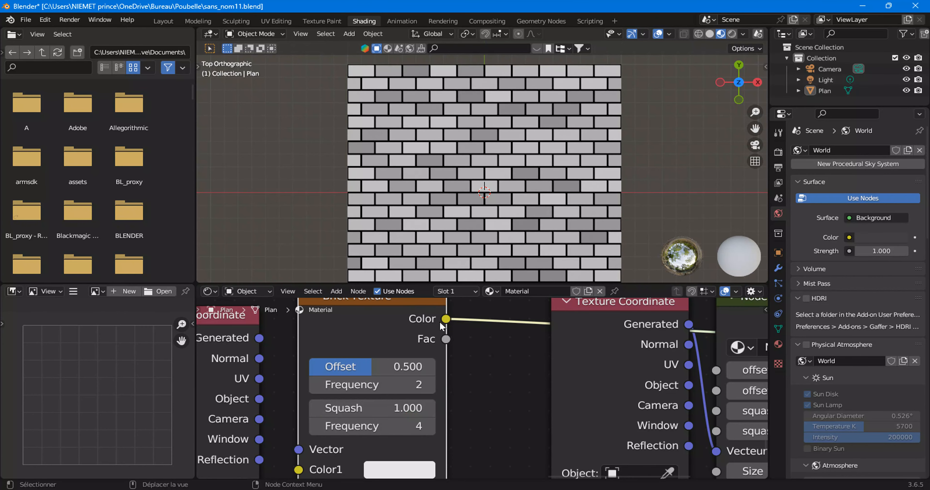
- Set the Brick Texture's Squash to 0.5
left_click(372, 408)
type("0.7")
key("Return")
left_click_drag(400, 408, 398, 408)
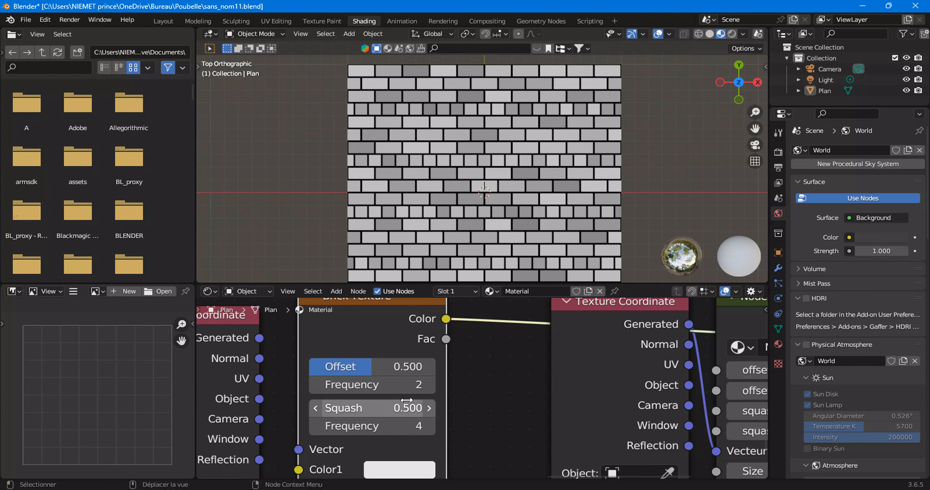
- Move the NodeGroup.001 node down, clear of the link running to the Material Output
scroll(408, 399, "down", 2)
middle_click_drag(449, 429, 431, 329)
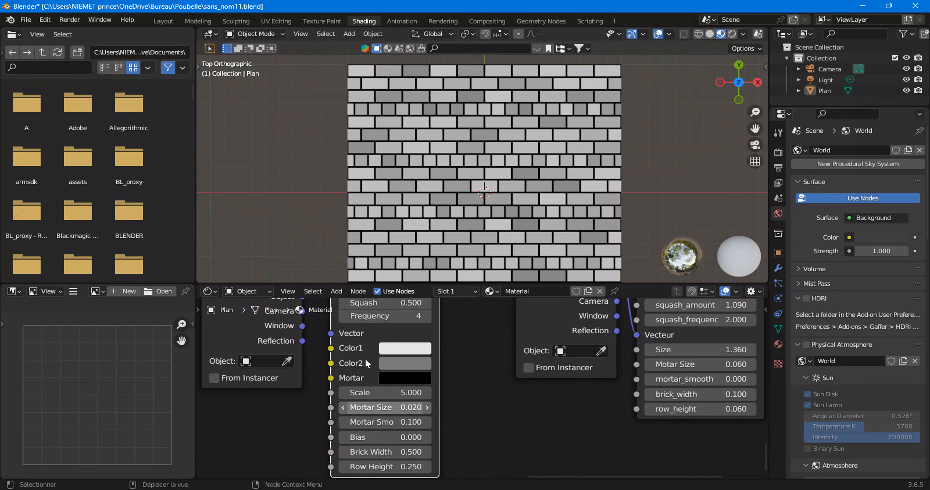
scroll(368, 399, "up", 3, "shift")
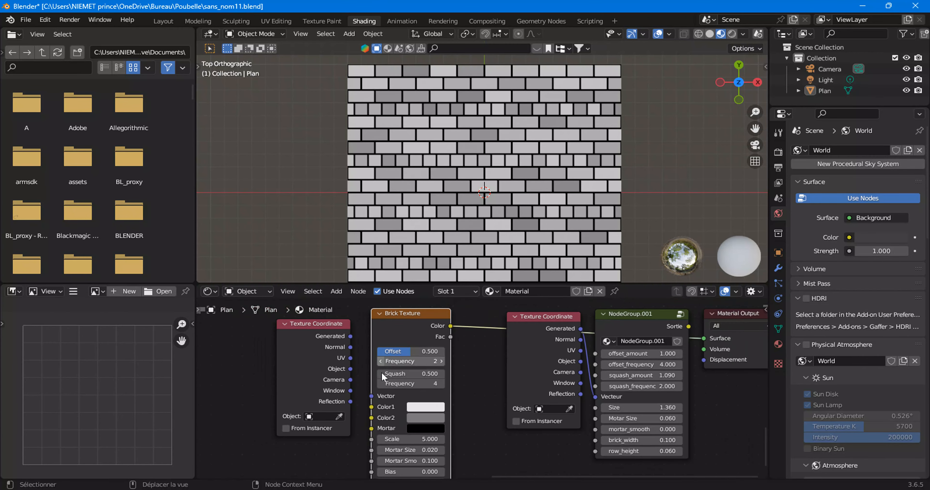
scroll(415, 365, "down", 2)
left_click_drag(604, 329, 603, 363)
middle_click_drag(480, 388, 488, 363)
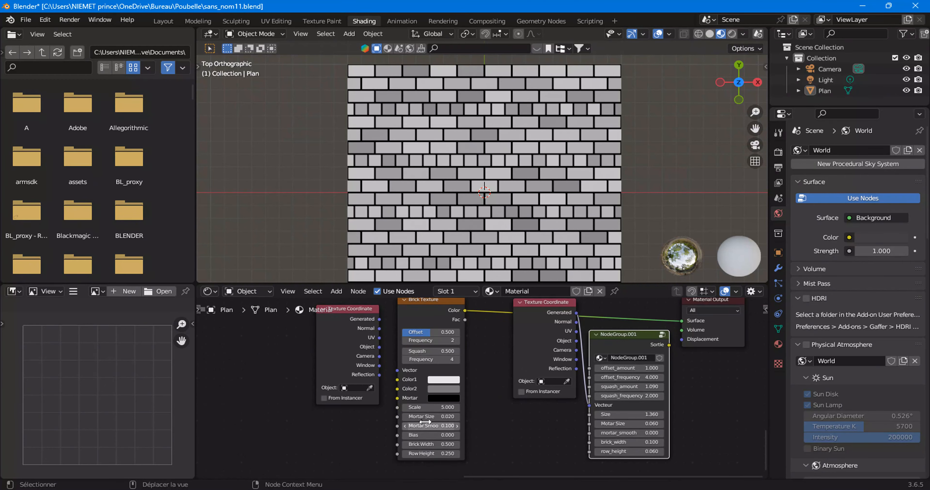
scroll(428, 394, "up", 1)
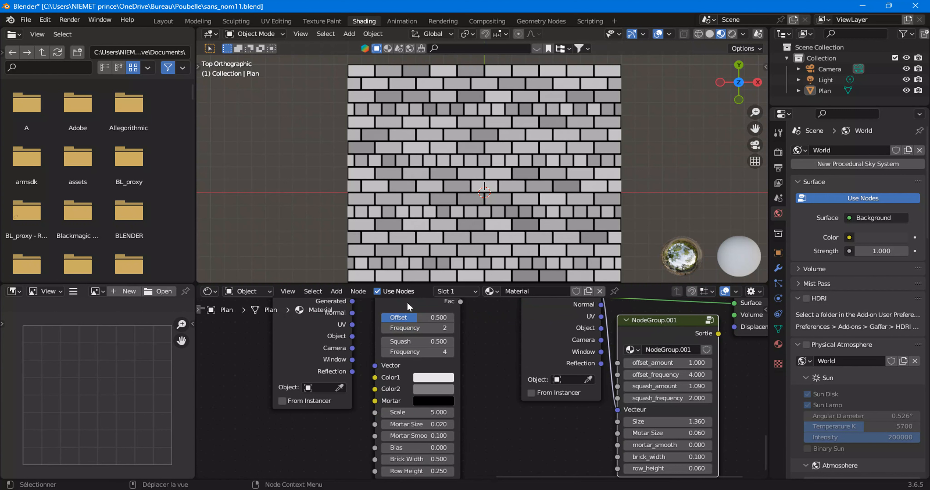
scroll(261, 398, "down", 1)
- Try a squash frequency of 1 on the Brick Texture node and raise it to 2
middle_click_drag(262, 399, 486, 369)
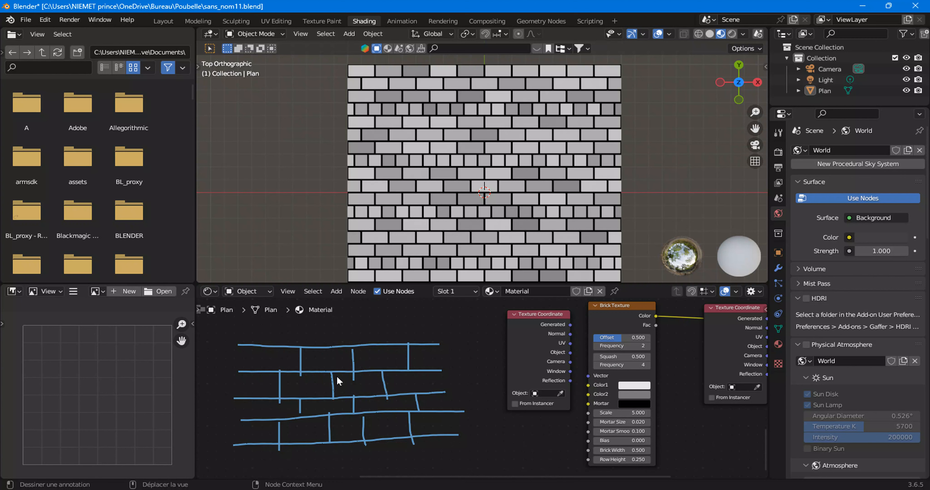
scroll(365, 189, "up", 1)
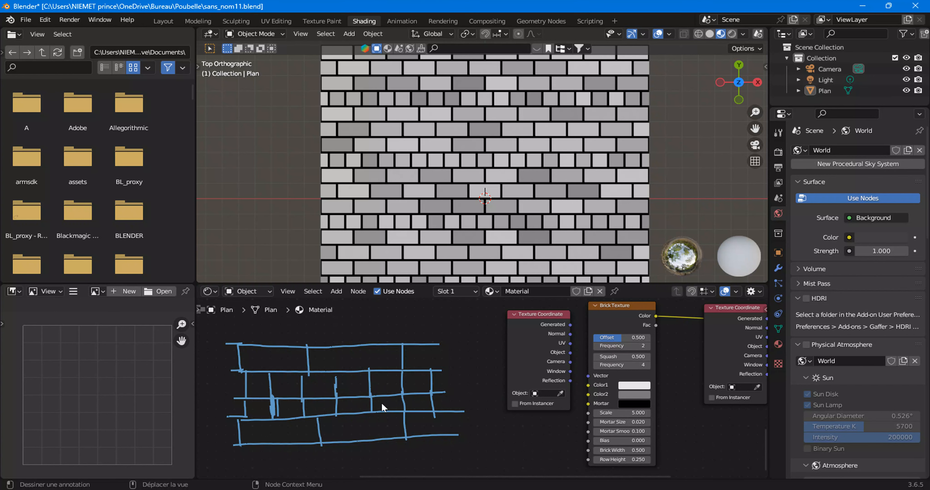
middle_click_drag(472, 372, 321, 364)
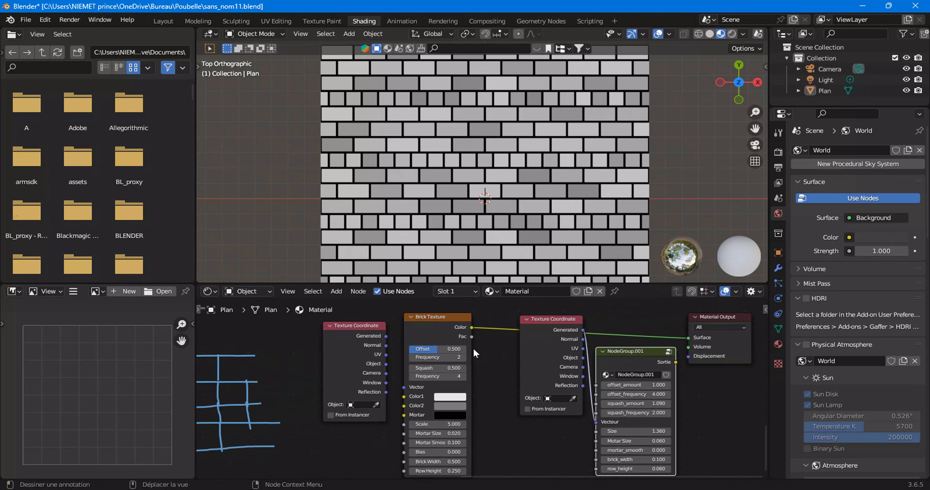
scroll(448, 311, "up", 2)
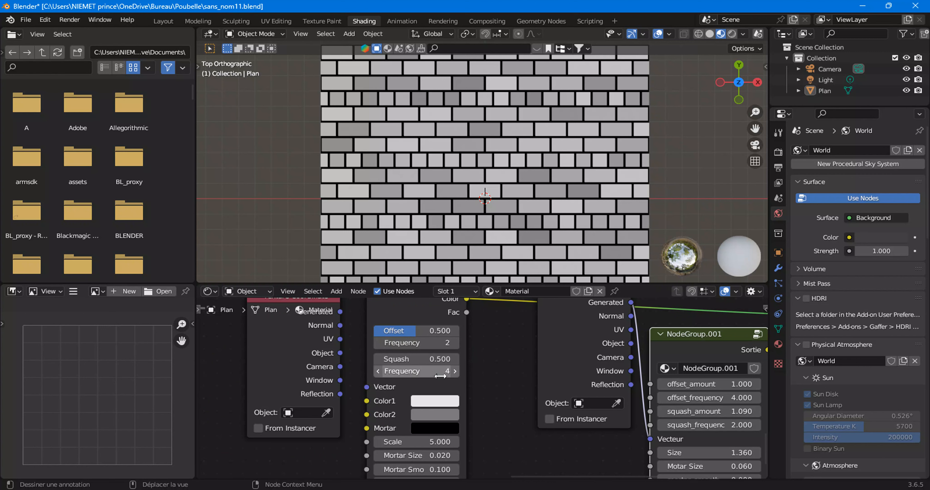
left_click(456, 371)
type("1")
key("Return")
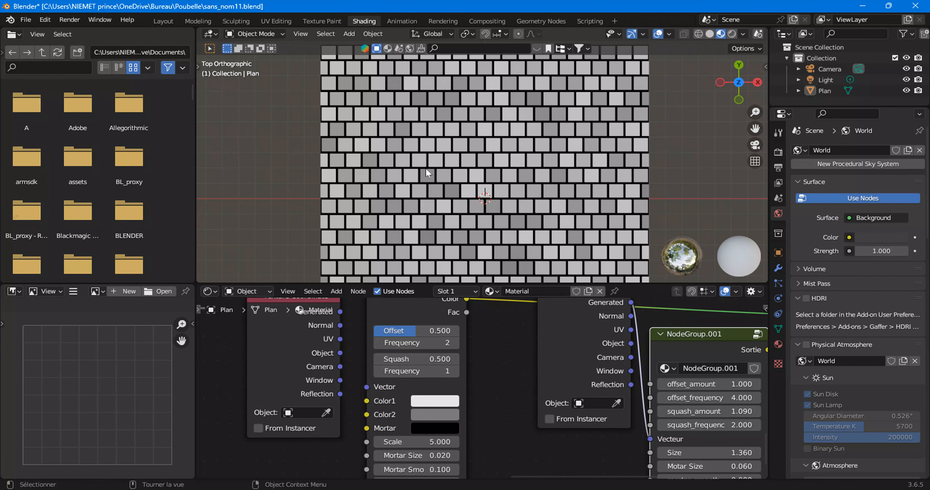
left_click(456, 370)
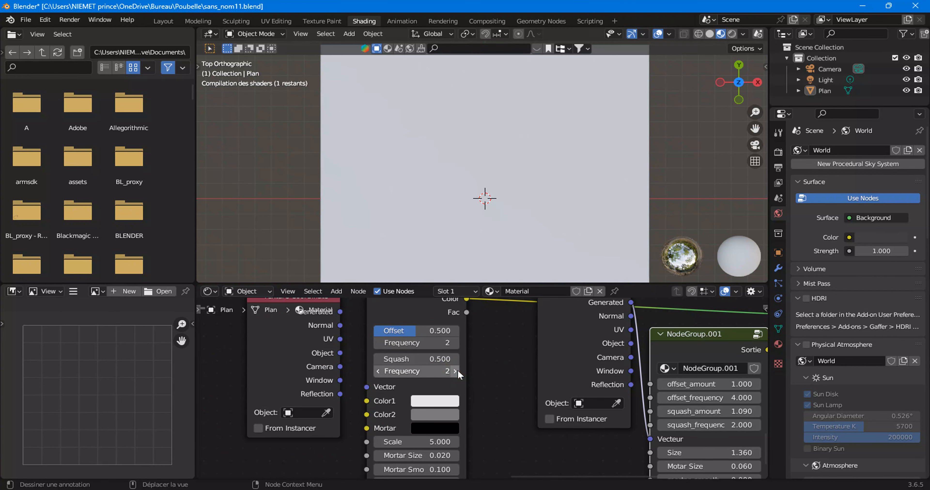
scroll(443, 222, "down", 1)
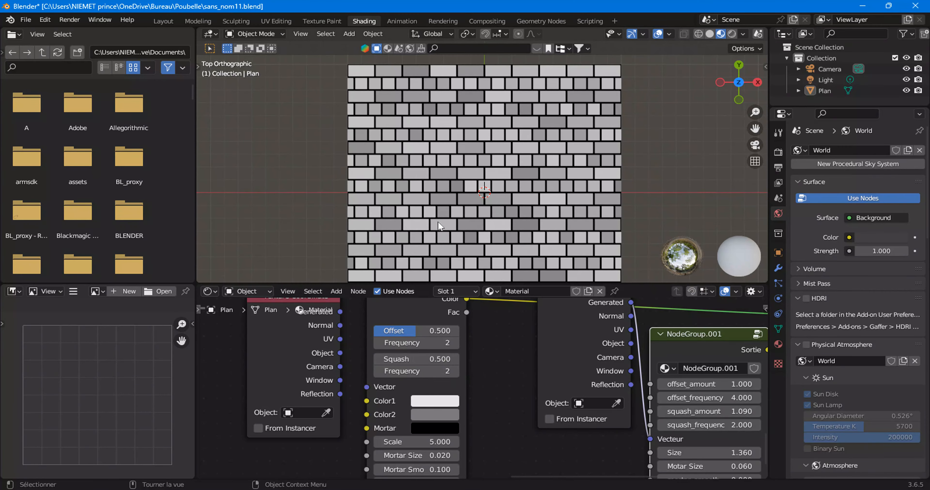
- Set the Brick Texture's squash frequency to 4 and its Squash to 2.25
left_click(453, 371)
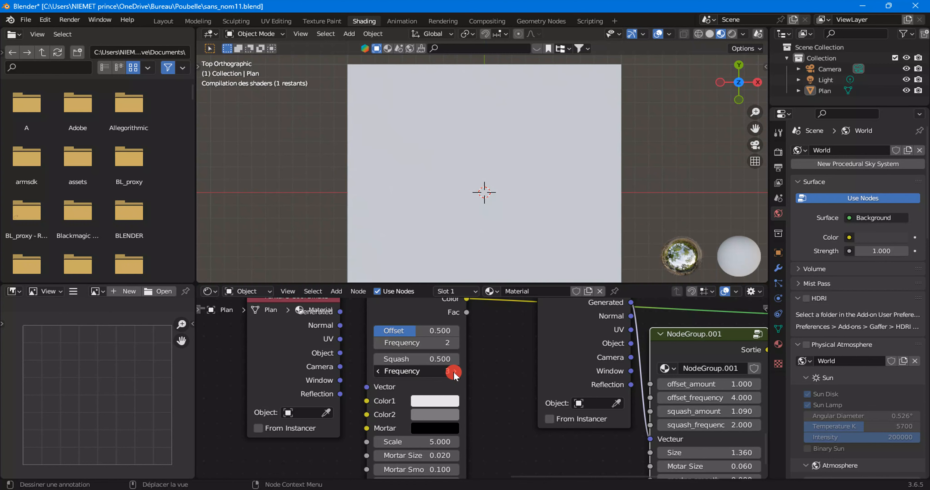
left_click(454, 371)
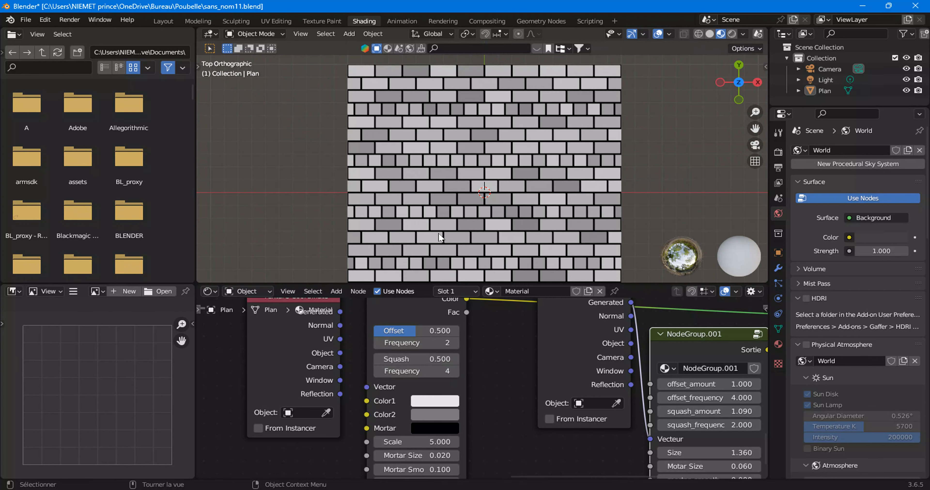
left_click_drag(415, 358, 614, 358)
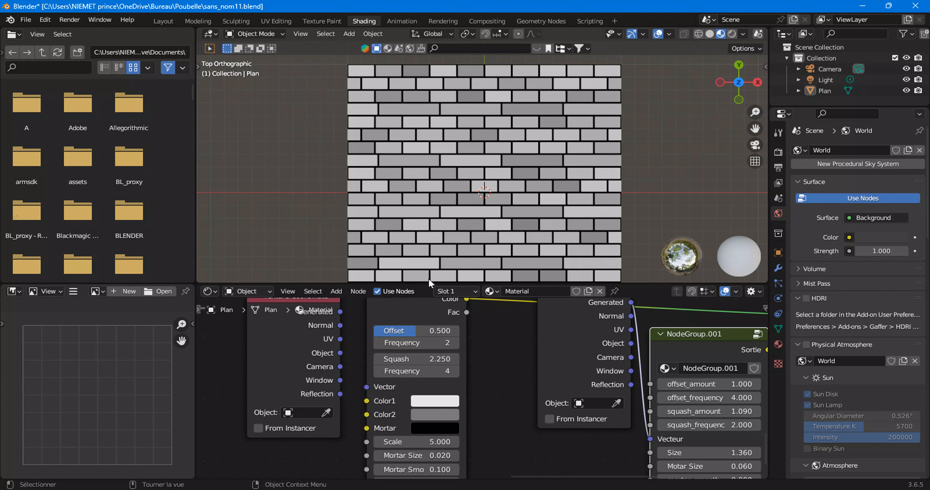
- Set the Brick Texture's offset frequency to 4 and its Offset to 0.592
left_click(454, 342)
left_click(454, 342)
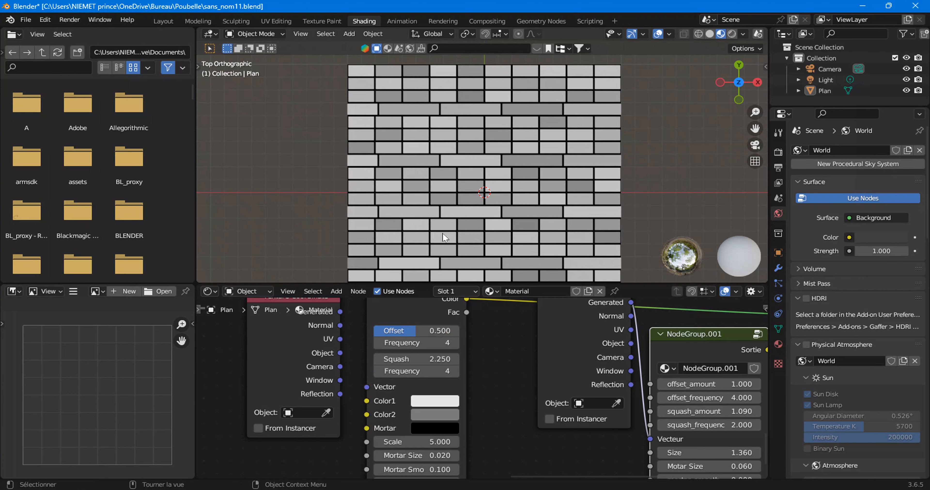
left_click_drag(433, 330, 440, 330)
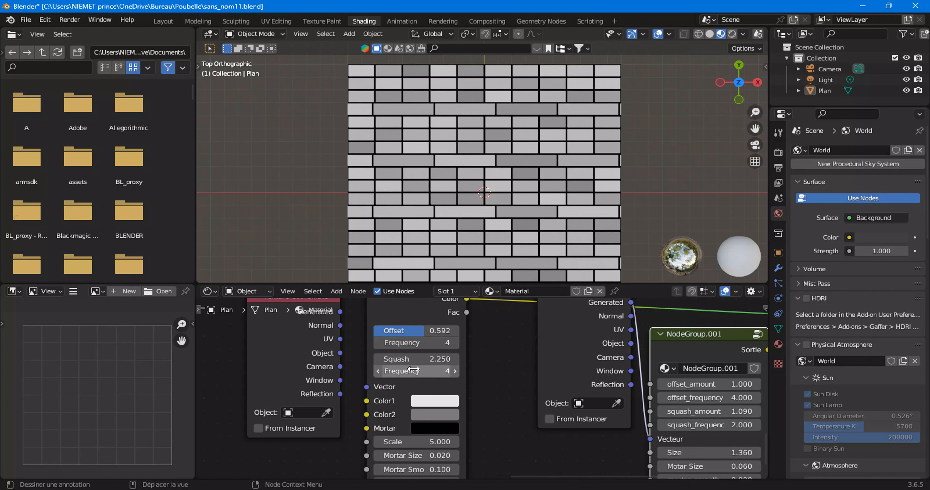
- Try an offset frequency of 2 on the Brick Texture, set it to 3, and adjust the Offset to about 0.6
left_click(378, 343)
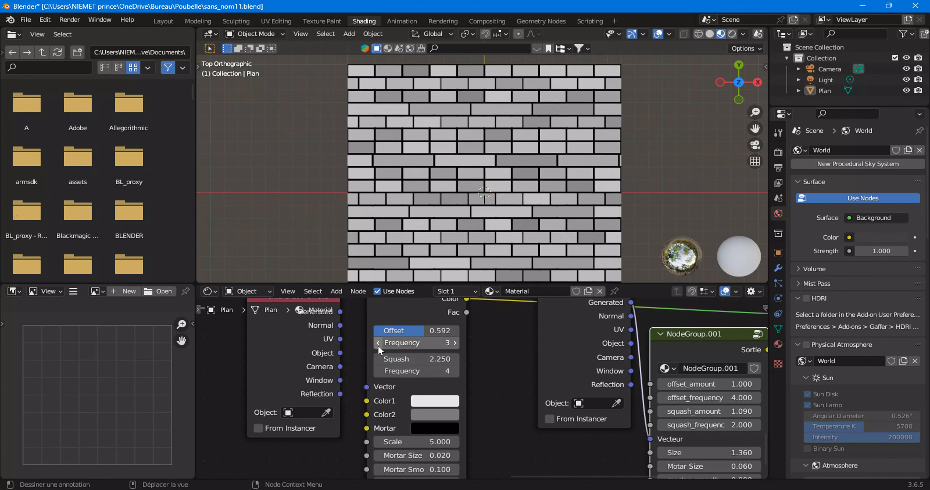
left_click(378, 343)
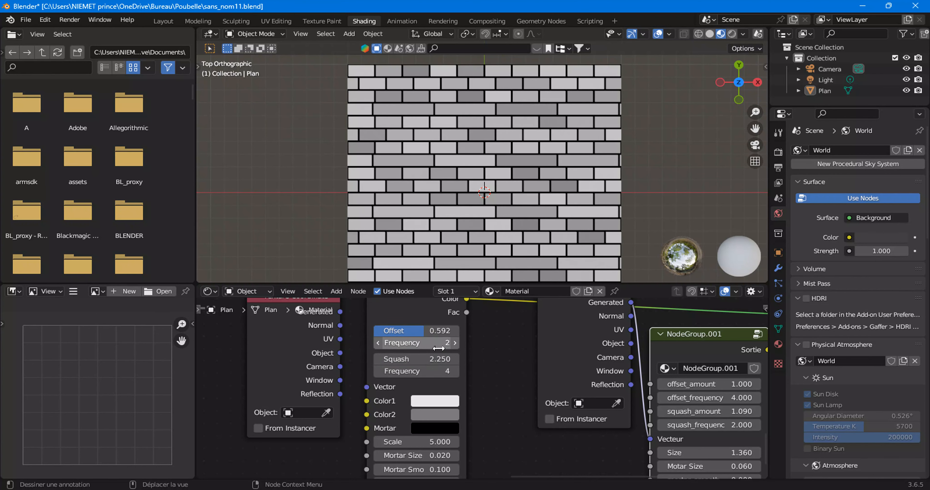
left_click(455, 343)
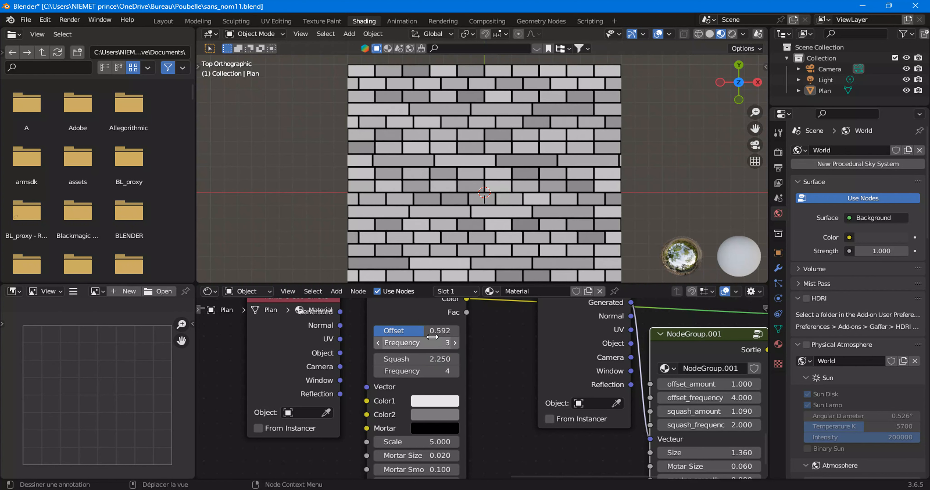
mouse_move(417, 333)
left_mouse_down()
mouse_move(429, 334)
mouse_move(407, 330)
left_mouse_up()
left_click(410, 212)
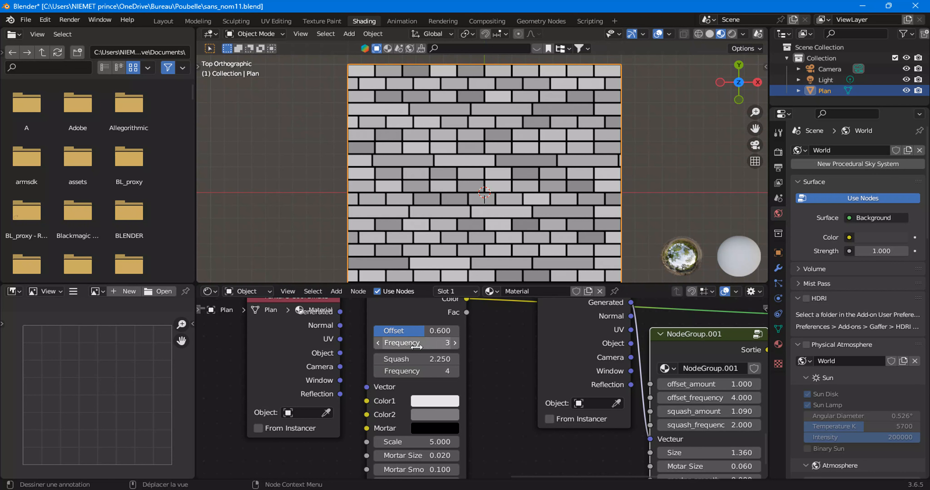
mouse_move(419, 330)
left_mouse_down()
mouse_move(442, 330)
mouse_move(409, 330)
mouse_move(423, 330)
left_mouse_up()
- Set the Brick Texture's Scale to 6, Mortar Size to 0.07 and Mortar Smooth to 1
middle_click_drag(471, 419, 457, 400)
scroll(456, 401, "down", 1)
middle_click_drag(455, 295, 455, 344)
middle_click_drag(466, 401, 475, 327)
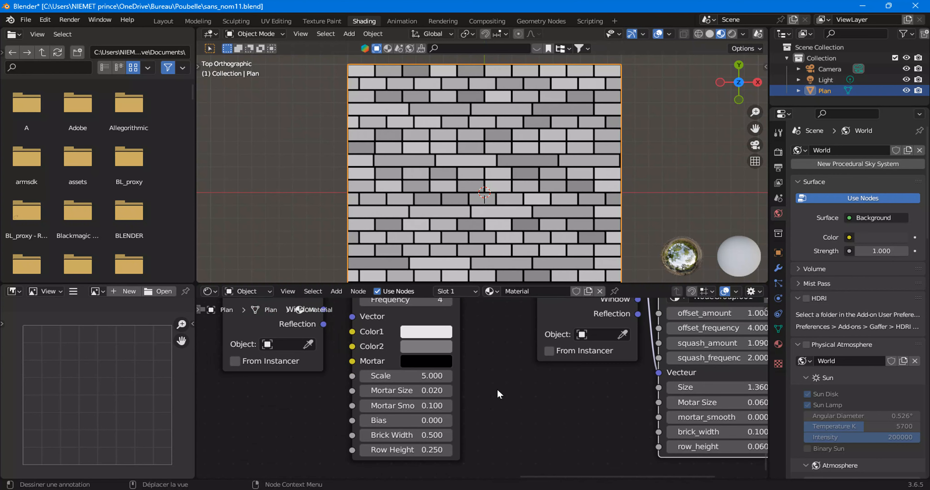
scroll(500, 385, "up", 1)
left_click_drag(401, 374, 426, 375)
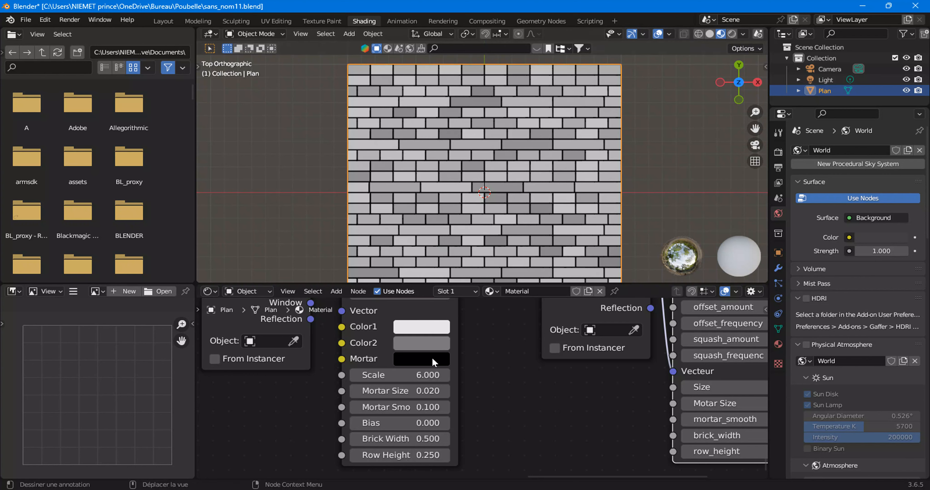
left_click_drag(397, 406, 409, 372)
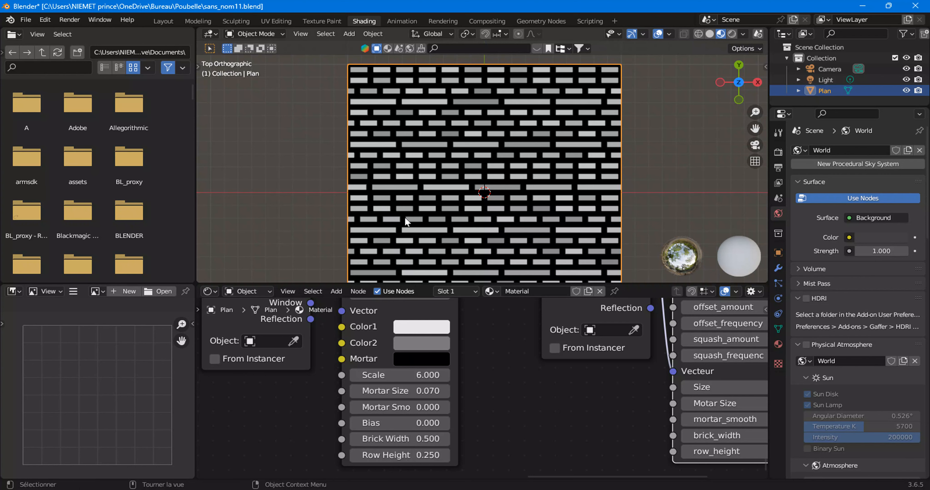
left_click_drag(397, 407, 453, 396)
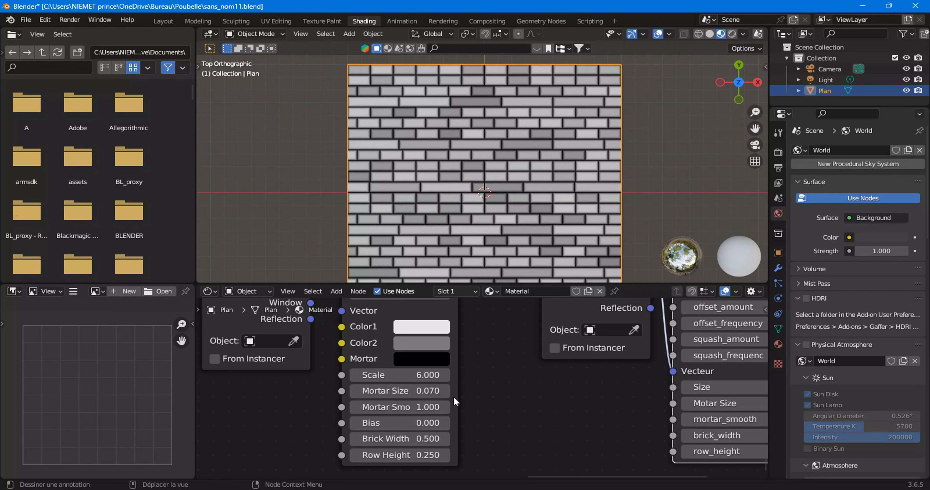
- Increase the Brick Texture's Brick Width and Row Height to make much larger, taller bricks
scroll(480, 431, "down", 1)
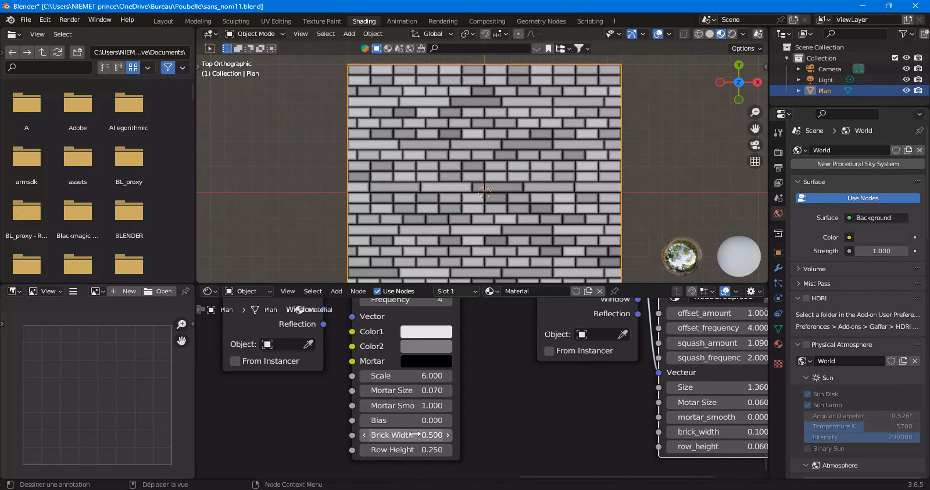
left_click_drag(394, 434, 422, 449)
scroll(441, 412, "down", 4)
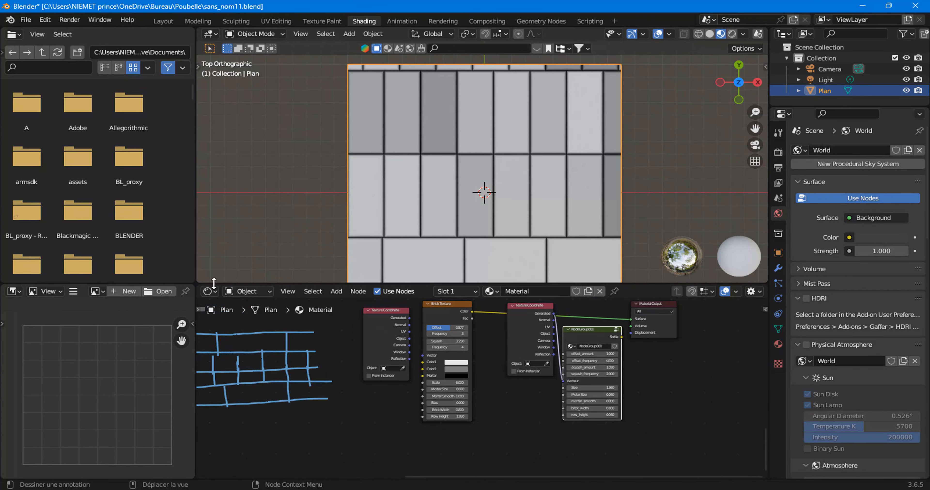
- Create a new General file and discard the changes to the current one
left_click(26, 19)
mouse_move(43, 32)
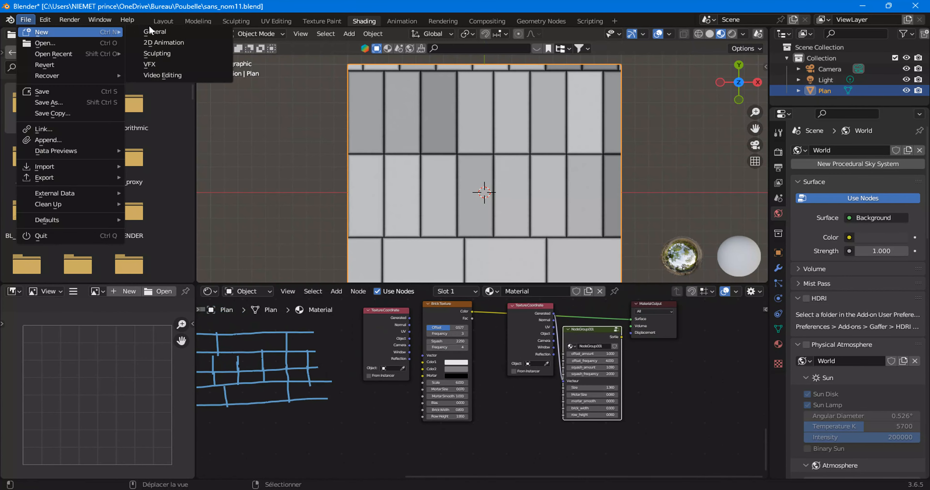
left_click(150, 32)
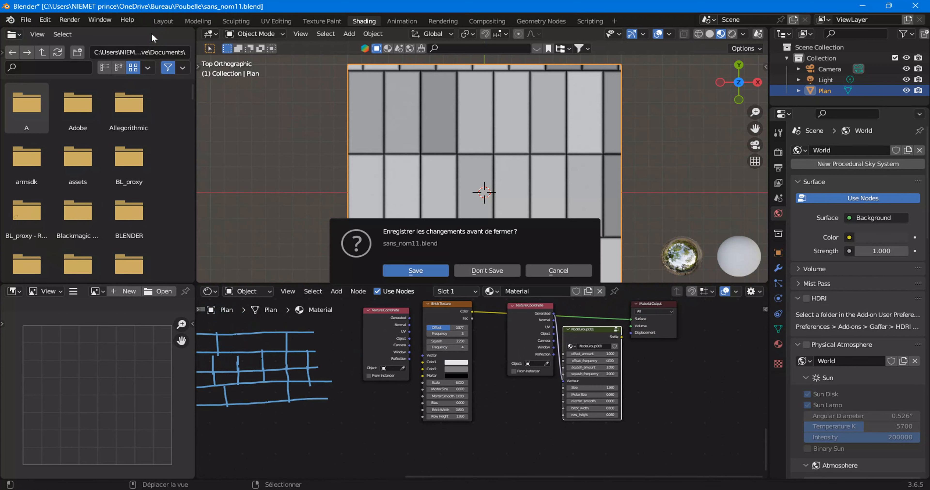
left_click(480, 269)
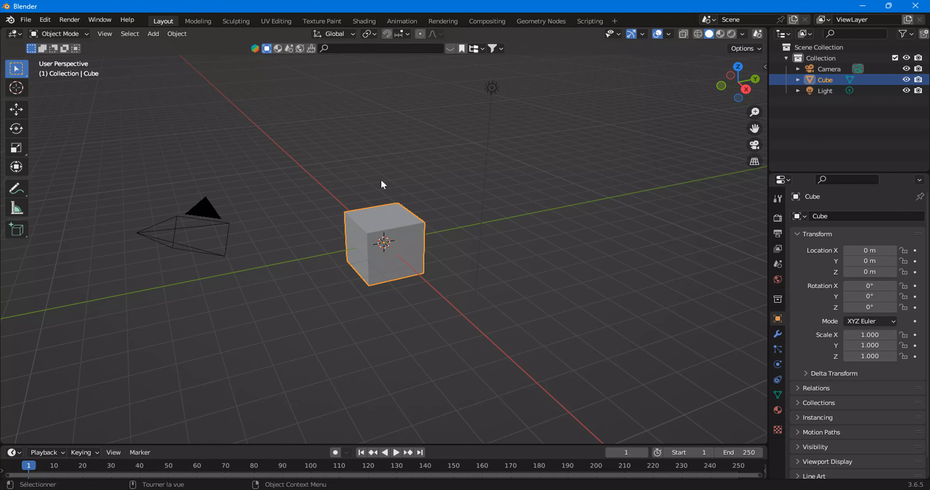
- Delete the default cube and add a mesh plane in its place
right_click(379, 234)
left_click(373, 240)
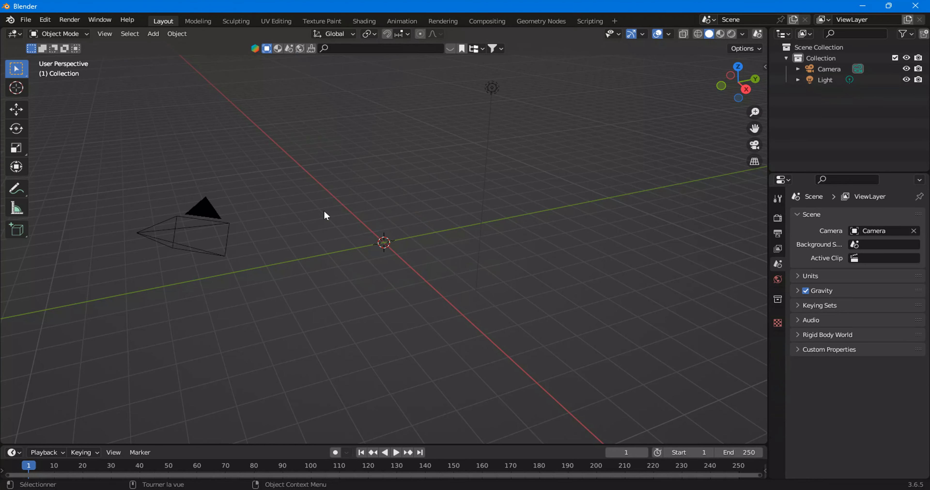
left_click(153, 34)
mouse_move(157, 45)
left_click(285, 45)
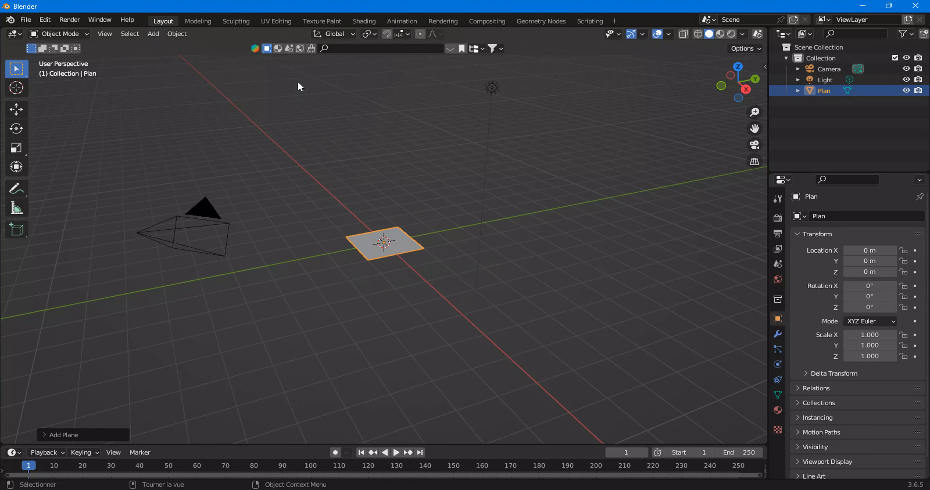
- Switch to the Shading workspace, view the plane from the top, and give it a new material
scroll(405, 241, "up", 5)
mouse_move(402, 243)
middle_mouse_down()
mouse_move(467, 226)
mouse_move(433, 138)
middle_mouse_up()
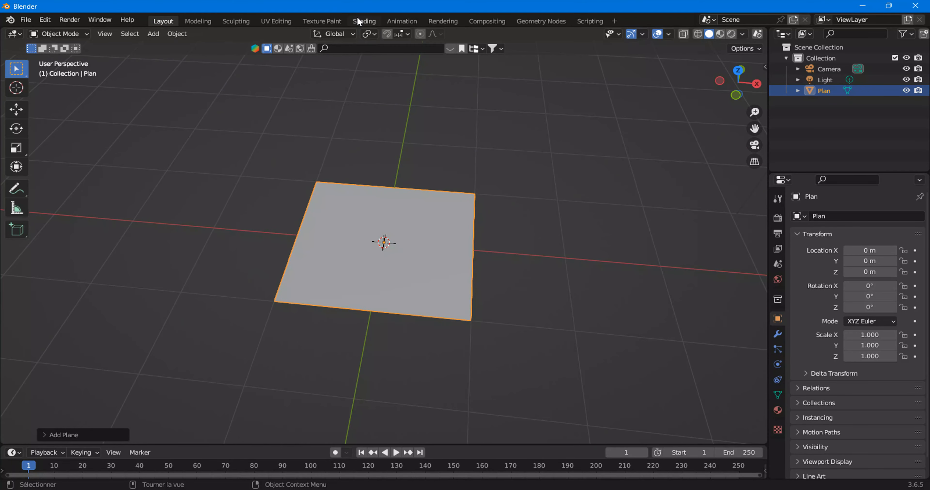
left_click(363, 22)
left_click(738, 67)
scroll(515, 203, "up", 5)
scroll(515, 203, "up", 2)
left_click(480, 290)
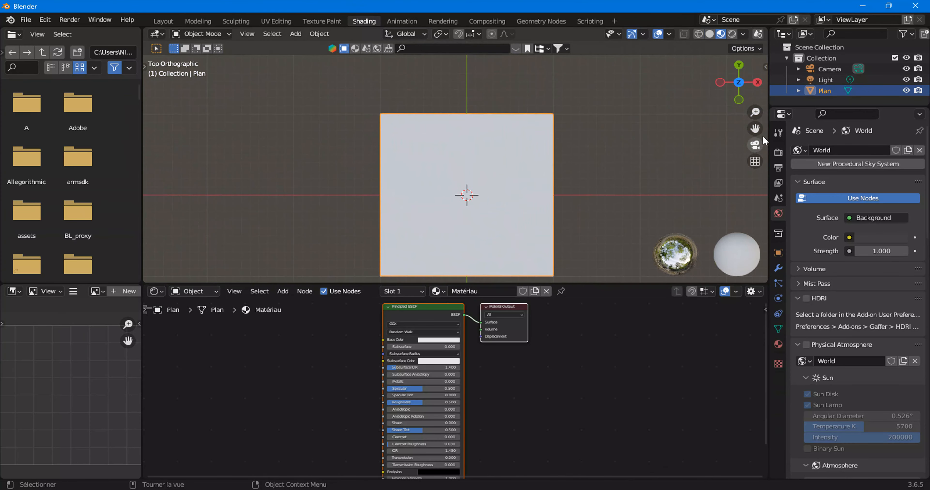
- Delete the Principled BSDF node from the plane's material
scroll(424, 393, "up", 2)
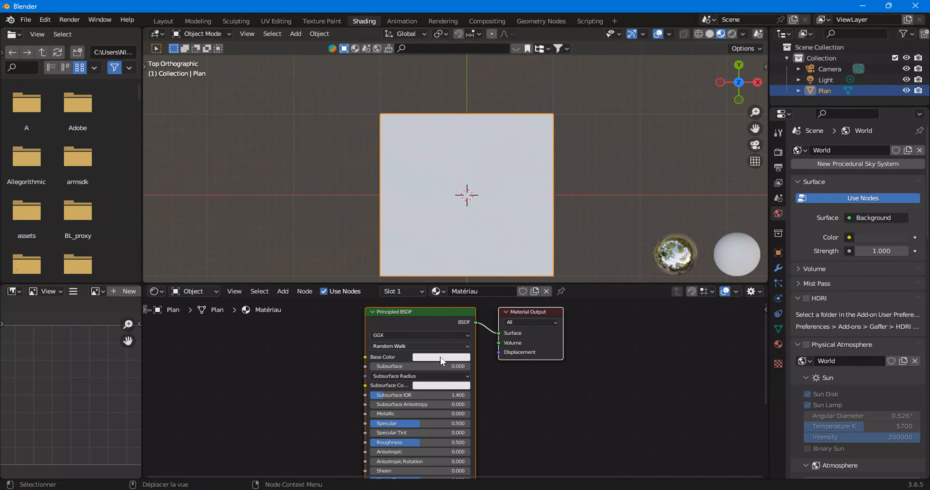
left_click(399, 323)
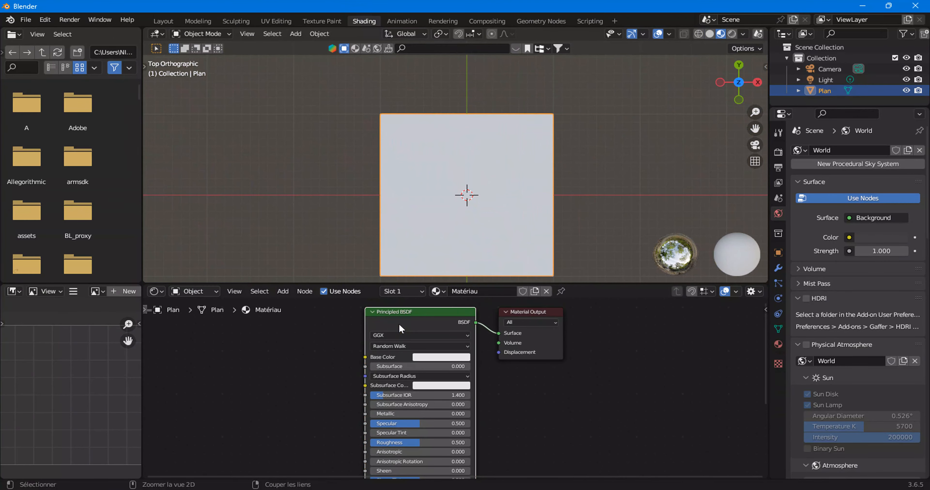
key("x")
- Add a Brick Texture node well to the left of the Material Output node
left_click(281, 291)
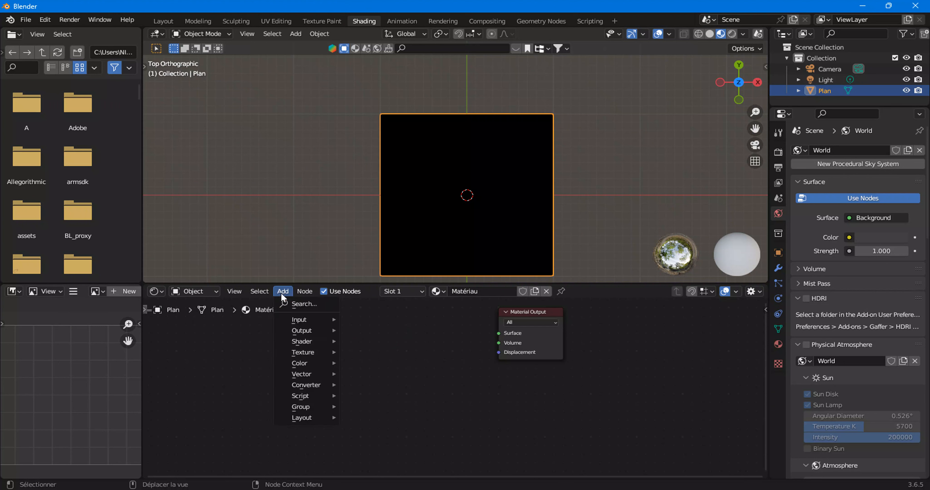
mouse_move(304, 351)
left_click(381, 214)
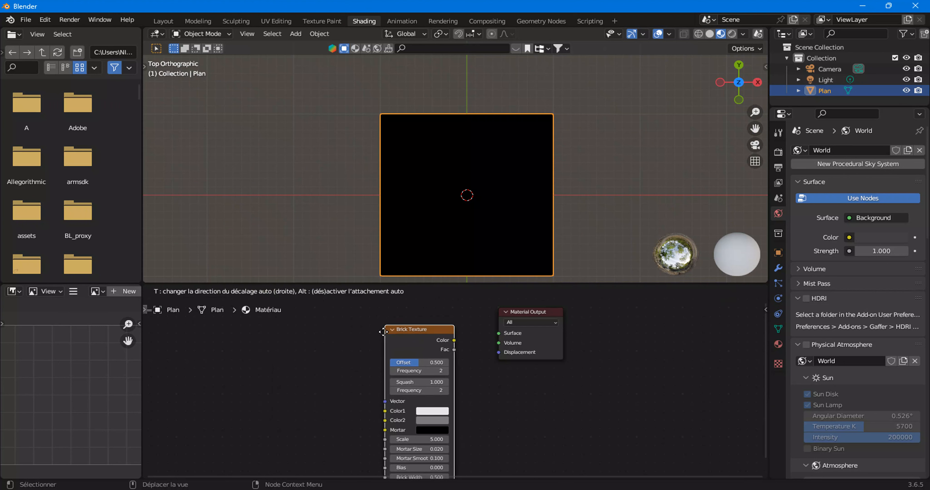
left_click(273, 397)
- Link the Brick Texture's Color to the Material Output's Surface and set its Row Height to 0.75
scroll(273, 397, "up", 1)
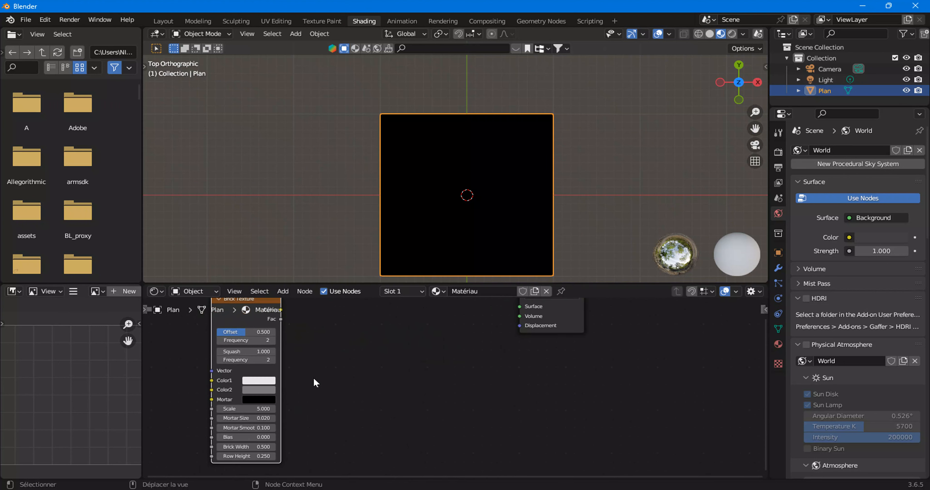
scroll(266, 377, "up", 2)
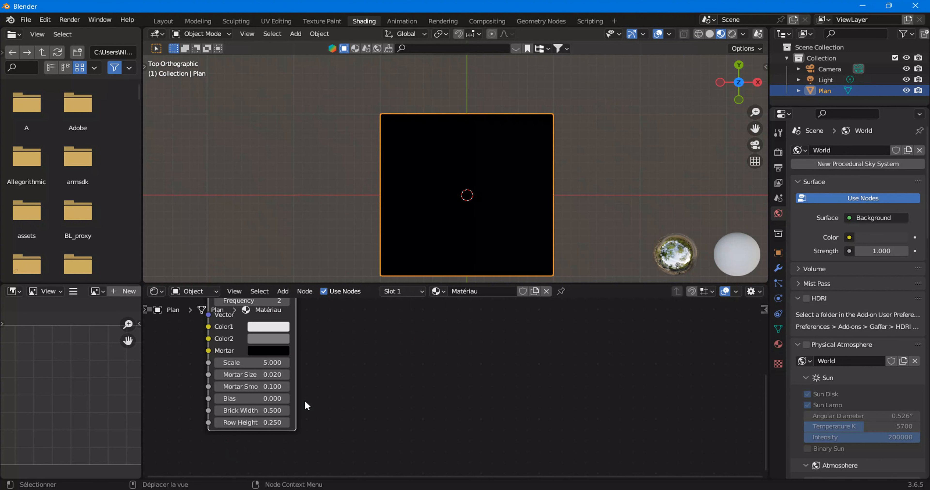
scroll(307, 405, "down", 2)
left_click(289, 317, "ctrl+shift")
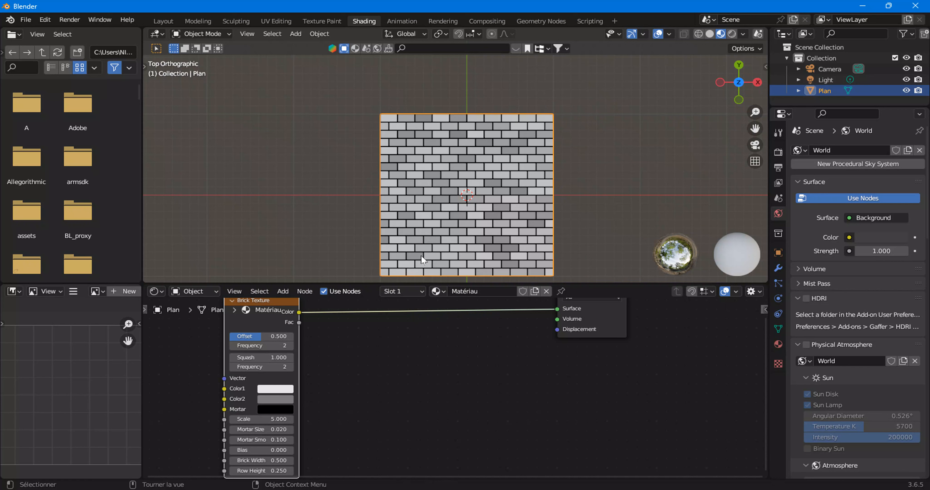
middle_click_drag(317, 392, 333, 377)
mouse_move(278, 455)
left_mouse_down()
mouse_move(311, 456)
mouse_move(286, 456)
left_mouse_up()
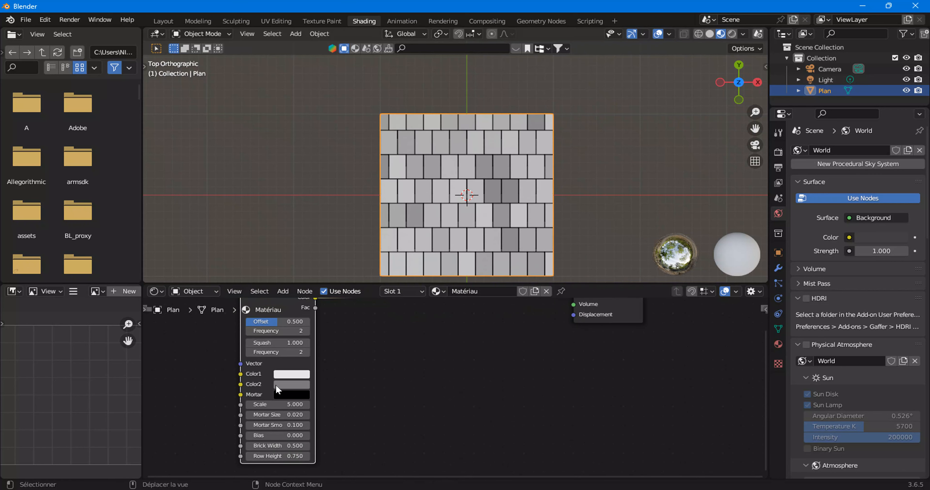
- Cut the link between the Brick Texture and the Material Output, and maximise the node editor
scroll(361, 397, "down", 2)
mouse_move(373, 354)
right_mouse_down("ctrl")
mouse_move(366, 401)
mouse_move(366, 376)
right_mouse_up("ctrl")
key("ctrl+space")
scroll(372, 278, "down", 2)
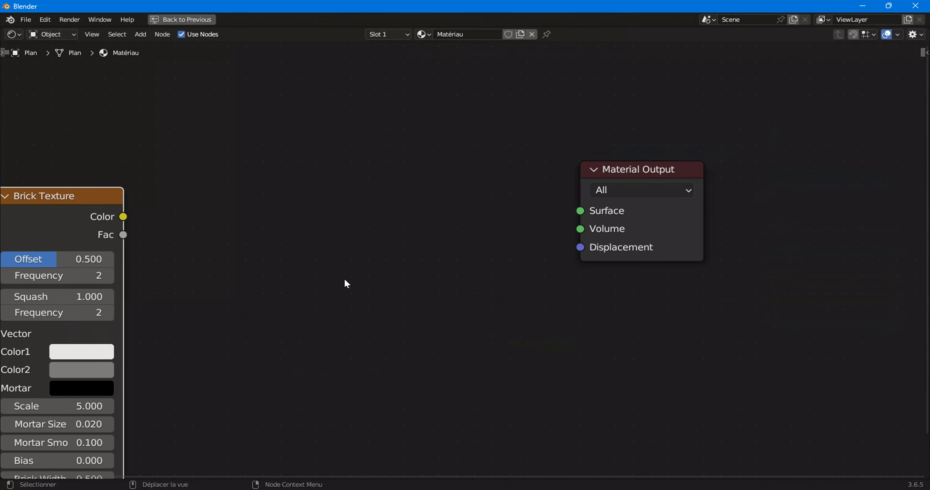
scroll(298, 165, "up", 1)
- Add a Texture Coordinate node between the Brick Texture and Material Output nodes
left_click(144, 36)
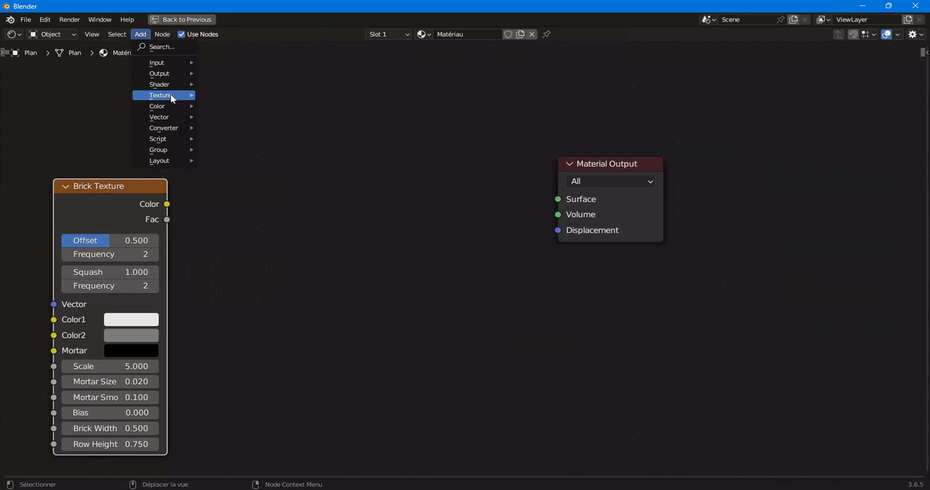
mouse_move(160, 64)
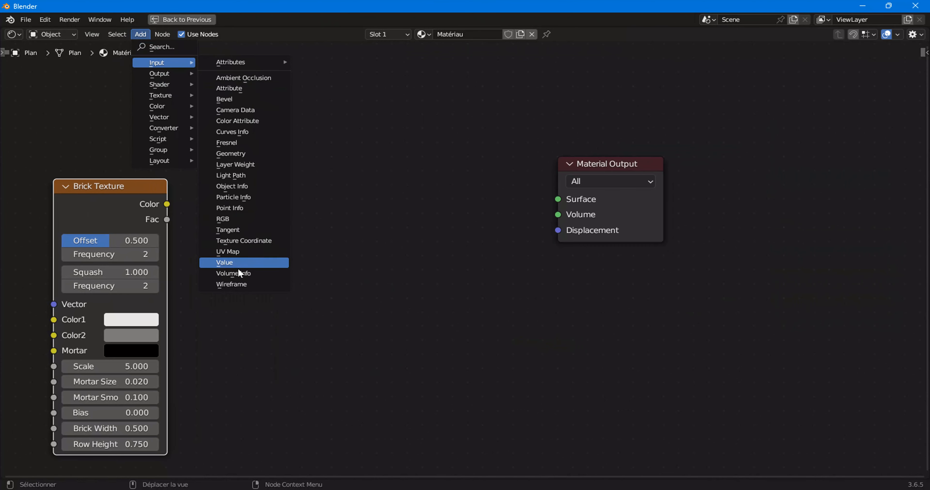
left_click(242, 240)
left_click(216, 147)
- Add a Separate XYZ node beside the Texture Coordinate node and link Generated to its Vector input
left_click(140, 35)
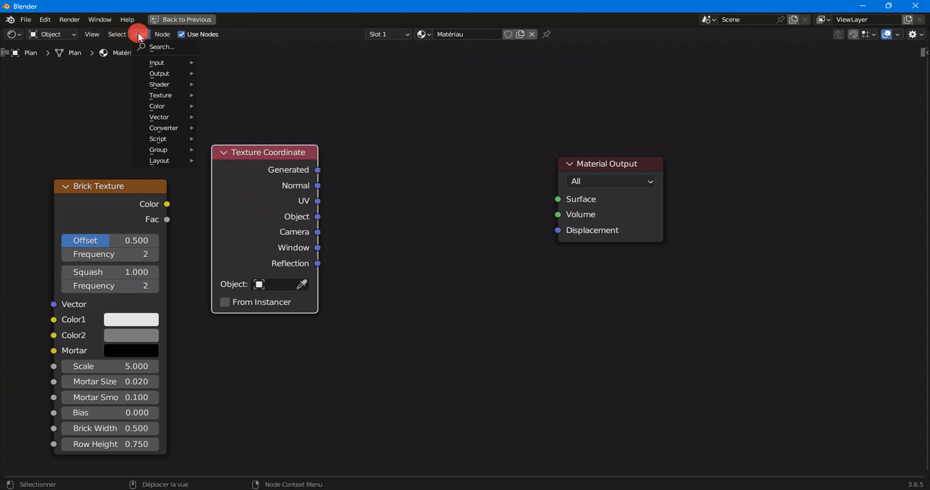
mouse_move(149, 128)
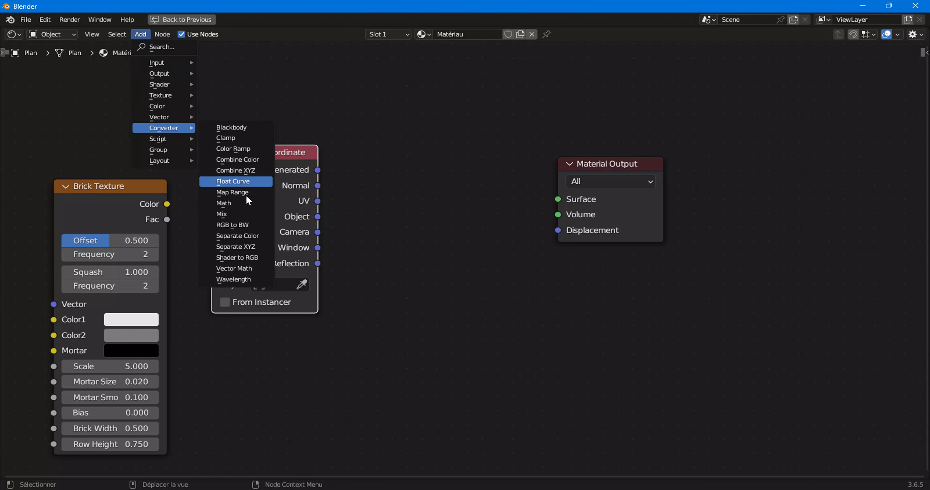
left_click(239, 249)
left_click(319, 206)
left_click_drag(317, 170, 340, 171)
left_click_drag(338, 233, 344, 208)
- Move the Brick Texture, Texture Coordinate and Separate XYZ nodes together, further away from the Material Output
scroll(169, 179, "down", 1)
left_click(169, 179)
left_click_drag(169, 179, 406, 269)
key("g")
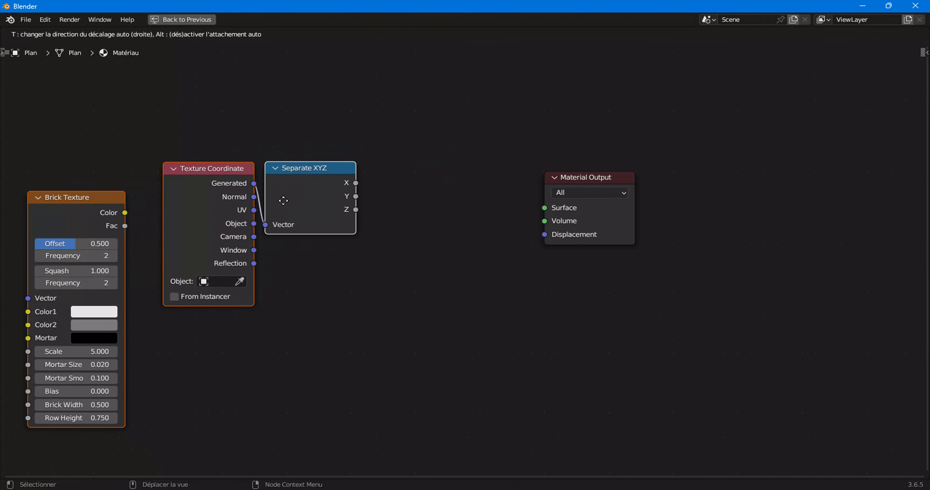
left_click(287, 200)
scroll(320, 200, "down", 1)
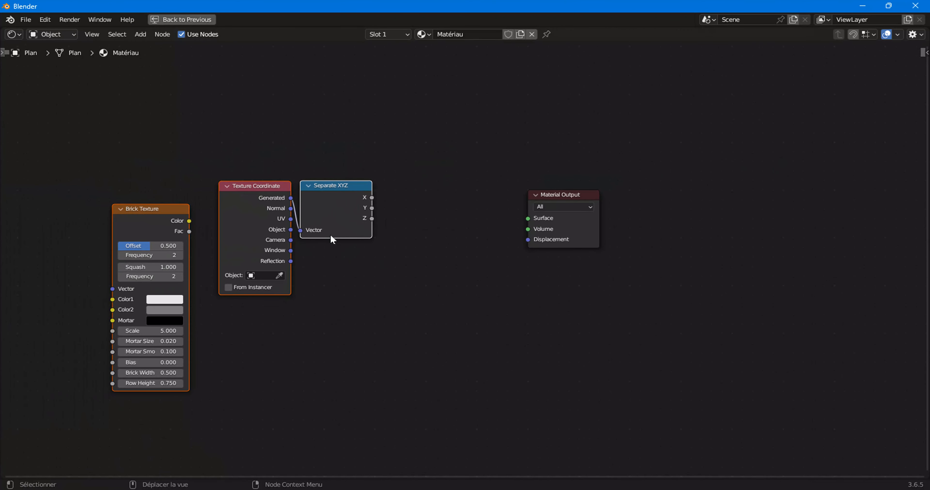
scroll(355, 245, "up", 1)
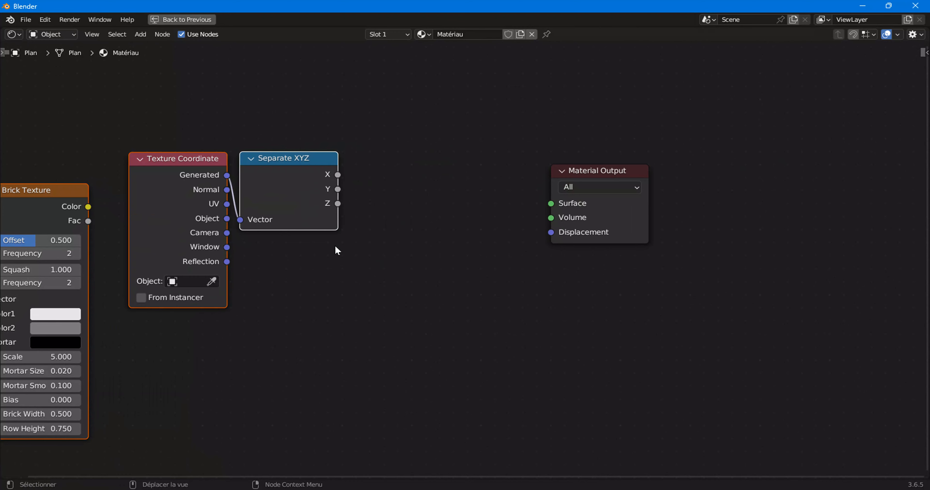
- Restore the full layout and preview the Brick Texture's Color on the plane
key("ctrl")
key("ctrl+space")
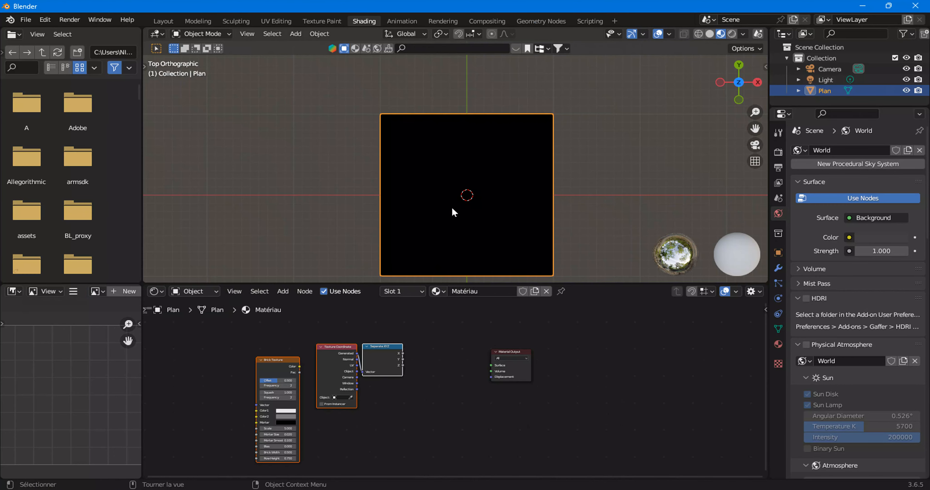
scroll(323, 374, "up", 2)
scroll(322, 373, "up", 2)
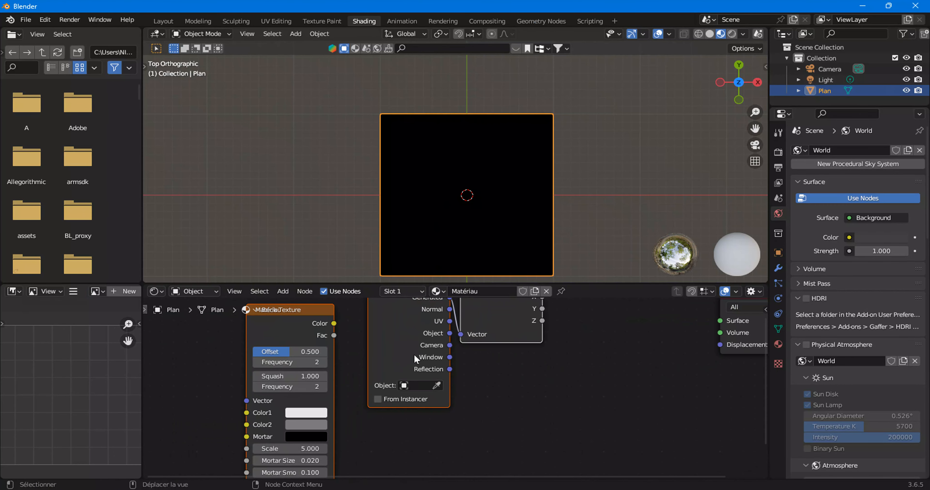
left_click(324, 320, "ctrl+shift")
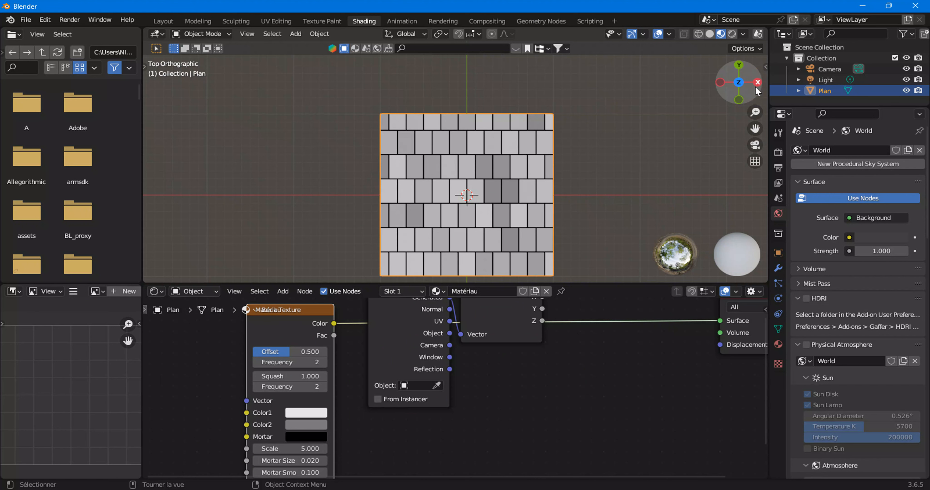
- Link the Separate XYZ's Y output to the Material Output's Surface and insert a Math node on that link
key("Home")
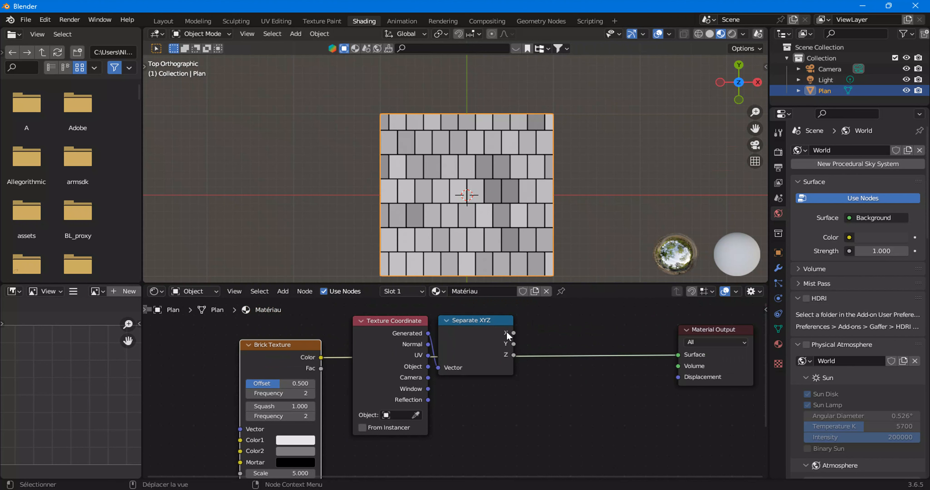
left_click_drag(511, 345, 681, 356)
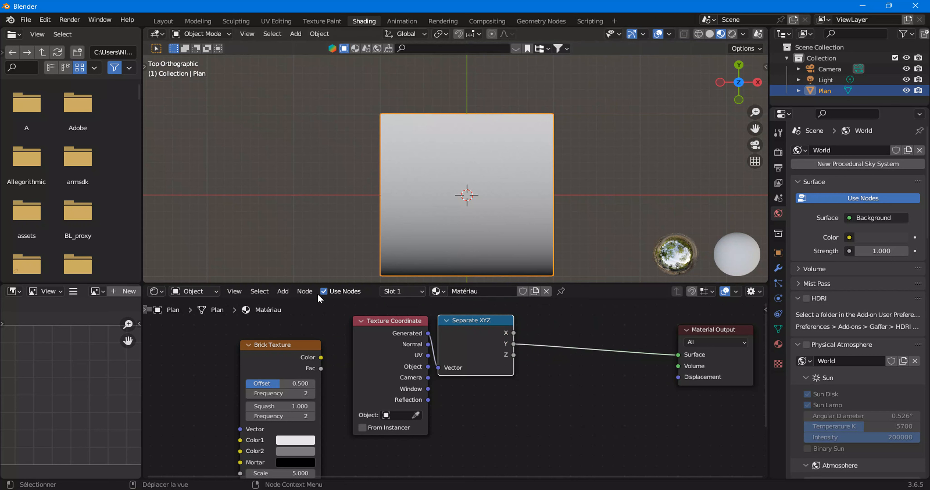
left_click(281, 290)
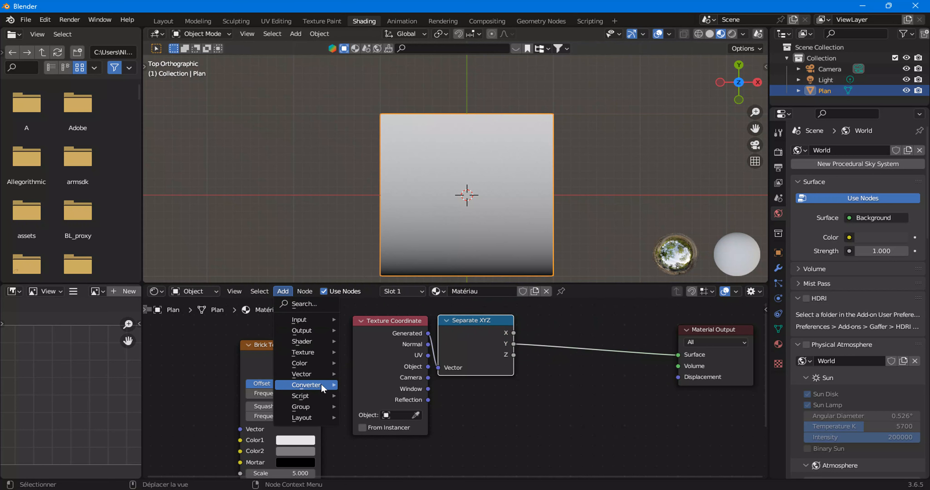
mouse_move(311, 384)
left_click(393, 307)
left_click(541, 320)
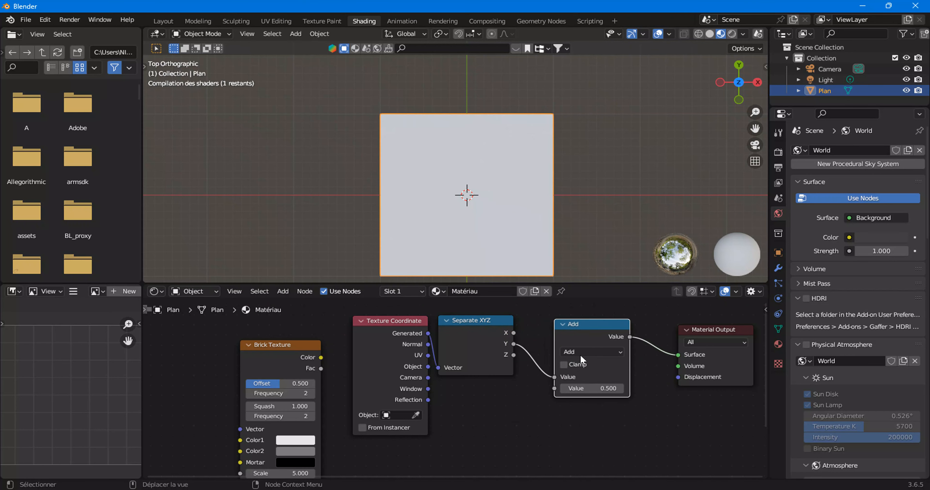
- Set the Math node's operation to Floor
left_click(591, 352)
left_click(592, 357)
left_click(595, 352)
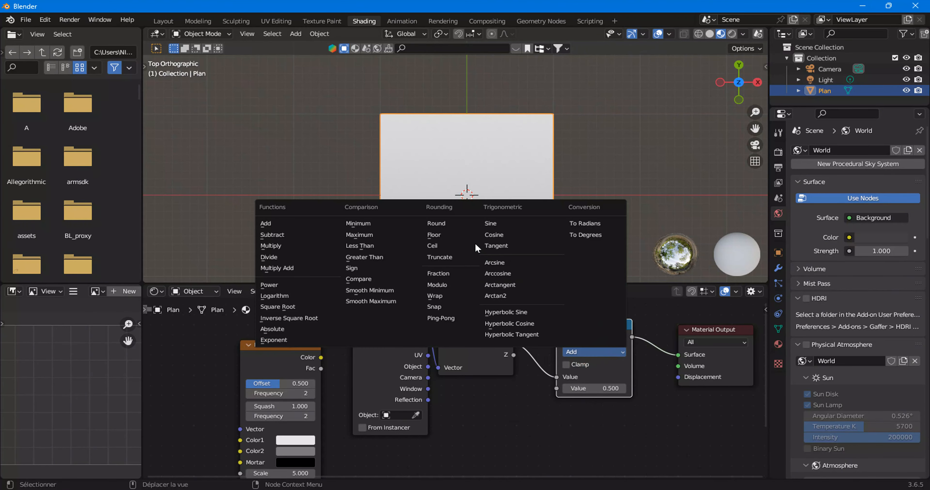
left_click(446, 234)
- Shift the Brick Texture, Texture Coordinate and Separate XYZ nodes away from Floor and insert a Math node between Separate XYZ and Floor
scroll(517, 376, "down", 1)
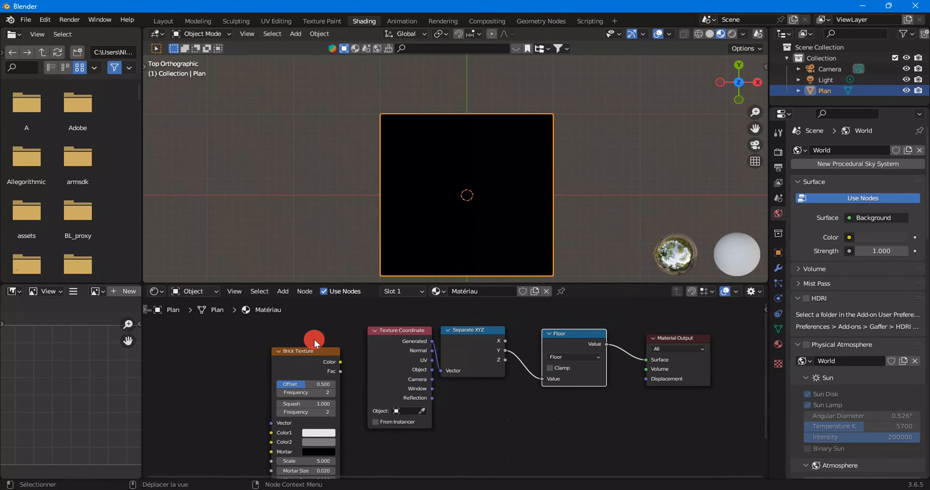
left_click_drag(261, 324, 494, 376)
left_click_drag(494, 375, 396, 400)
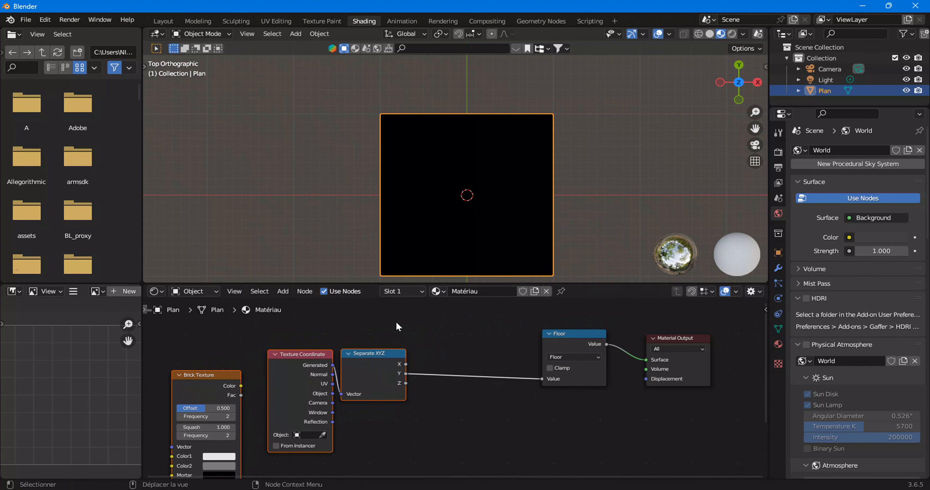
left_click(283, 290)
left_click(286, 291)
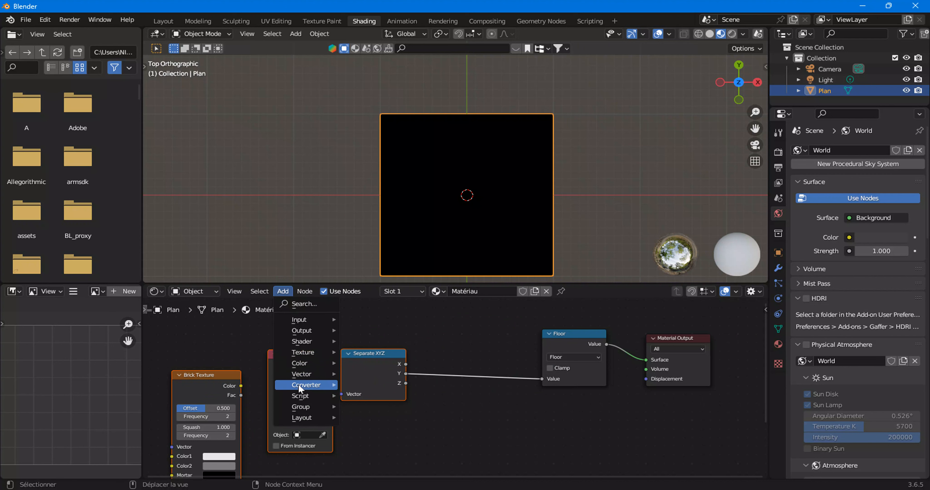
mouse_move(298, 383)
left_click(366, 308)
left_click(440, 347)
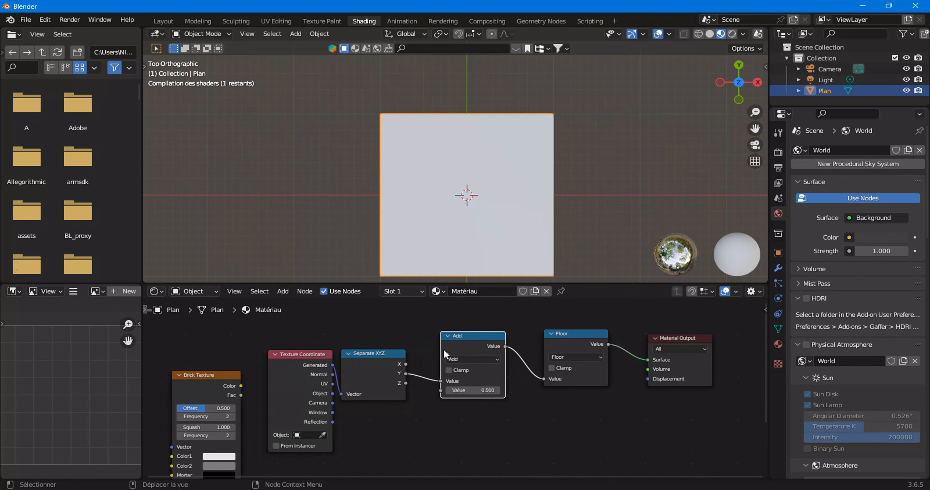
- Set the new Math node's operation to Multiply and its second value to 6.22
left_click(477, 359)
left_click(471, 268)
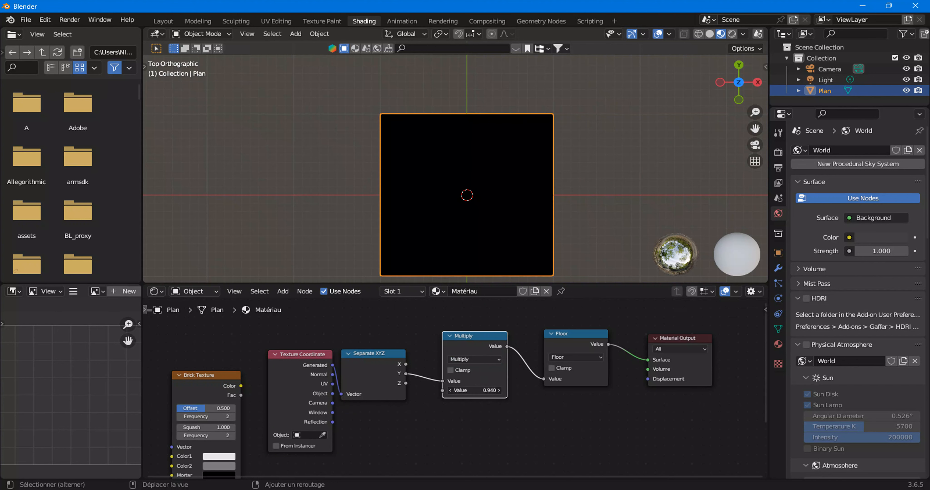
left_click_drag(474, 389, 514, 389, "shift")
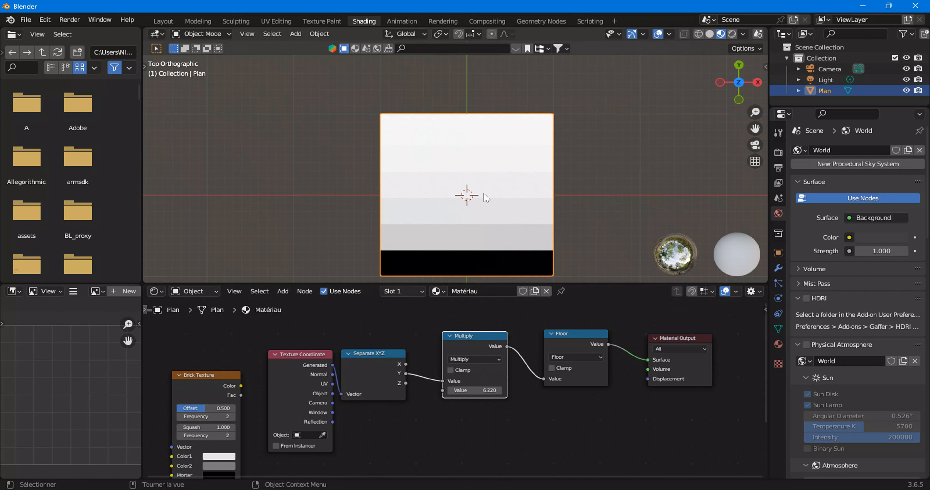
- Move the Texture Coordinate and Separate XYZ nodes closer to the Multiply node and maximise the node editor
left_click_drag(307, 332, 370, 385)
key("g")
left_click(394, 366)
key("ctrl+space")
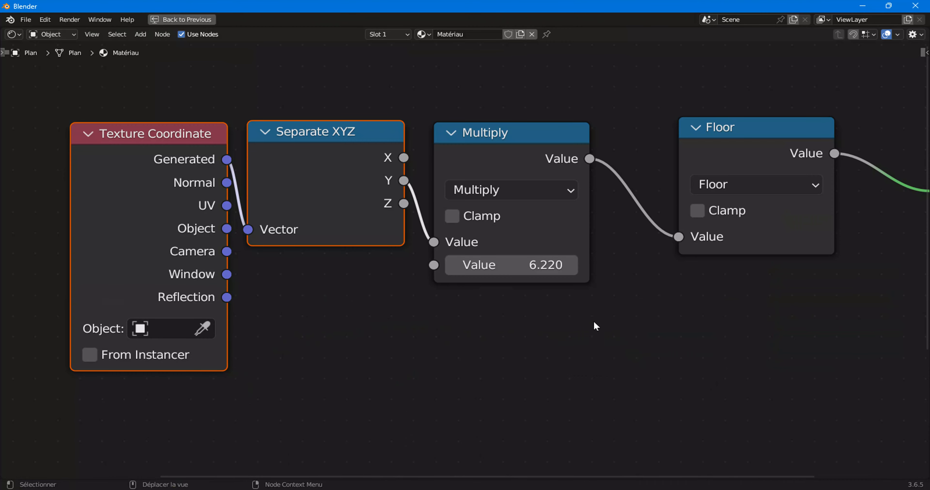
- Move the Floor and Material Output nodes closer to the Multiply node and restore the full layout
scroll(680, 240, "down", 7)
middle_click_drag(628, 266, 574, 266)
left_click_drag(531, 146, 711, 236)
mouse_move(573, 193)
left_mouse_down()
mouse_move(526, 186)
mouse_move(569, 222)
mouse_move(558, 229)
mouse_move(516, 212)
left_mouse_up()
key("ctrl+space")
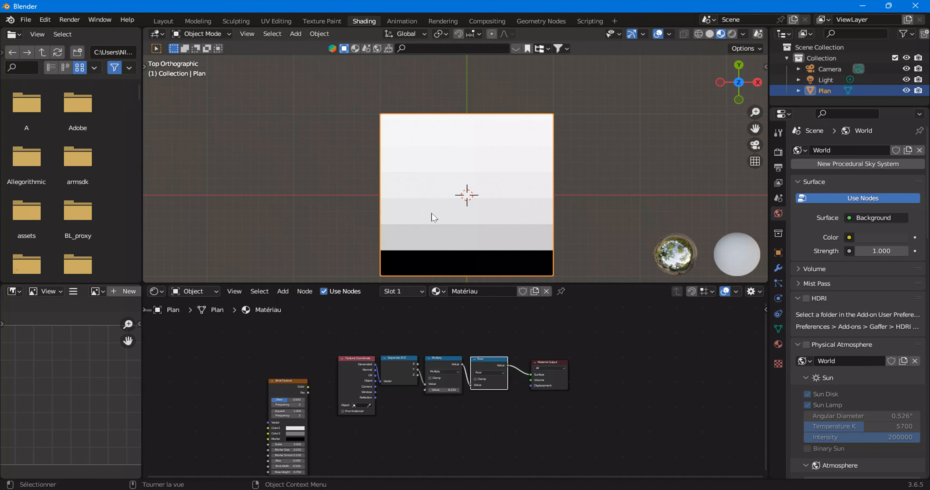
- Move the Multiply node slightly closer to the Separate XYZ node and set its second value to 6.52
key("ctrl+space")
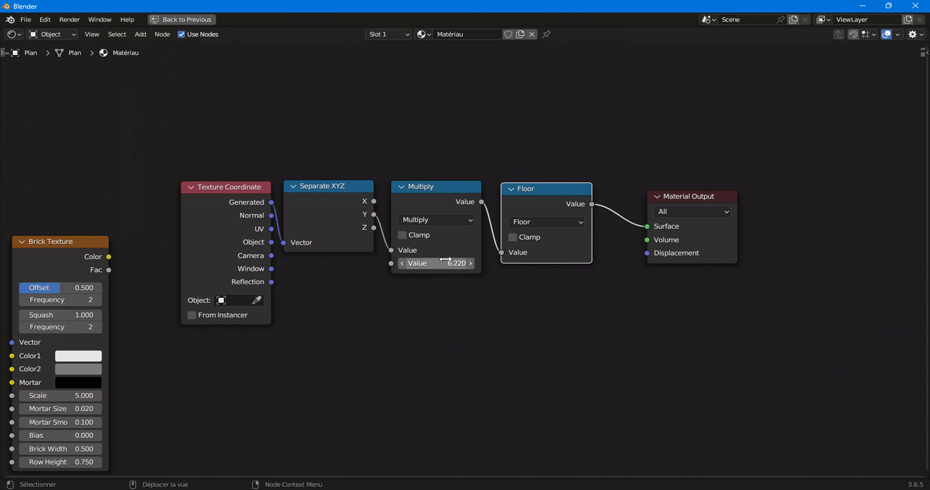
left_click_drag(426, 201, 434, 199)
key("ctrl+space")
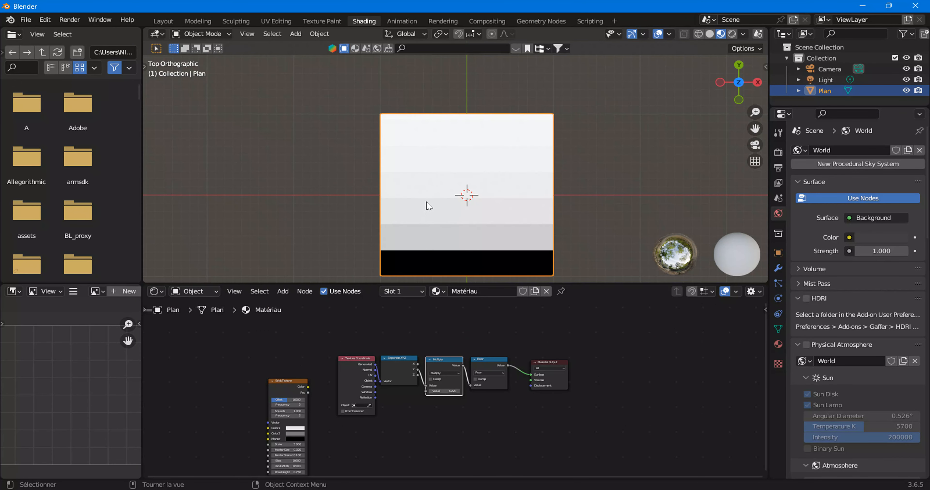
key("ctrl+space")
scroll(418, 332, "right", 2, "ctrl")
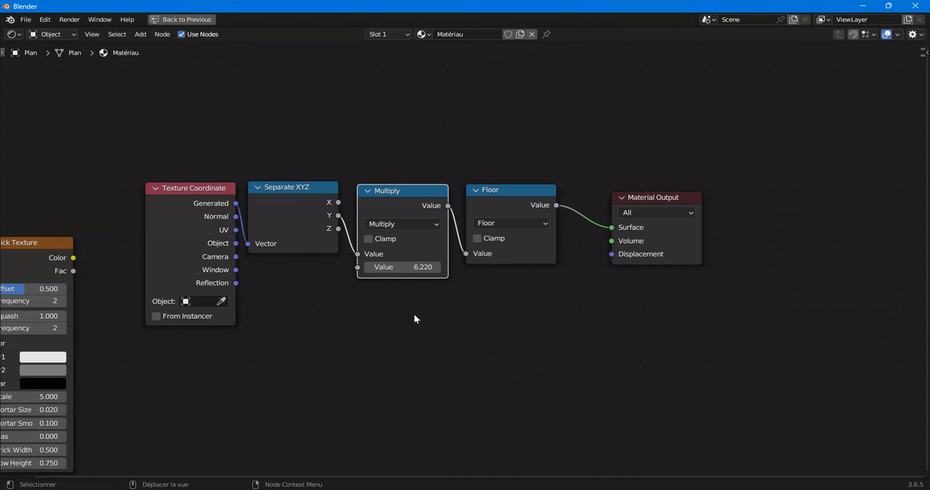
left_click_drag(435, 188, 427, 184)
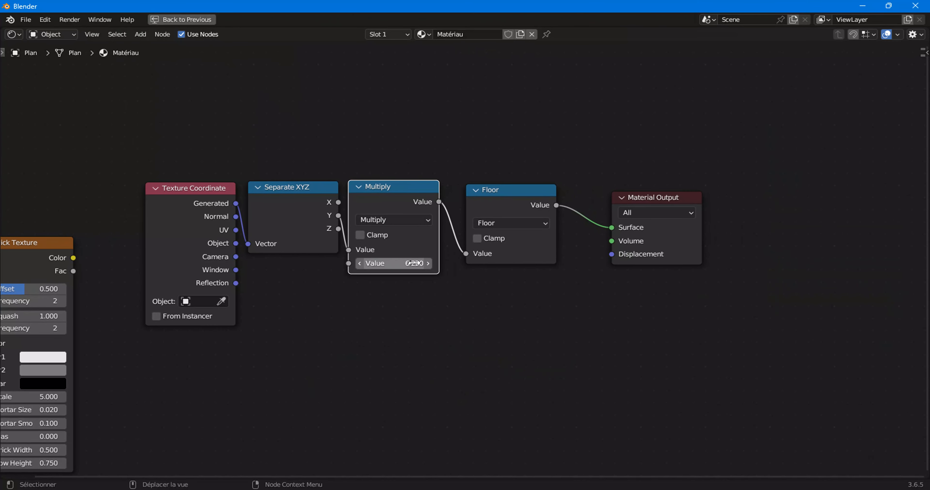
key("ctrl+space")
scroll(424, 399, "down", 2)
mouse_move(420, 390)
left_mouse_down()
mouse_move(435, 390)
mouse_move(420, 390)
left_mouse_up()
middle_click_drag(420, 390, 421, 391)
- Move the Brick Texture node up, close beside the Texture Coordinate node
left_click_drag(220, 338, 261, 293)
scroll(329, 378, "up", 2)
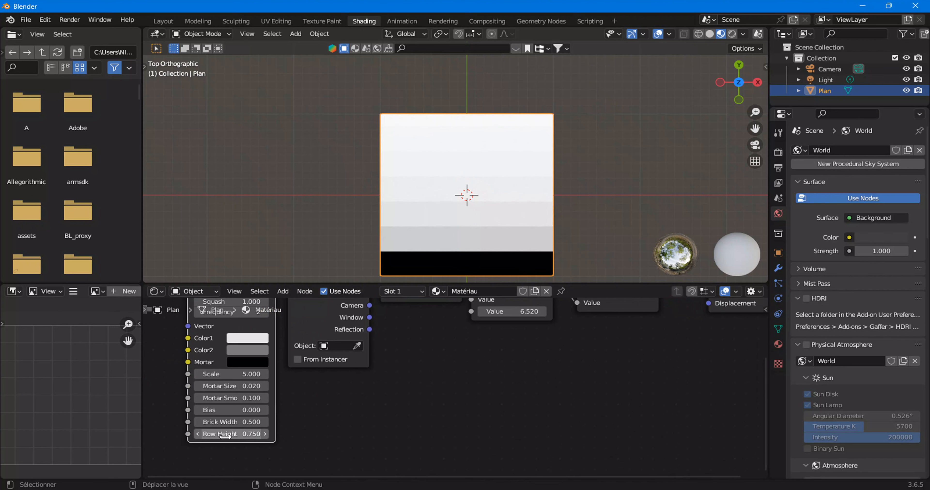
middle_click_drag(445, 335, 368, 390)
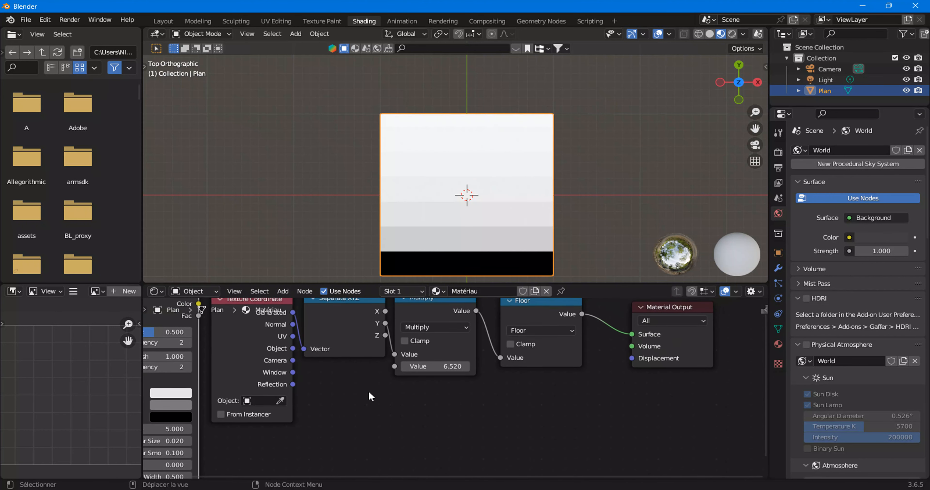
- Add a Value node below Separate XYZ and link it to the Multiply node's second Value input
left_click(278, 292)
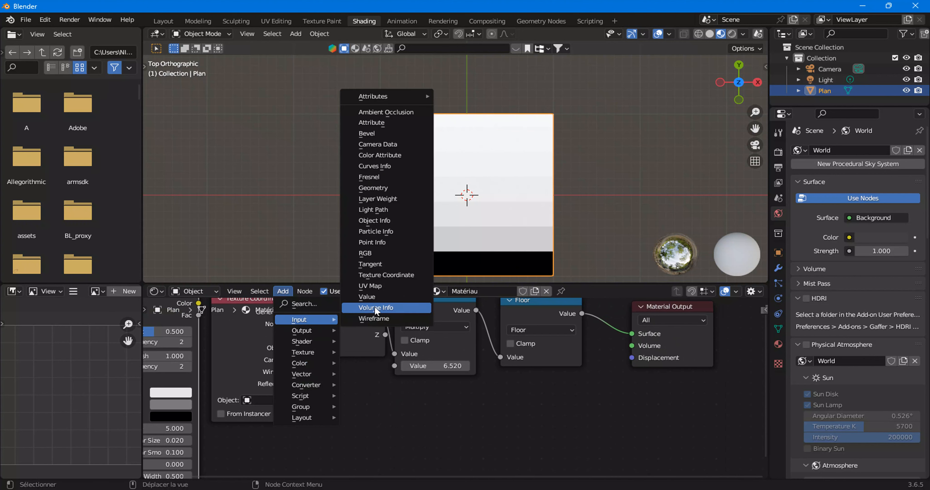
left_click(366, 296)
left_click(373, 376)
left_click_drag(385, 383, 401, 362)
- Label the Value node "row height" and set it to 7.78
mouse_move(344, 400)
left_mouse_down()
mouse_move(389, 399)
mouse_move(345, 387)
left_mouse_up()
middle_click_drag(260, 430, 267, 411)
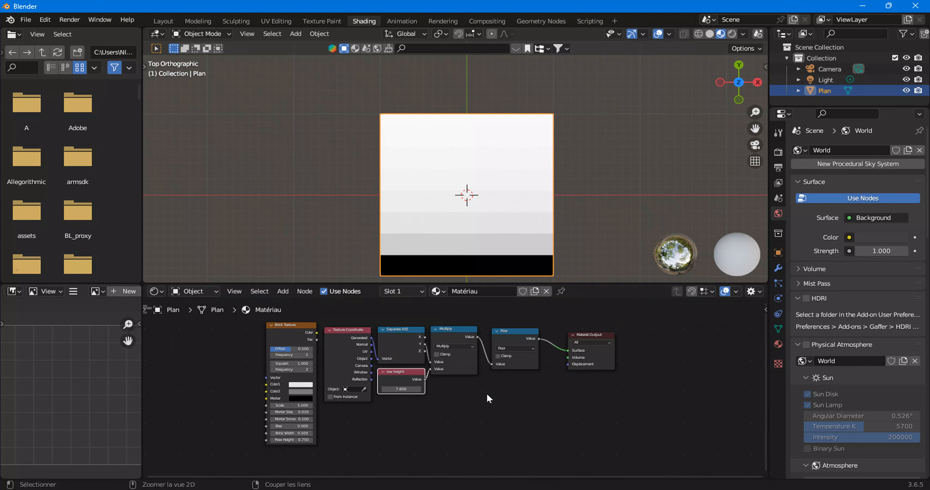
scroll(400, 372, "up", 3)
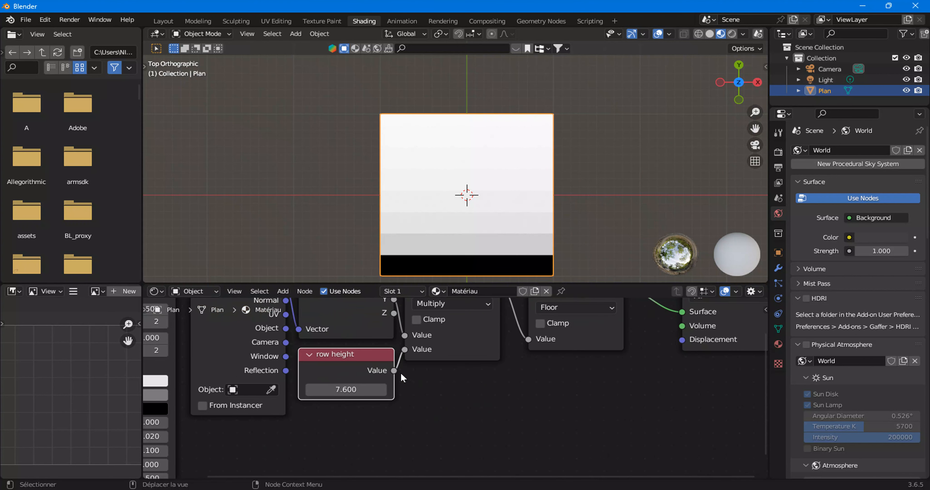
mouse_move(343, 389)
left_mouse_down("shift")
mouse_move(476, 389)
mouse_move(345, 389)
left_mouse_up("shift")
- Enclose the Texture Coordinate, Separate XYZ, row height, Multiply and Floor nodes in a frame and shift it slightly towards the Material Output
scroll(441, 377, "down", 1)
scroll(441, 379, "down", 3)
left_click_drag(333, 307, 524, 414)
key("ctrl+j")
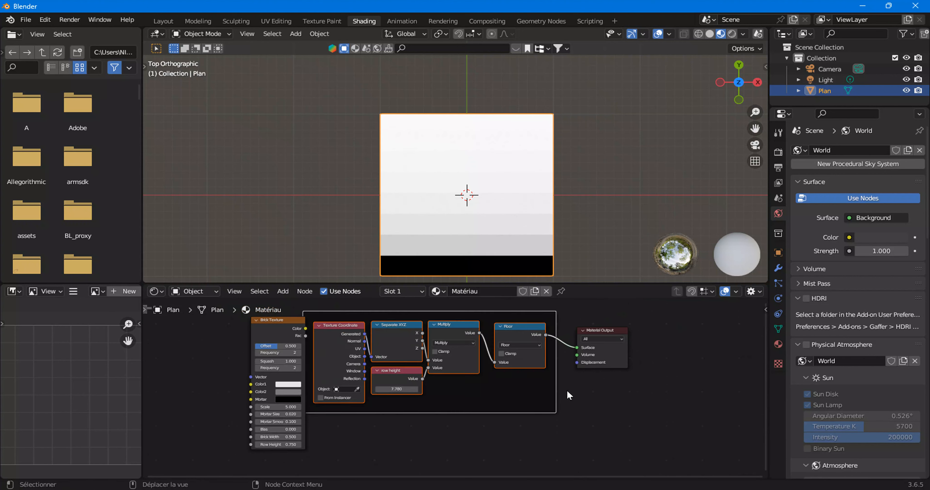
left_click_drag(551, 396, 559, 396)
left_click(575, 384)
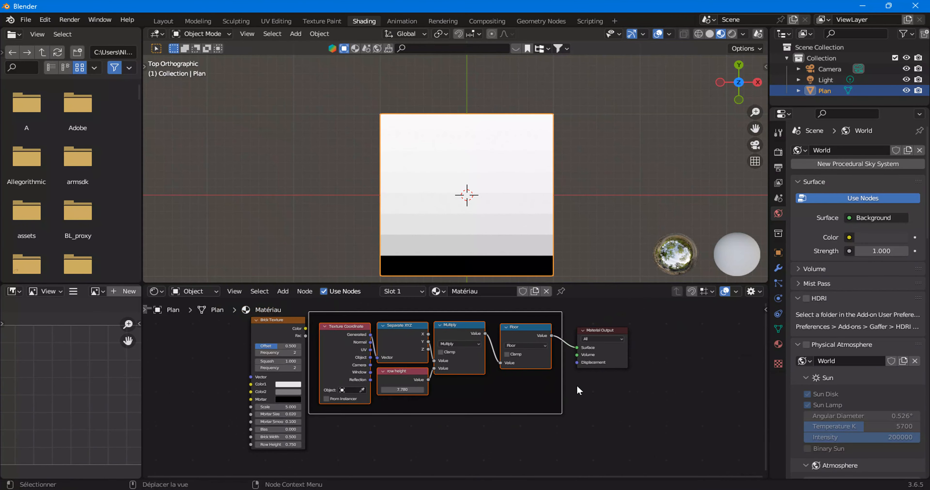
- Move the Material Output node far away from the frame to make room for more nodes
middle_click_drag(562, 388, 465, 397)
scroll(466, 396, "down", 1)
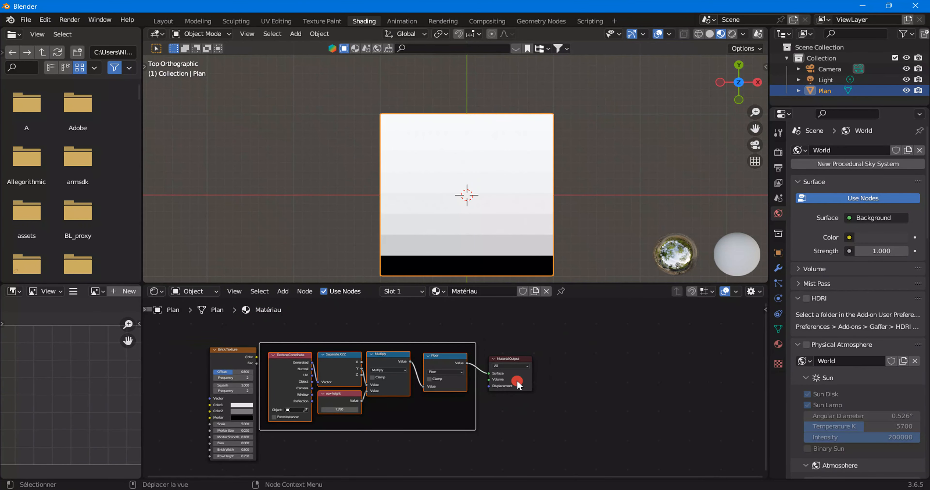
left_click_drag(518, 385, 709, 373)
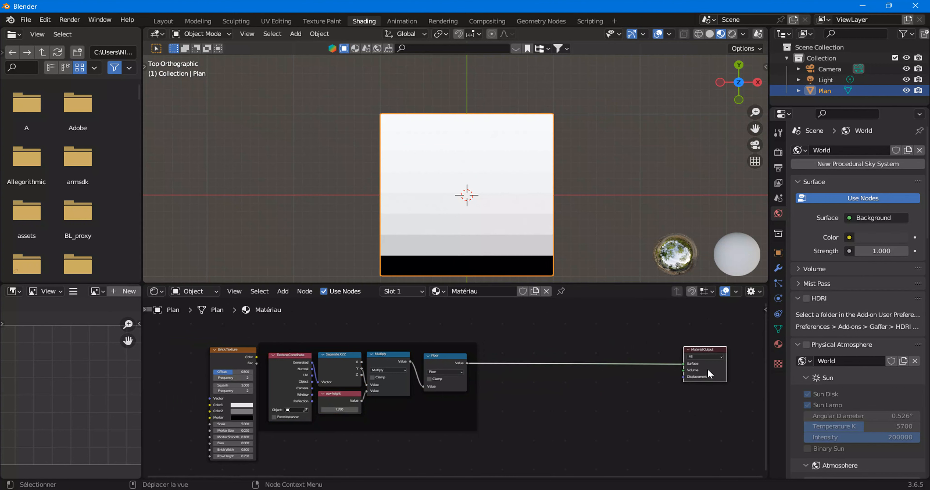
scroll(243, 469, "up", 5)
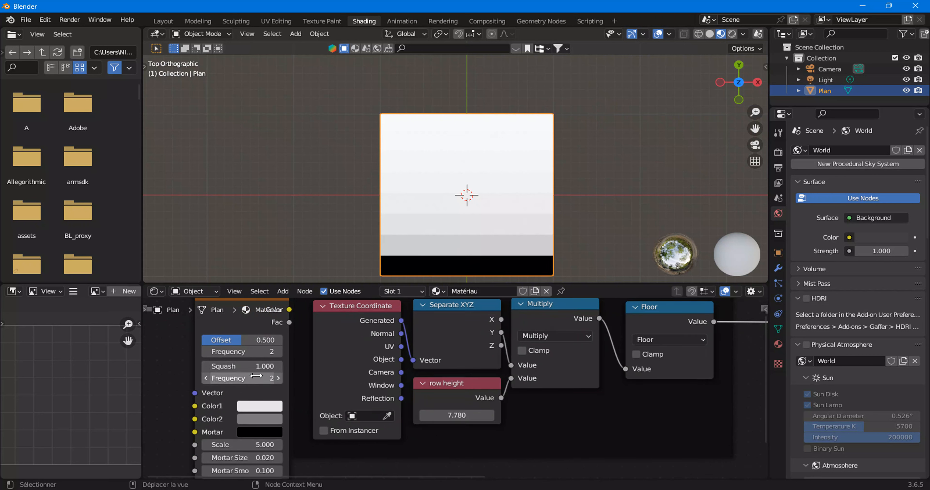
- Insert a Math node between the Floor node and the Material Output and set its operation to Modulo
scroll(266, 364, "up", 1)
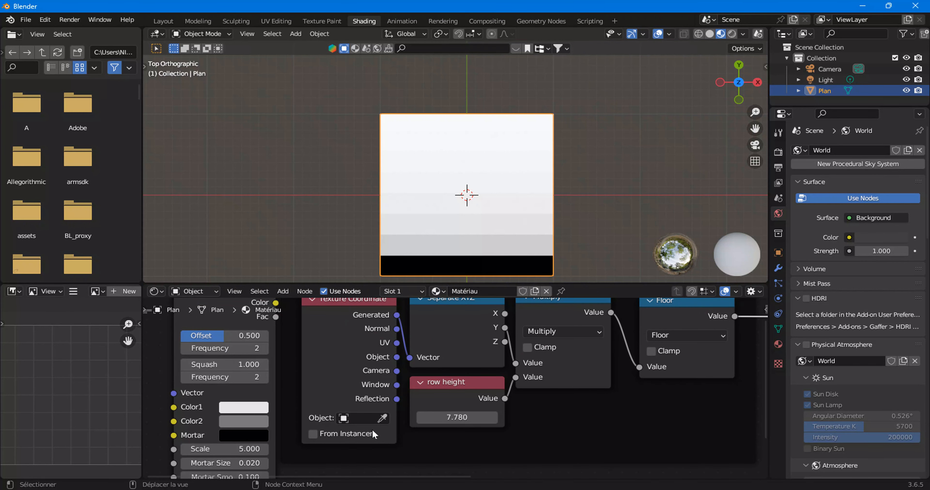
scroll(561, 370, "down", 3)
scroll(298, 377, "up", 1)
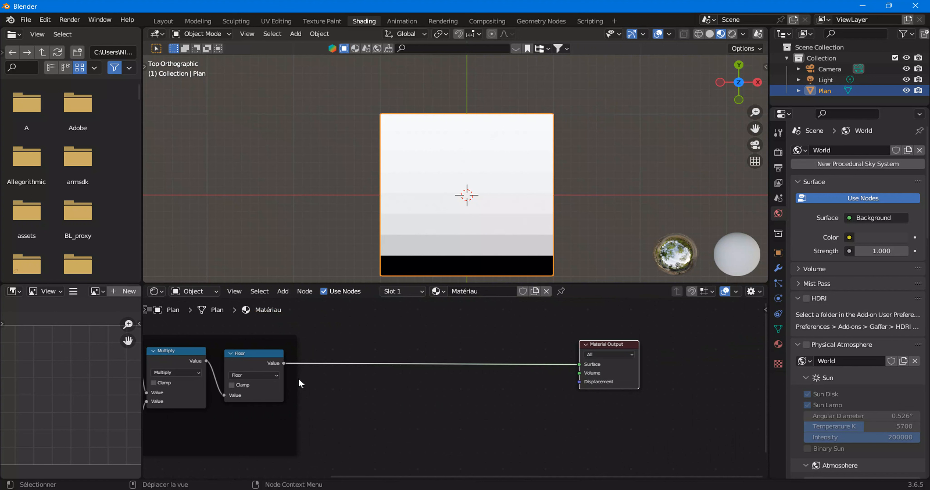
left_click(282, 291)
mouse_move(302, 386)
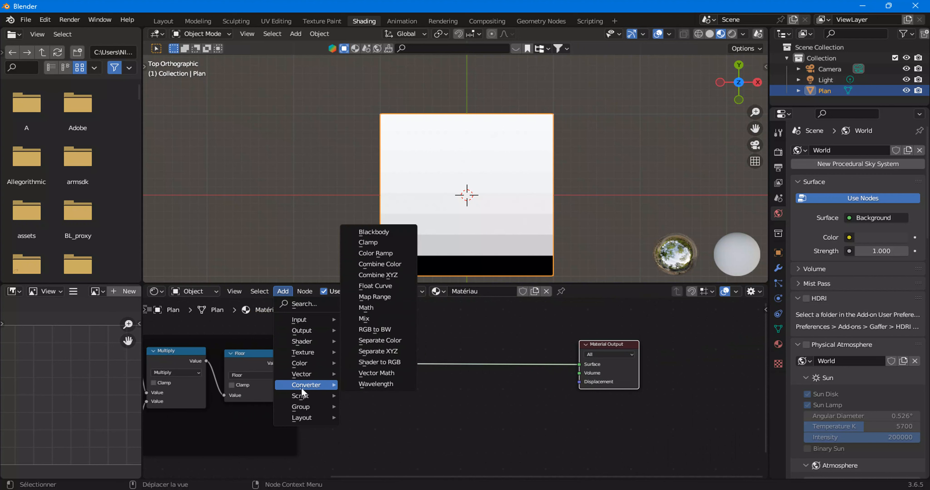
left_click(377, 311)
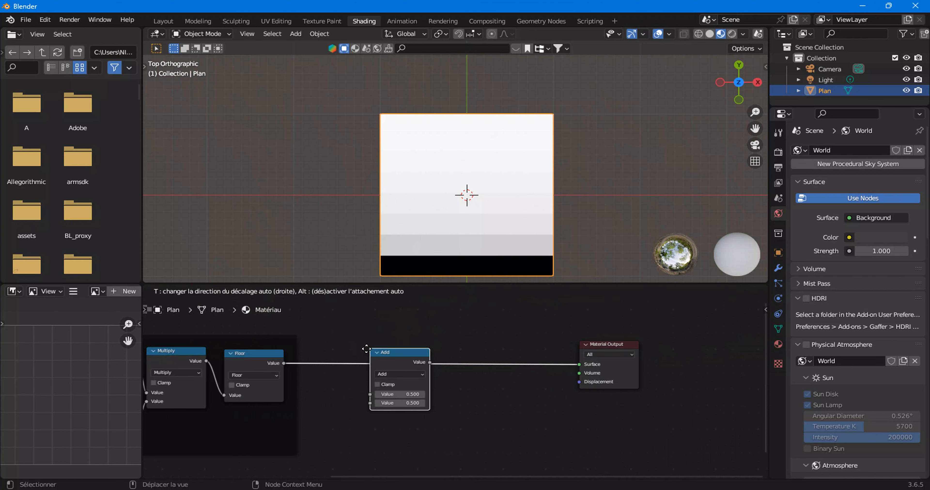
left_click(359, 358)
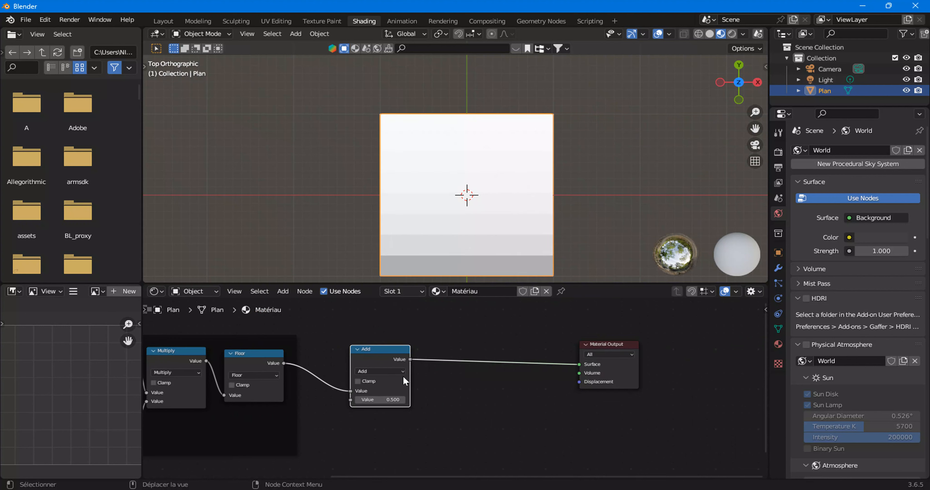
left_click(395, 371)
left_click(500, 318)
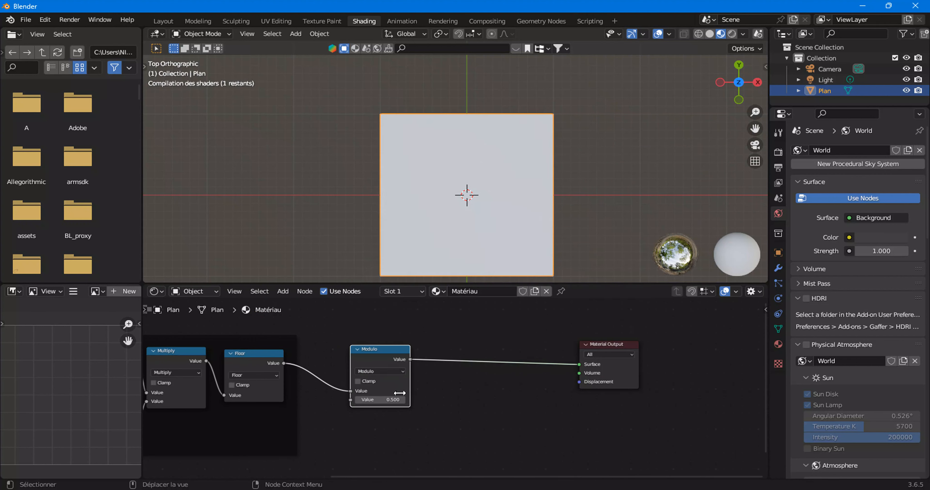
- Move the Brick Texture node to just below the frame for reference and maximise the shader editor
scroll(405, 418, "up", 2)
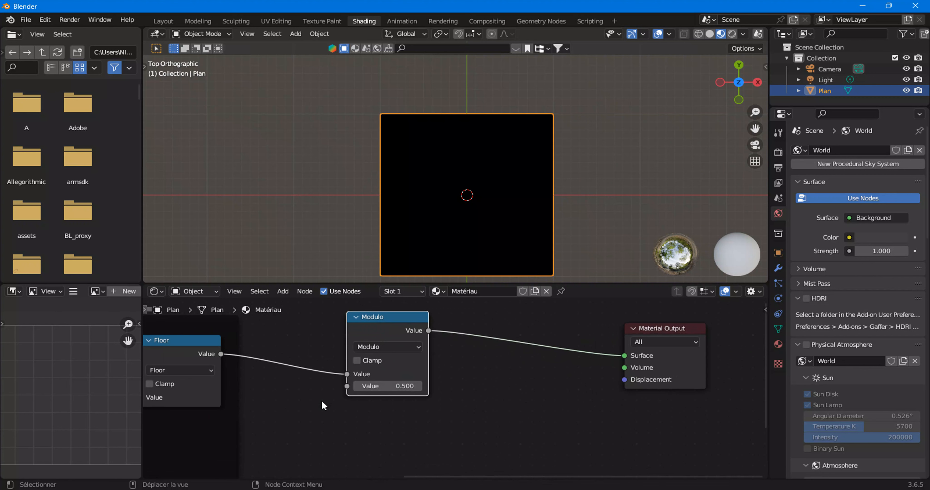
scroll(253, 392, "down", 3)
middle_click_drag(248, 391, 285, 347)
left_click_drag(224, 329, 448, 360)
scroll(447, 360, "up", 3)
scroll(461, 374, "down", 1)
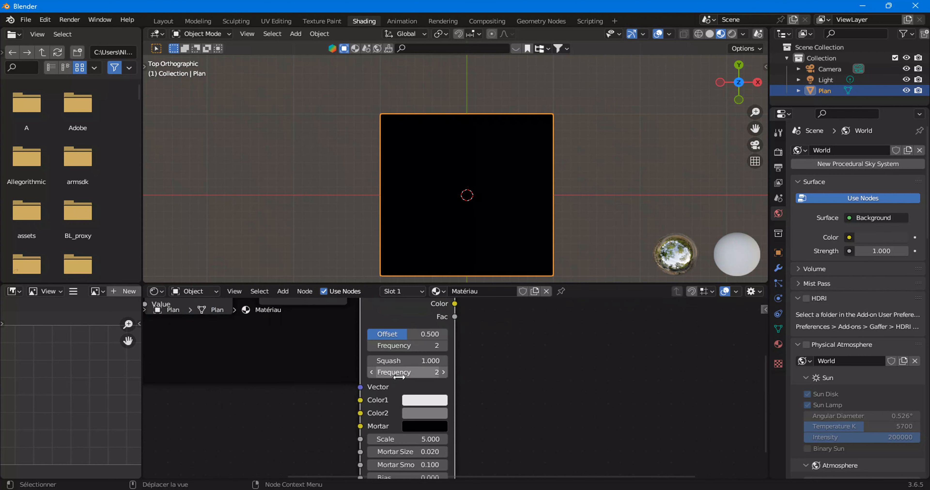
left_click_drag(406, 319, 321, 405)
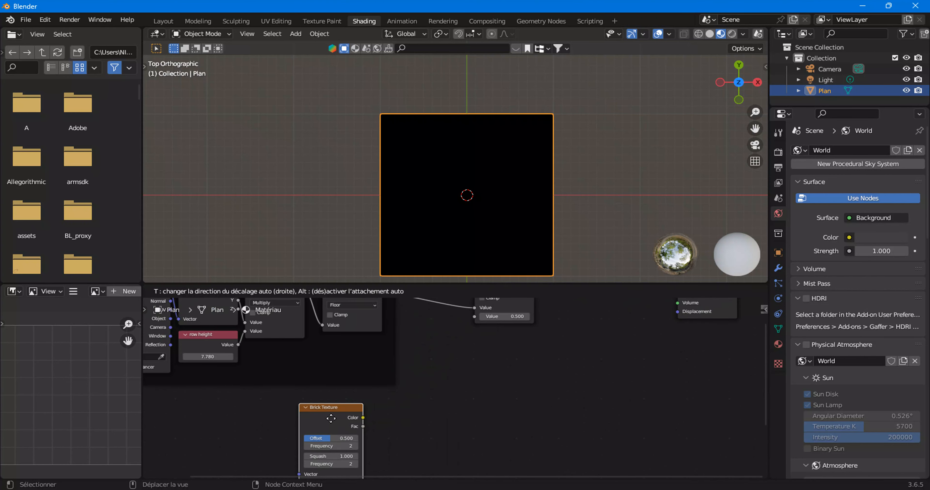
key("ctrl+space")
scroll(421, 323, "down", 3)
middle_click_drag(407, 267, 314, 322)
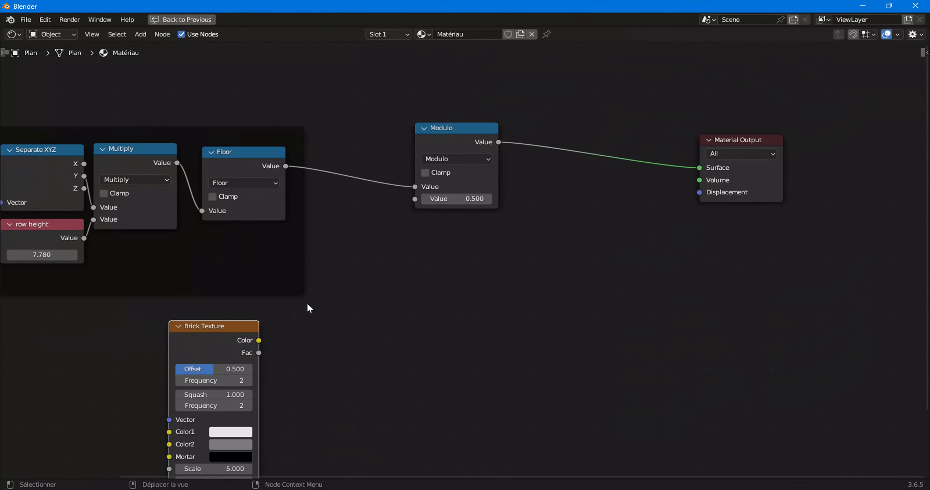
- Add a Value node below the Floor–Modulo link, connect it to Modulo's second Value input, and nudge the Brick Texture node closer
left_click(134, 36)
mouse_move(170, 60)
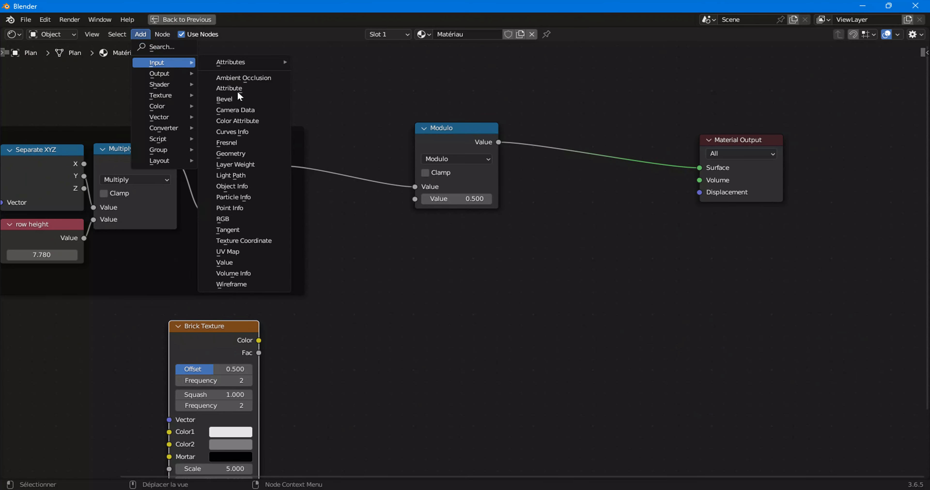
left_click(242, 263)
left_click(323, 219)
left_click_drag(407, 239, 415, 199)
left_click_drag(238, 343, 244, 326)
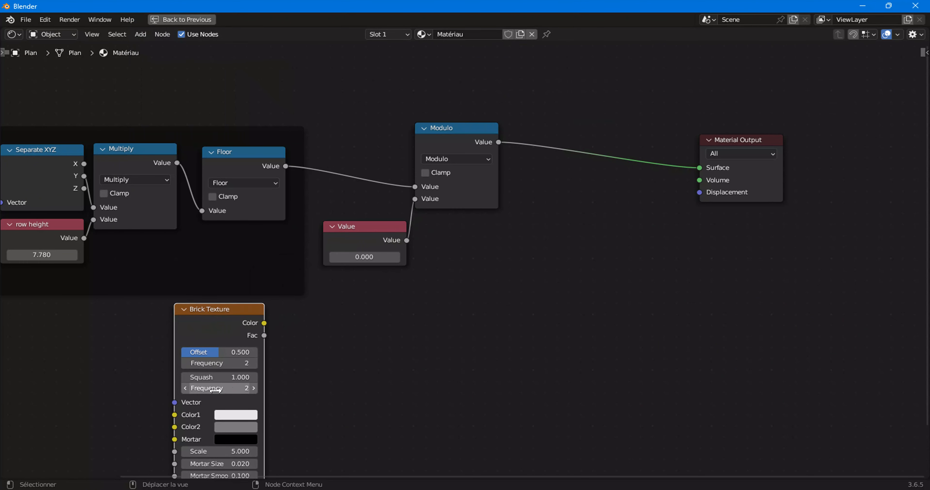
- Copy the "frequency" label from the Brick Texture node and clear that node's label
scroll(456, 279, "up", 1)
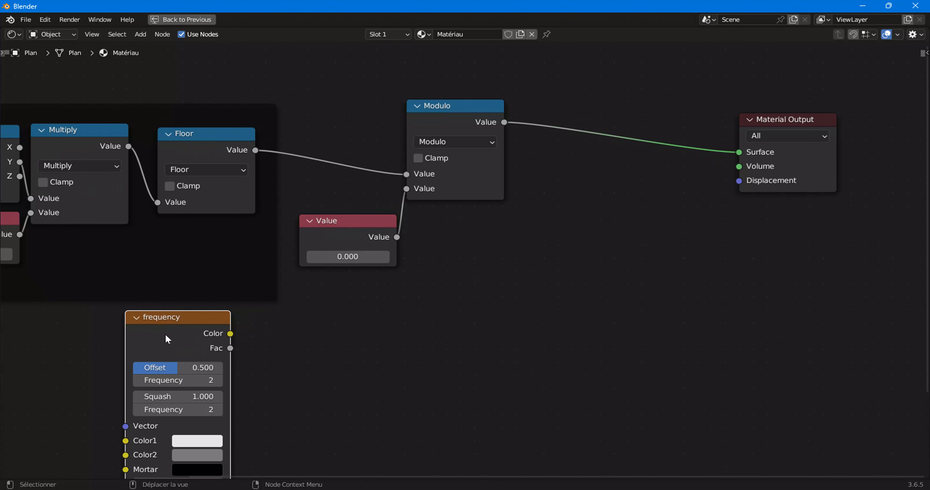
key("n")
left_click(880, 103)
key("ctrl+c")
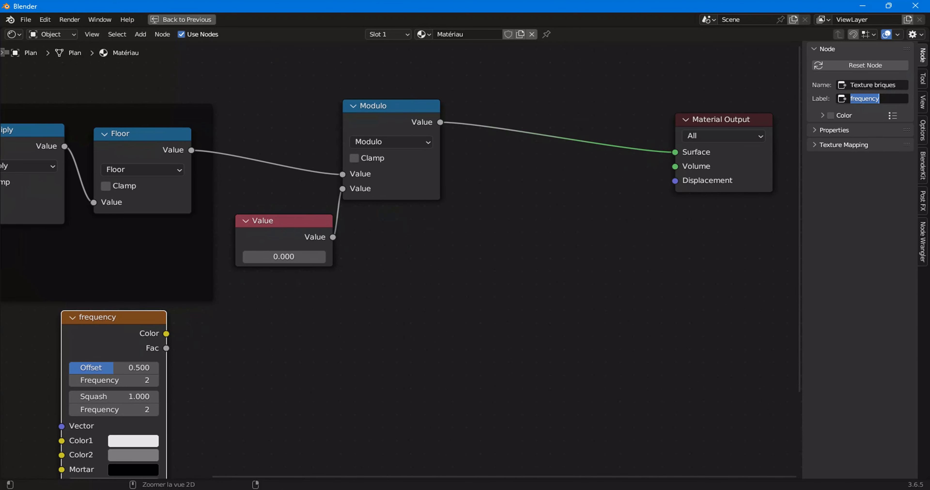
key("BackSpace")
key("Return")
- Label the Value node feeding the Modulo node "frequency" by reusing the copied text
left_click(421, 194)
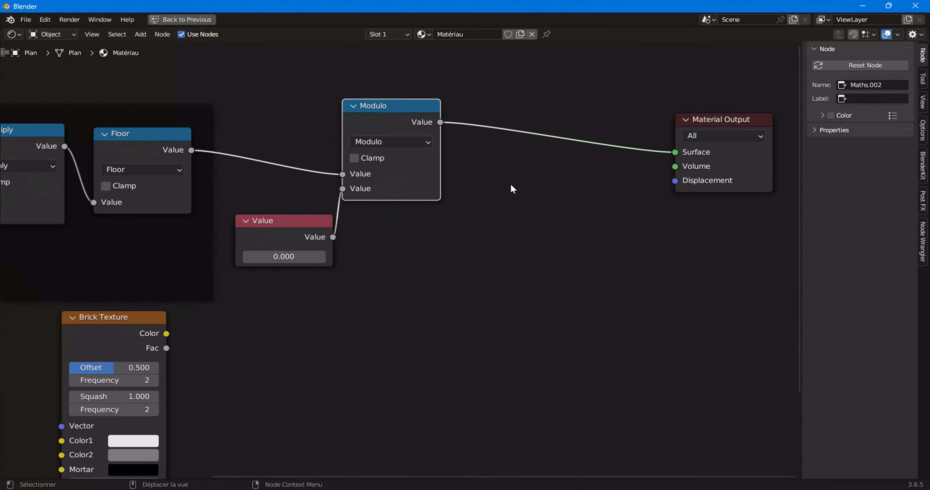
left_click(859, 99)
left_click(280, 236)
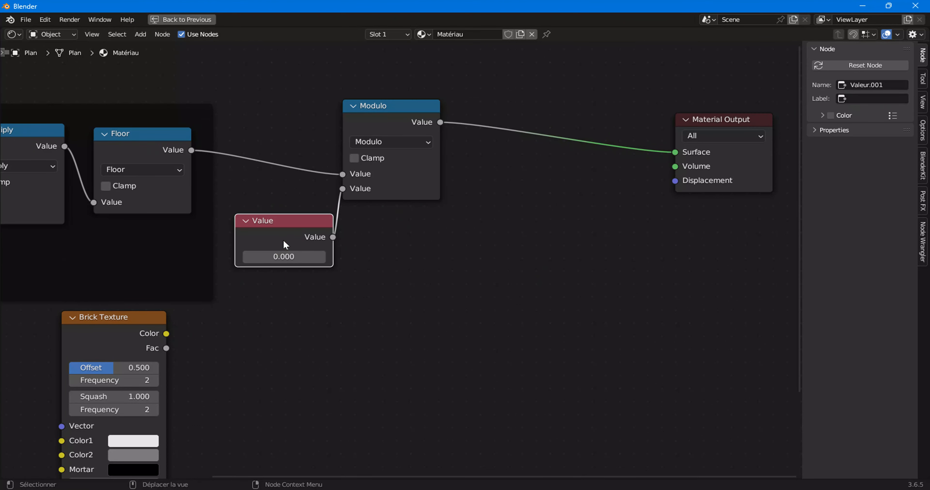
left_click(870, 99)
key("ctrl+v")
key("Return")
key("n")
scroll(342, 243, "down", 1)
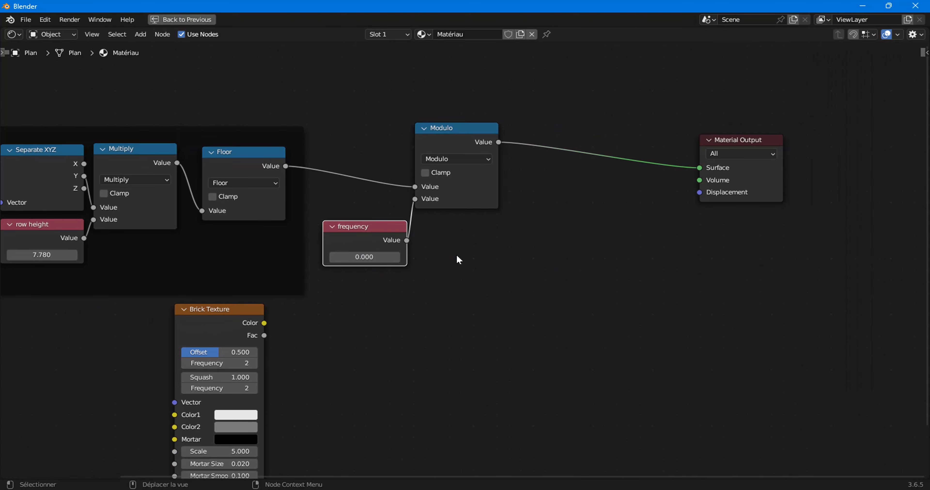
- Restore the full layout with the plane preview and set the frequency value to 2, followed by 4
left_click_drag(743, 180, 751, 164)
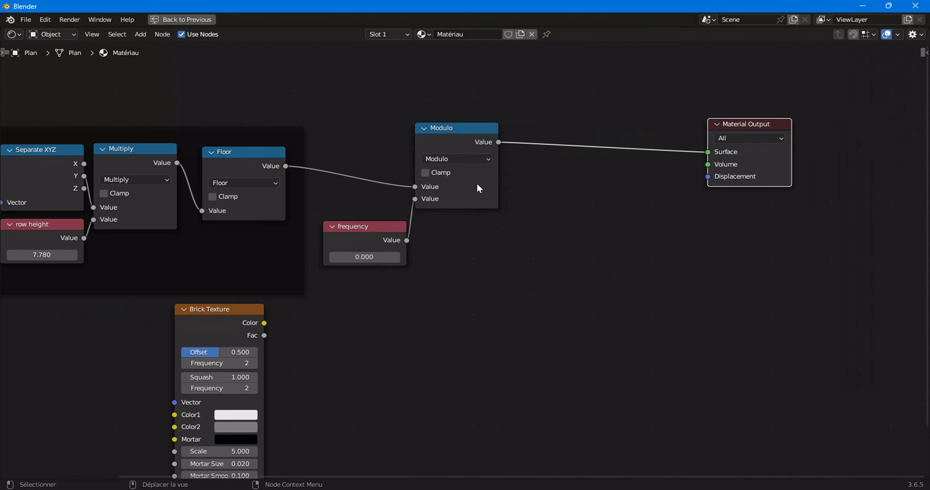
key("ctrl+space")
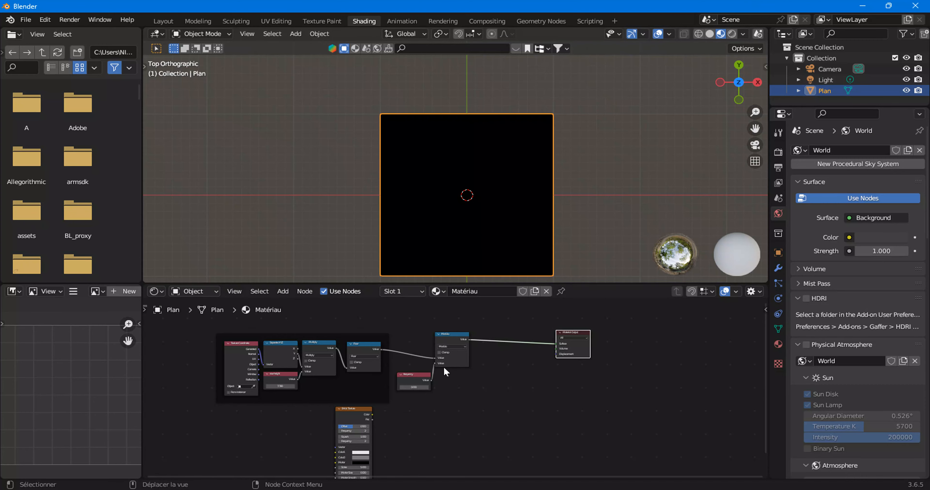
scroll(446, 370, "up", 5)
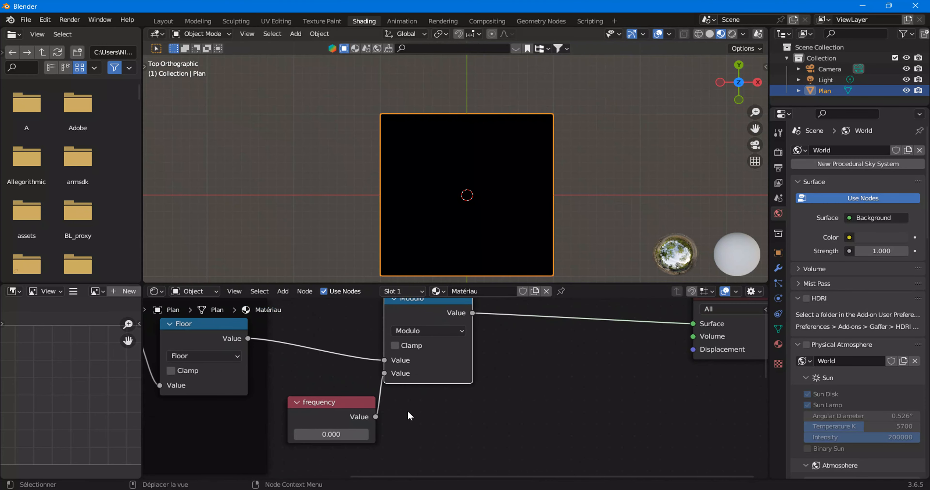
left_click(331, 433)
type("2")
key("Return")
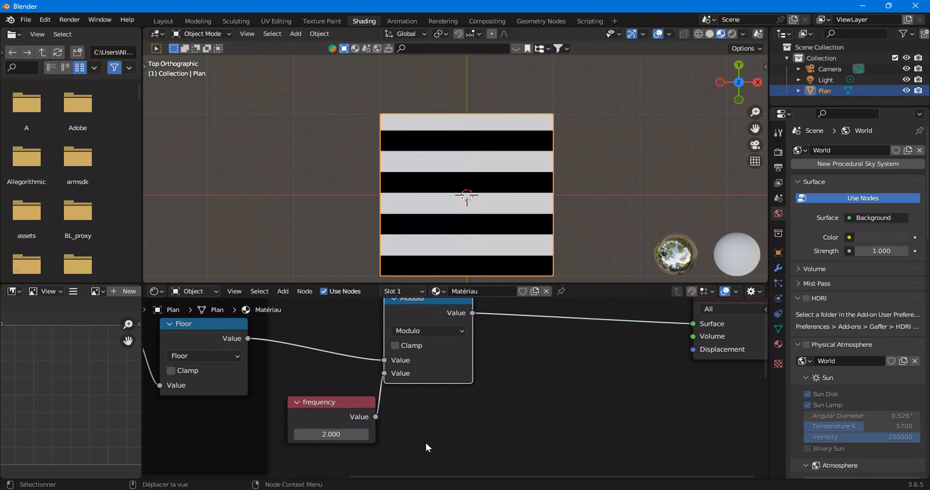
left_click(331, 434)
type("4")
left_click(423, 443)
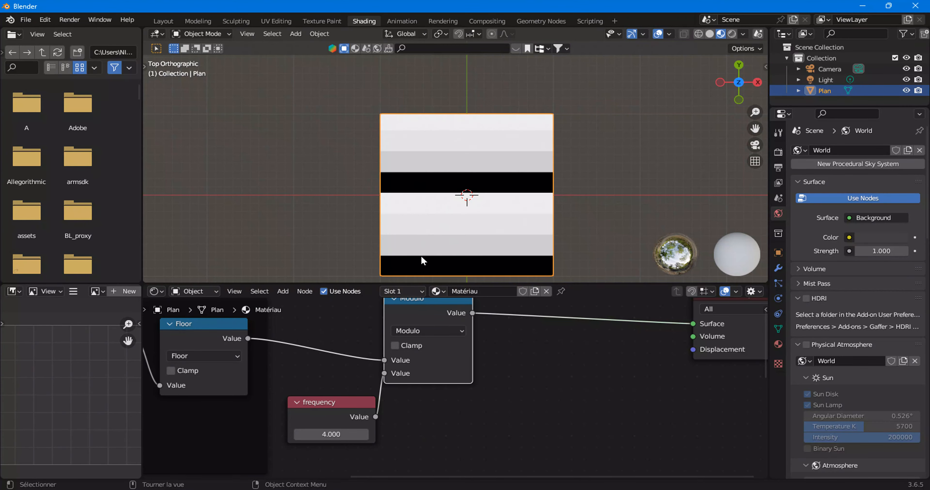
- Increase the row height value to make the rows on the plane thinner
scroll(299, 377, "down", 2)
middle_click_drag(294, 379, 371, 368)
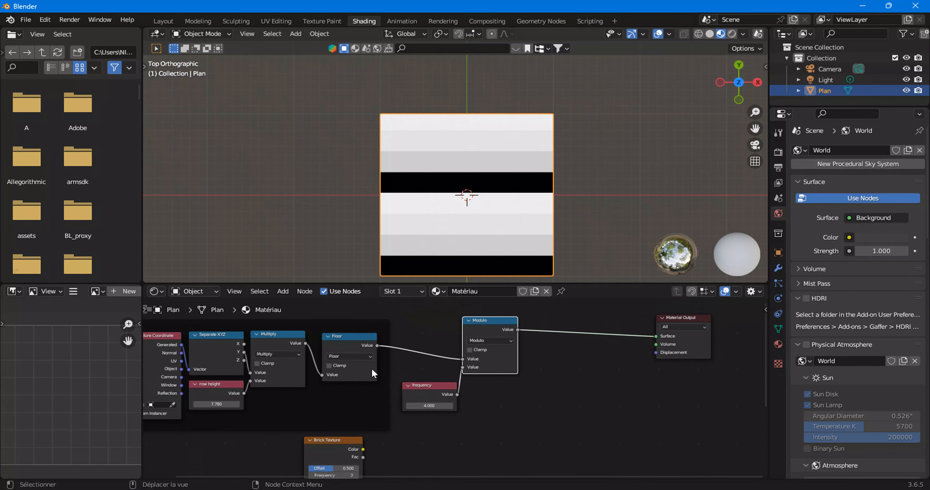
mouse_move(211, 403)
left_mouse_down()
mouse_move(234, 404)
mouse_move(198, 403)
left_mouse_up()
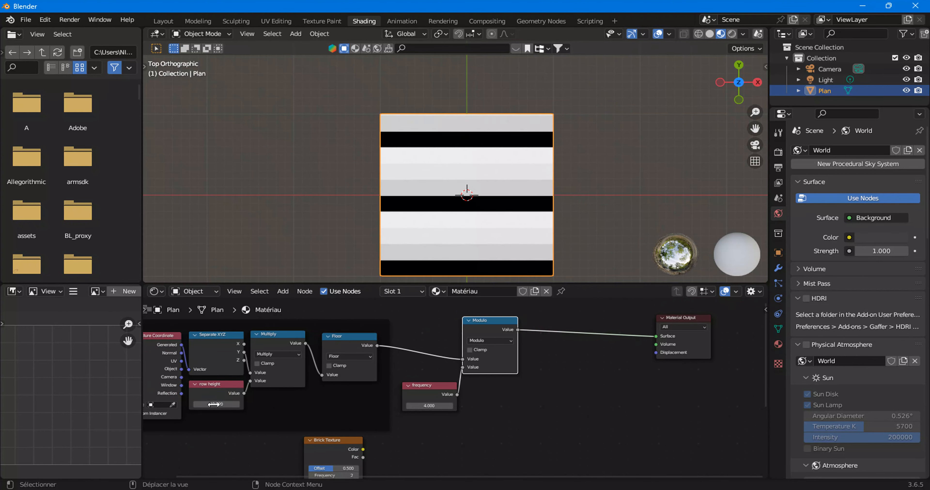
- In the maximised shader editor, move the Modulo and frequency nodes slightly up and the Material Output farther away
key("ctrl+space")
scroll(407, 407, "down", 4)
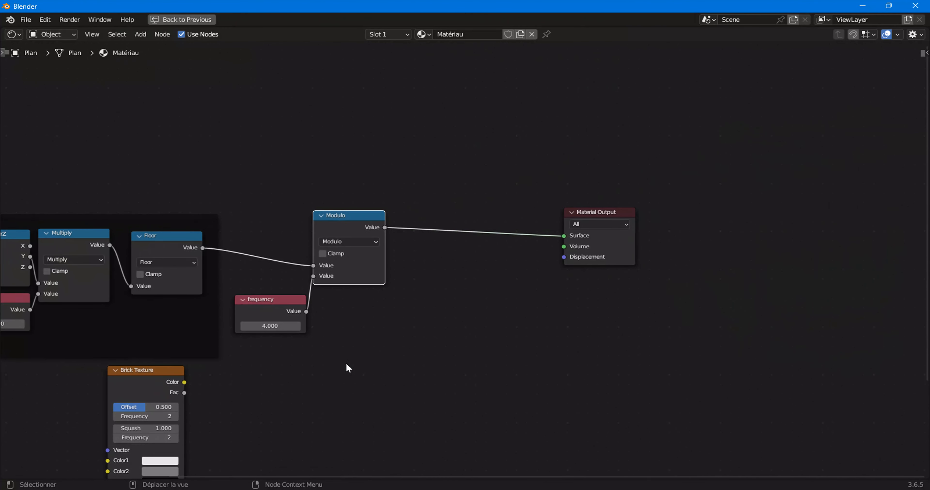
scroll(361, 363, "up", 1)
left_click_drag(180, 195, 337, 348)
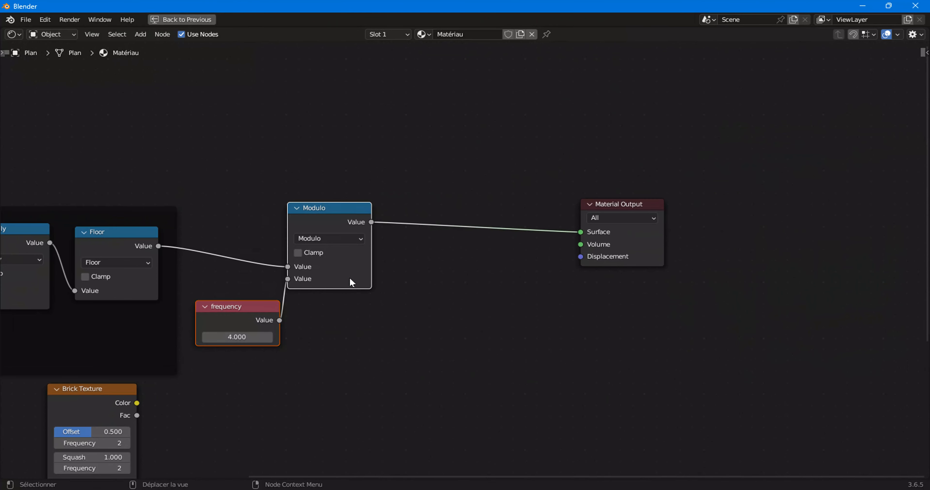
key("g")
left_click(349, 245)
middle_click_drag(316, 306, 329, 267)
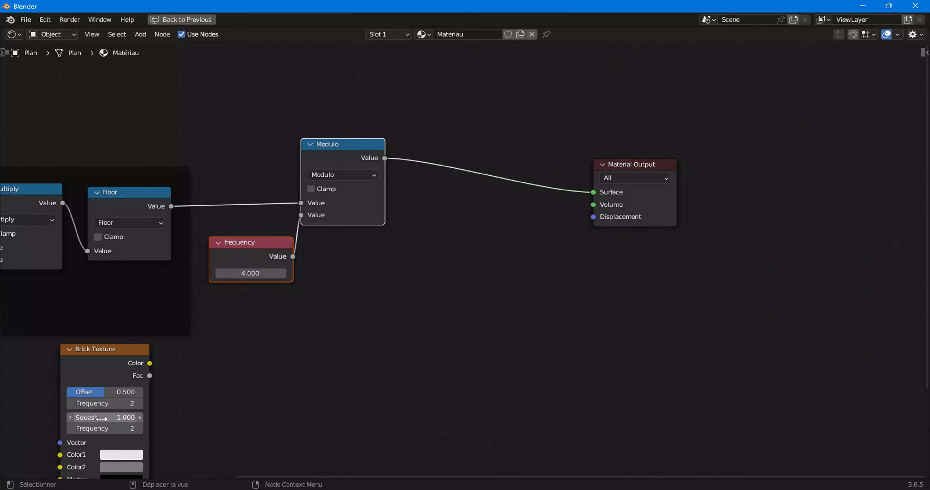
left_click(617, 220)
key("g")
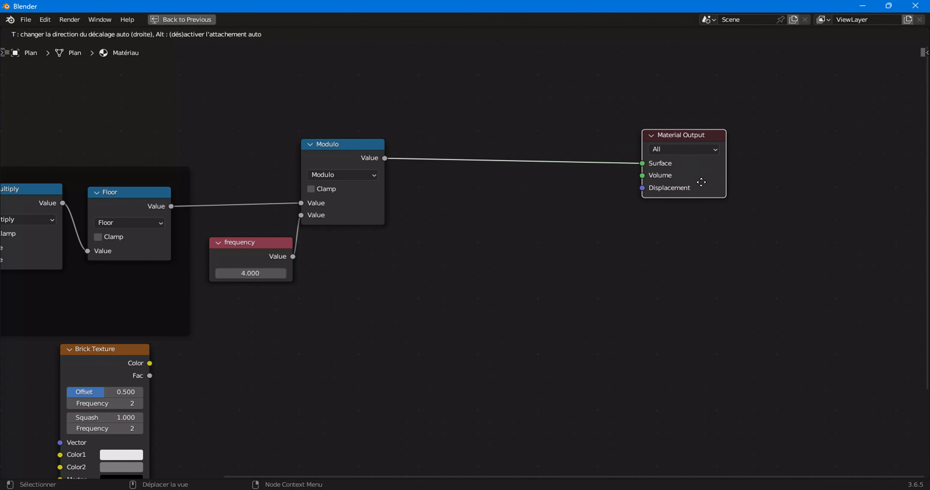
left_click(704, 181)
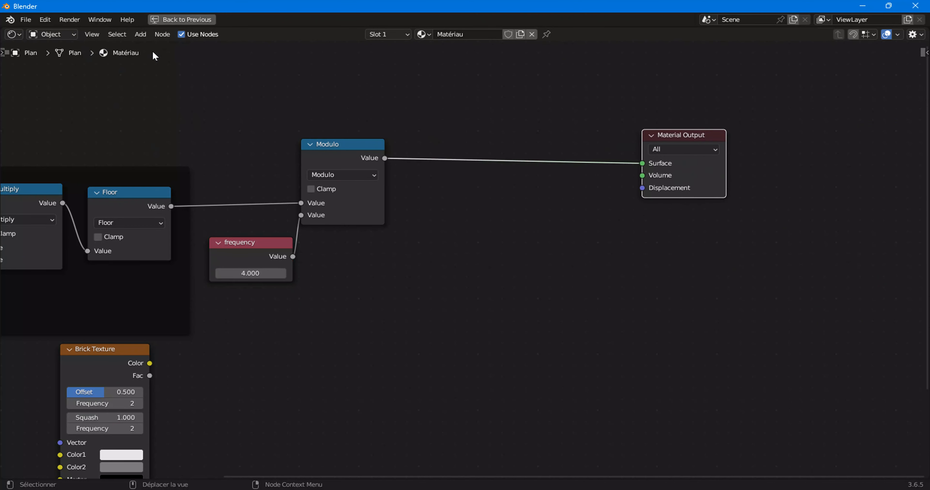
- Insert a Mix Color node between Modulo and the Material Output and set its B color to white
left_click(141, 33)
mouse_move(159, 118)
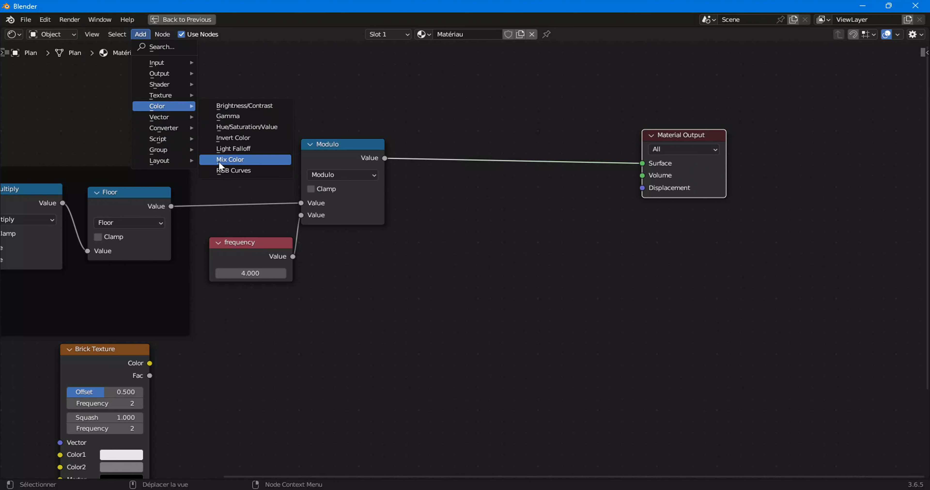
left_click(236, 159)
left_click(478, 192)
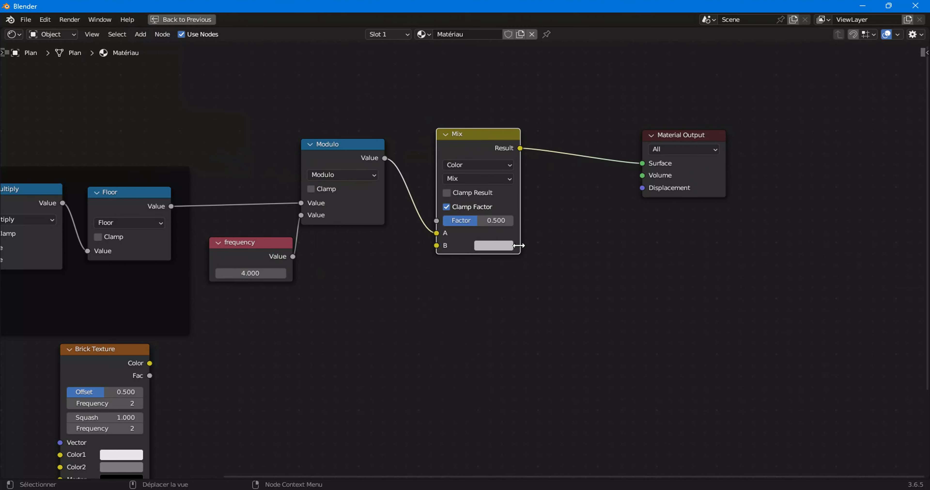
left_click(494, 245)
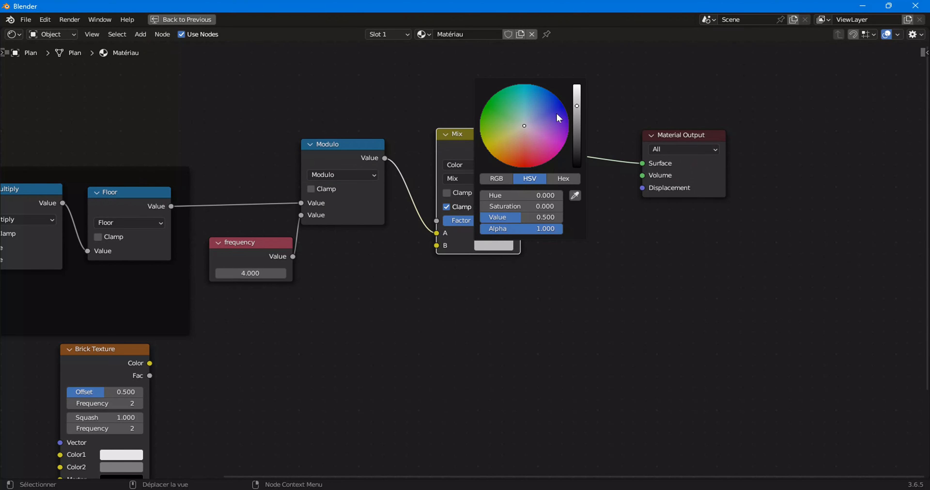
left_click_drag(576, 107, 576, 86)
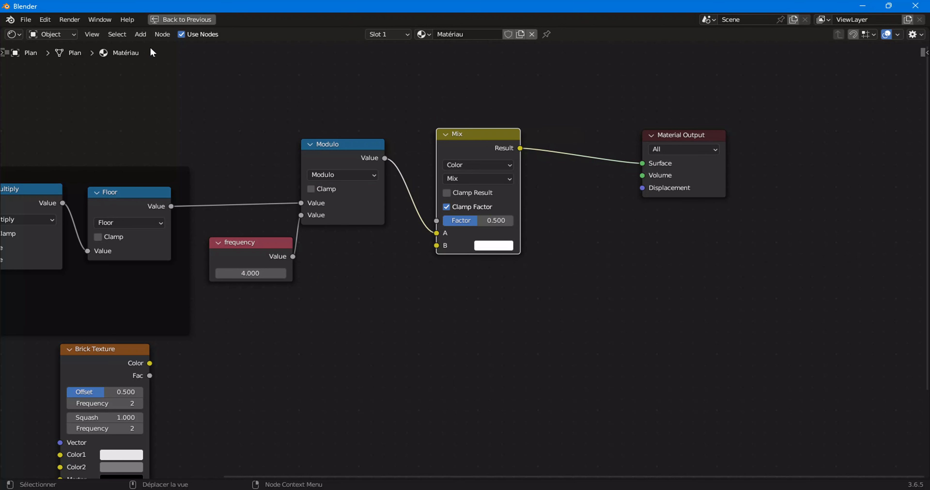
- Add a Value node set to 1 and connect it to the B input of the Mix node
left_click(140, 34)
mouse_move(159, 63)
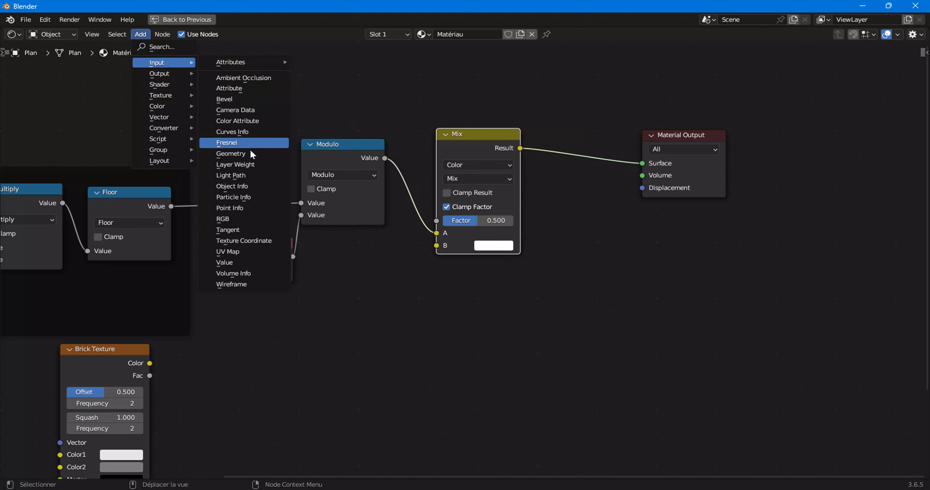
left_click(234, 262)
left_click(311, 252)
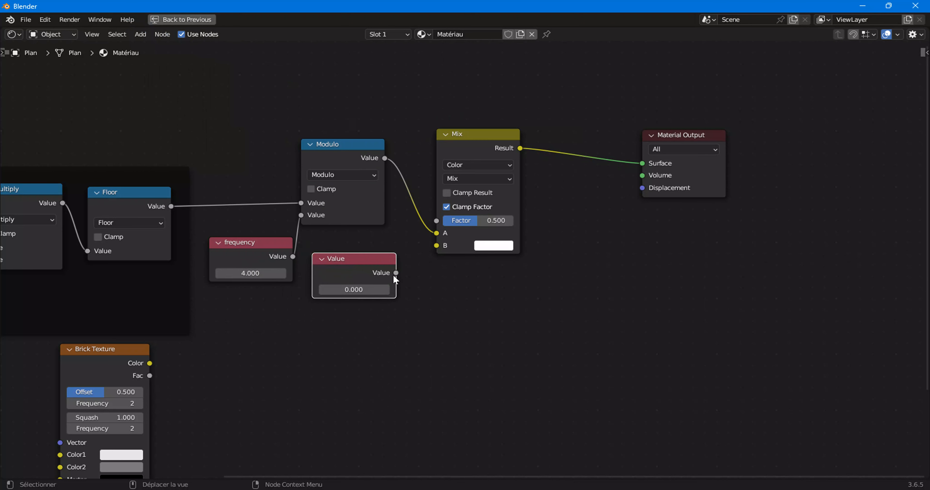
left_click_drag(394, 274, 436, 246)
left_click(353, 289)
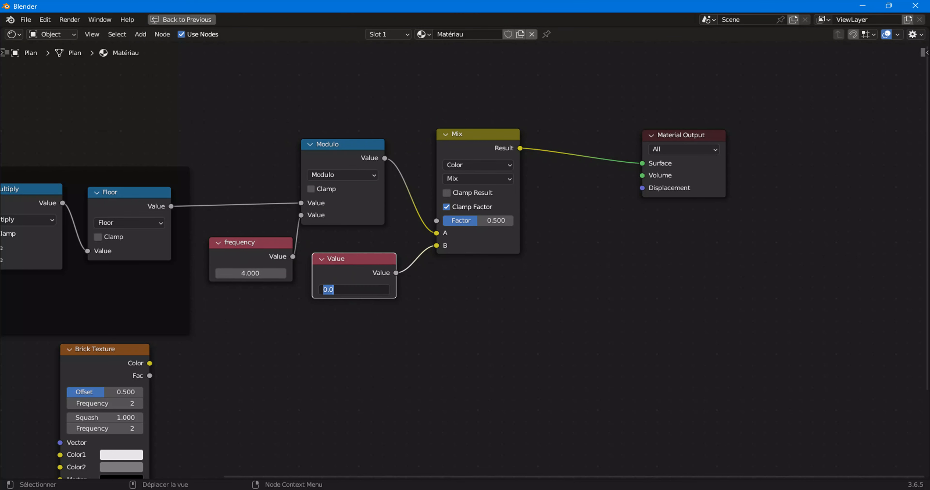
key("Return")
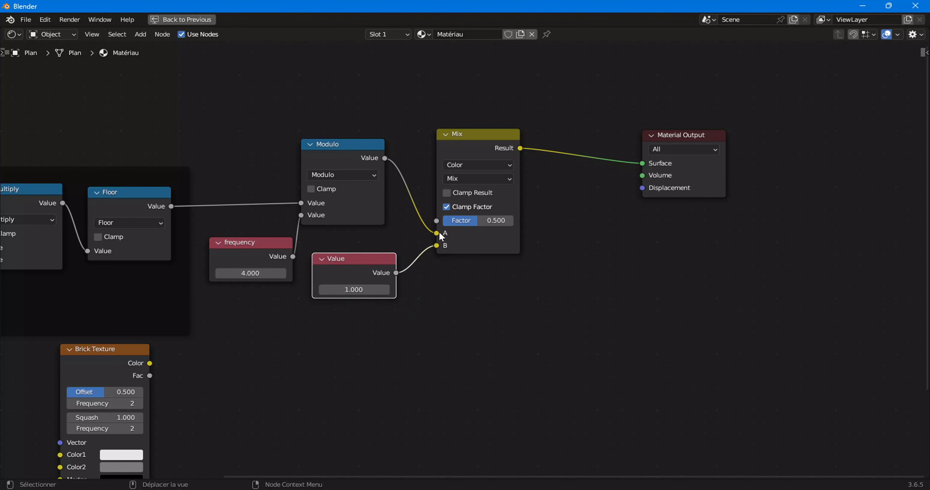
- Reroute the Modulo link from the Mix node's A input to its Factor and move the Value node lower
left_click(326, 144)
left_click_drag(438, 234, 436, 221)
left_click(365, 264)
left_click_drag(365, 264, 347, 330)
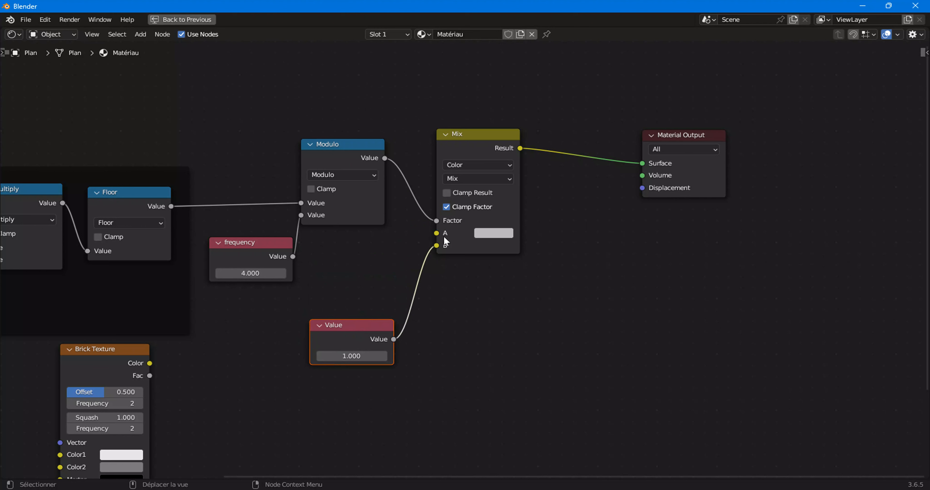
- Add another Value node labelled squash between frequency and Mix, and connect it to the Mix node's A input
left_click(141, 34)
mouse_move(158, 64)
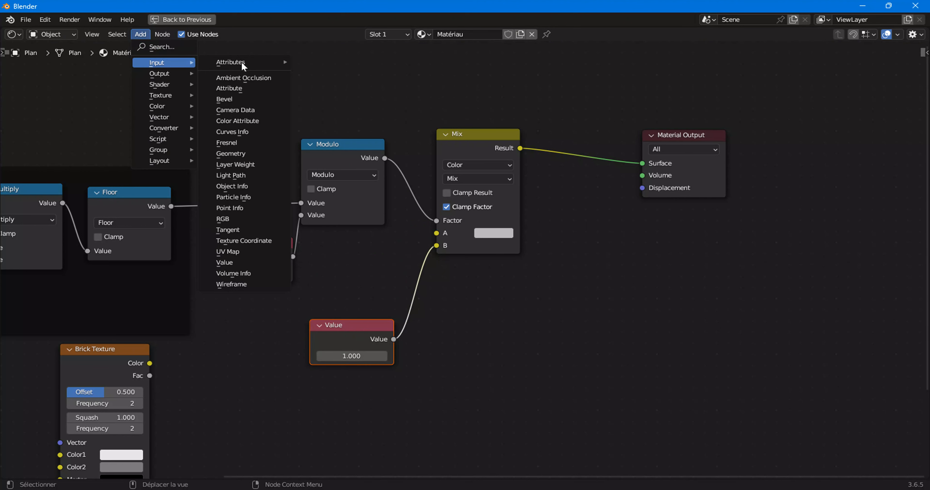
left_click(244, 263)
left_click(369, 253)
left_click_drag(387, 262, 437, 233)
left_click_drag(351, 252, 357, 253)
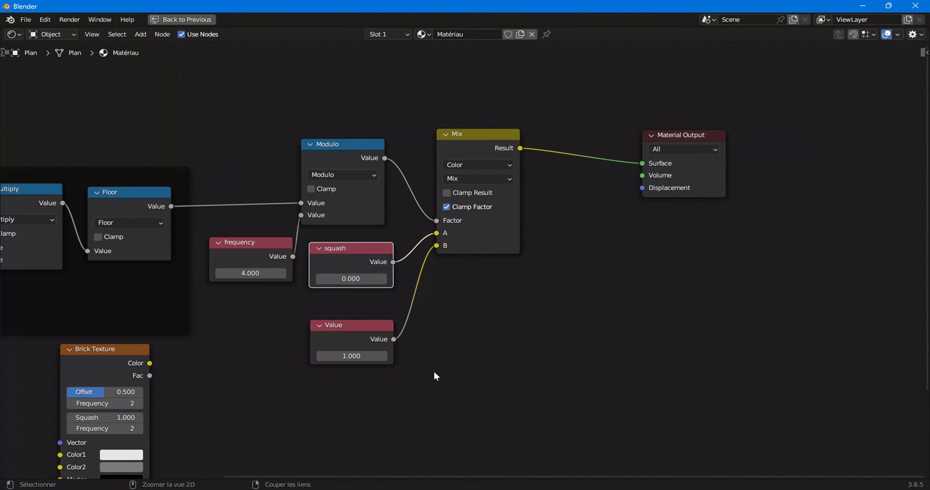
- Restore the full layout with the plane preview and raise the squash value to 0.020
key("ctrl+space")
scroll(493, 346, "up", 3)
scroll(465, 382, "up", 2)
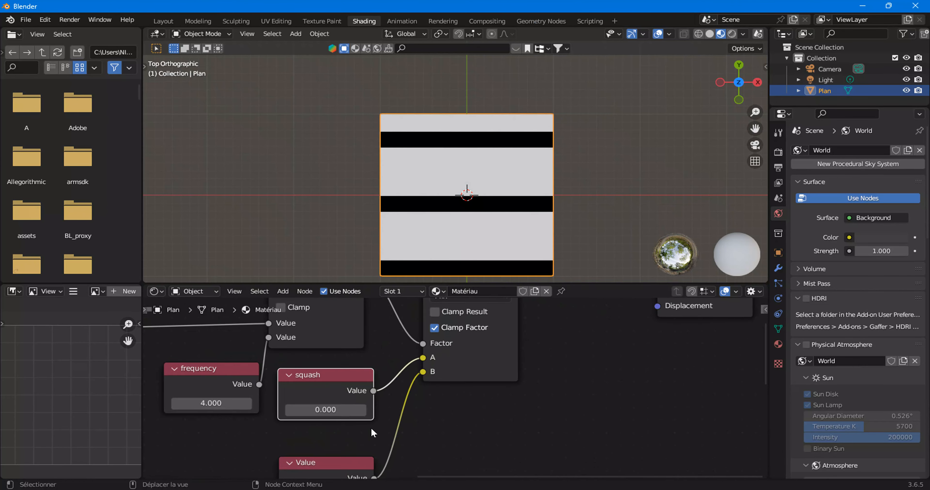
mouse_move(314, 411)
left_mouse_down("shift")
mouse_move(324, 412)
mouse_move(301, 411)
mouse_move(323, 411)
mouse_move(315, 411)
left_mouse_up("shift")
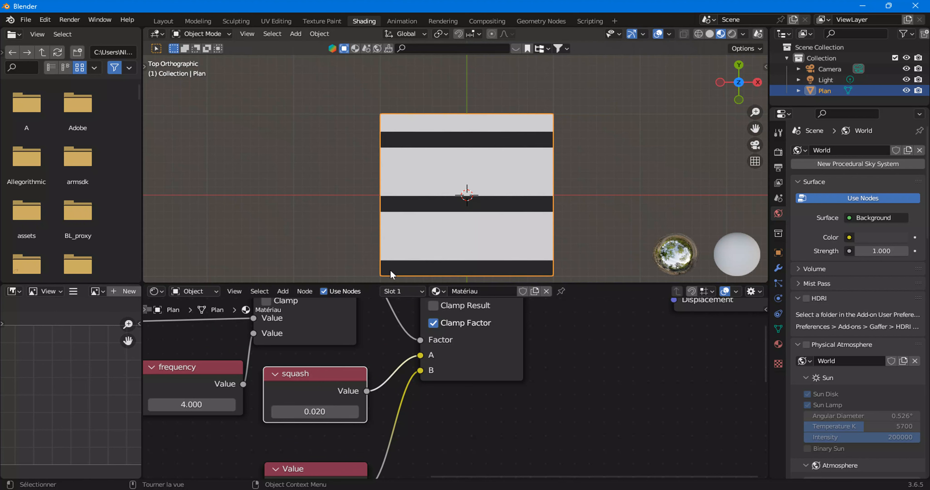
scroll(351, 402, "down", 2)
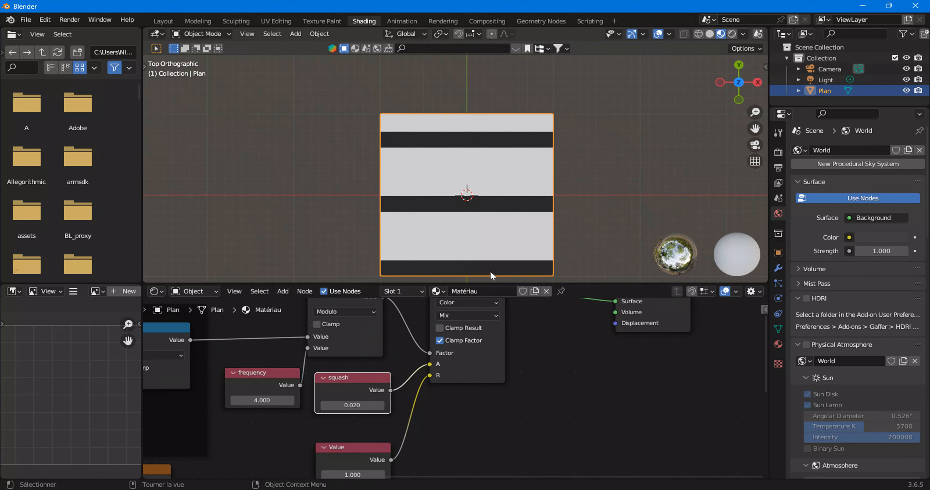
scroll(421, 385, "down", 2)
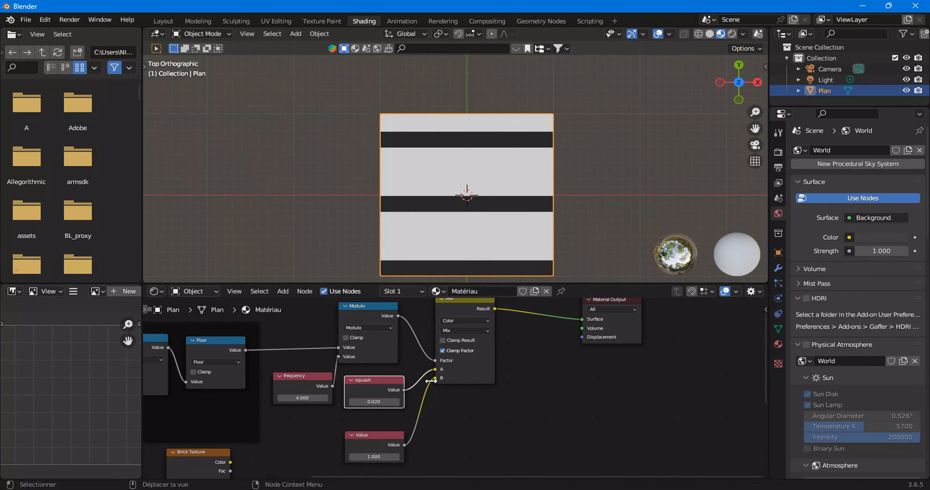
scroll(423, 419, "up", 2)
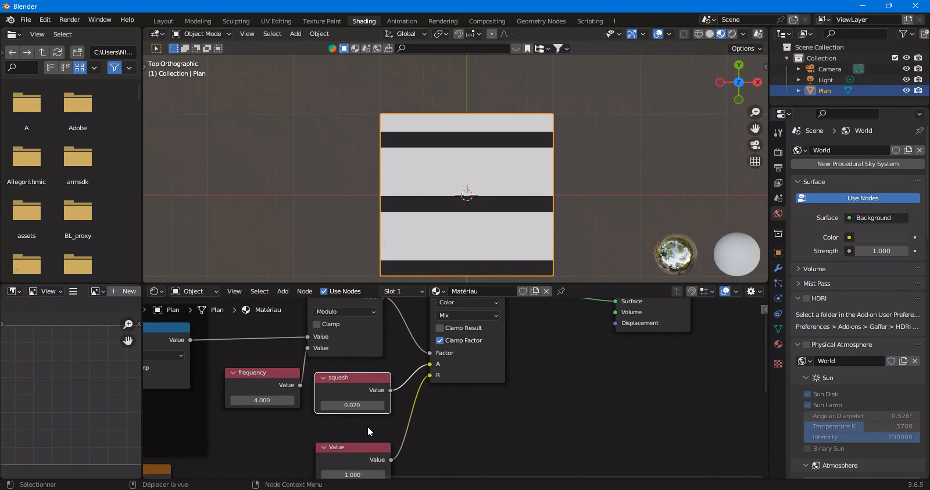
middle_click_drag(367, 426, 421, 356)
middle_click_drag(331, 400, 328, 410)
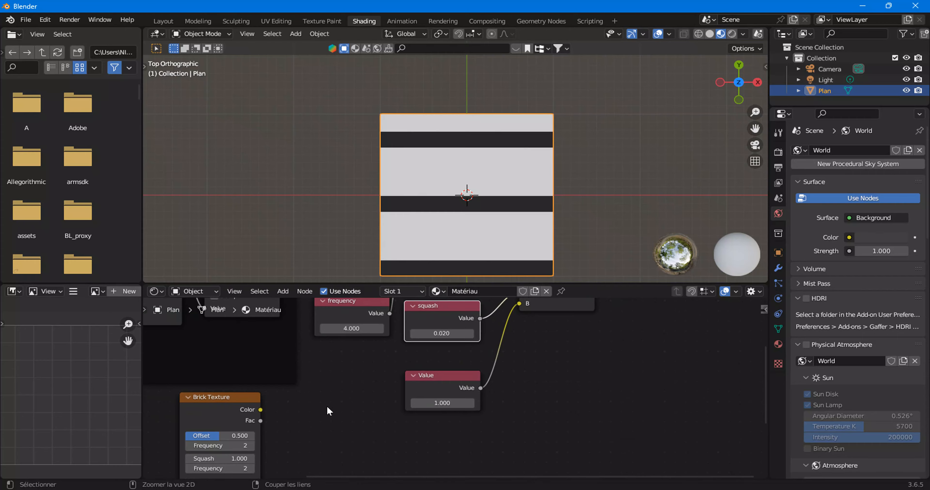
- Maximise the shader editor and match the Brick Texture defaults by setting frequency to 2 and squash to 1
key("ctrl+space")
scroll(324, 278, "down", 2)
scroll(332, 274, "down", 1)
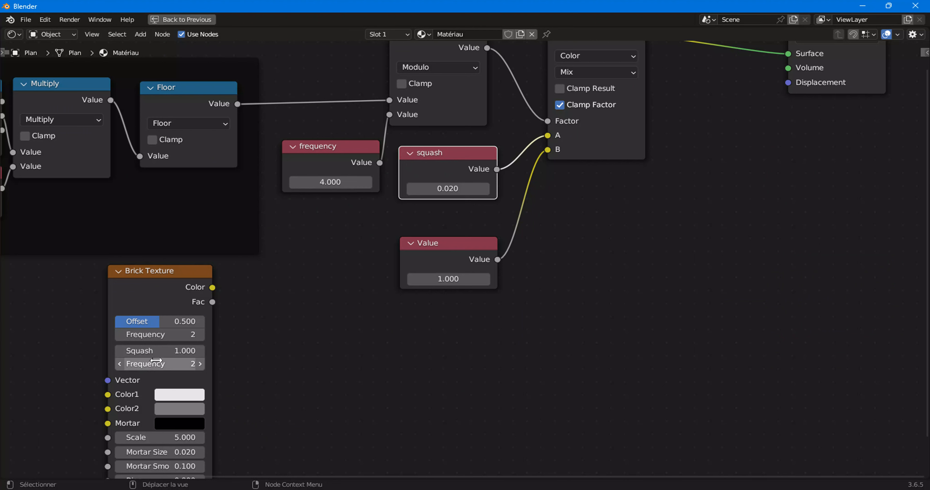
left_click(330, 182)
type("2")
key("Return")
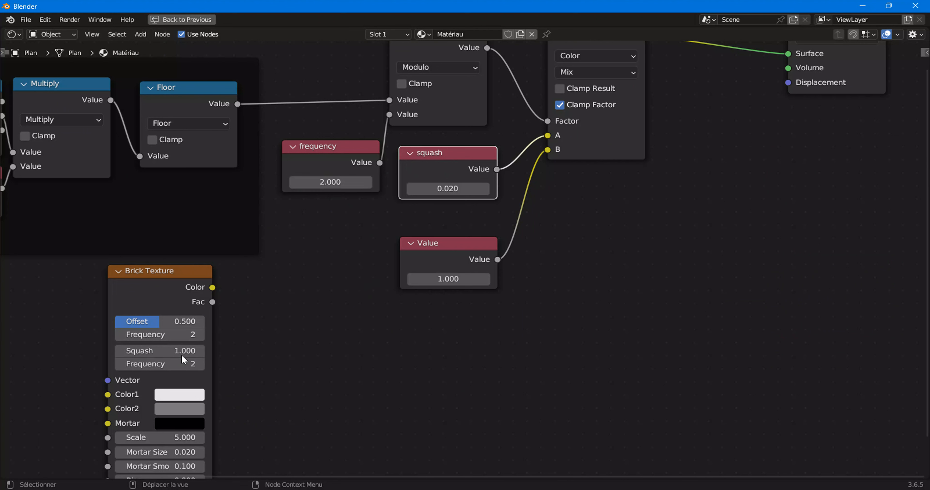
left_click(448, 188)
type("1")
left_click(364, 282)
- Set the row height value to 0.75 to match the Brick Texture node's Row Height
scroll(365, 282, "down", 3)
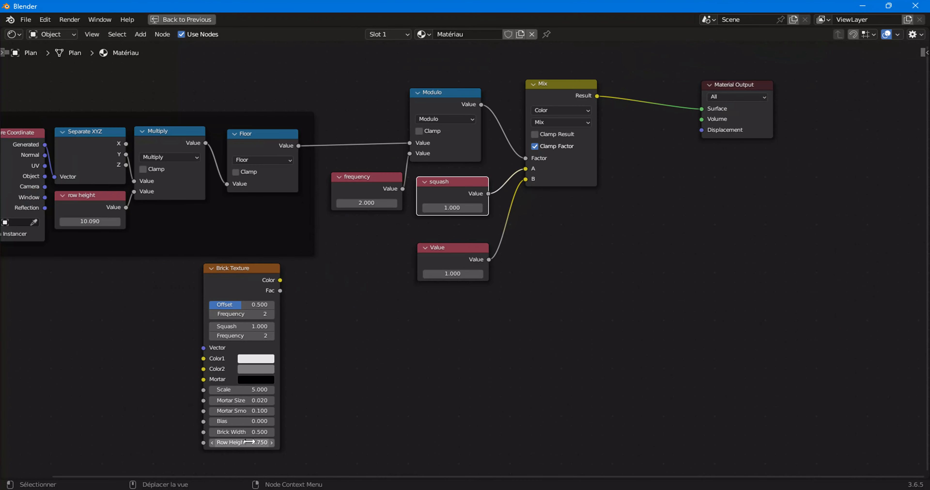
left_click(249, 442)
double_click(88, 221)
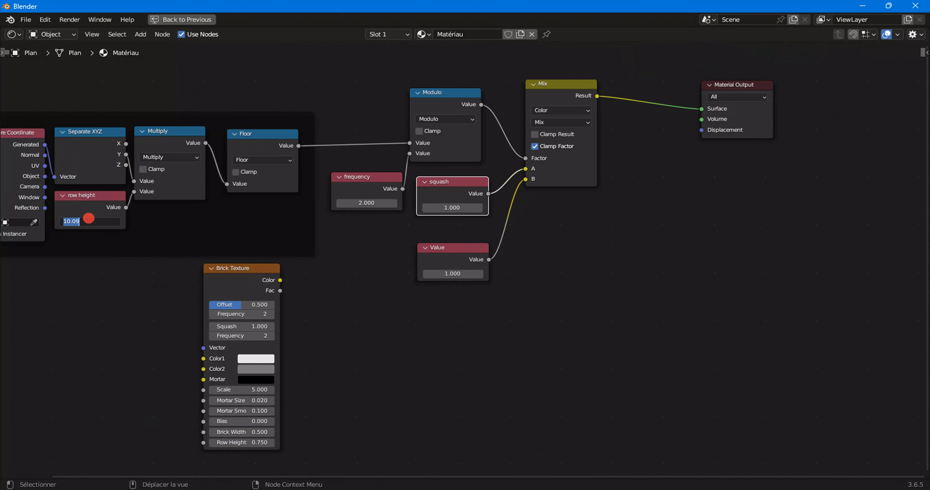
type("0.75")
key("Return")
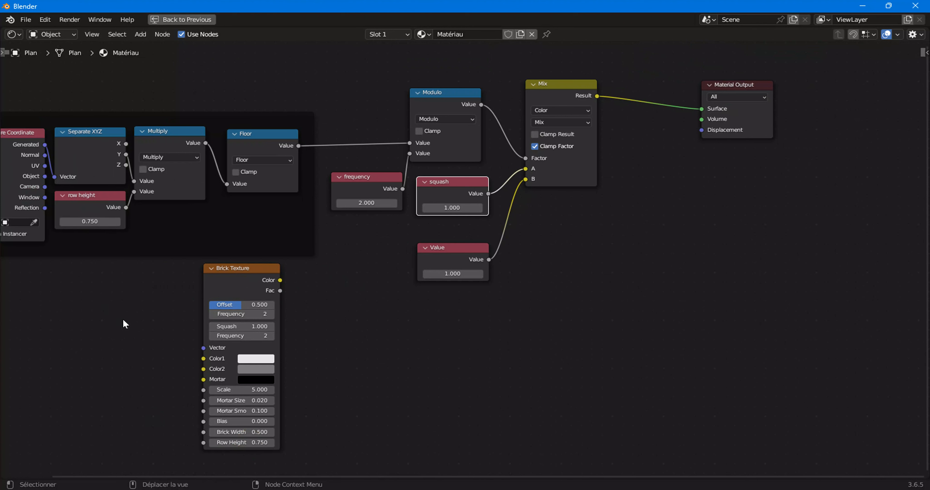
- Group the Modulo, frequency, squash, Value and Mix nodes in a frame and shift it away from the row nodes
scroll(230, 330, "down", 2)
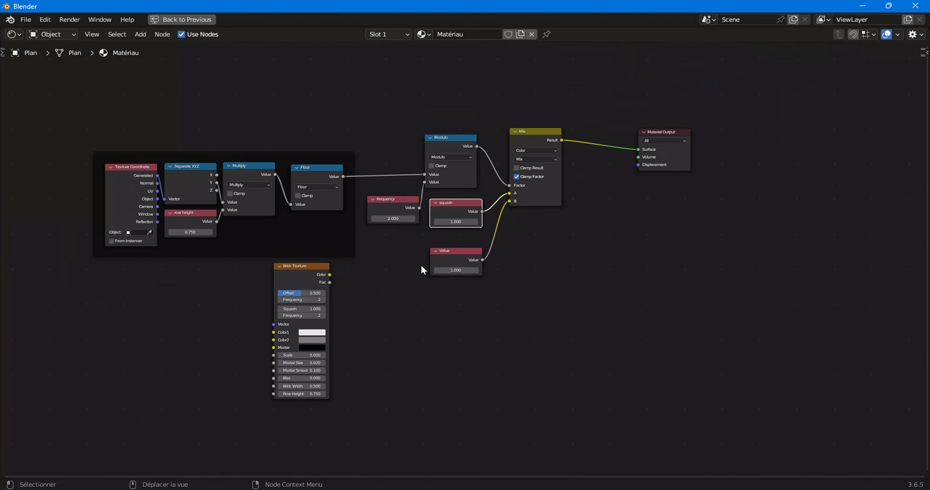
scroll(434, 269, "up", 1)
left_click_drag(360, 88, 562, 310)
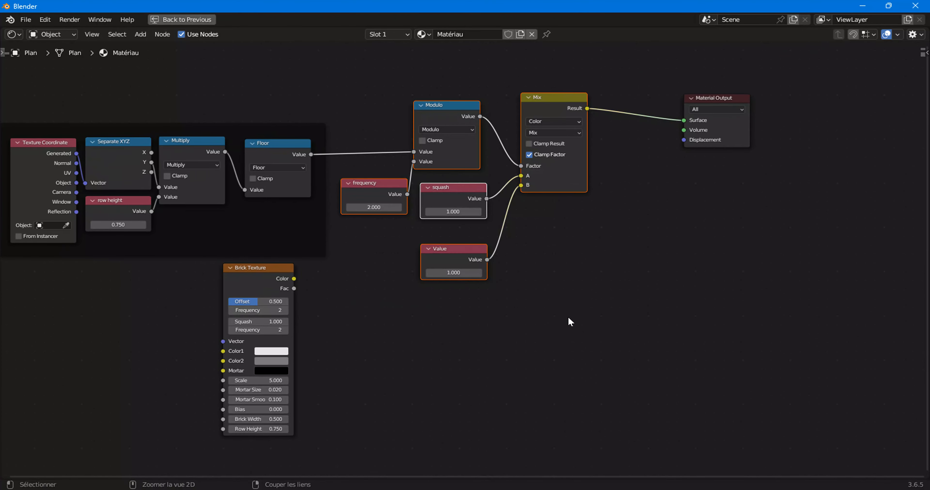
key("ctrl+j")
left_click_drag(481, 86, 500, 127)
- Restore the full layout with the plane preview, then set row height to 2.950 and squash to 0.5
key("ctrl+space")
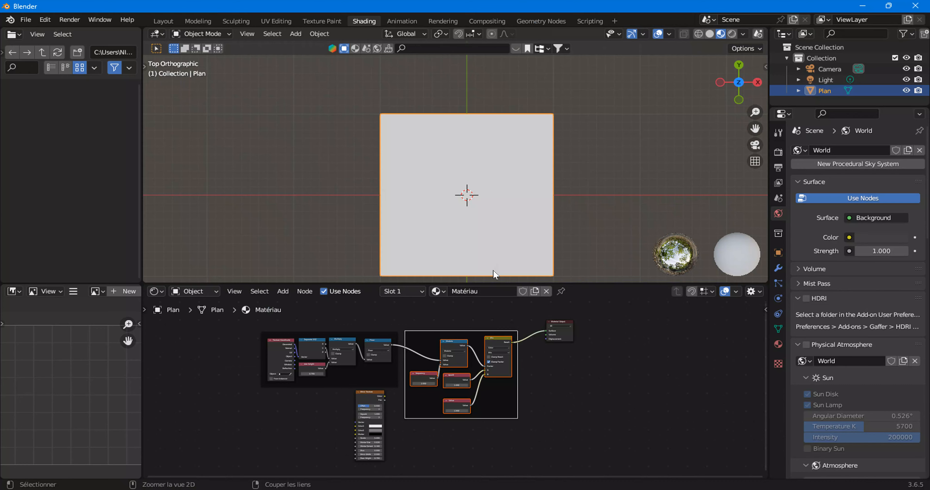
scroll(471, 322, "up", 3)
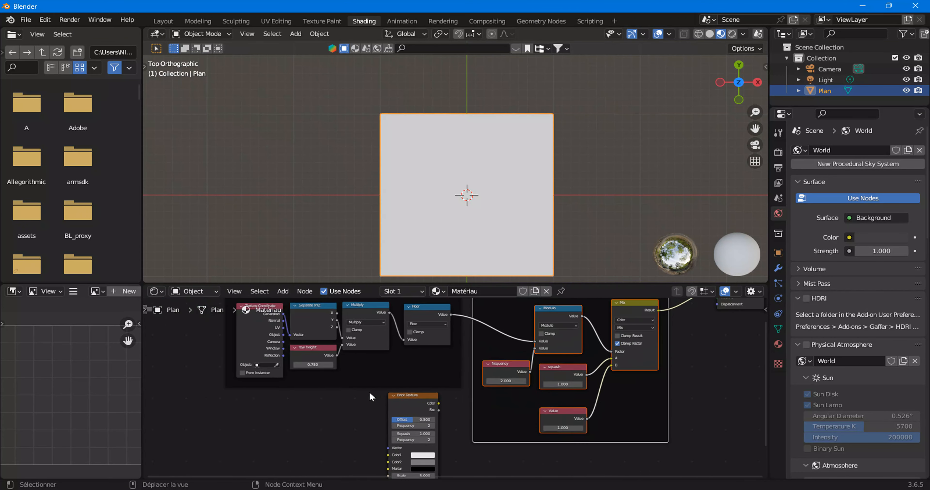
scroll(370, 396, "up", 2)
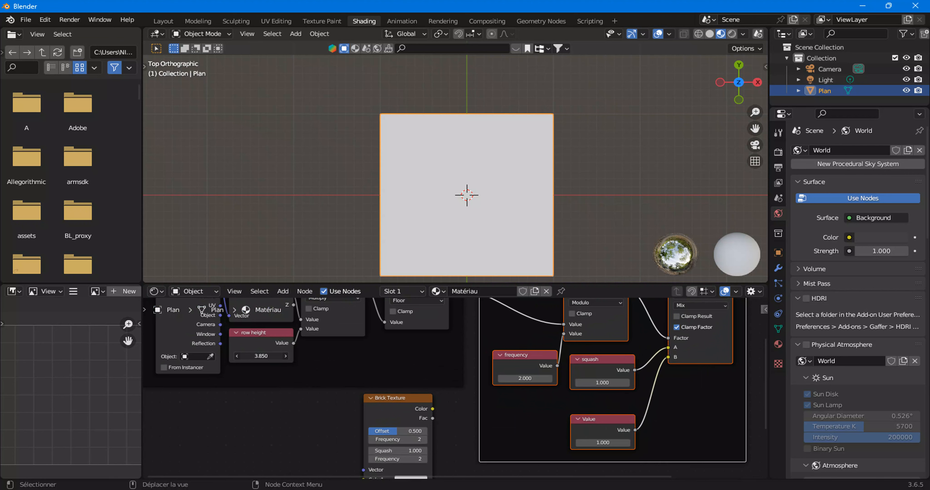
left_click(602, 382)
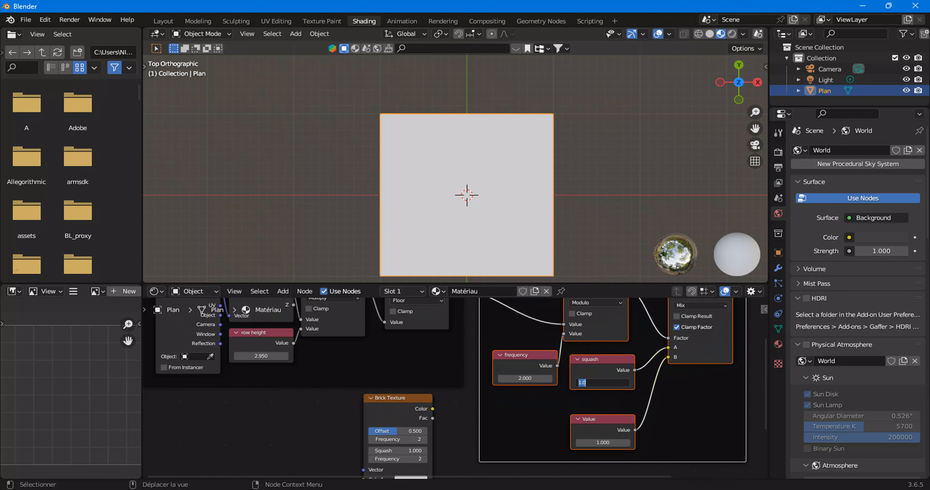
type("0.5")
left_click(441, 397)
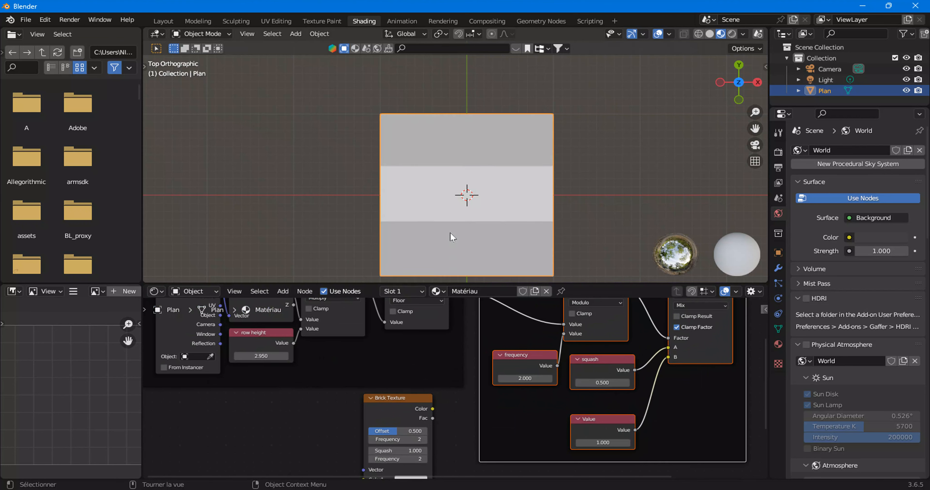
- Lower the squash value to 0.020 and raise the row height to 14.850
left_click_drag(615, 382, 581, 382)
left_click_drag(258, 357, 345, 357)
mouse_move(602, 382)
left_mouse_down()
mouse_move(637, 382)
mouse_move(602, 382)
left_mouse_up()
- Move the Material Output node farther away from the Mix node to make room for more nodes
scroll(559, 396, "down", 2)
middle_click_drag(559, 396, 471, 441)
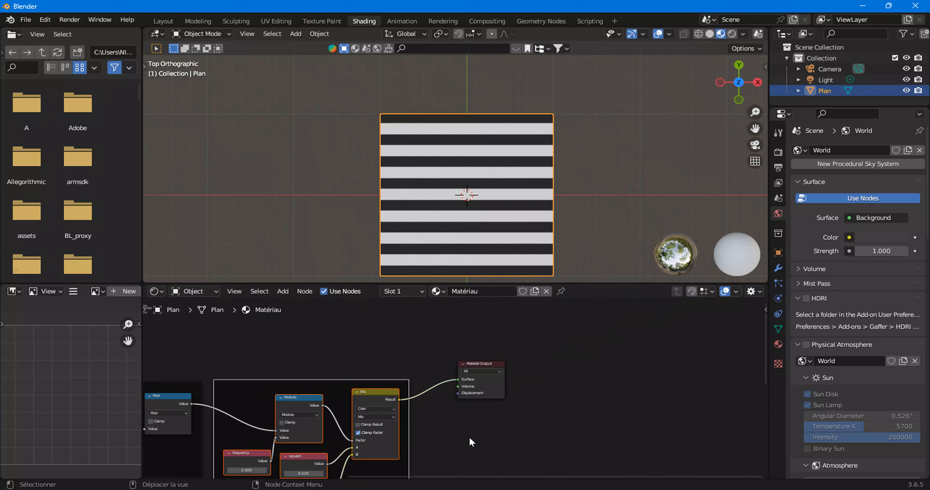
scroll(486, 398, "up", 1)
left_click_drag(497, 386, 594, 420)
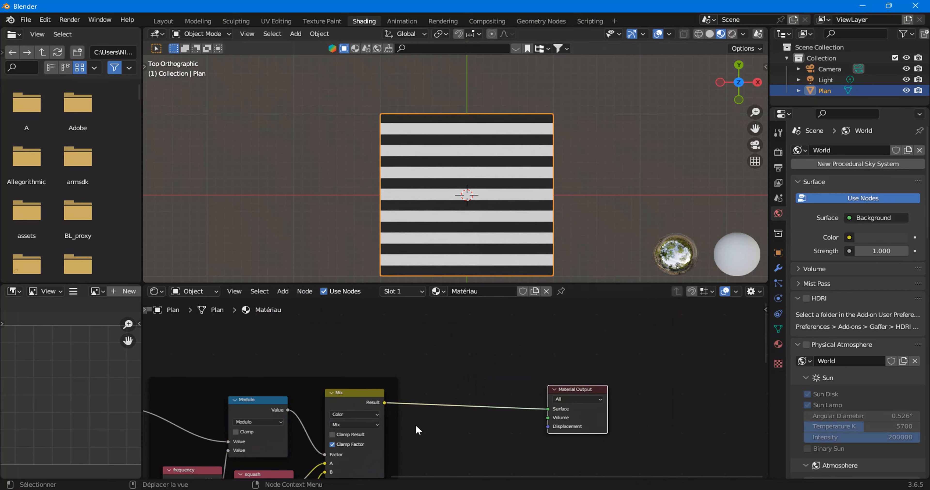
scroll(352, 425, "down", 1)
- Maximise the shader editor and move the Brick Texture node above the framed row nodes
key("ctrl+space")
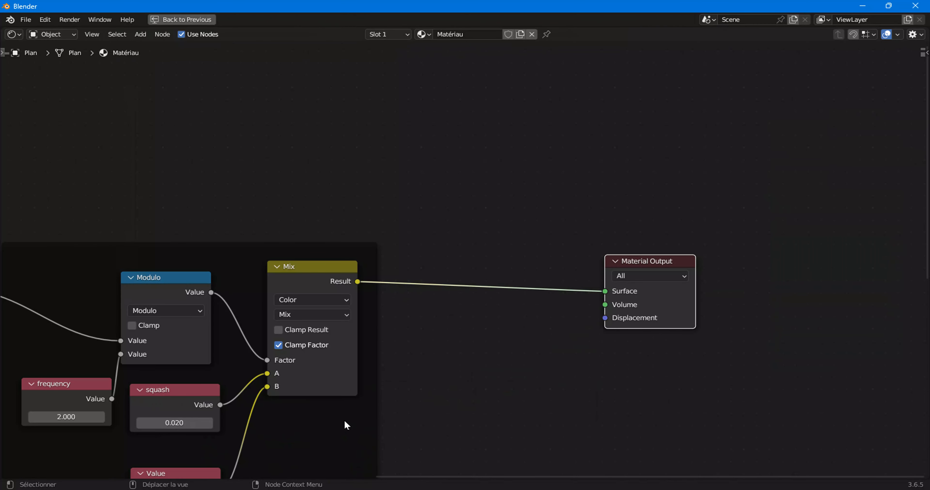
middle_click_drag(344, 421, 535, 337)
scroll(534, 337, "down", 1)
scroll(225, 341, "up", 1)
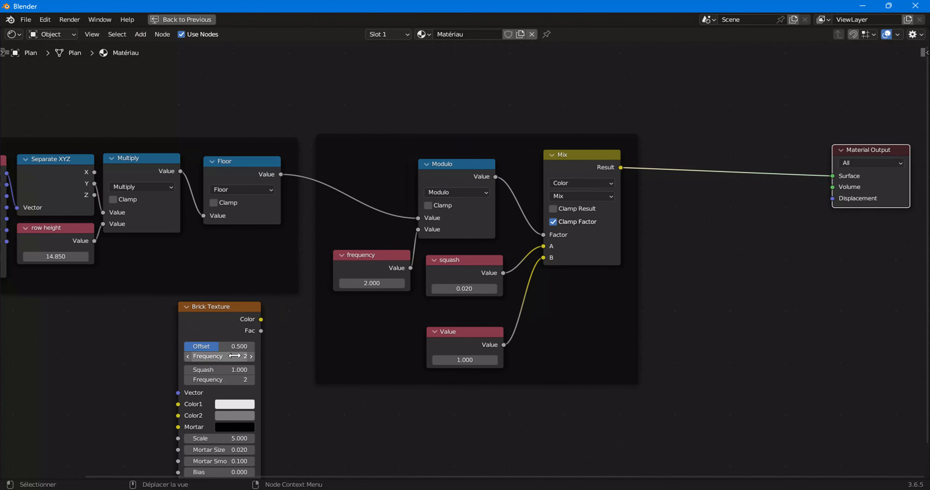
scroll(226, 354, "down", 2)
middle_click_drag(354, 324, 306, 392)
left_click_drag(258, 381, 275, 109)
scroll(329, 213, "up", 2)
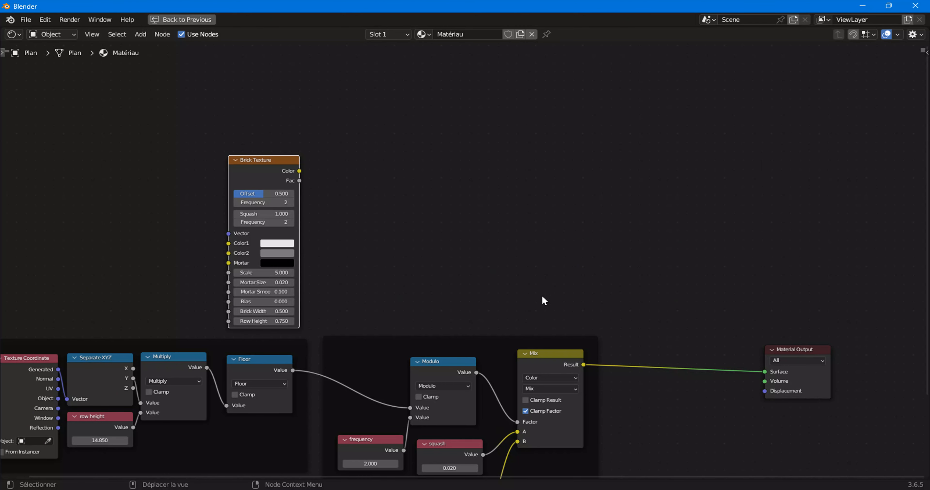
middle_click_drag(370, 287, 363, 264)
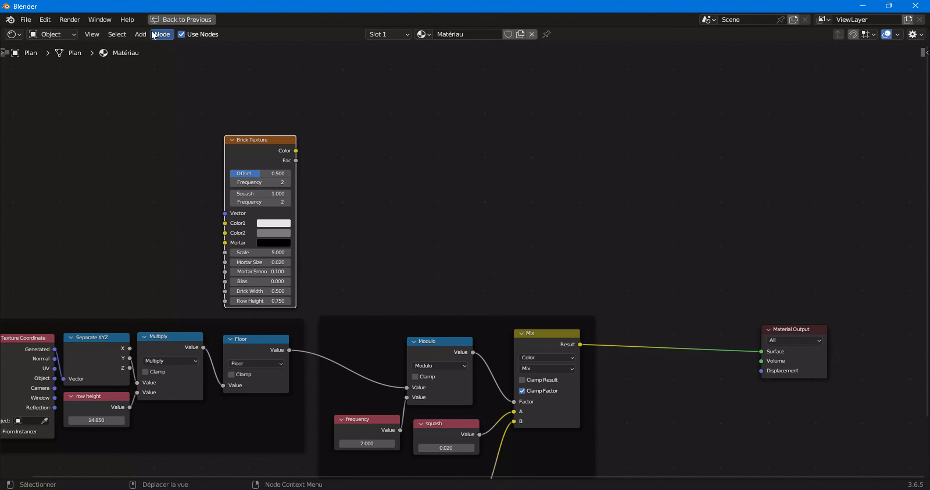
- Add a Math node beside the Brick Texture, above the frames, and set its operation to Modulo
left_click(141, 34)
mouse_move(180, 129)
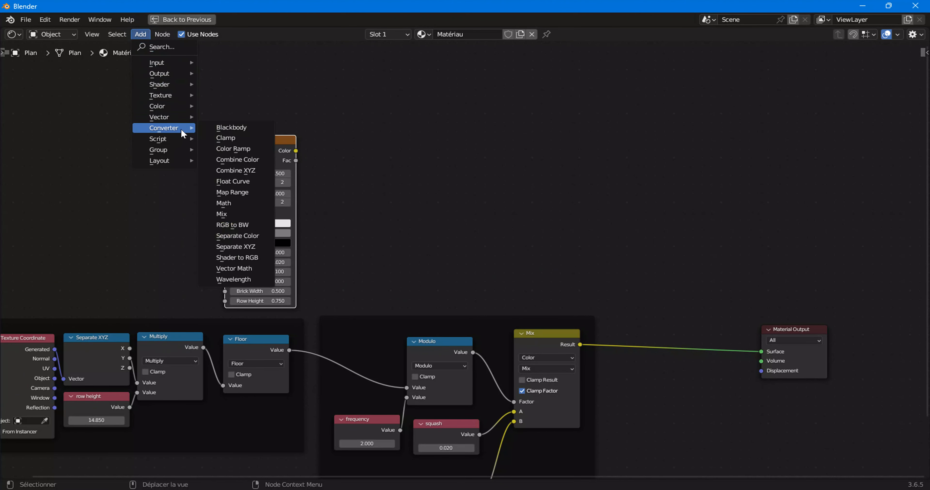
left_click(223, 203)
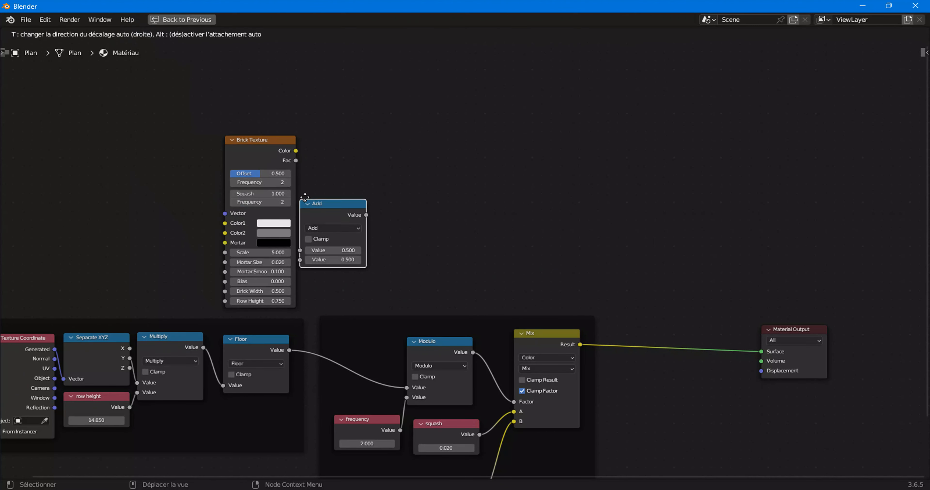
left_click(404, 222)
left_click(406, 220)
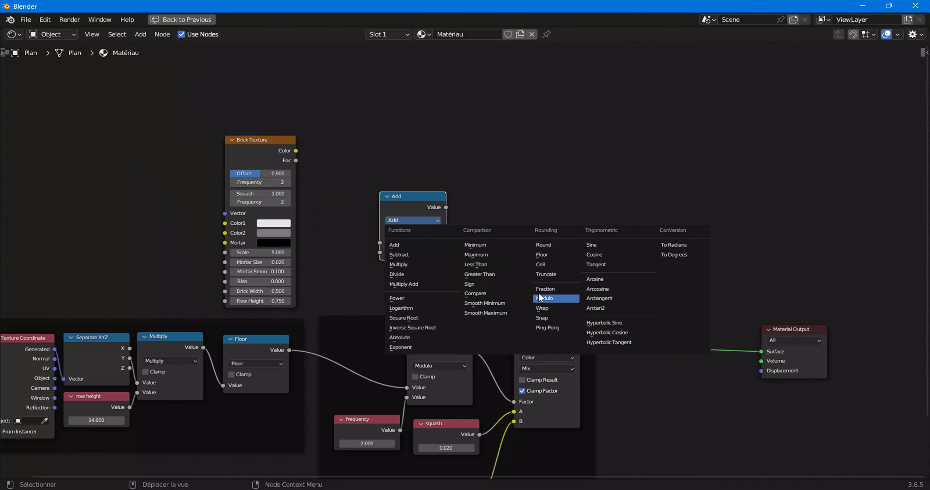
left_click(545, 298)
scroll(415, 252, "up", 2)
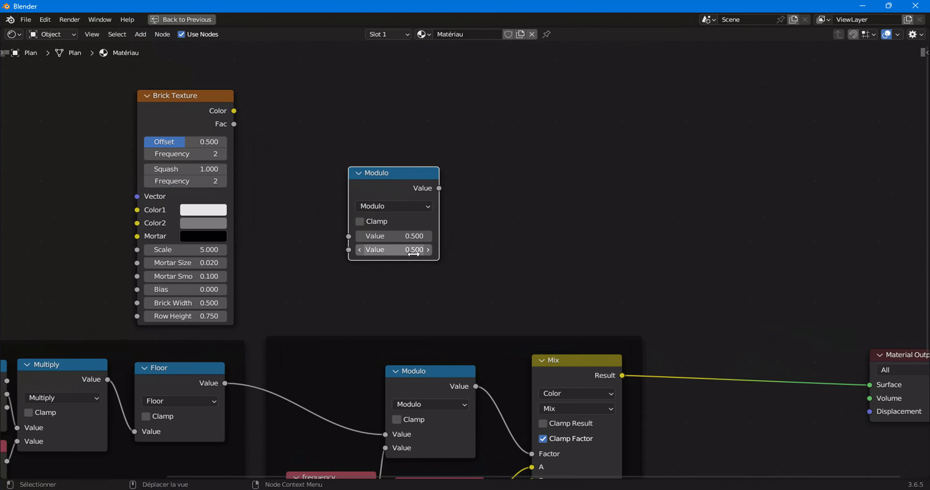
- Connect the Floor node's output to the upper Modulo node's first value and set its second value to 3.000
left_click_drag(412, 173, 418, 148)
scroll(267, 358, "down", 1)
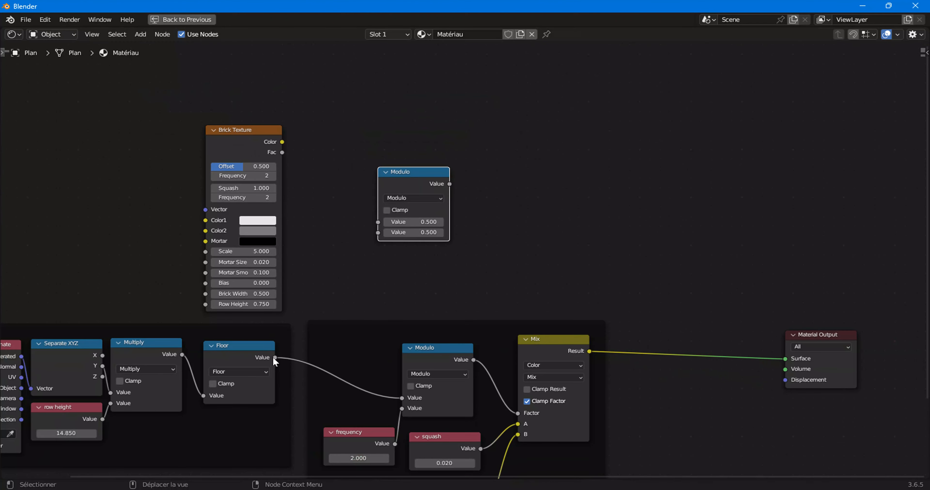
left_click_drag(275, 357, 385, 222)
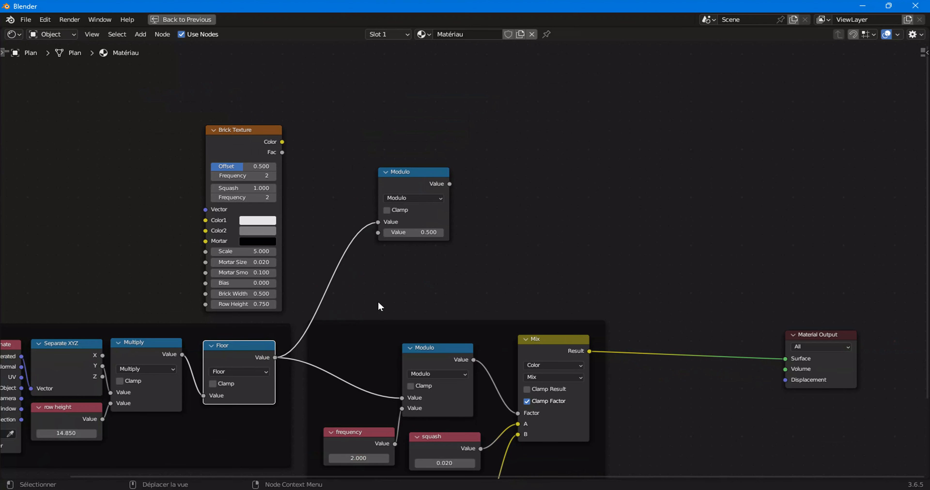
left_click(425, 232)
key("Return")
scroll(450, 190, "down", 3)
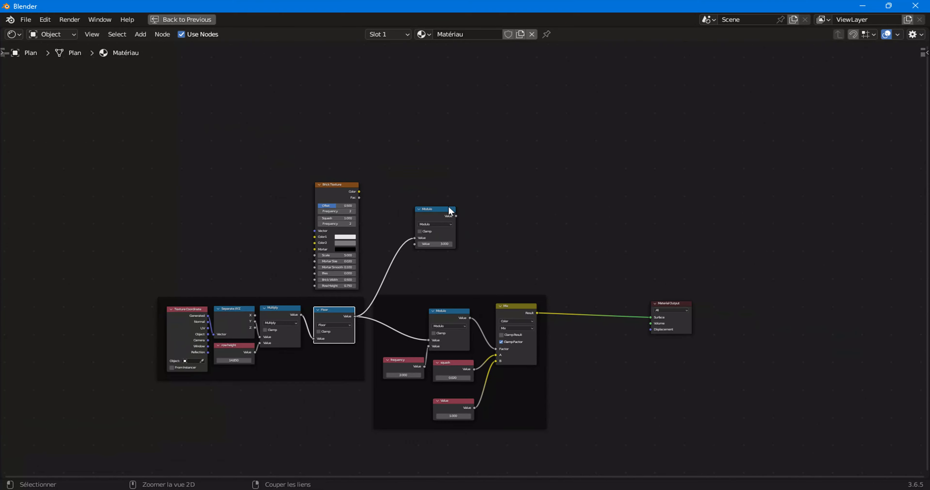
- Restore the full workspace layout and preview the upper Modulo node's output on the plane
key("ctrl+space")
scroll(412, 361, "up", 4)
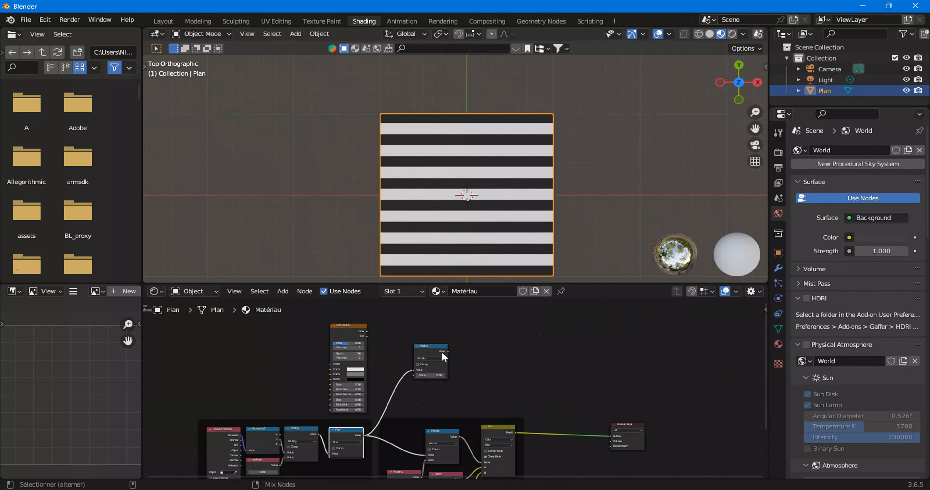
left_click(442, 353, "ctrl+shift")
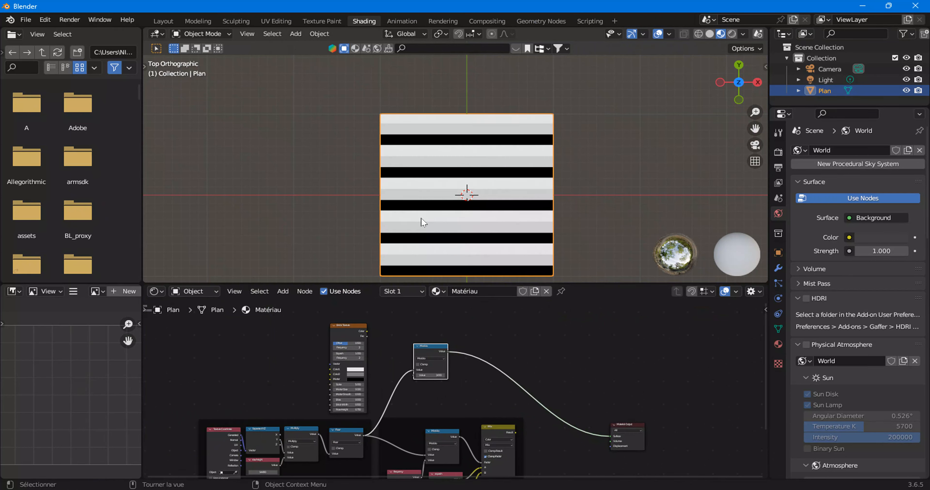
- Try a different second value on the upper Modulo node, observe the row pattern, and set it back to 3.000
scroll(416, 383, "up", 2)
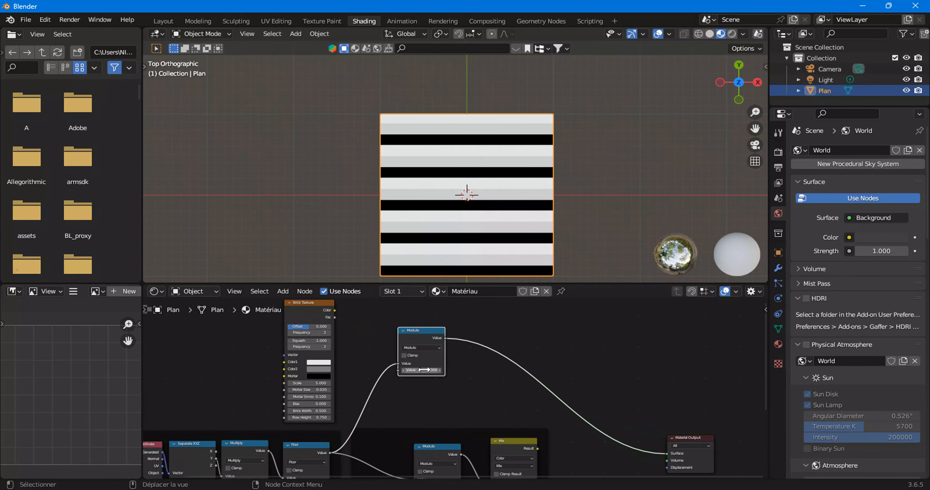
double_click(419, 370)
left_click(482, 379)
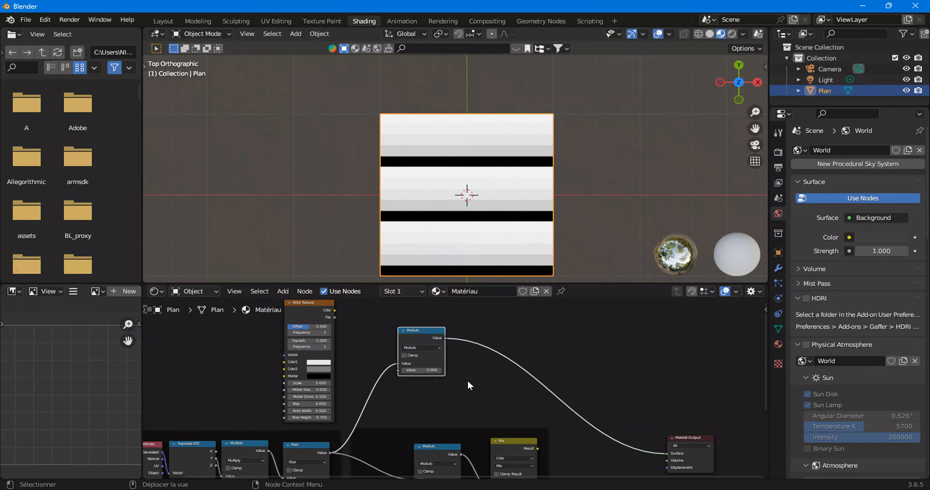
double_click(426, 370)
type("3")
left_click(482, 388)
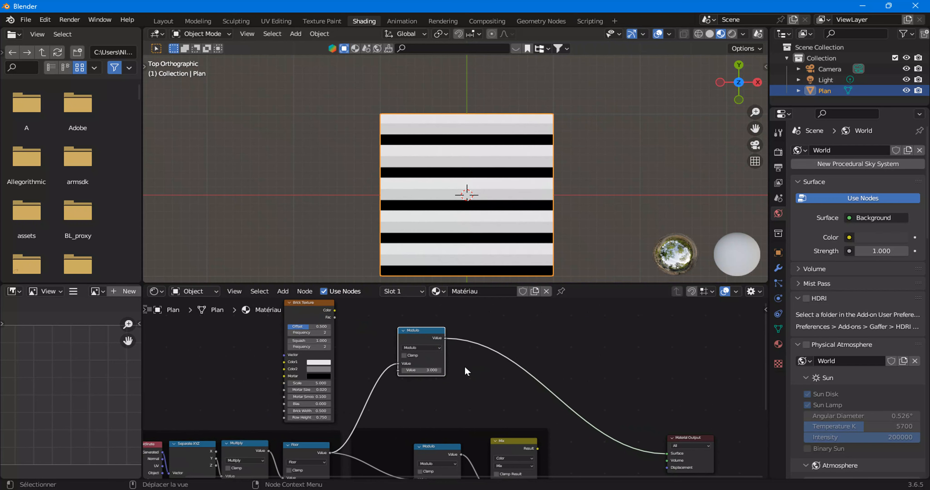
- Maximise the shader editor, shift the upper Modulo node, and move the Material Output node up level with it
scroll(459, 366, "down", 1)
left_click_drag(425, 352, 442, 352)
key("ctrl+space")
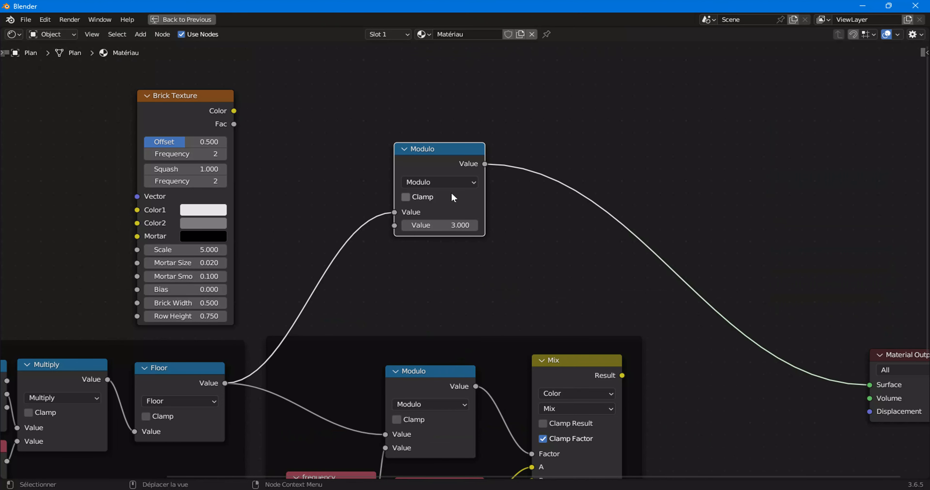
scroll(334, 206, "down", 1)
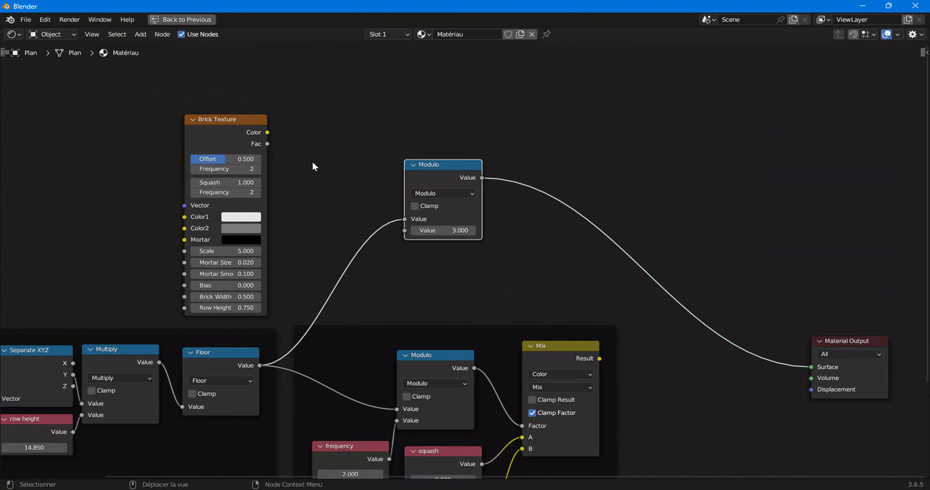
scroll(316, 199, "down", 5, "ctrl")
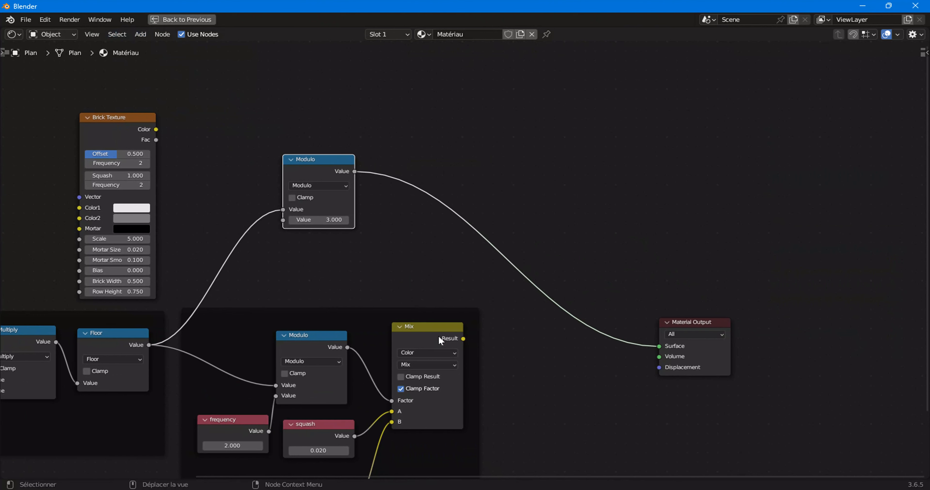
left_click_drag(697, 356, 789, 188)
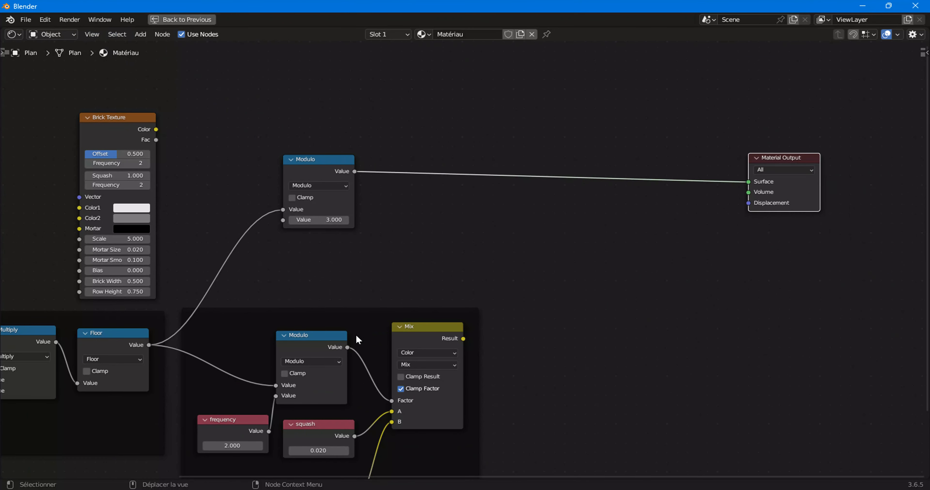
middle_click_drag(357, 339, 373, 281)
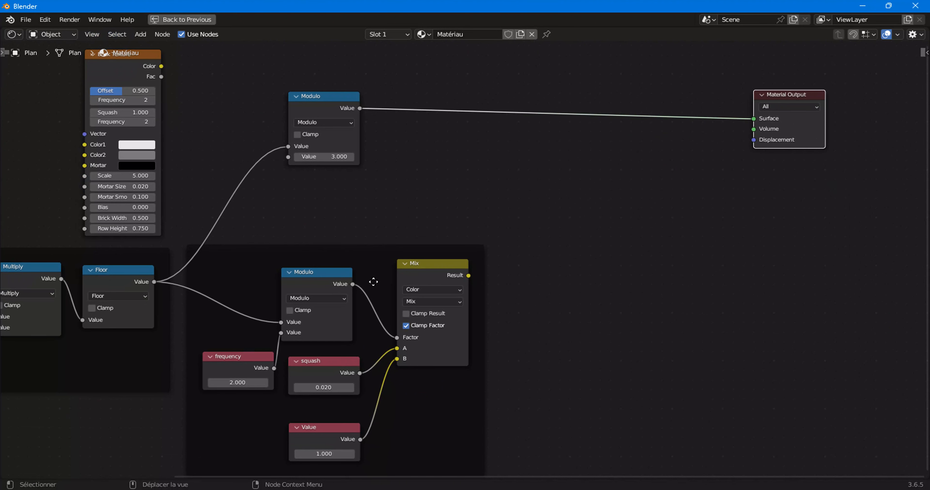
middle_click_drag(373, 281, 330, 292)
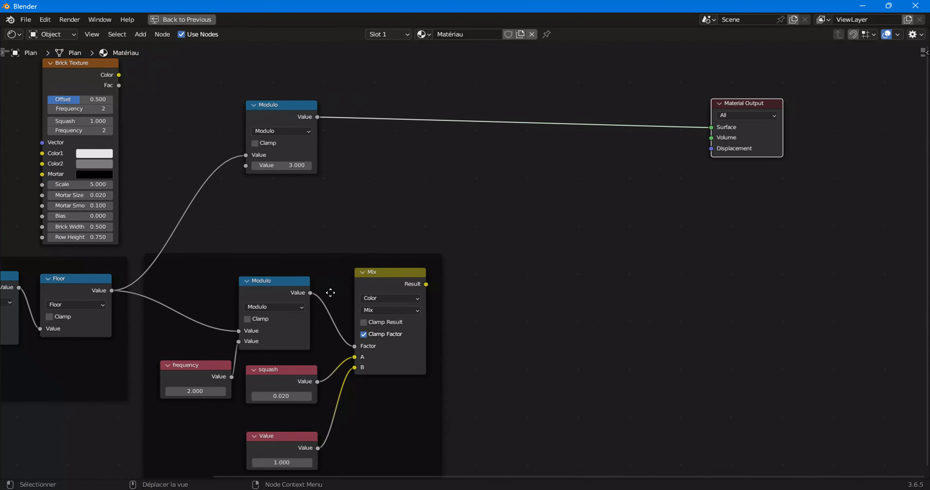
left_click(140, 33)
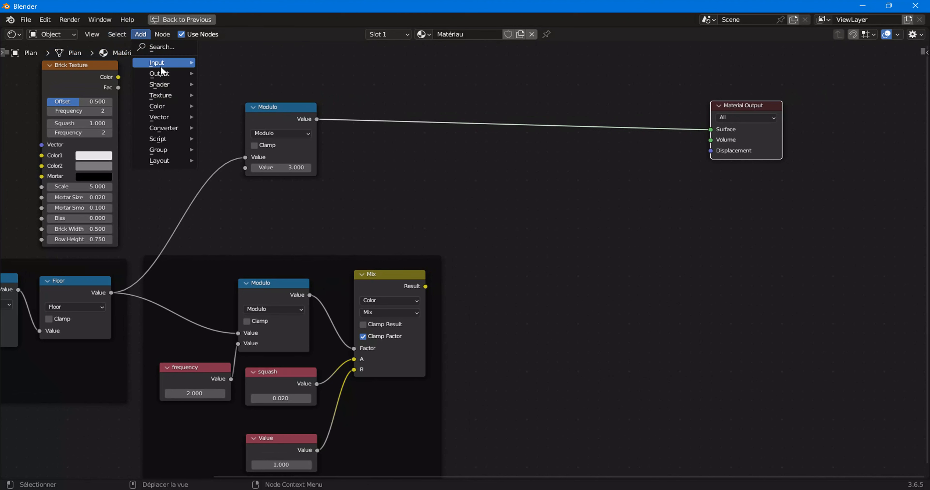
mouse_move(163, 63)
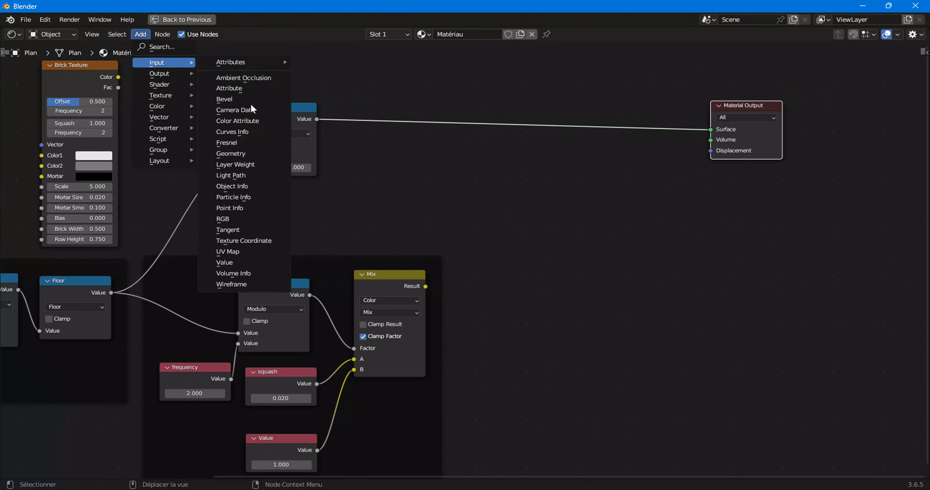
left_click(230, 262)
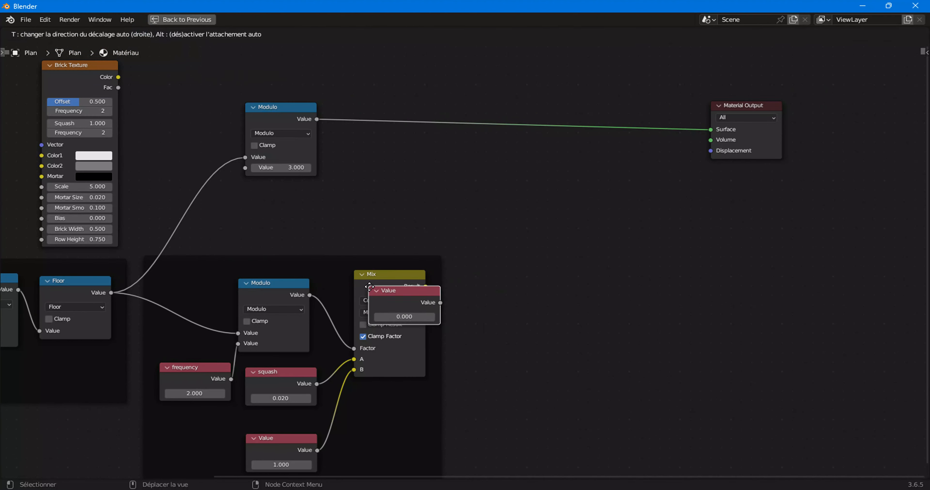
left_click(492, 278)
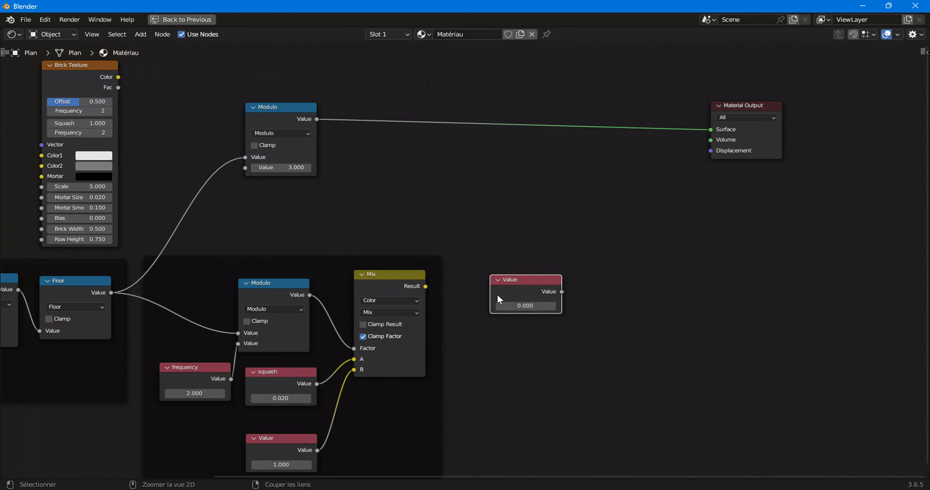
key("Delete")
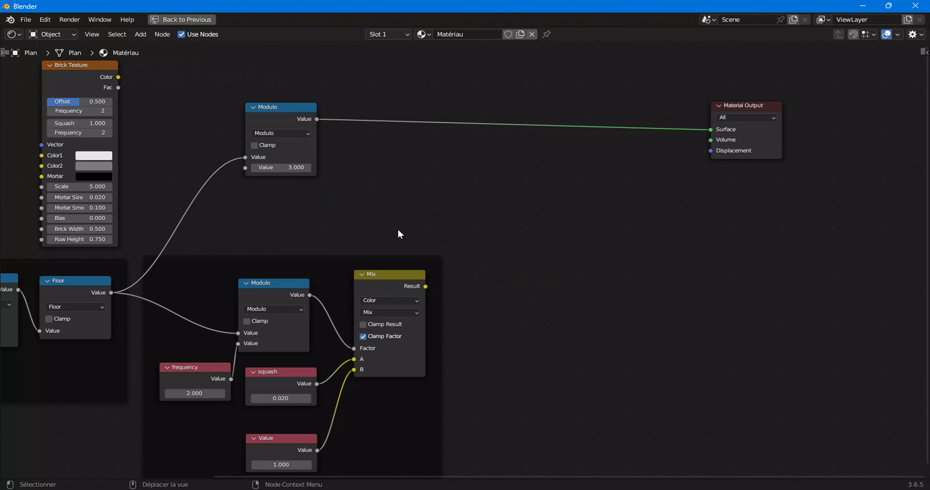
- Adjust the upper Modulo node's position and insert a Mix Color node between it and the Material Output
left_click_drag(278, 119, 292, 127)
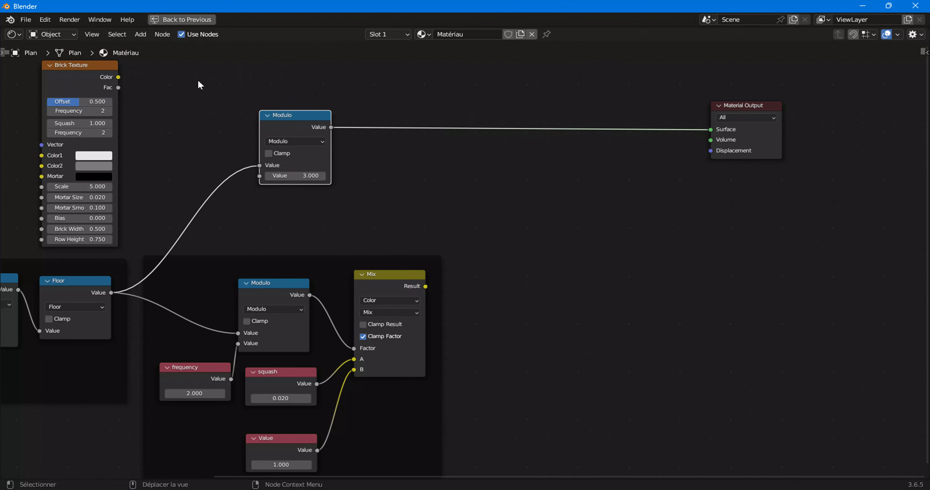
left_click(142, 34)
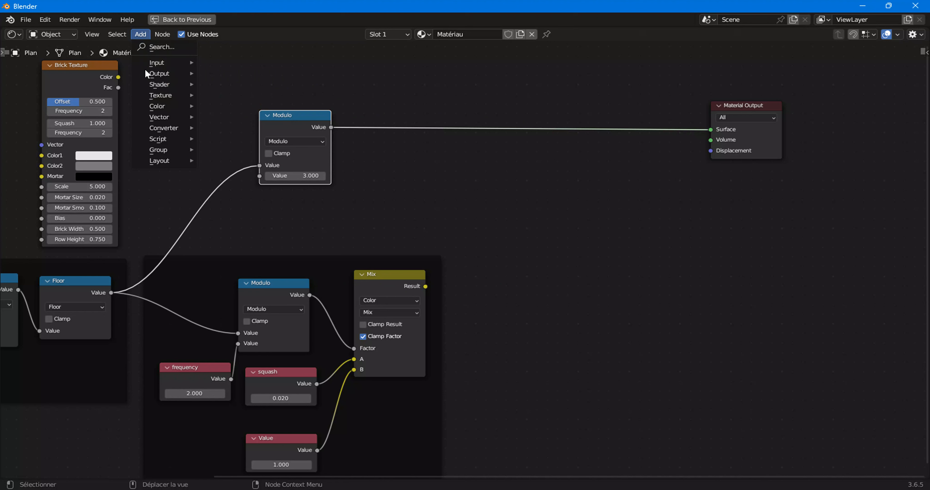
mouse_move(159, 107)
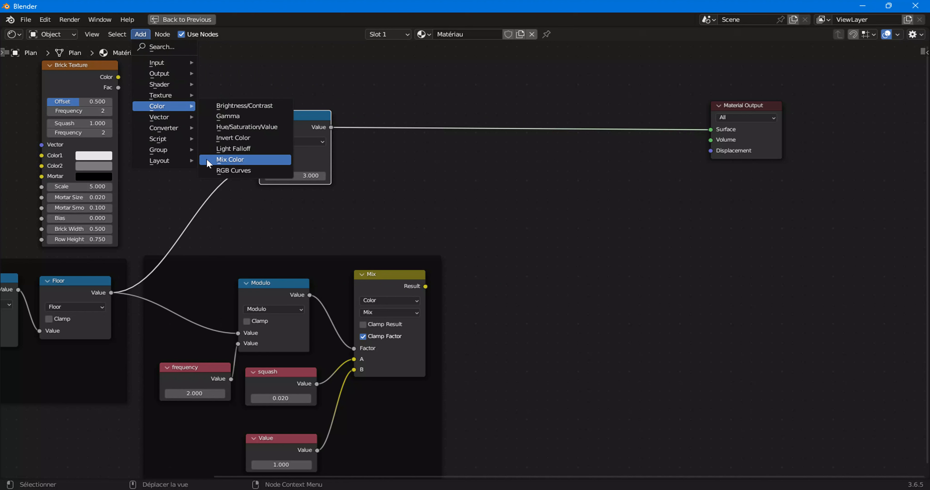
left_click(223, 159)
left_click(439, 129)
left_click_drag(439, 130, 447, 110)
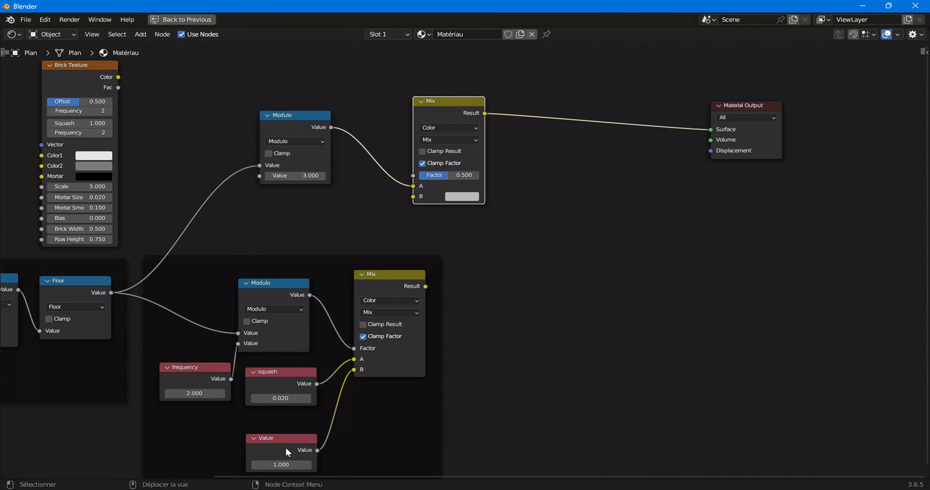
- Tidy the framed Value node closer to squash, and add a new Value node feeding the upper Mix node's B input
left_click_drag(286, 448, 282, 424)
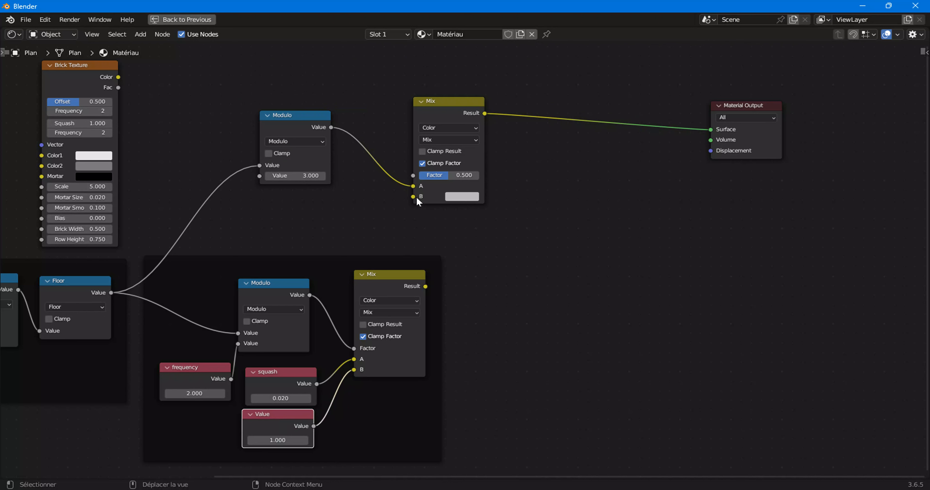
left_click(142, 35)
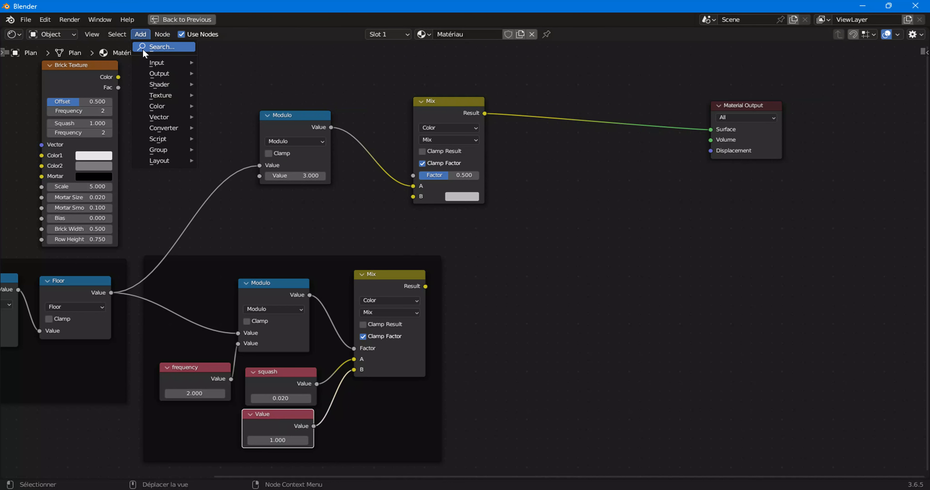
mouse_move(180, 62)
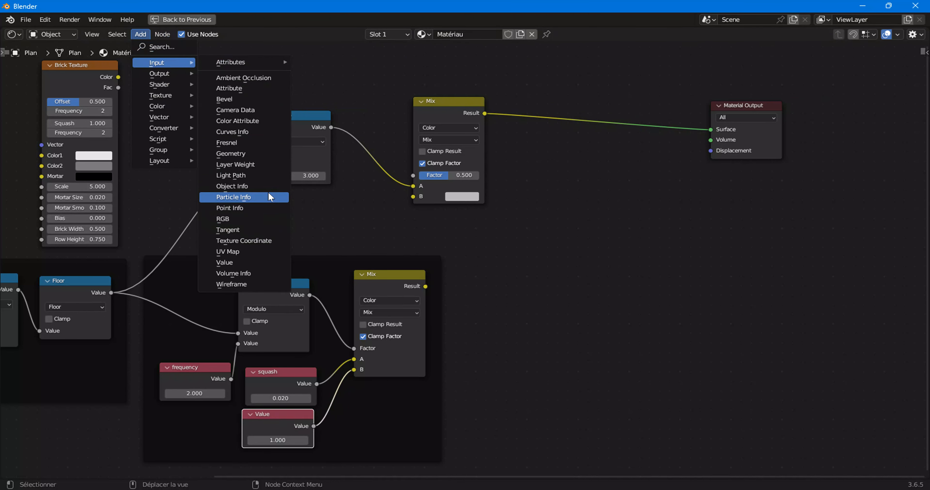
left_click(227, 262)
left_click(286, 215)
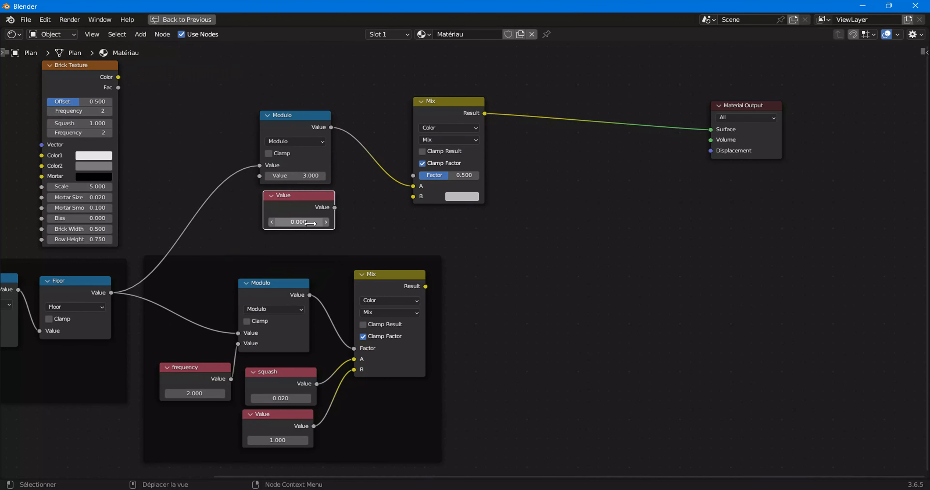
left_click_drag(335, 207, 357, 121)
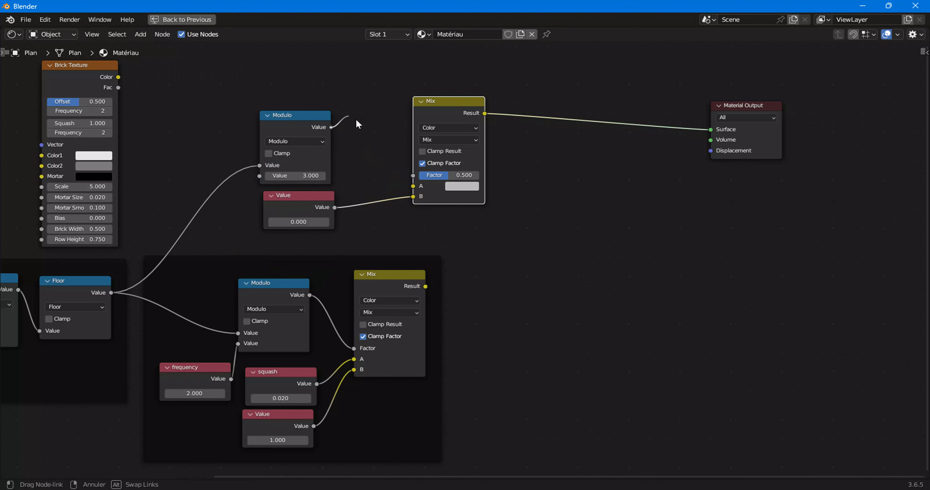
- Connect the upper Modulo output to the upper Mix node's Factor and spread the Modulo, Value, Mix and Material Output nodes farther apart
left_click_drag(387, 168, 426, 199)
left_click_drag(314, 207, 366, 209)
left_click_drag(301, 119, 345, 115)
left_click_drag(494, 233, 380, 198)
left_click_drag(853, 221, 311, 199)
left_click_drag(881, 199, 520, 128)
left_click_drag(454, 112, 618, 96)
left_click(324, 118)
left_click_drag(324, 117, 368, 114)
left_click_drag(499, 180, 508, 224)
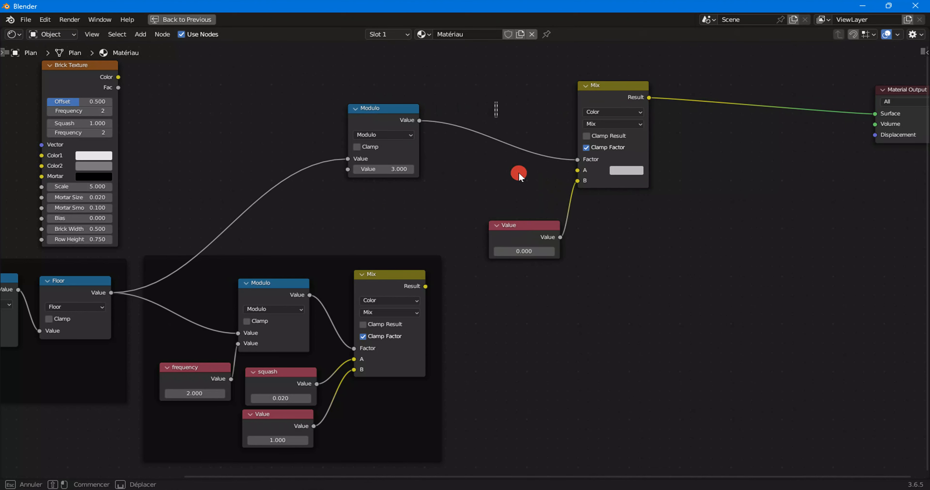
left_click(621, 88, "shift")
left_click_drag(622, 89, 676, 85)
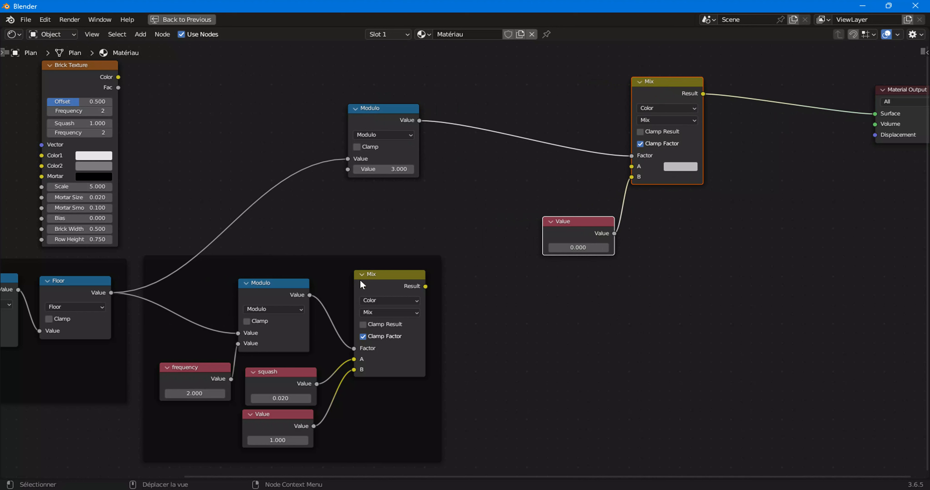
- Try feeding the framed Mix node's Result directly into the upper Mix node's A input
left_click(401, 285)
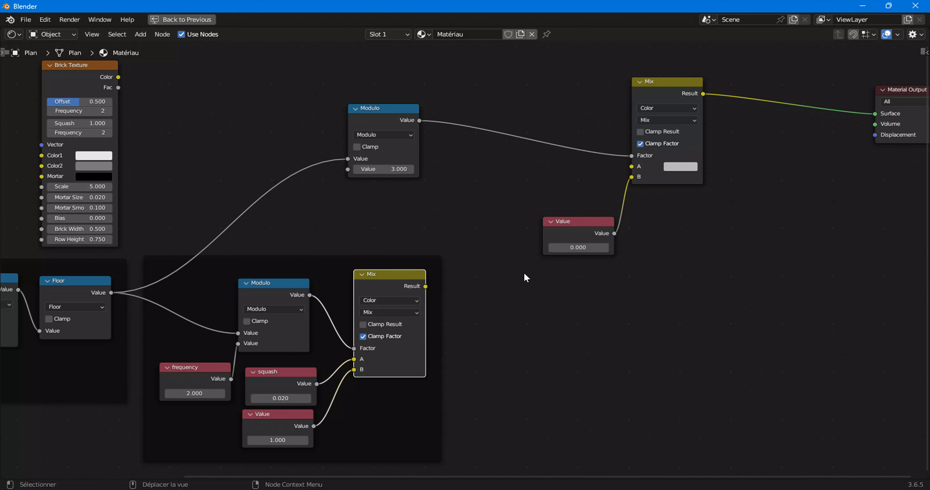
left_click_drag(425, 285, 631, 166)
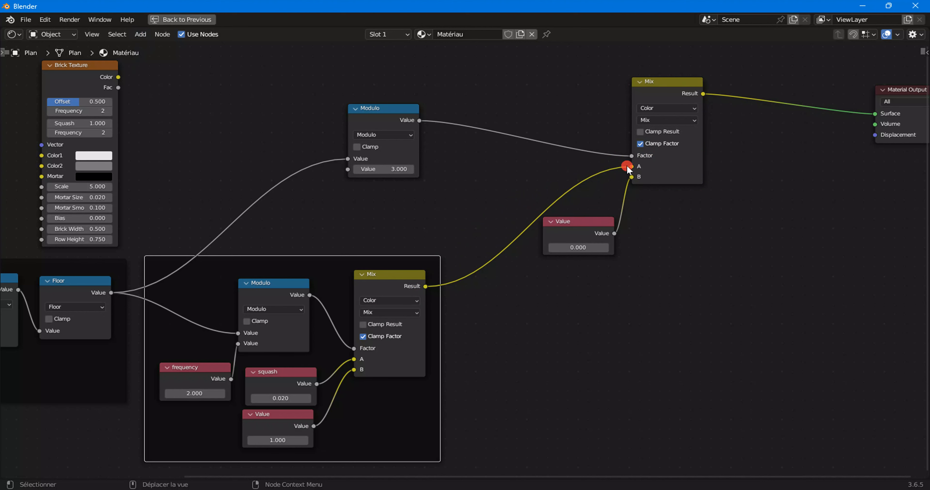
left_click_drag(631, 166, 406, 270)
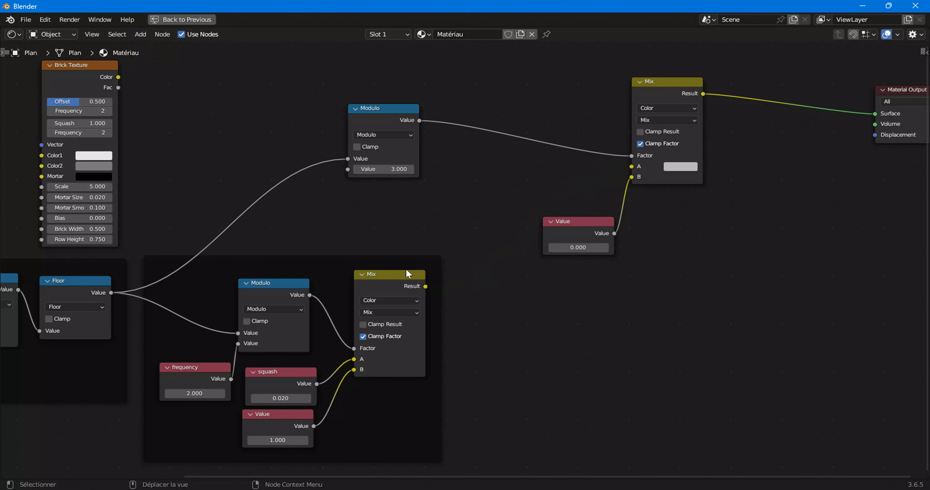
- Add a Math node set to Multiply between the framed Mix node and the loose Value node
left_click(139, 33)
mouse_move(161, 129)
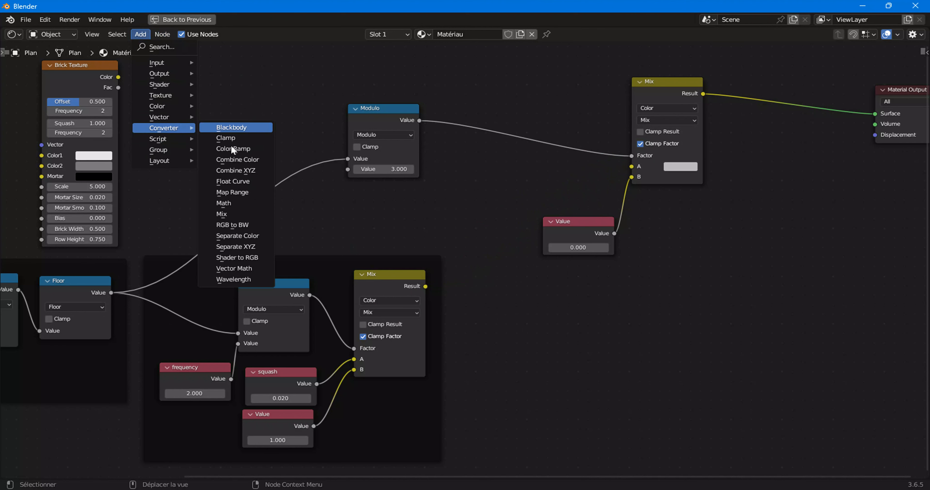
left_click(228, 204)
left_click(475, 227)
left_click(477, 238)
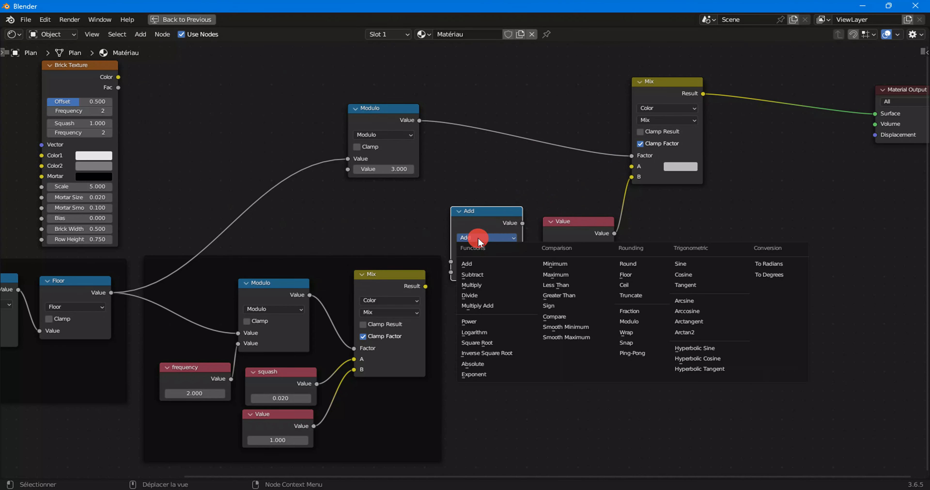
left_click(469, 284)
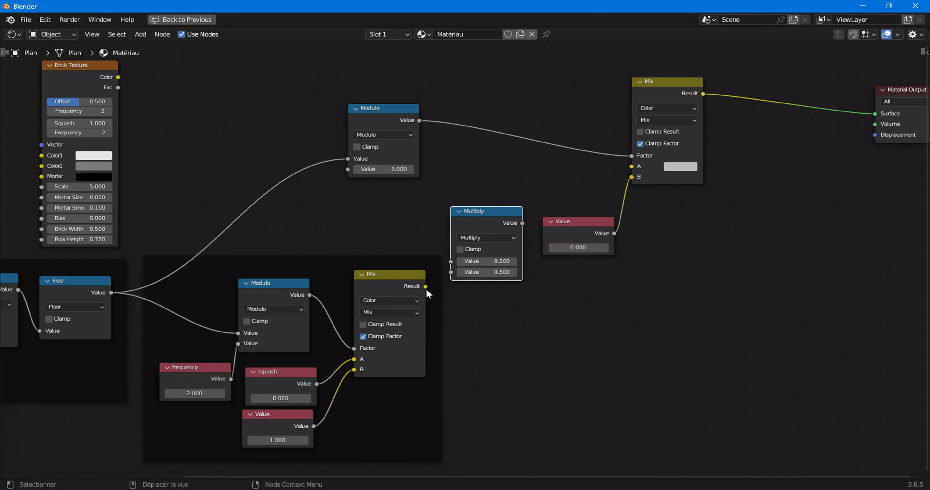
- Route the framed Mix Result through Multiply into the upper Mix's A input, and move Multiply and the upper Modulo closer to that Mix
left_click_drag(425, 286, 431, 282)
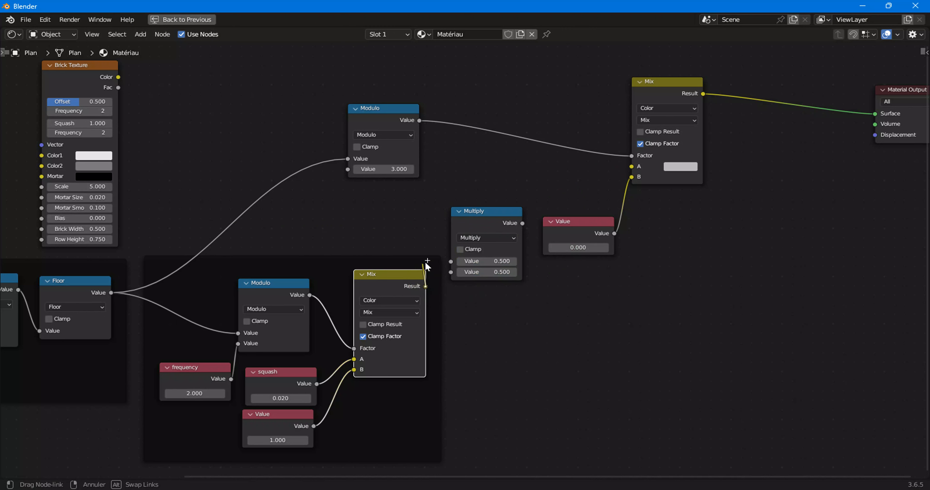
left_click_drag(453, 253, 456, 259)
left_click_drag(523, 223, 539, 206)
left_click_drag(570, 166, 631, 166)
left_click_drag(473, 218, 479, 177)
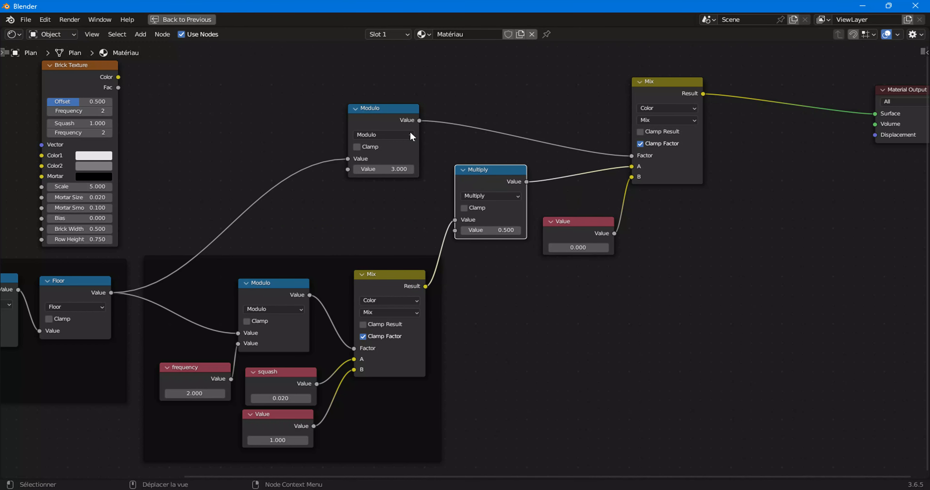
left_click_drag(410, 130, 506, 105)
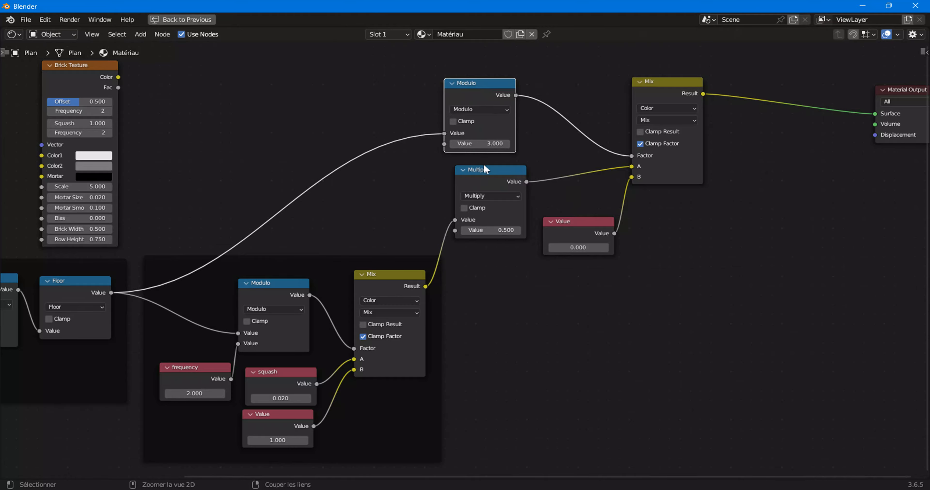
- Set the Multiply node's second value to 1.460 while previewing the stripes on the plane
key("ctrl+space")
scroll(461, 383, "up", 4)
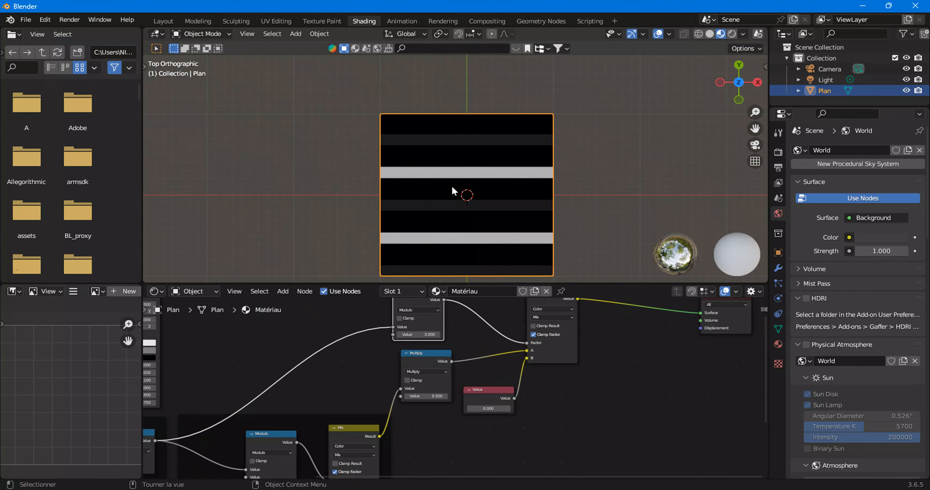
scroll(457, 371, "up", 2)
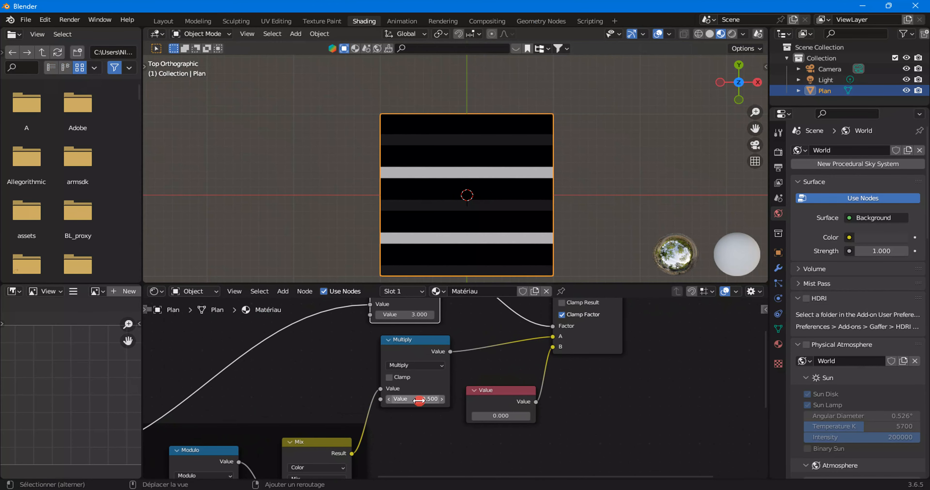
left_click_drag(420, 399, 461, 399, "shift")
left_click_drag(415, 399, 402, 398)
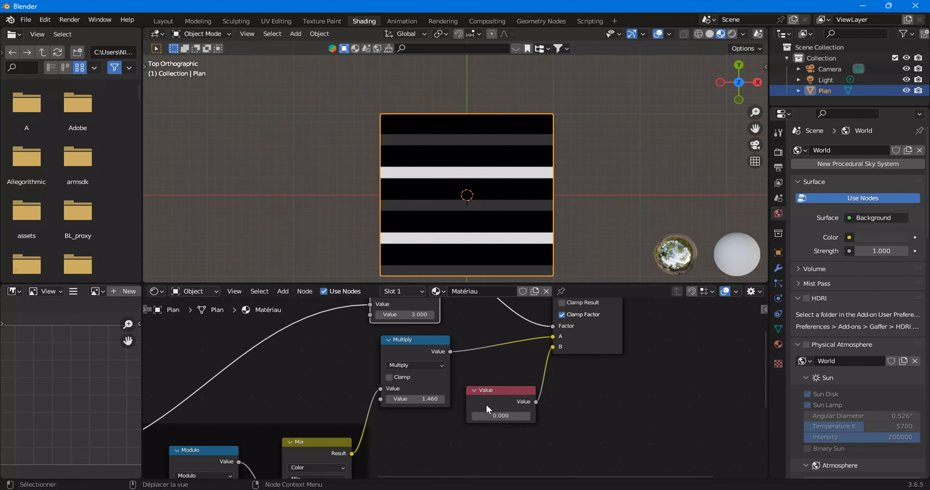
- Align the upper Modulo node directly above the Multiply node
scroll(487, 403, "down", 1)
middle_click_drag(484, 372, 450, 396)
scroll(449, 396, "down", 1)
left_click_drag(401, 304, 409, 305)
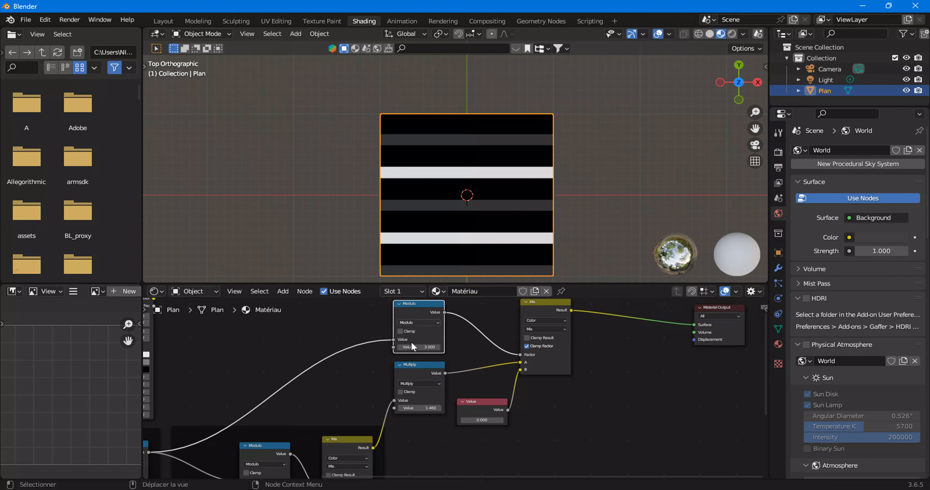
- Add a Value node beside the Multiply node and connect it to the upper Modulo's second input
scroll(405, 353, "up", 2)
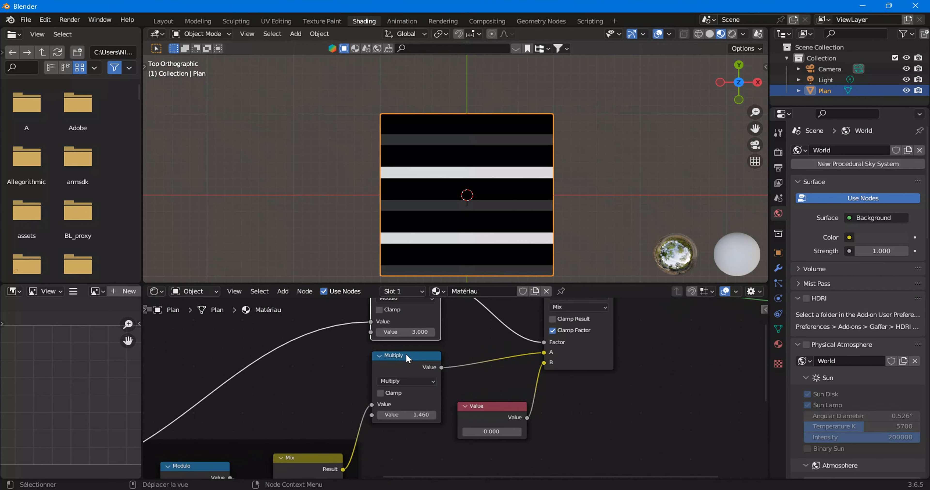
left_click(286, 291)
key("ctrl+space")
scroll(363, 253, "down", 1)
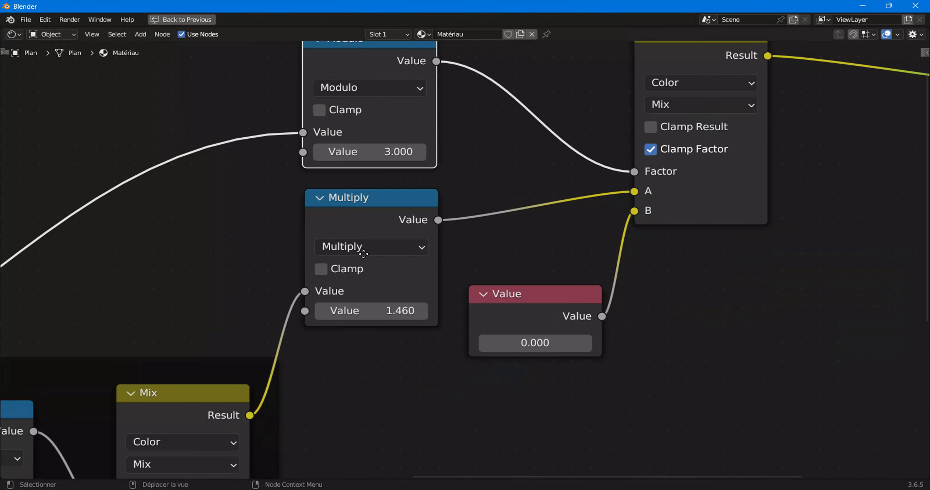
middle_click_drag(363, 253, 361, 241)
left_click(140, 34)
mouse_move(159, 62)
left_click(242, 264)
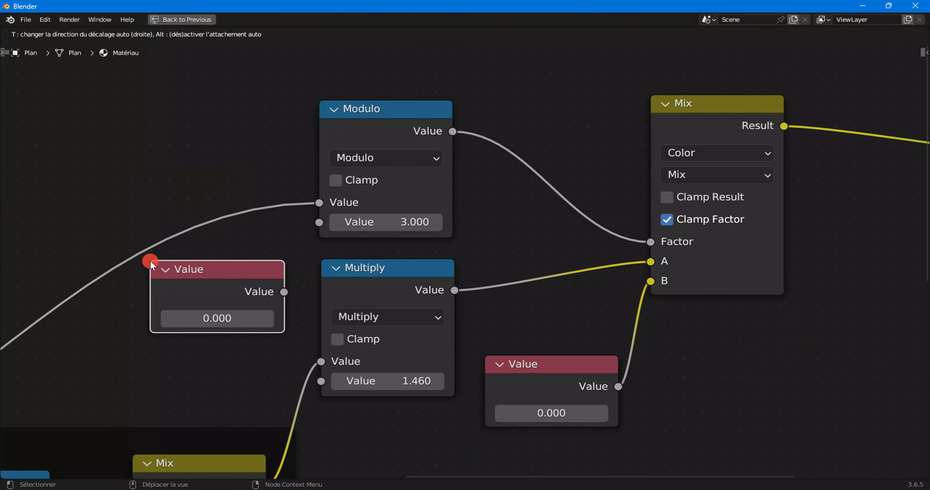
left_click(151, 263)
left_click_drag(283, 291, 321, 223)
- Label the Value node feeding the upper Modulo "frequency" and position it just below that Modulo's inputs
scroll(331, 245, "down", 3)
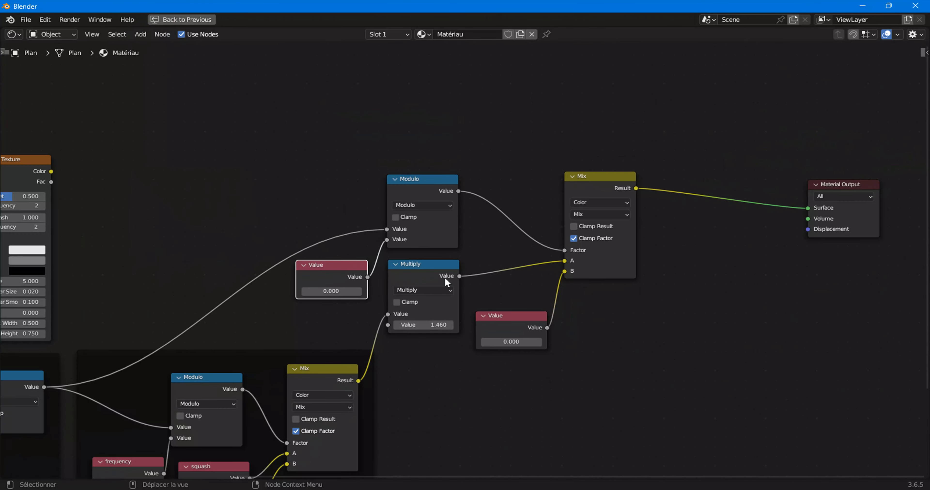
left_click_drag(249, 251, 246, 250)
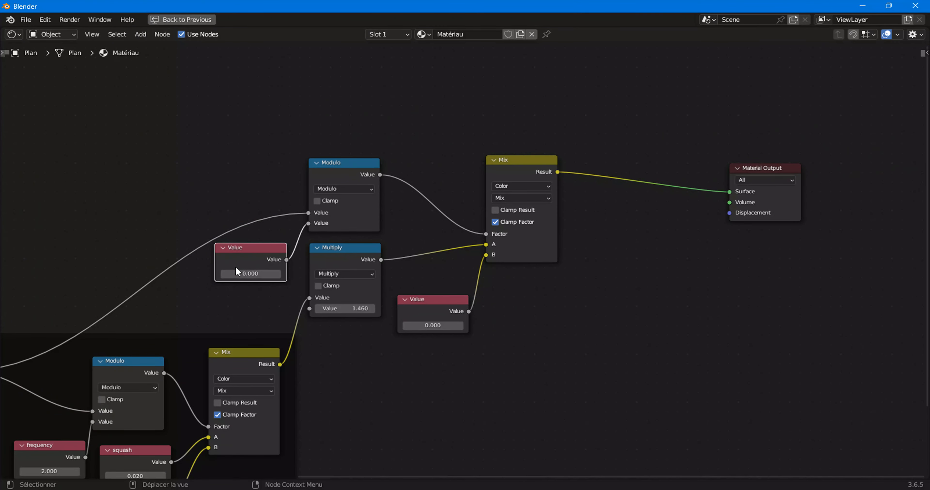
key("n")
left_click(882, 94)
type("frequency")
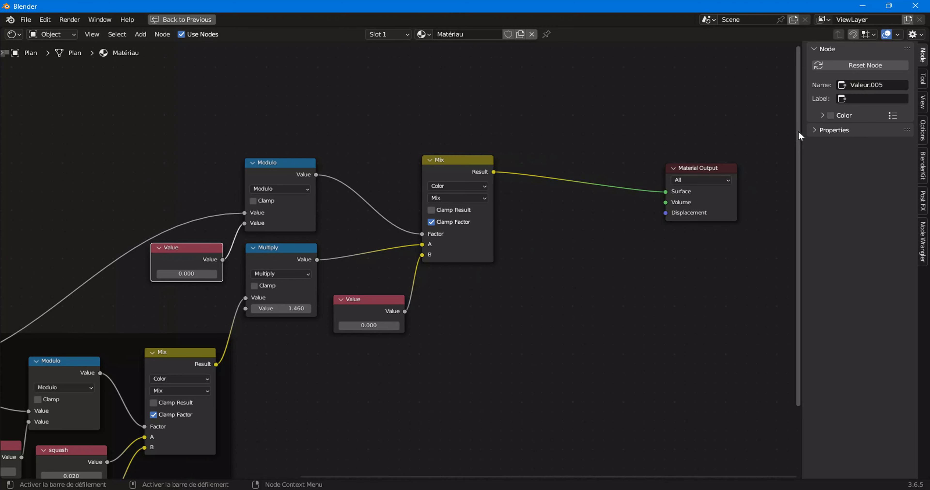
key("Return")
key("n")
left_click_drag(245, 249, 250, 258)
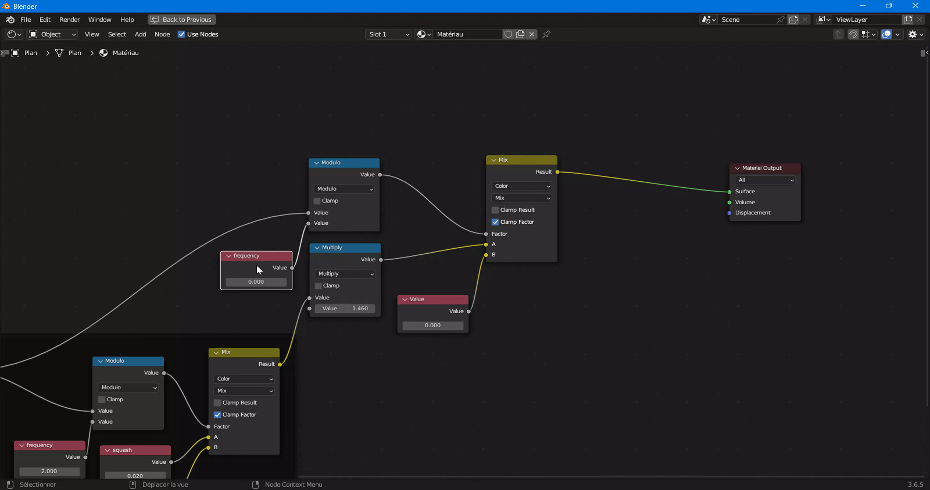
left_click_drag(257, 265, 253, 257)
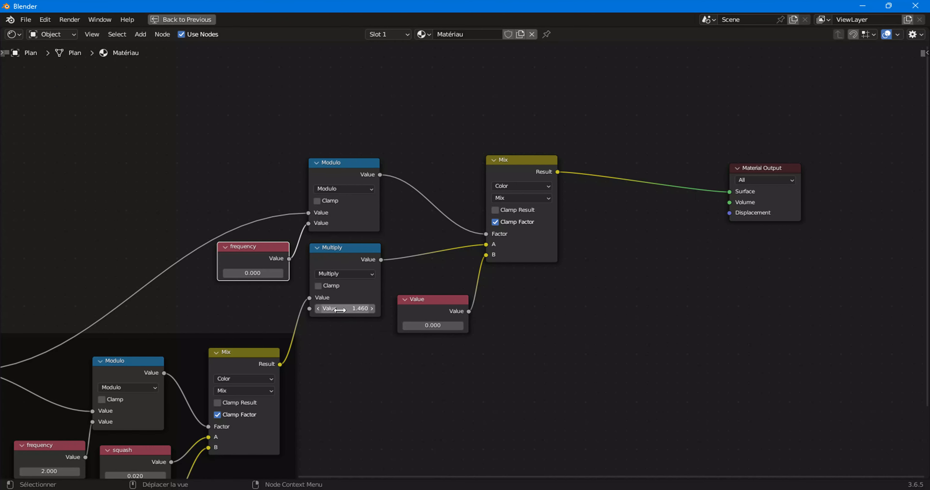
- Move the Brick Texture node closer to the upper Modulo group for reference
scroll(274, 376, "down", 2)
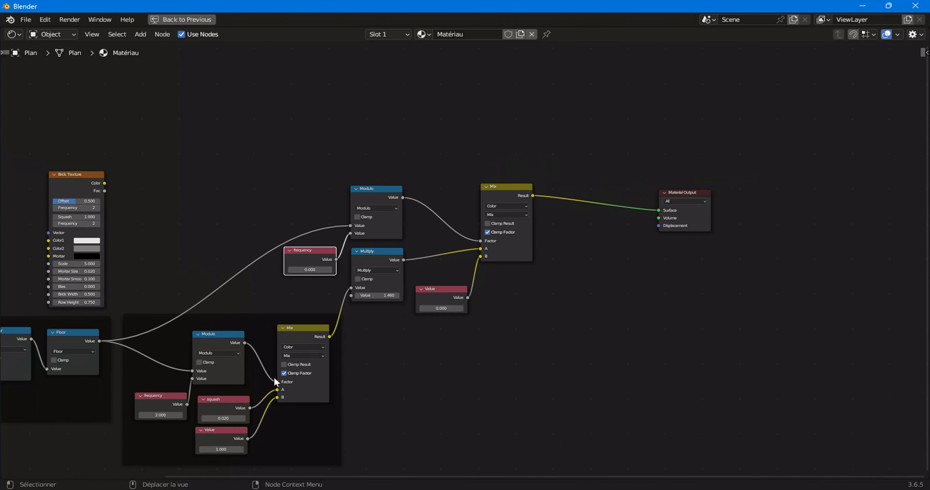
scroll(4, 149, "up", 2)
scroll(4, 150, "down", 3)
left_click_drag(61, 243, 203, 185)
scroll(203, 185, "up", 1)
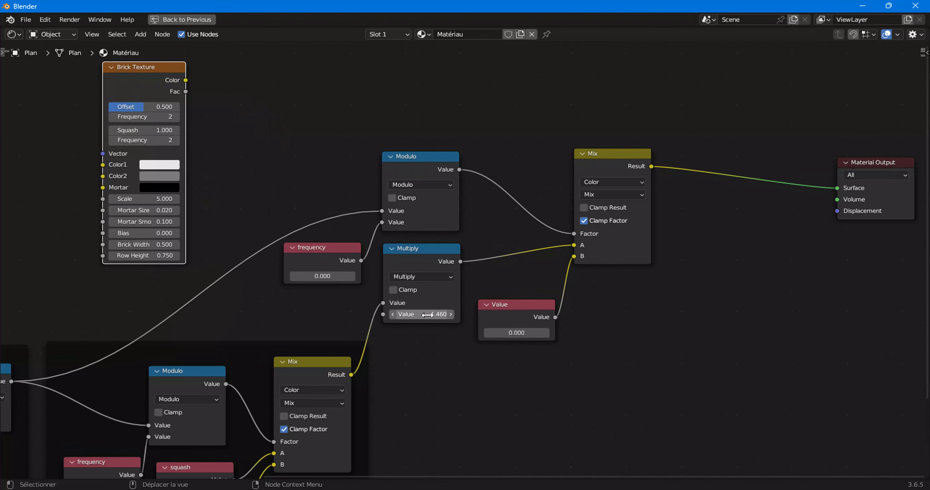
- Add another Value node below the upper frequency node and connect it to the Multiply node's second input
left_click(297, 312)
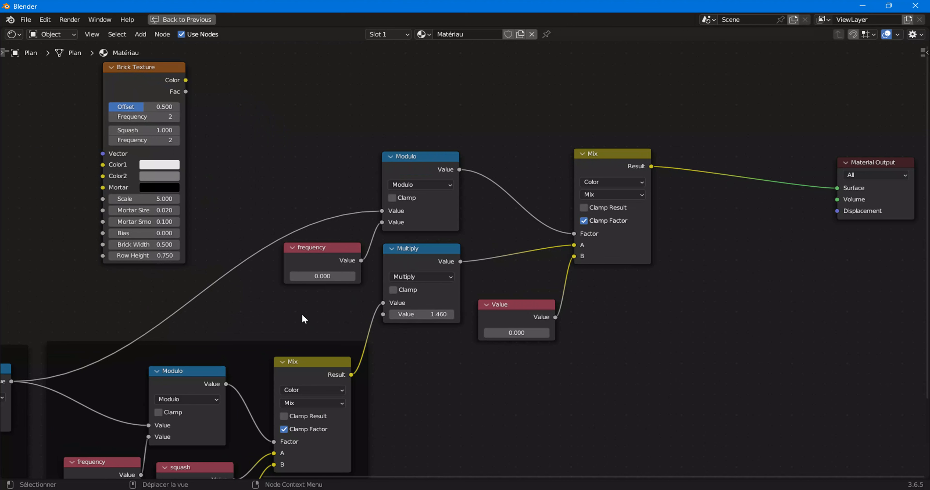
right_click(247, 159)
mouse_move(247, 159)
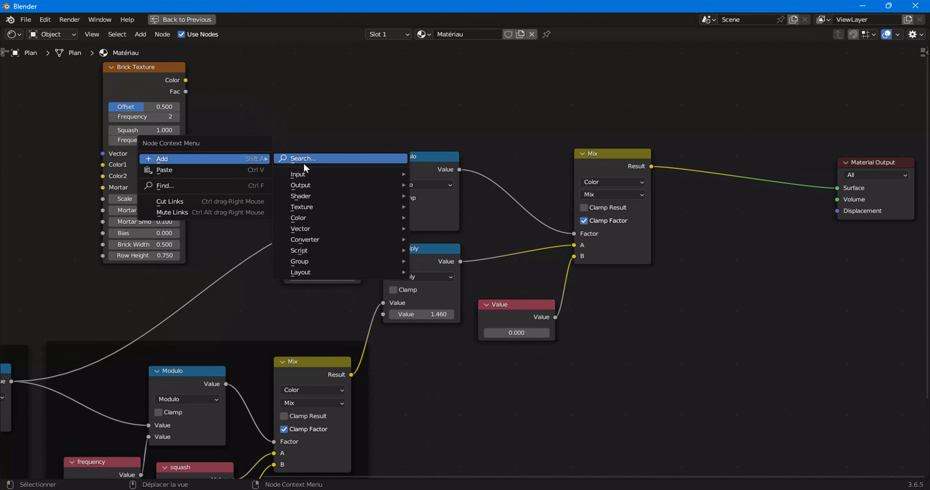
mouse_move(303, 174)
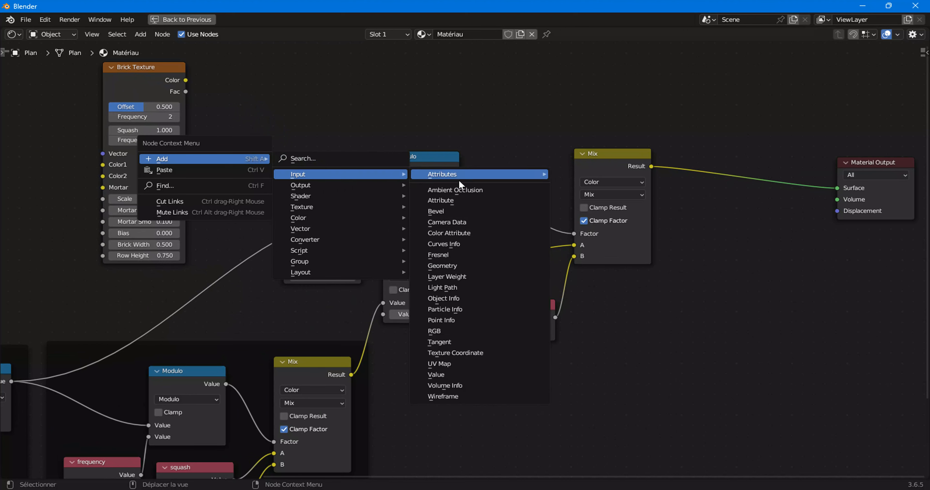
left_click(460, 377)
left_click(291, 292)
left_click(331, 312)
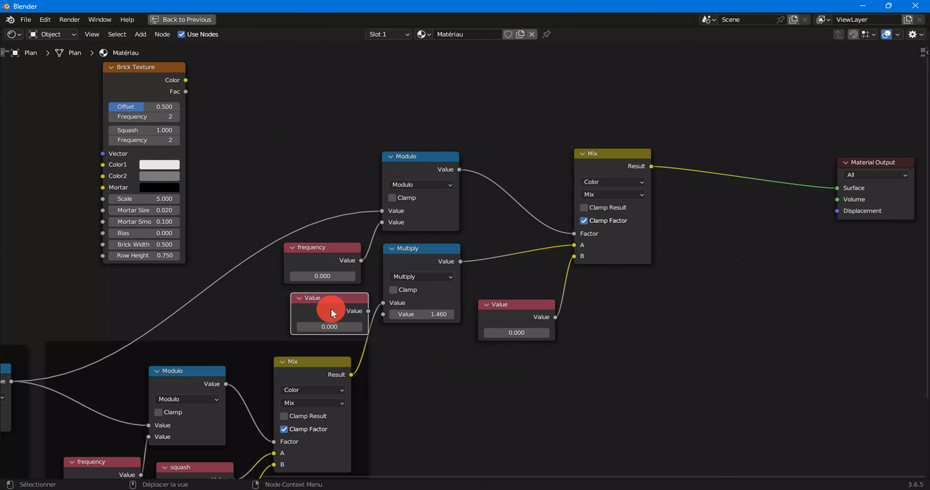
left_click_drag(368, 311, 383, 314)
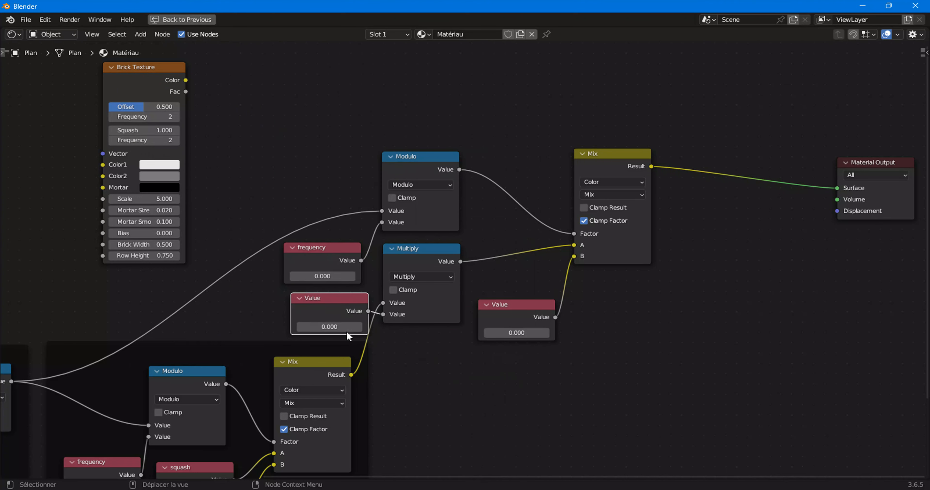
- Label the Value node feeding Multiply "offset" and place it just below the upper frequency node
left_click(327, 326)
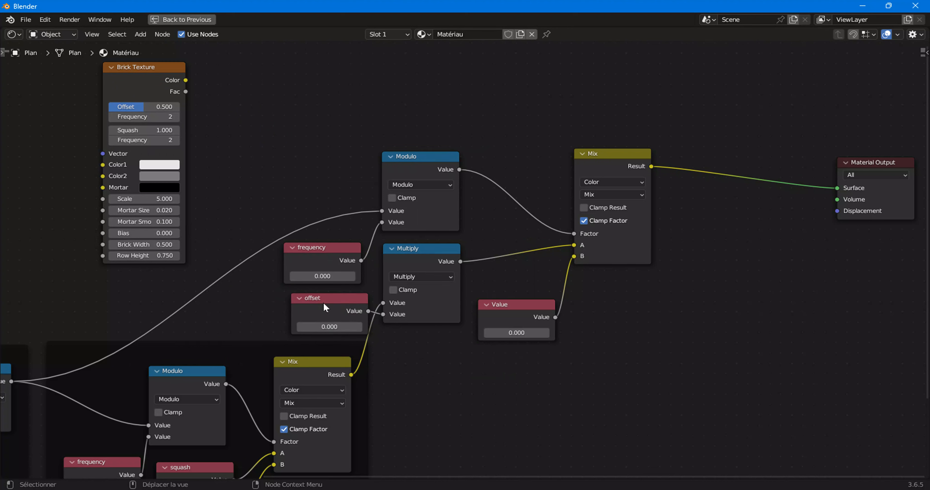
left_click_drag(323, 303, 319, 301)
scroll(480, 264, "down", 1)
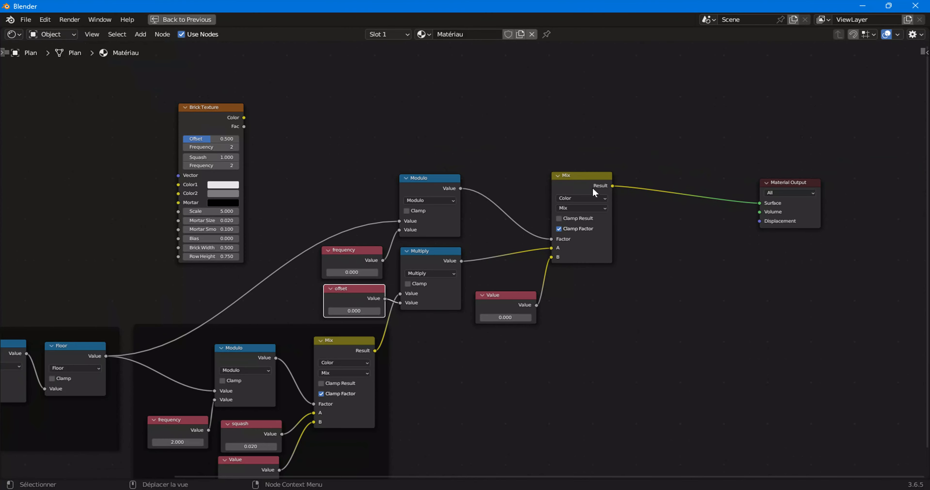
- Set the upper frequency node's value to 3 with the plane preview shown
key("ctrl+space")
scroll(440, 376, "up", 4)
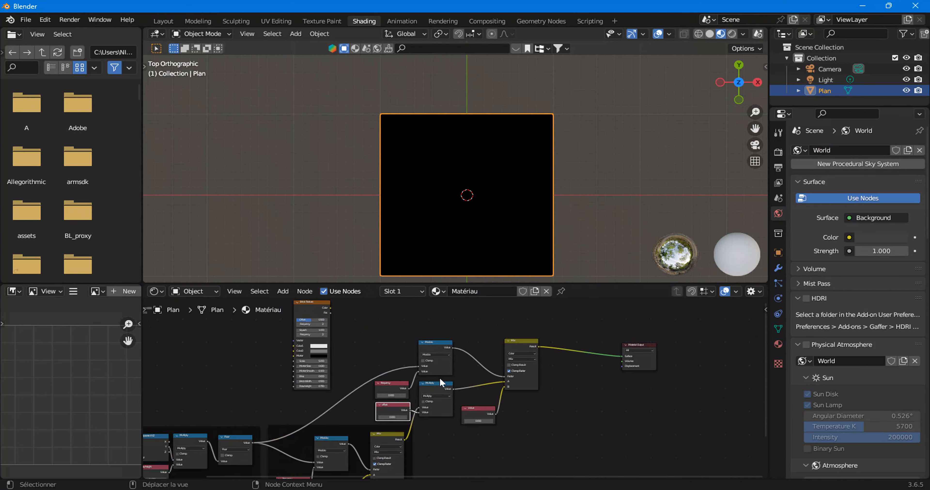
scroll(443, 379, "up", 1)
left_click(314, 403)
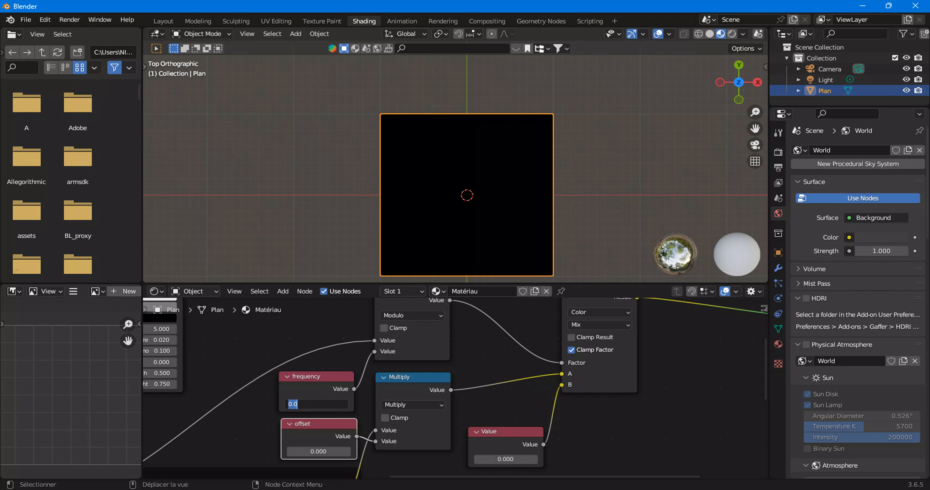
type("3")
key("Return")
- Raise the offset node's value to 1.160
middle_click_drag(375, 438, 374, 420)
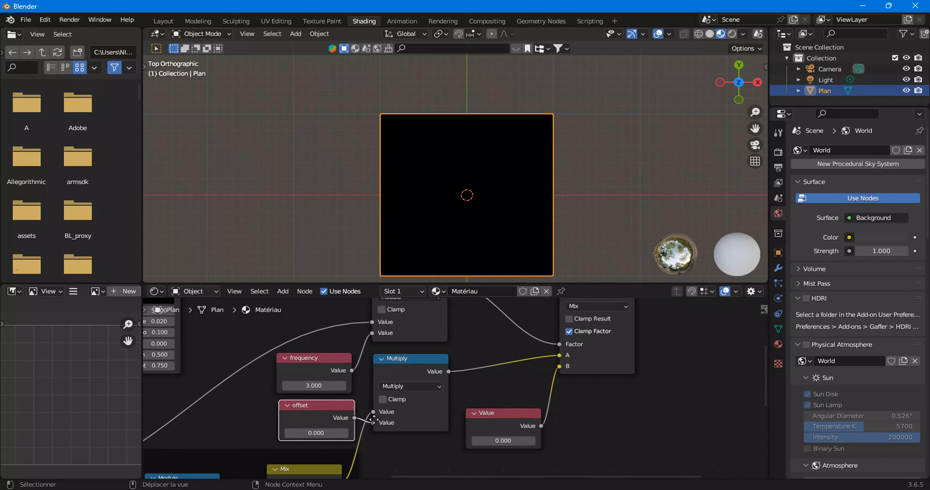
left_click_drag(318, 432, 388, 432)
scroll(373, 398, "down", 3)
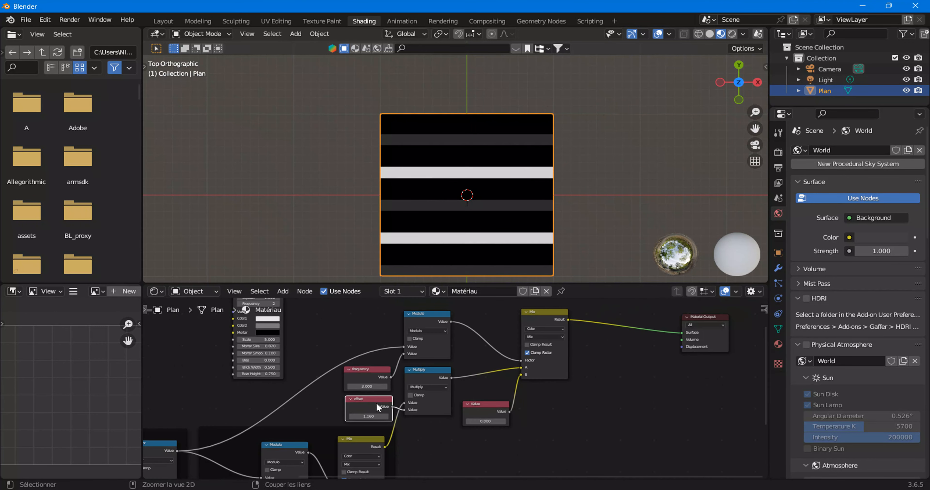
- Group the upper Modulo, Multiply, frequency, offset, Value and Mix nodes in a frame and move it up, clear of the squash frame
key("ctrl+space")
scroll(365, 388, "down", 3)
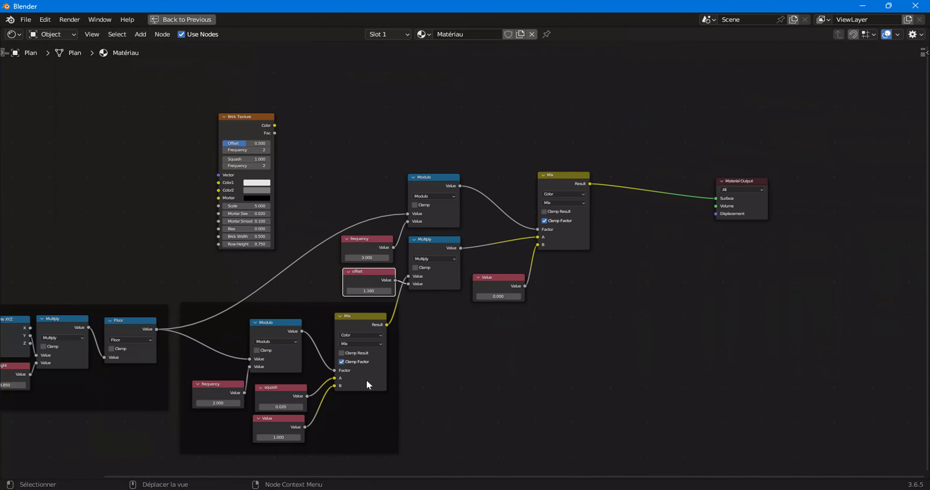
left_click_drag(378, 194, 594, 289)
key("ctrl+j")
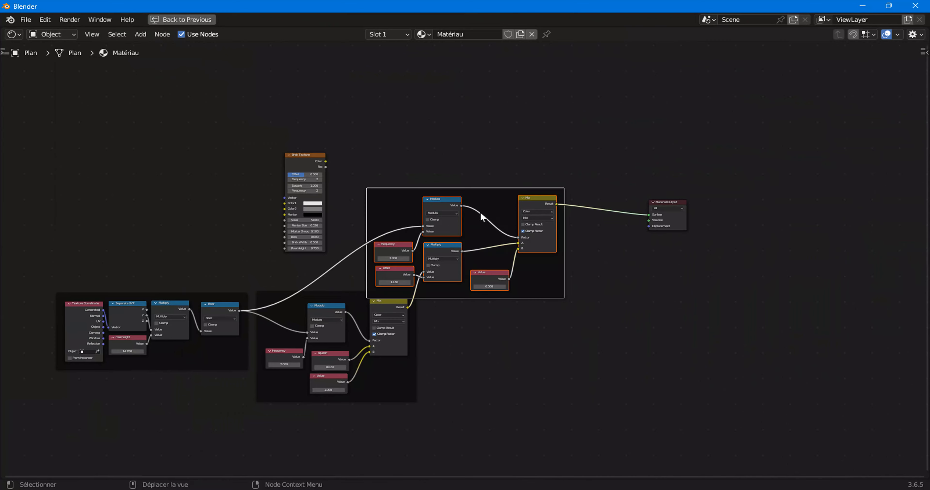
key("g")
left_click(494, 164)
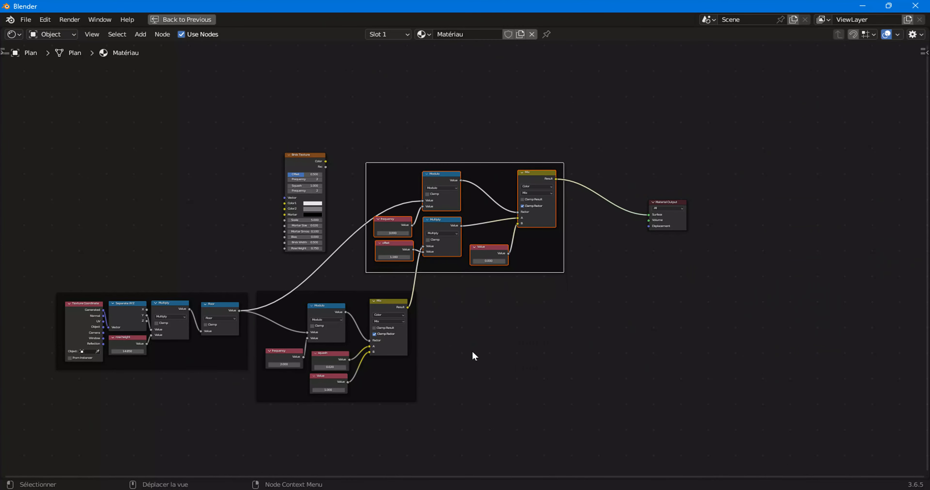
left_click(469, 317)
scroll(478, 332, "up", 2)
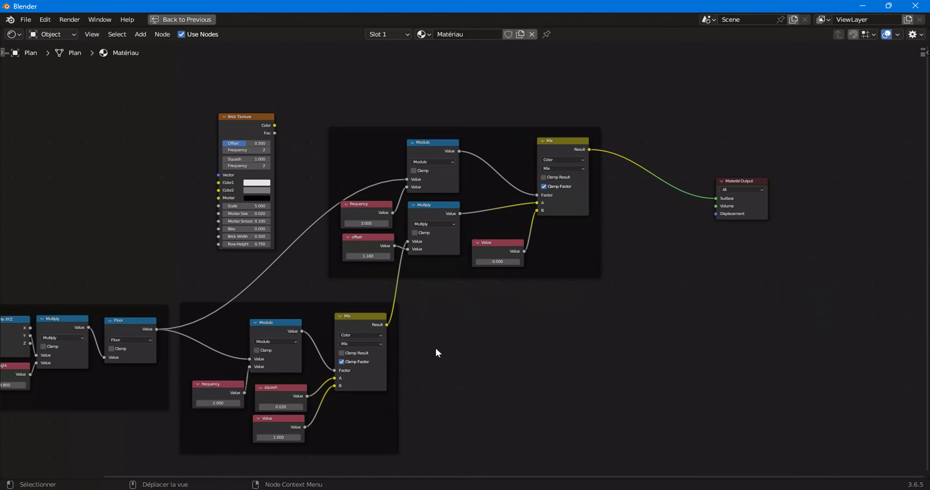
- In the lower frame, stack squash above frequency to the left of Modulo and move the 1.000 Value node beneath Mix
scroll(438, 352, "up", 2)
middle_click_drag(290, 218, 328, 256)
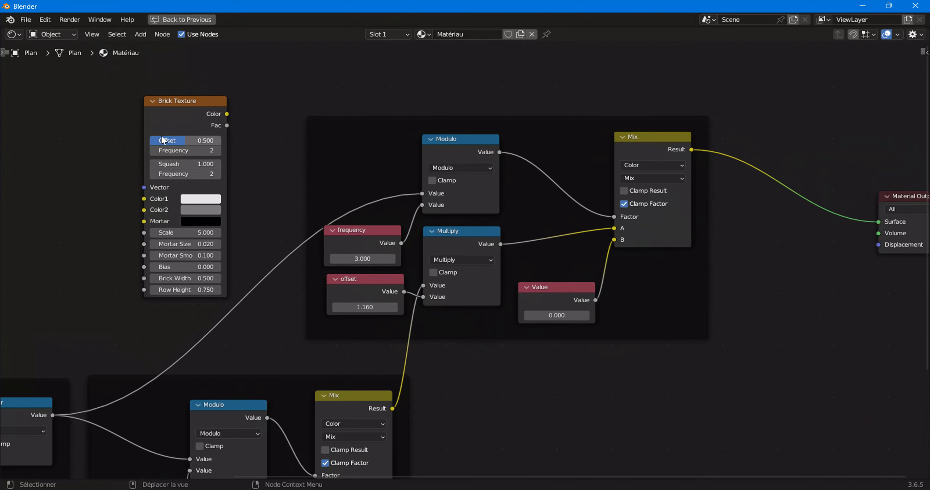
left_click(356, 244)
left_click(363, 287)
scroll(363, 286, "down", 1)
middle_click_drag(340, 348, 358, 301)
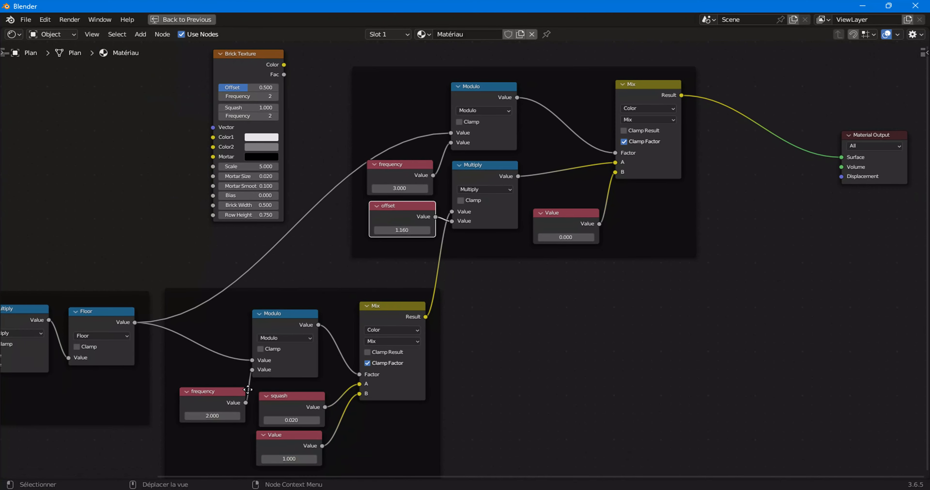
middle_click_drag(244, 401, 262, 367)
left_click_drag(364, 410, 301, 372)
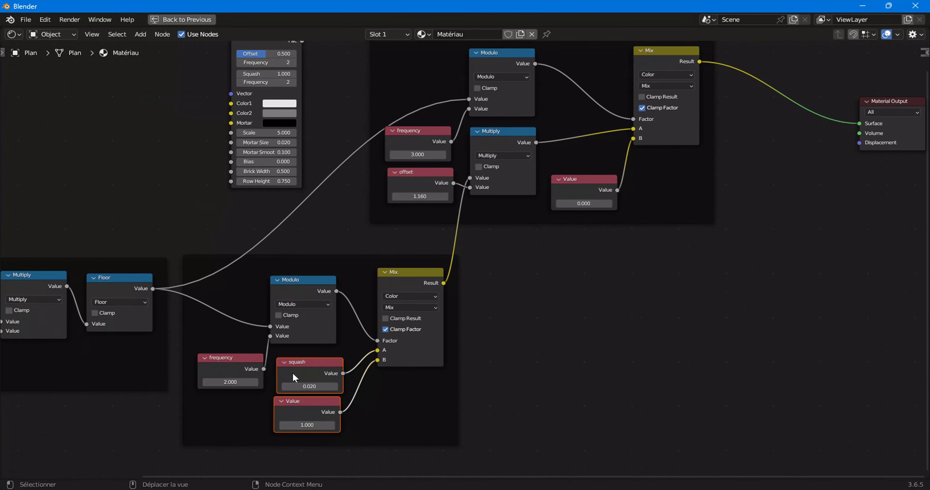
left_click_drag(302, 409, 359, 409)
left_click_drag(241, 402, 220, 330)
left_click(224, 357)
left_click_drag(222, 366, 212, 384)
left_click_drag(215, 341, 216, 347)
- In the upper frame, reorder the inputs so the offset node sits above the frequency node, to the left of Modulo and Multiply
left_click_drag(425, 184, 412, 186)
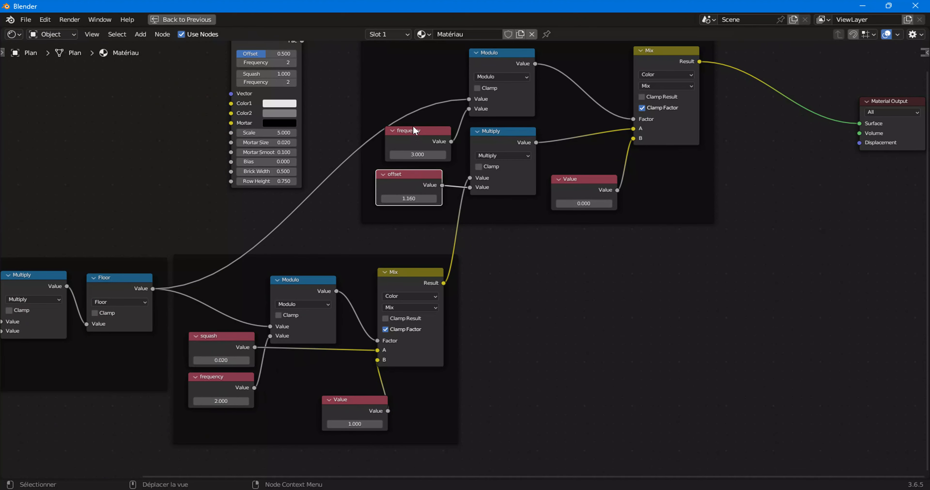
left_click(393, 143)
left_click_drag(393, 143, 356, 212)
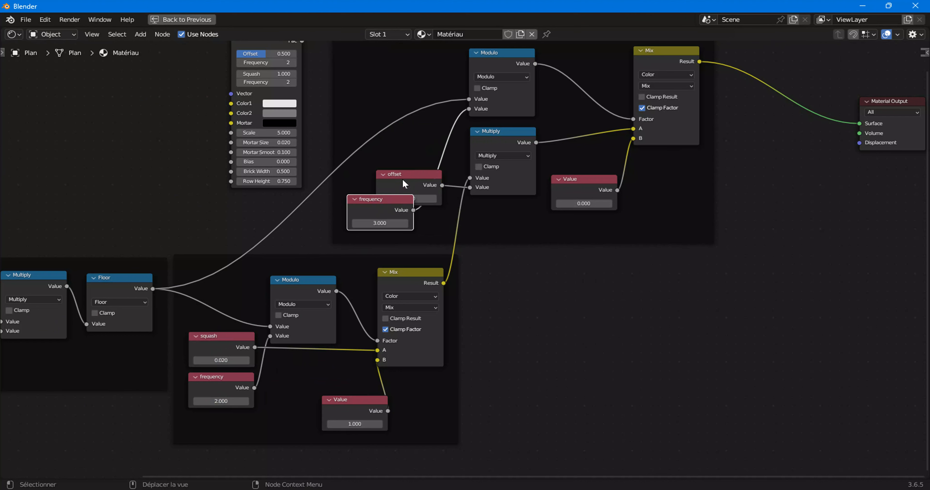
left_click_drag(398, 174, 382, 133)
left_click_drag(392, 197, 401, 175)
left_click(391, 137)
left_click(382, 181)
left_click(229, 340)
left_click(230, 384)
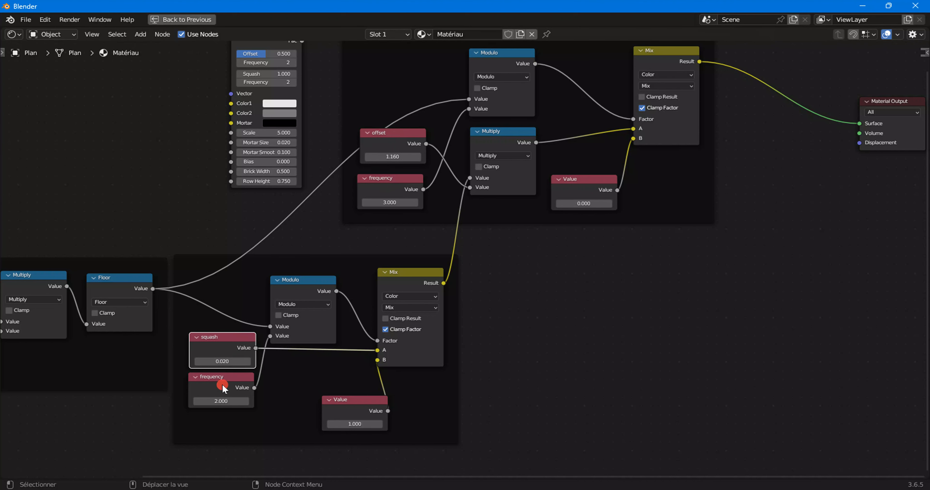
- Shift the lower frame's Mix node slightly right, away from the Modulo node
scroll(406, 369, "up", 2)
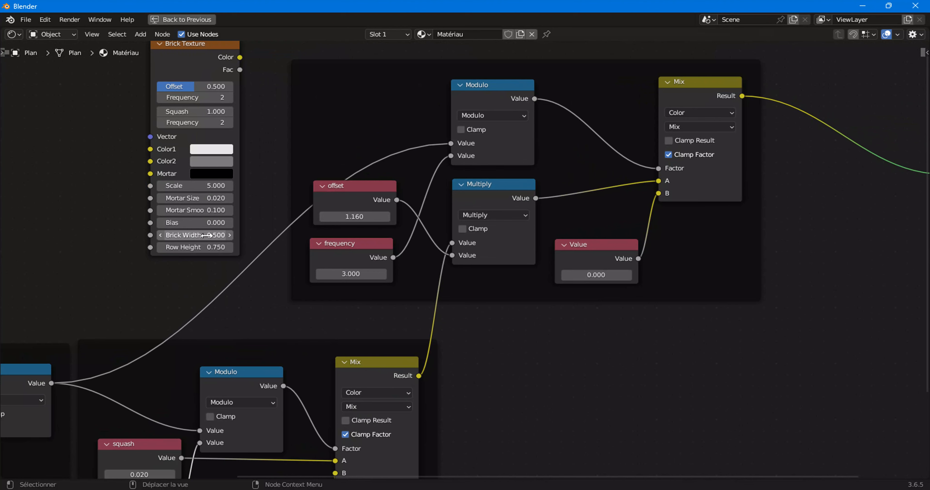
scroll(440, 376, "down", 1)
middle_click_drag(439, 375, 353, 364)
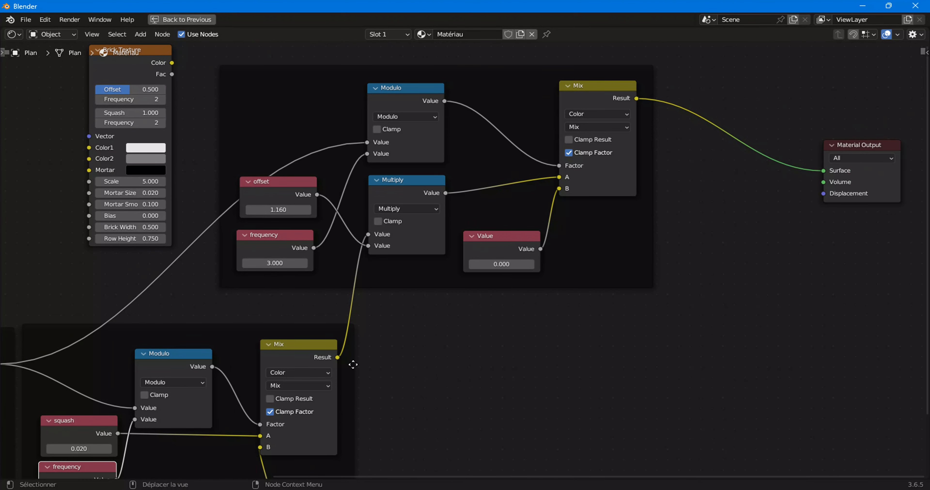
left_click(296, 347)
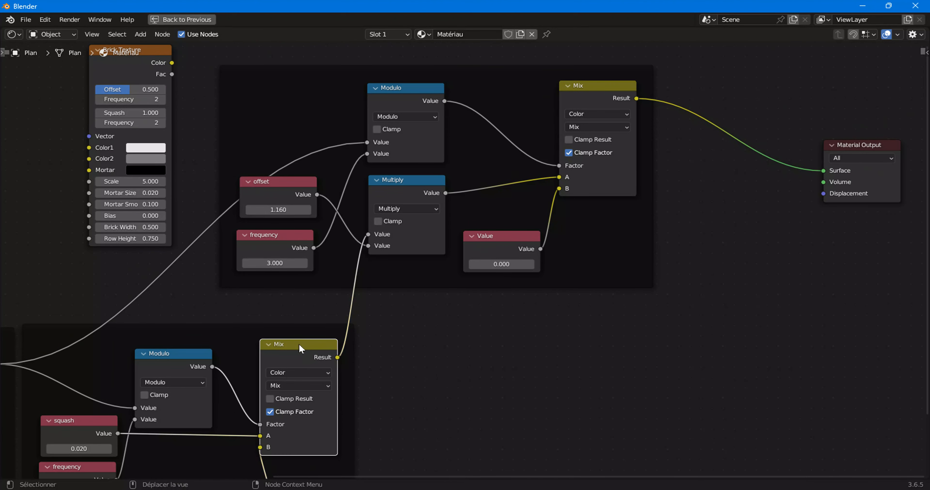
left_click_drag(299, 348, 324, 341)
scroll(323, 340, "down", 2)
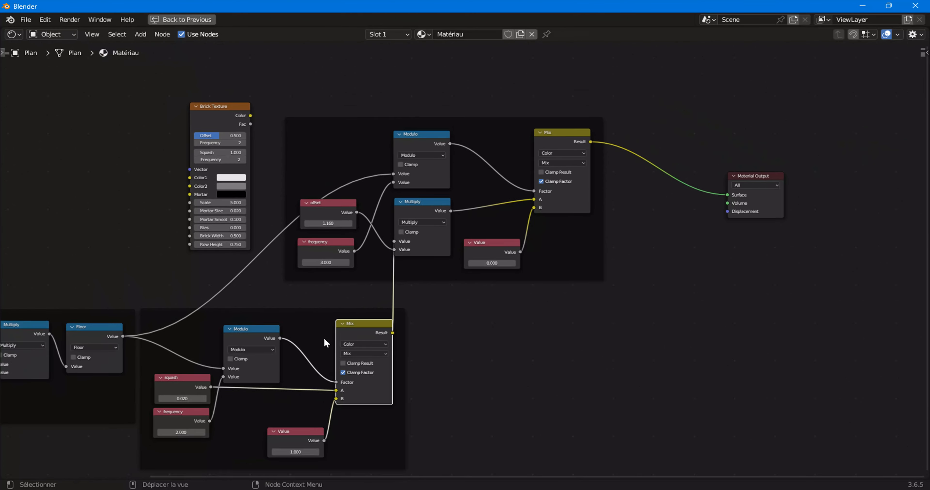
- Insert a Math node set to Multiply on the link between the lower Mix result and the upper Multiply
scroll(325, 345, "down", 1)
middle_click_drag(325, 344, 266, 336)
right_click(365, 306)
mouse_move(383, 305)
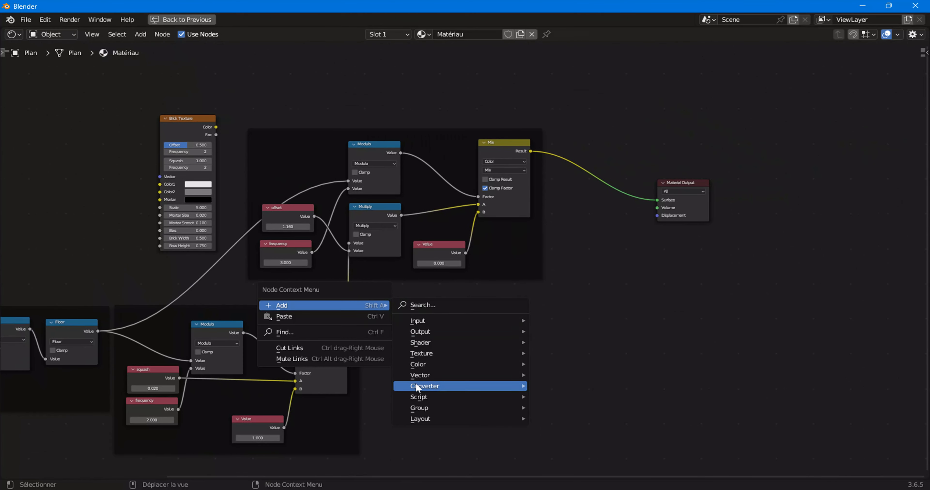
mouse_move(417, 386)
left_click(581, 305)
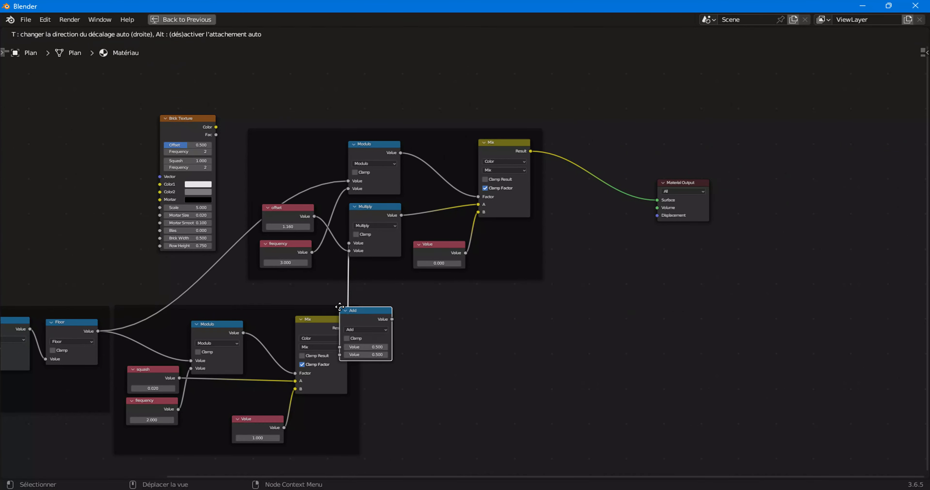
left_click(368, 314)
left_click_drag(367, 314, 385, 332)
scroll(386, 334, "up", 1)
left_click(375, 346)
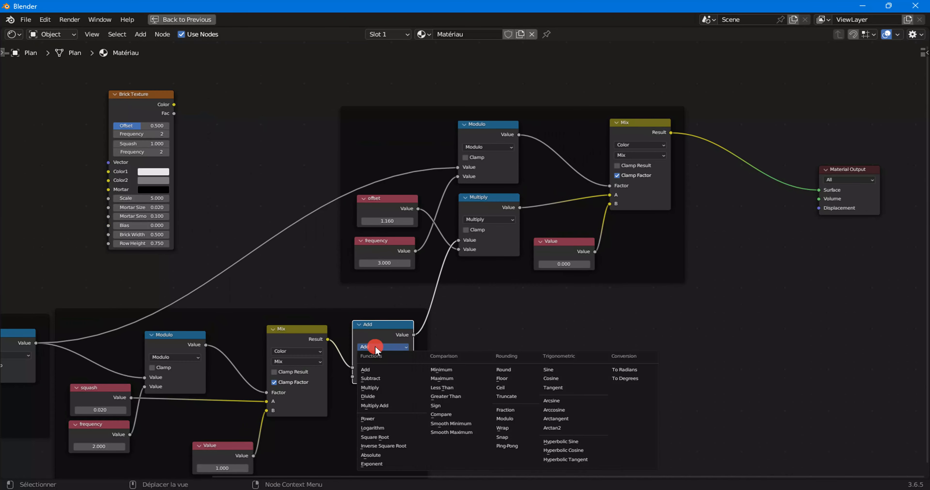
left_click(383, 387)
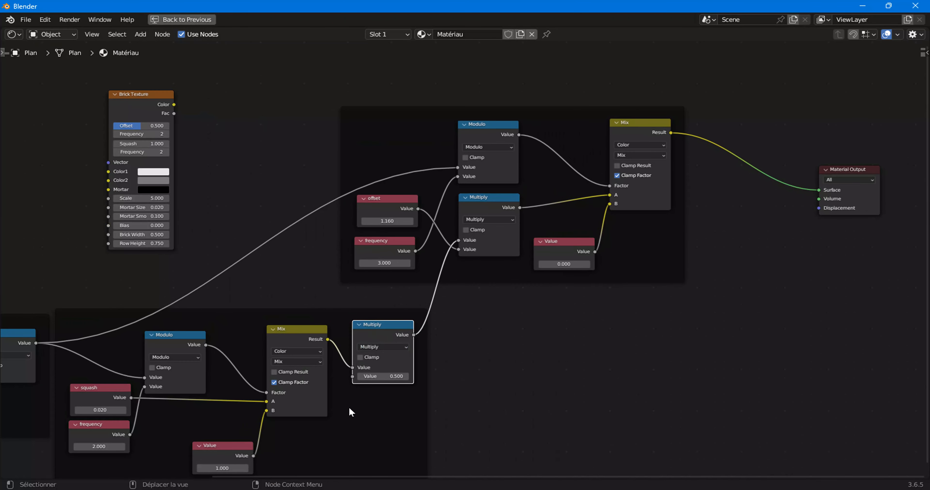
middle_click_drag(361, 398, 352, 372)
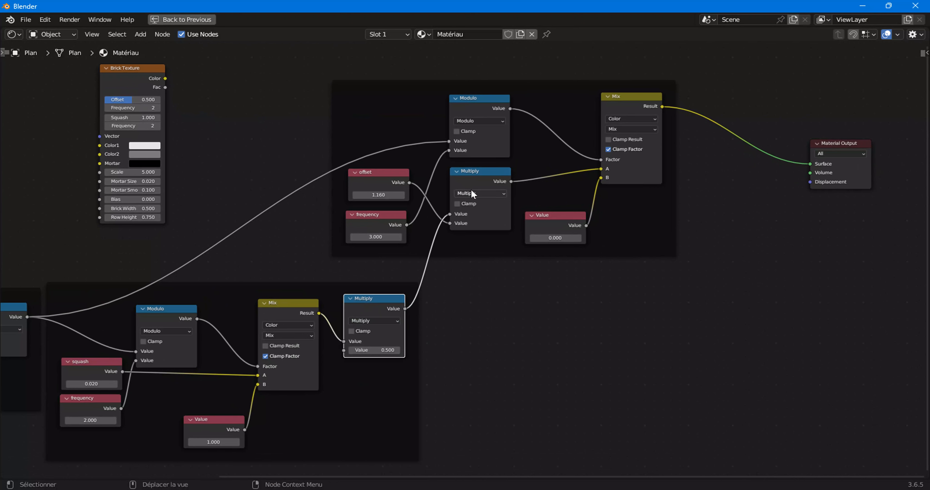
left_click(480, 181)
left_click(384, 308)
left_click(285, 307)
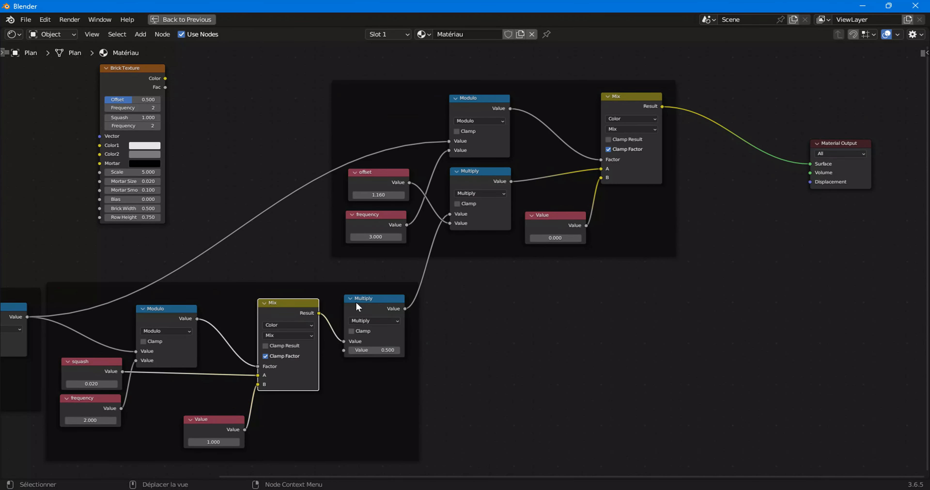
- Add a Value node labelled "brick width" and connect it to the second input of the lower Multiply
middle_click_drag(329, 382, 317, 360)
scroll(300, 373, "up", 1)
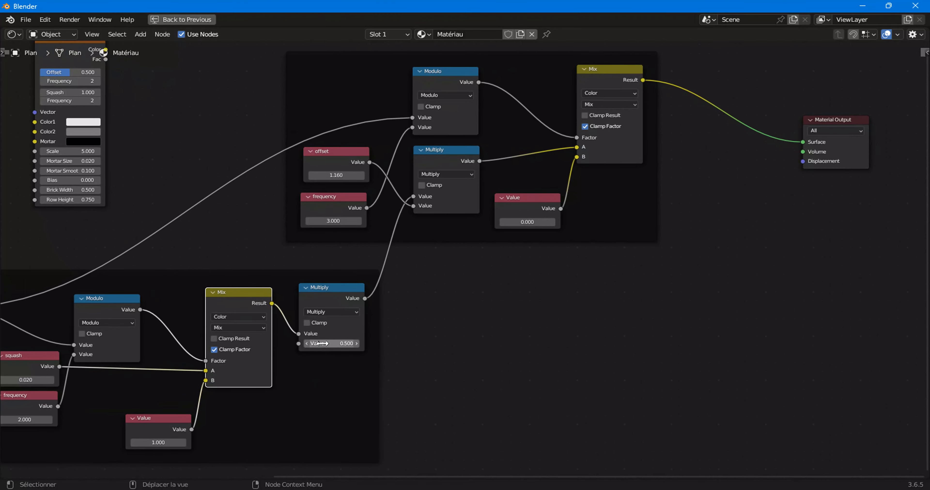
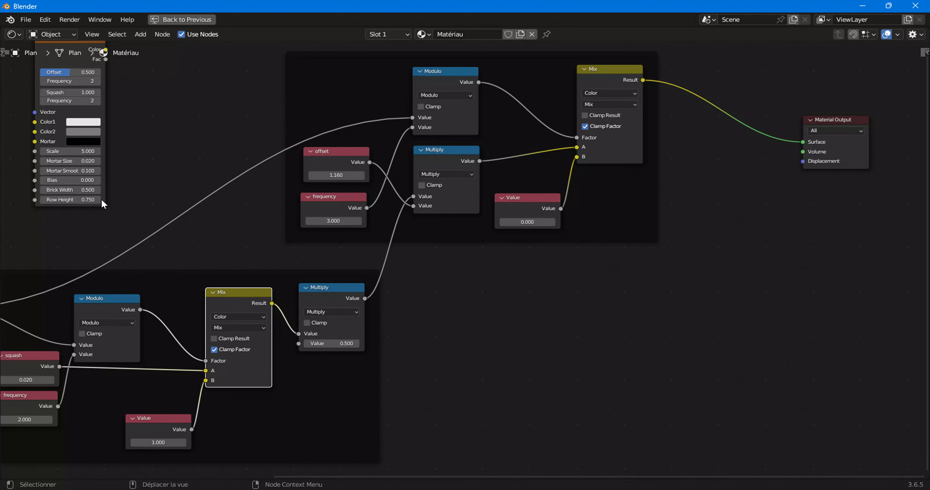
left_click(141, 34)
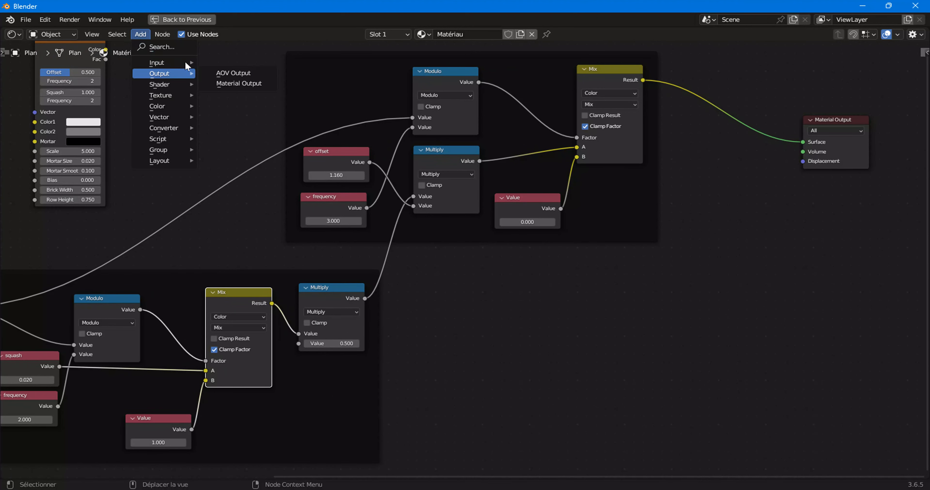
left_click(182, 63)
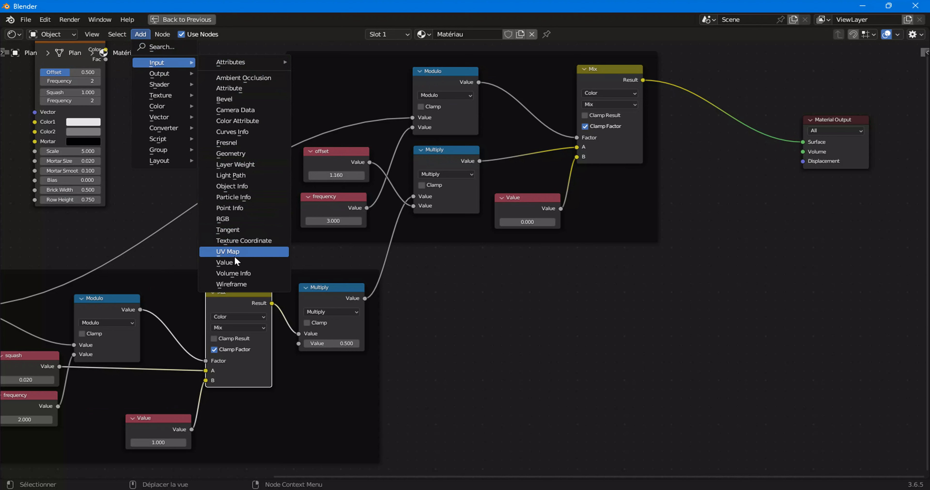
left_click(234, 259)
left_click(207, 398)
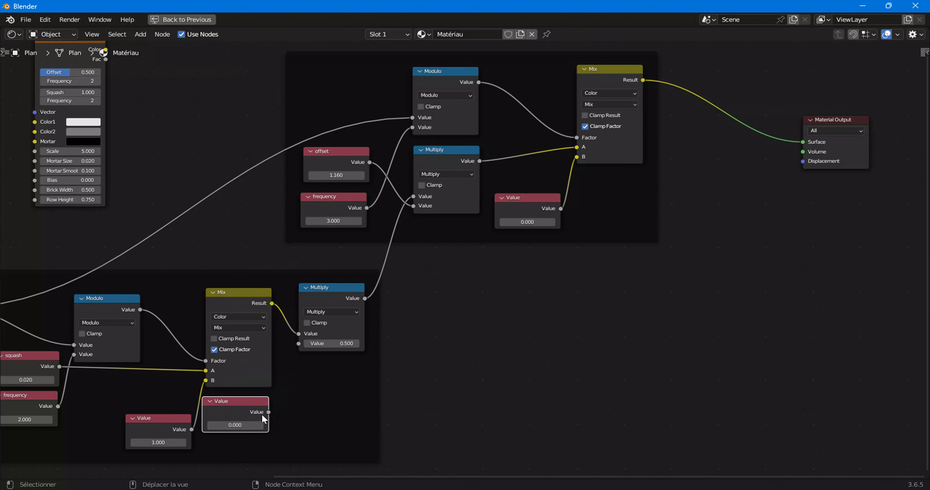
mouse_move(268, 412)
left_mouse_down()
mouse_move(298, 343)
mouse_move(269, 399)
left_mouse_up()
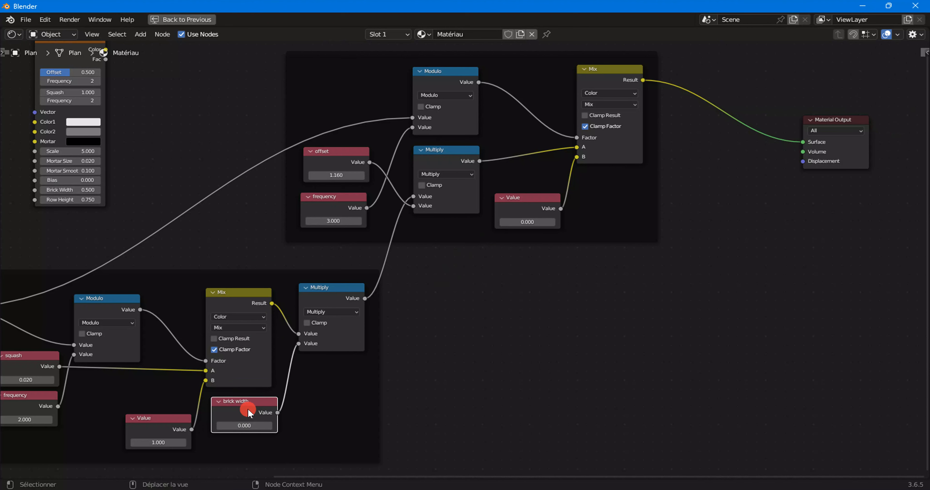
- Place the brick width node beneath the lower frequency node and move the 1.000 Value node up beside Mix
left_click_drag(249, 412, 241, 430)
scroll(240, 426, "down", 1)
middle_click_drag(240, 423, 266, 413)
left_click_drag(198, 392, 196, 358)
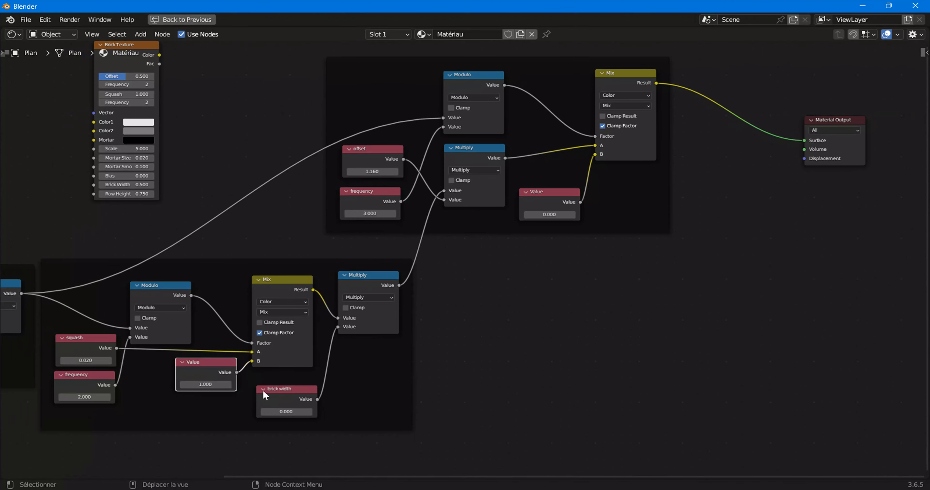
left_click_drag(287, 397, 86, 420)
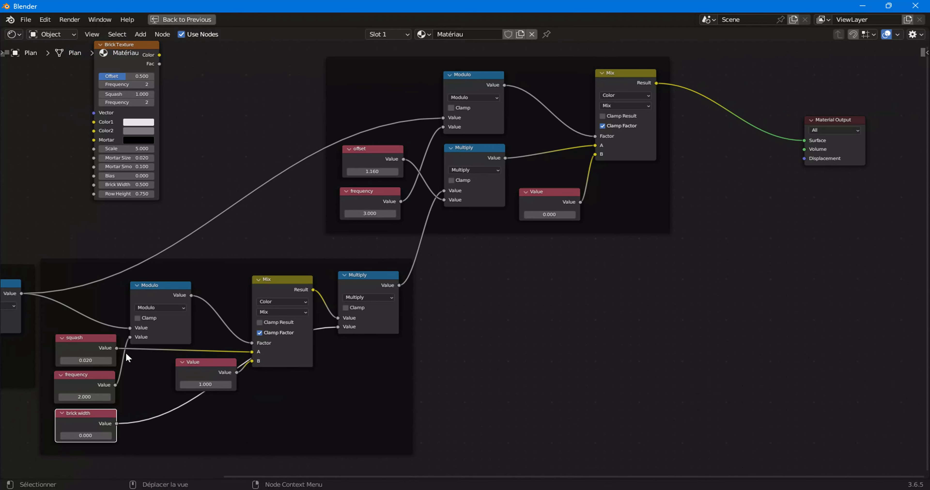
- Move the Brick Texture node up, clear of the link running from Floor to the upper Modulo
scroll(409, 295, "down", 2)
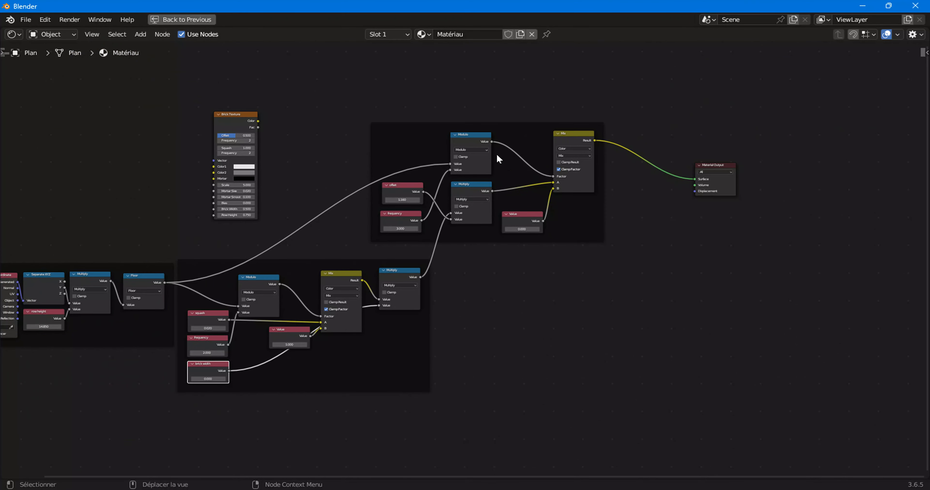
left_click_drag(231, 105, 145, 113)
key("g")
left_click(508, 178)
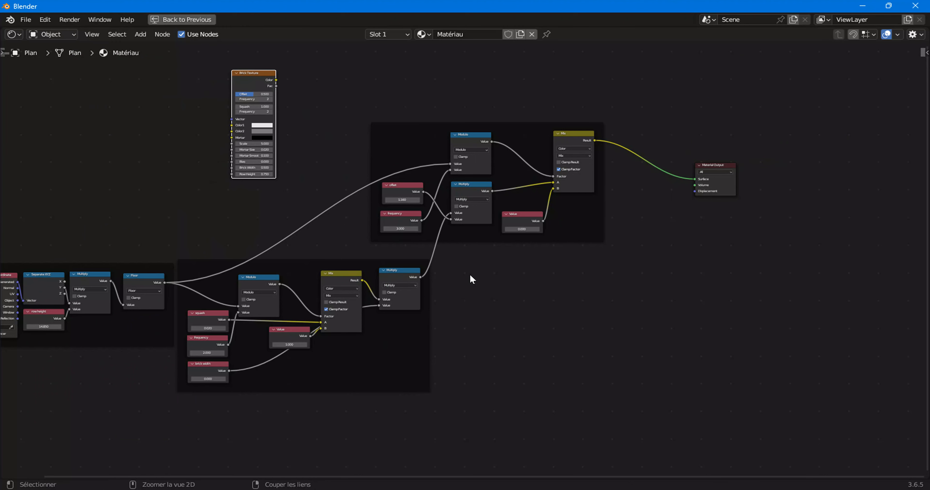
- With the plane preview shown, set brick width to 1 and reduce it to 0.700
key("ctrl+space")
scroll(469, 387, "up", 5)
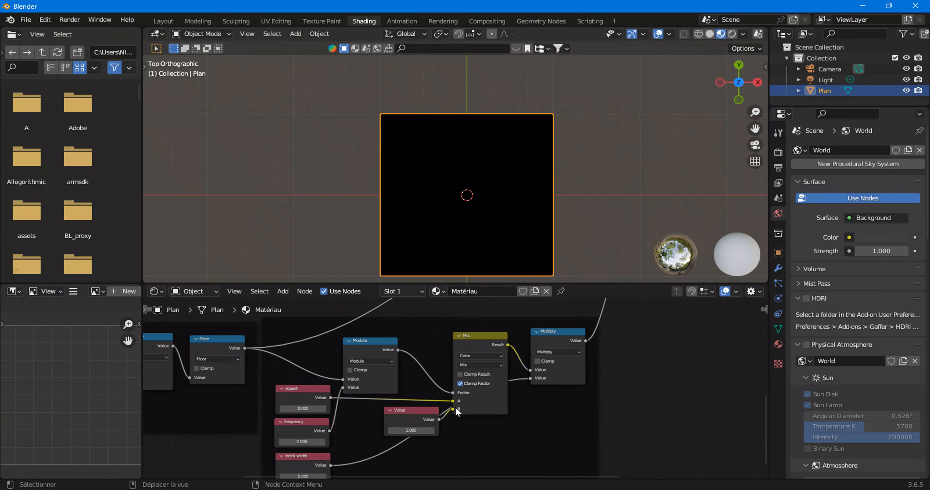
scroll(455, 409, "up", 2)
left_click(278, 466)
type("1")
key("Return")
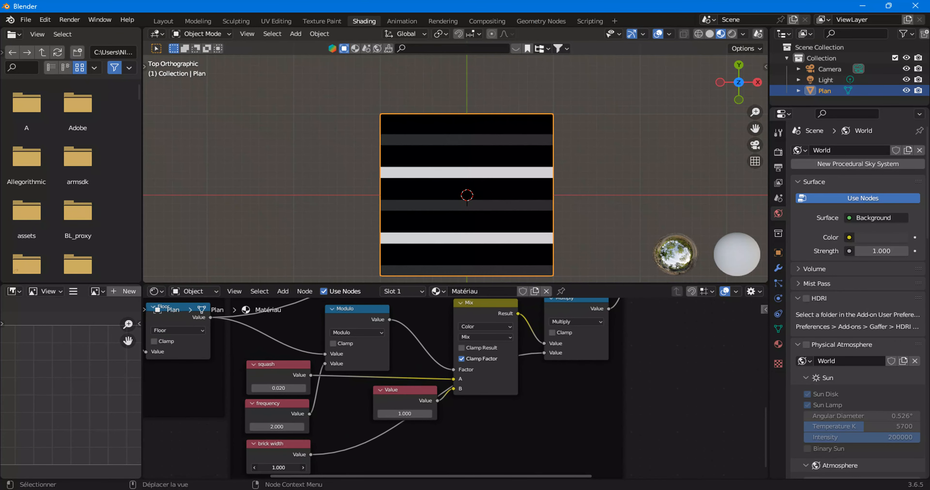
left_click_drag(278, 466, 271, 466)
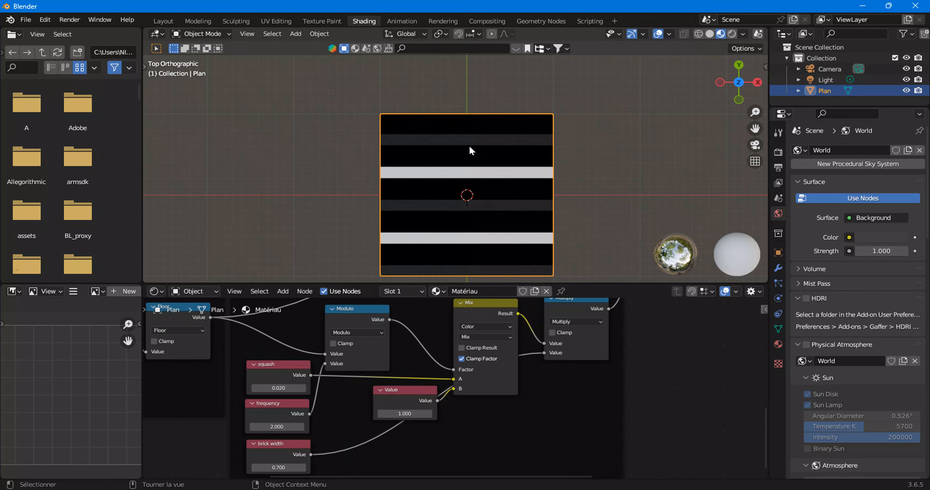
- Move the Material Output node farther right to free space after the upper frame
scroll(457, 387, "down", 3)
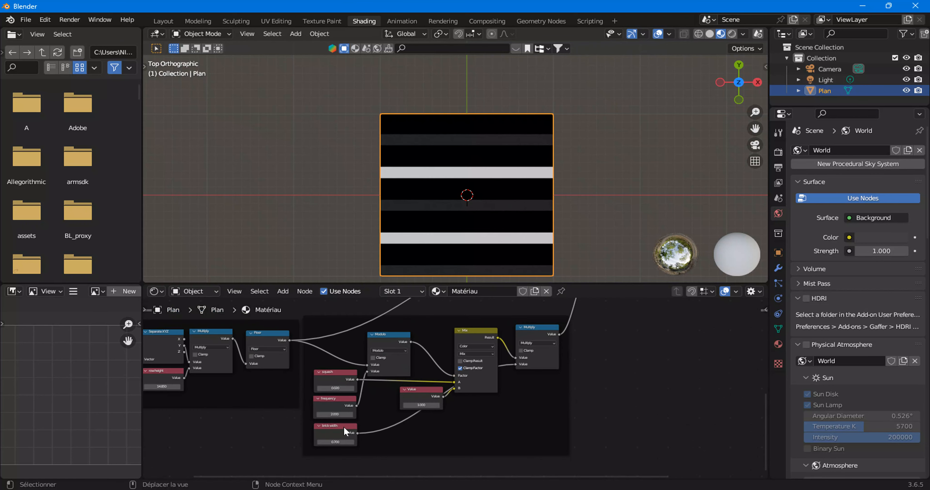
scroll(425, 389, "down", 2)
middle_click_drag(510, 367, 416, 432)
scroll(508, 385, "down", 2)
middle_click_drag(508, 385, 398, 413)
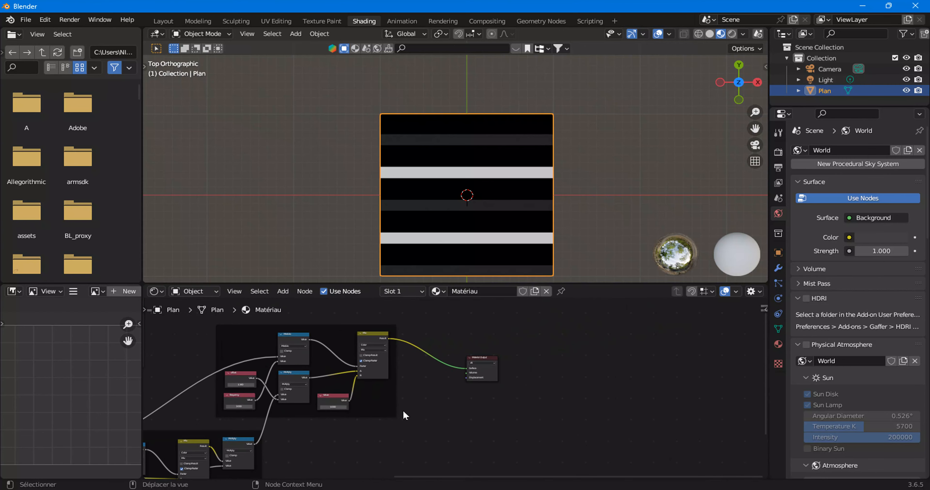
left_click_drag(490, 379, 604, 358)
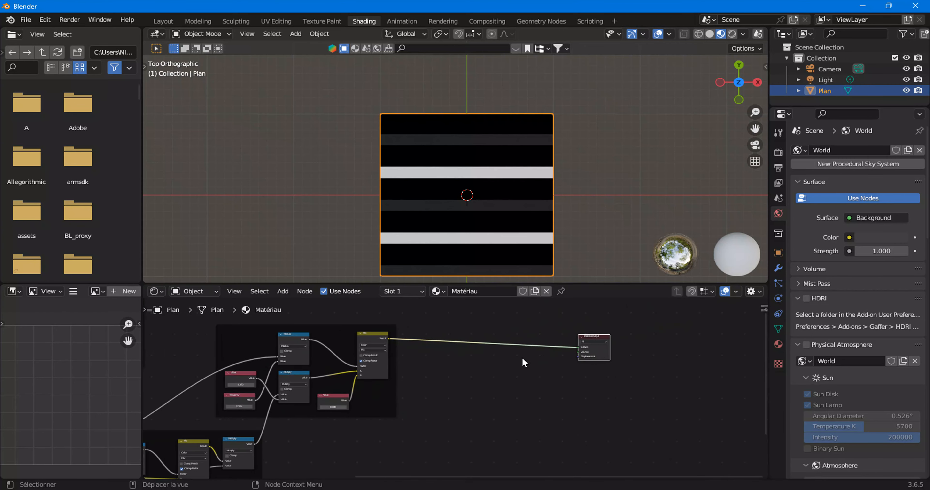
- Move the Brick Texture node to the far right of the graph, beyond the Material Output
scroll(306, 341, "down", 2)
left_click_drag(213, 316, 714, 354)
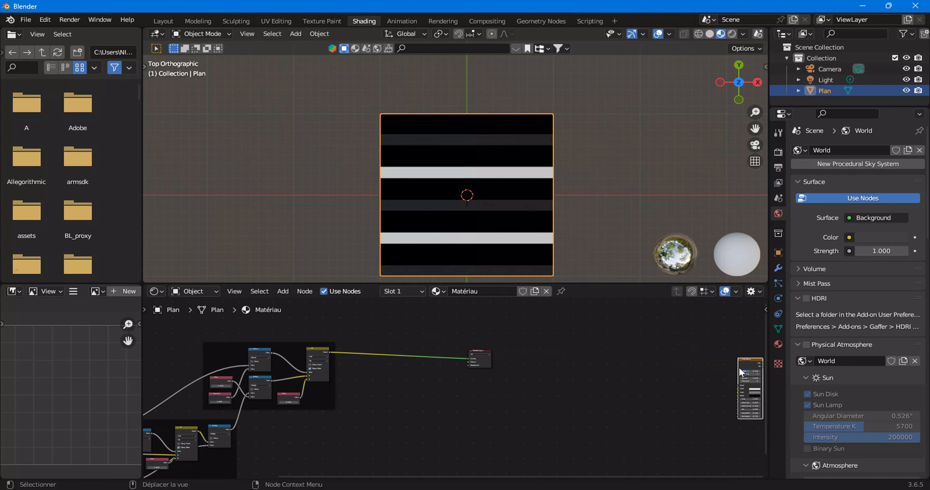
left_click_drag(745, 359, 704, 372)
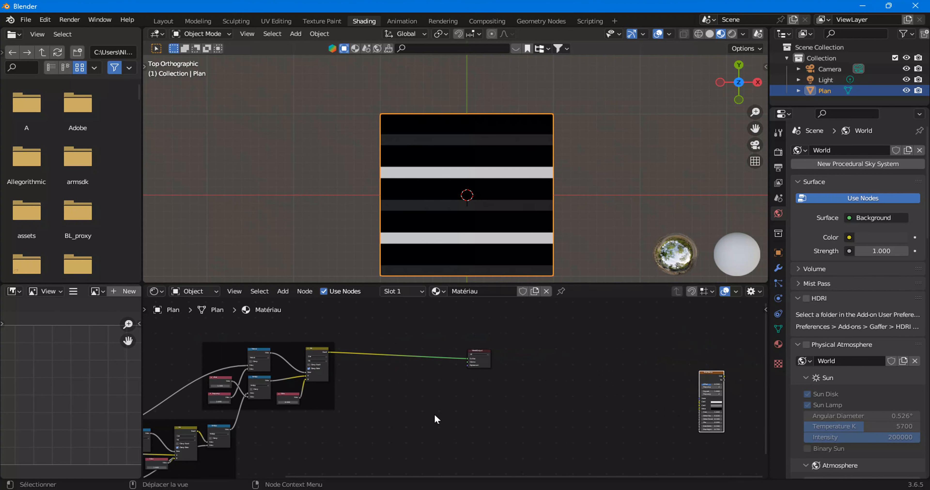
key("Tab")
- Move the Material Output a little farther from the upper Mix node and maximize the node editor
middle_click_drag(510, 362, 401, 451)
middle_click_drag(471, 400, 386, 435)
left_click_drag(528, 354, 564, 343)
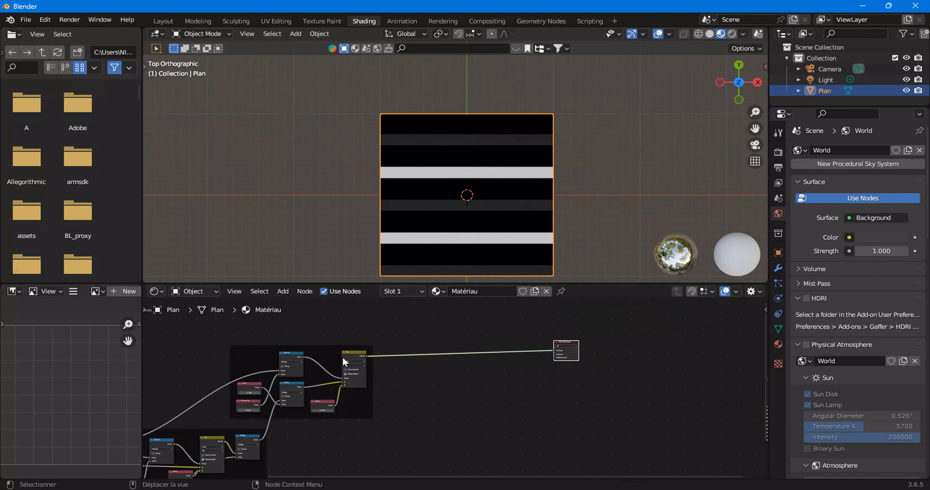
key("ctrl+space")
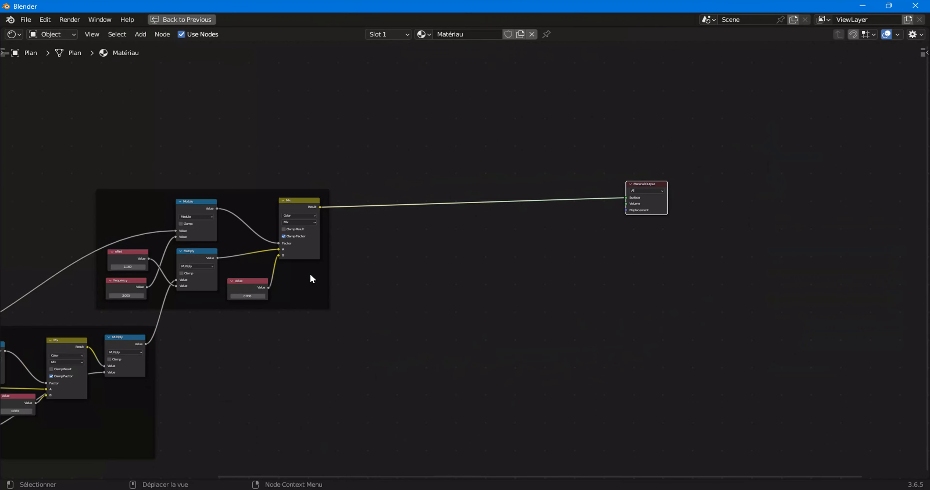
scroll(312, 278, "down", 2)
scroll(383, 310, "up", 2)
scroll(296, 247, "up", 1)
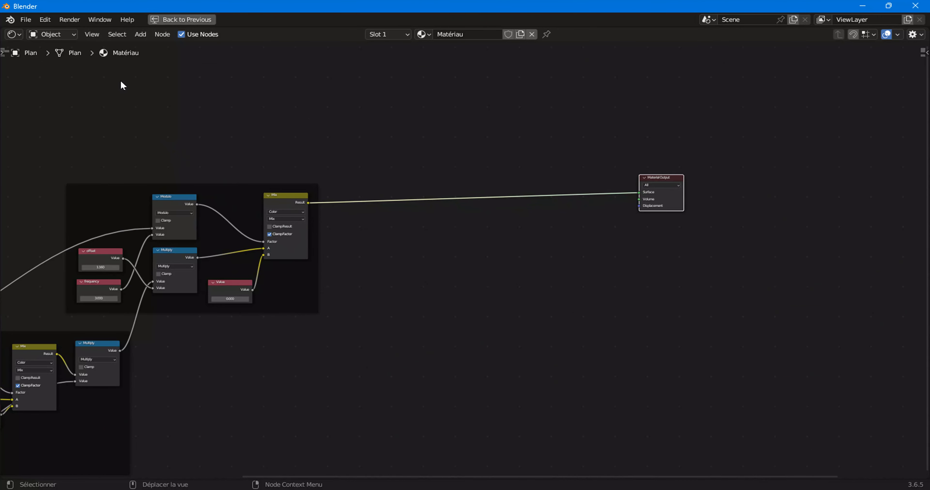
- Add a Texture Coordinate node in the empty area beyond the framed Mix node
left_click(140, 38)
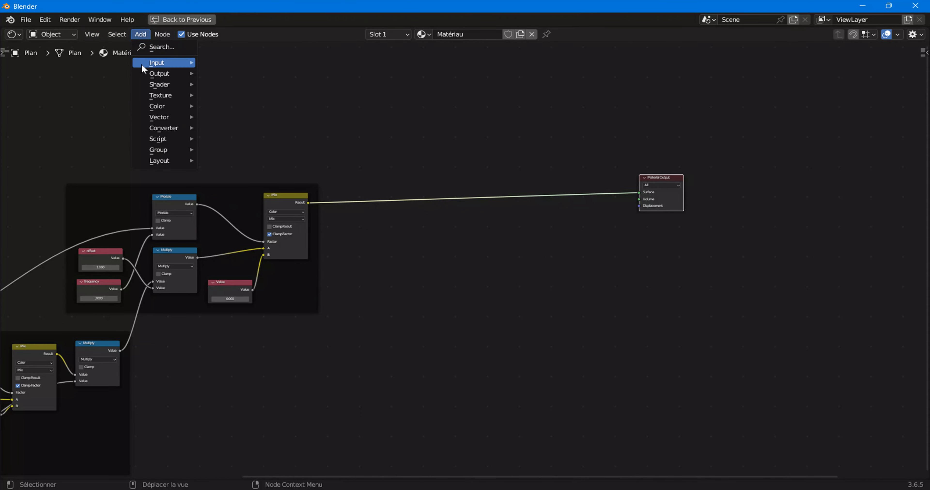
mouse_move(163, 63)
left_click(252, 240)
left_click(359, 255)
scroll(359, 254, "up", 1)
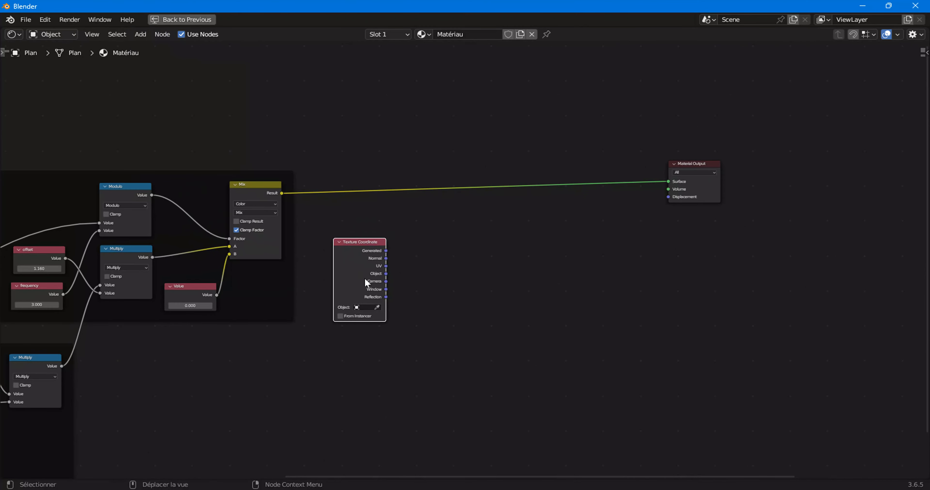
- Add a Separate XYZ node beside Texture Coordinate, link Generated to its Vector input, and move both nodes lower
middle_click_drag(352, 291, 141, 341, "ctrl")
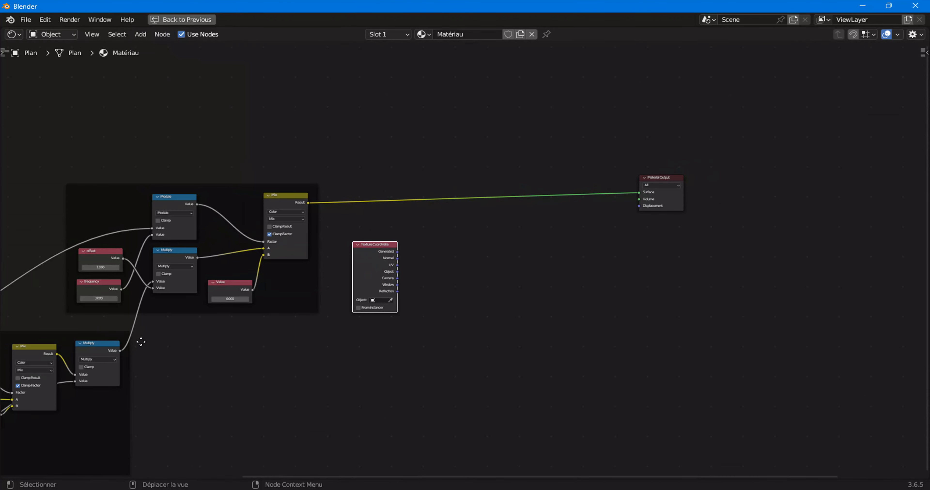
key("Home")
left_click_drag(84, 309, 67, 313)
scroll(469, 310, "up", 4)
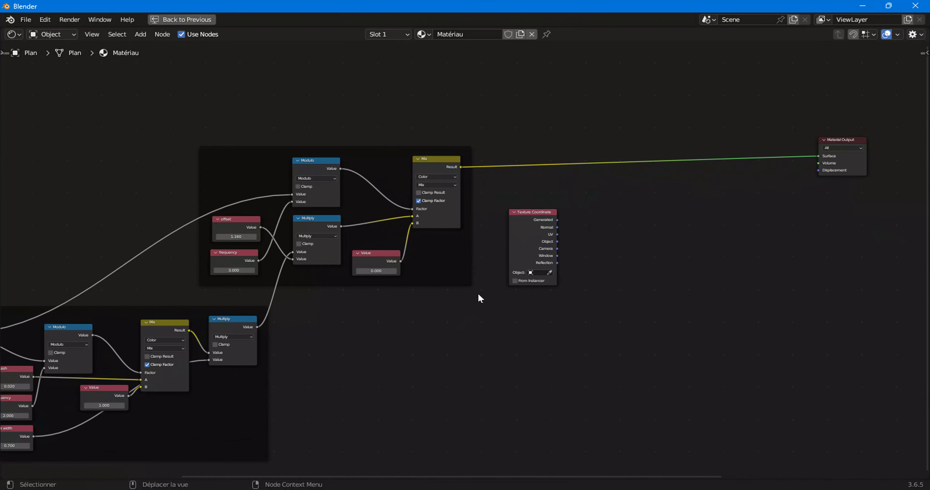
middle_click_drag(511, 267, 300, 296)
scroll(305, 295, "up", 2)
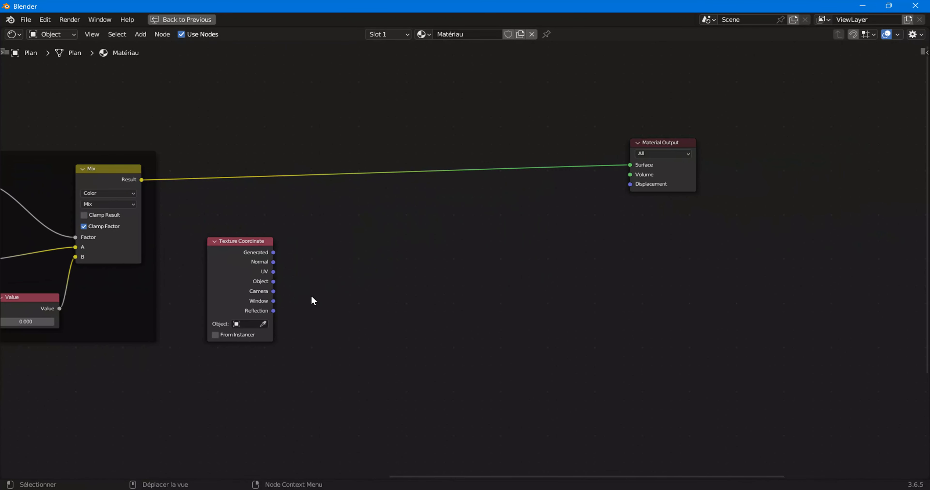
left_click(139, 35)
mouse_move(159, 127)
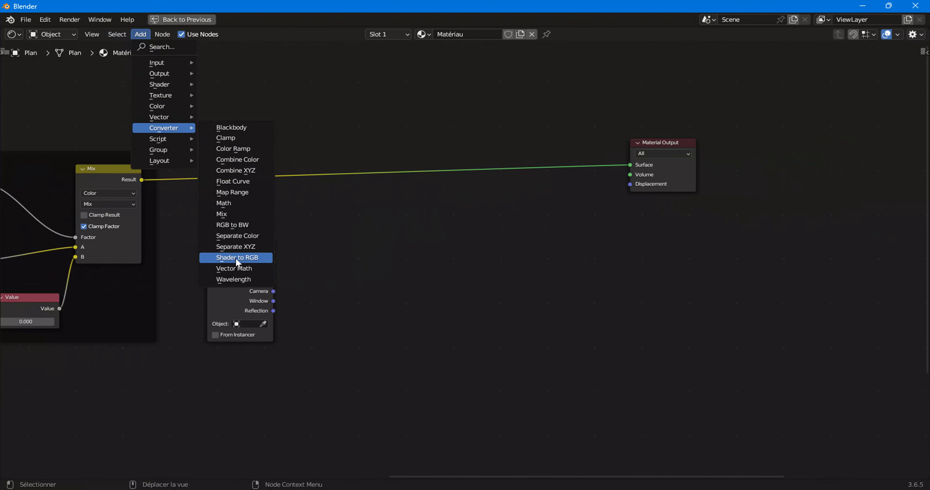
left_click(245, 246)
left_click(279, 274)
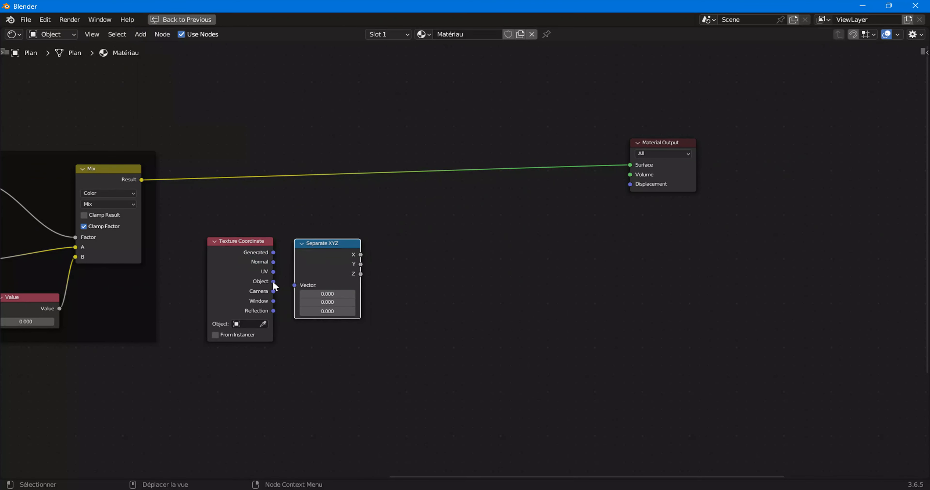
left_click_drag(273, 252, 318, 269)
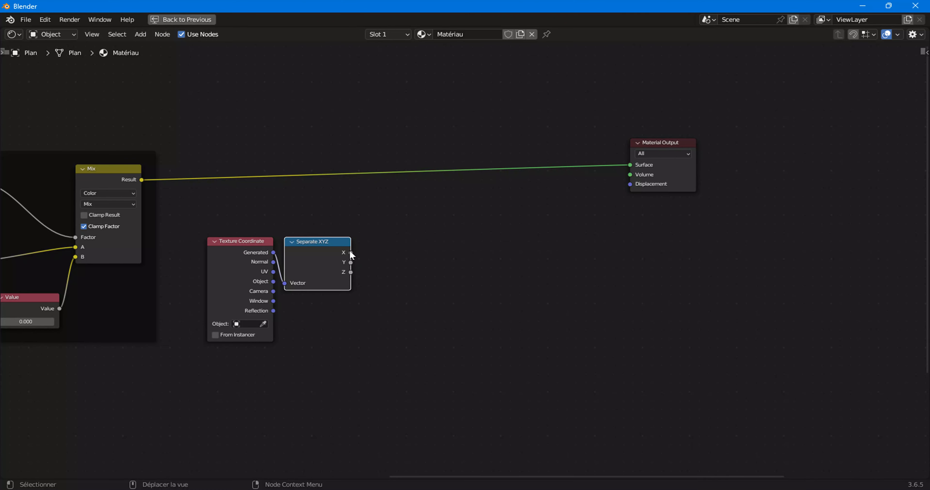
left_click(254, 239, "shift")
left_click_drag(317, 263, 302, 304)
- Add a Math node set to Add and feed its two Value inputs from the Mix Result and the Separate XYZ X output
left_click(117, 175)
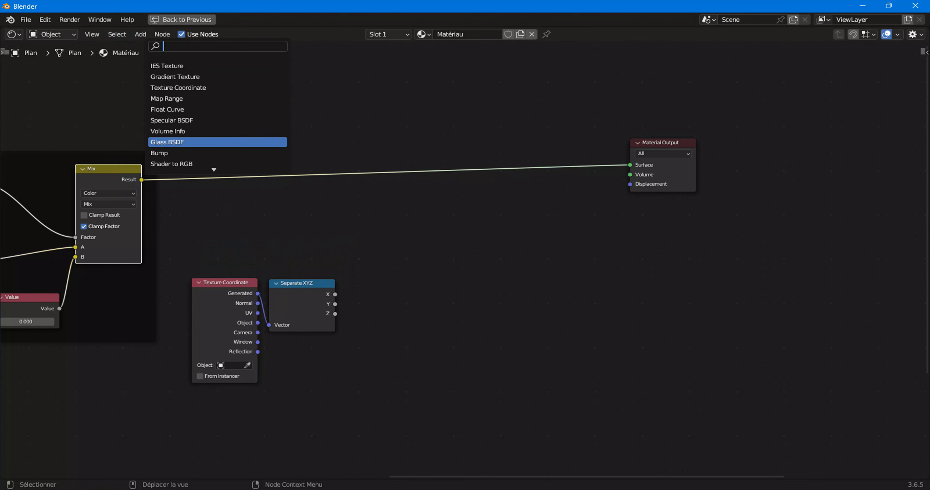
left_click(137, 35)
mouse_move(169, 129)
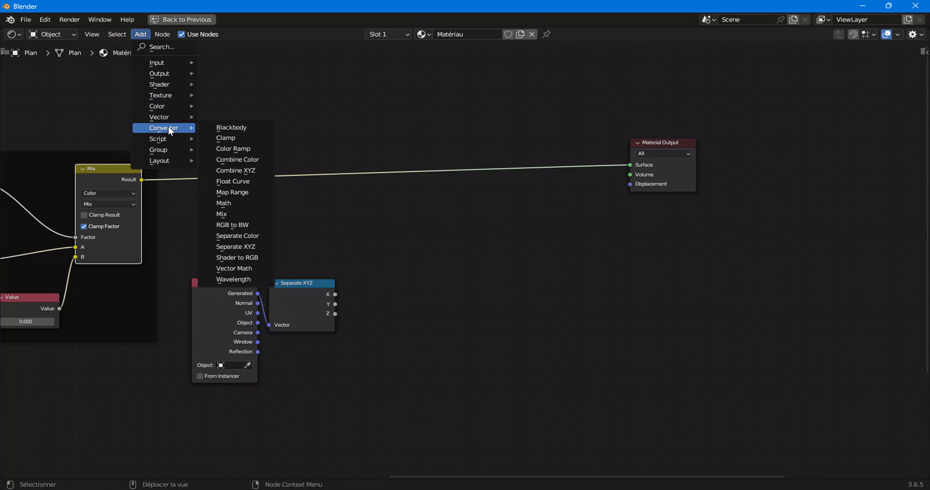
left_click(245, 203)
left_click(402, 227)
left_click_drag(140, 180, 369, 247)
left_click_drag(334, 295, 370, 257)
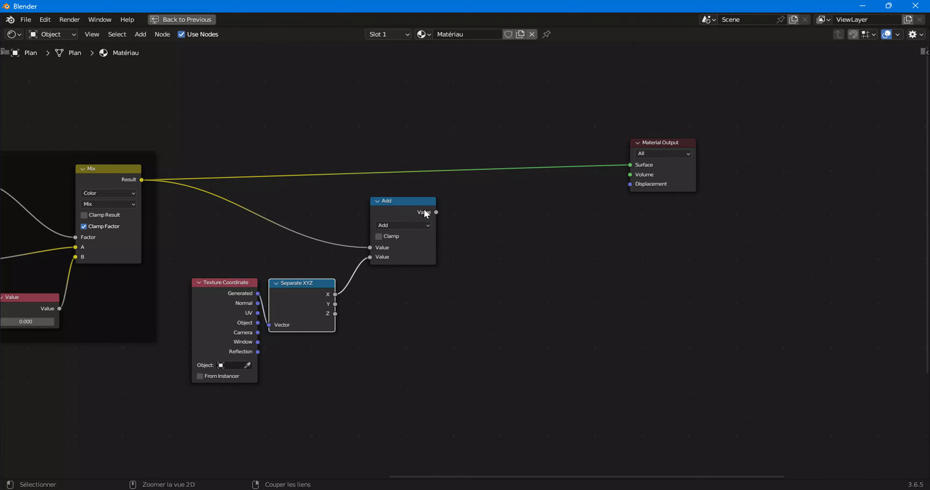
- Connect the Add node to the Material Output's Surface and rearrange the Add, Texture Coordinate and Separate XYZ nodes more compactly
key("ctrl+space")
left_click(433, 365, "shift")
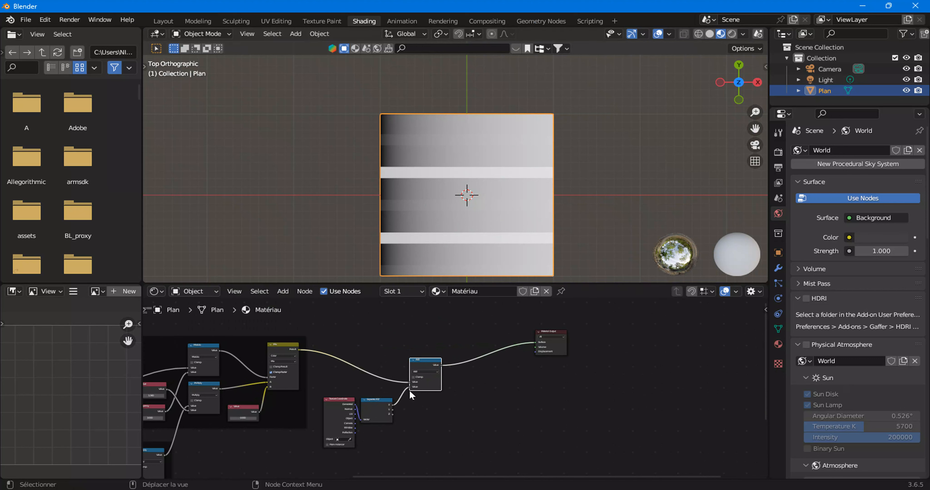
scroll(441, 380, "up", 2)
left_click_drag(405, 353, 407, 315)
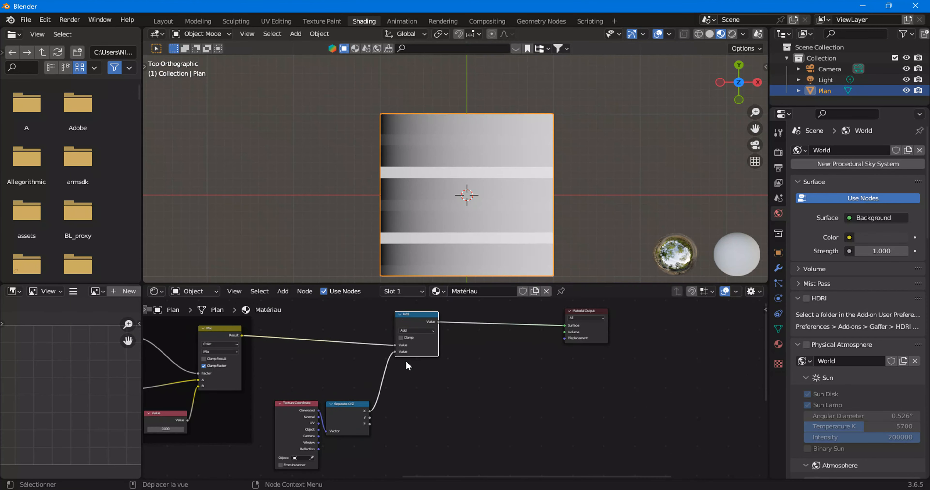
left_click(311, 408)
left_click(332, 418, "shift")
left_click_drag(332, 419, 346, 375)
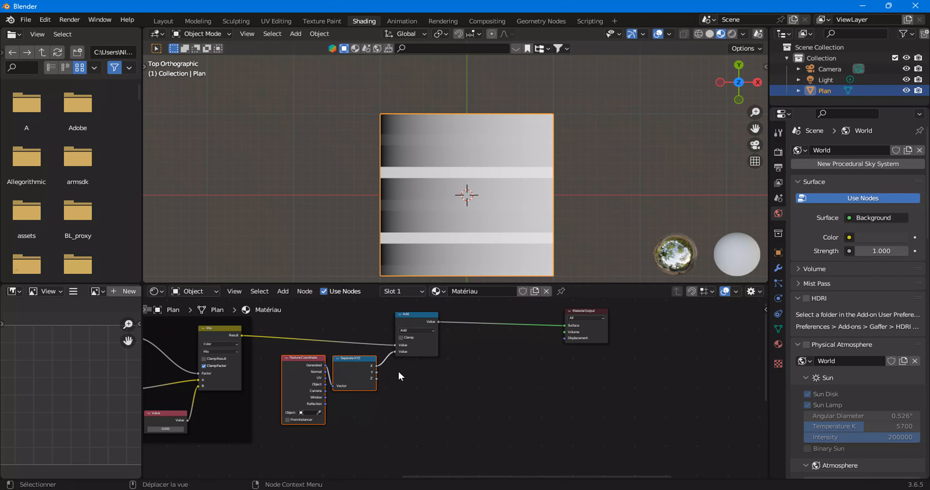
left_click_drag(409, 330, 408, 318)
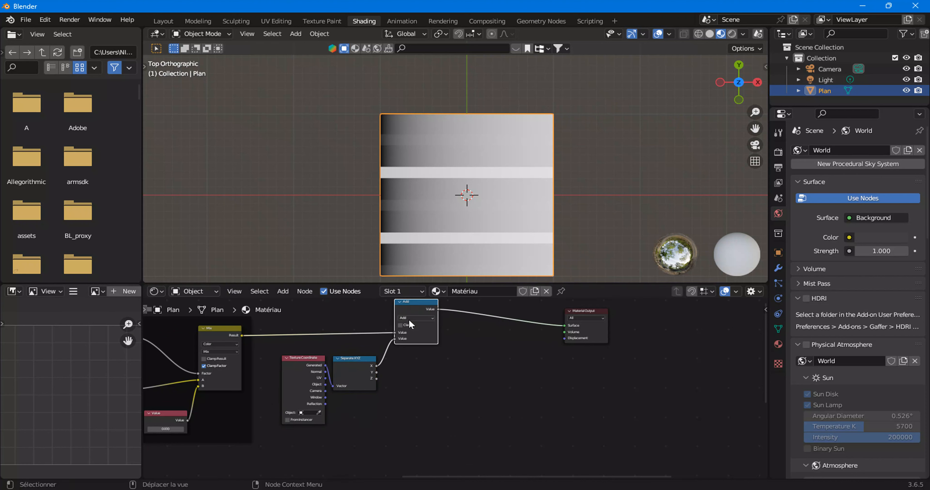
- Insert a second Math node between Add and the Material Output and set its operation to Divide
key("ctrl+space")
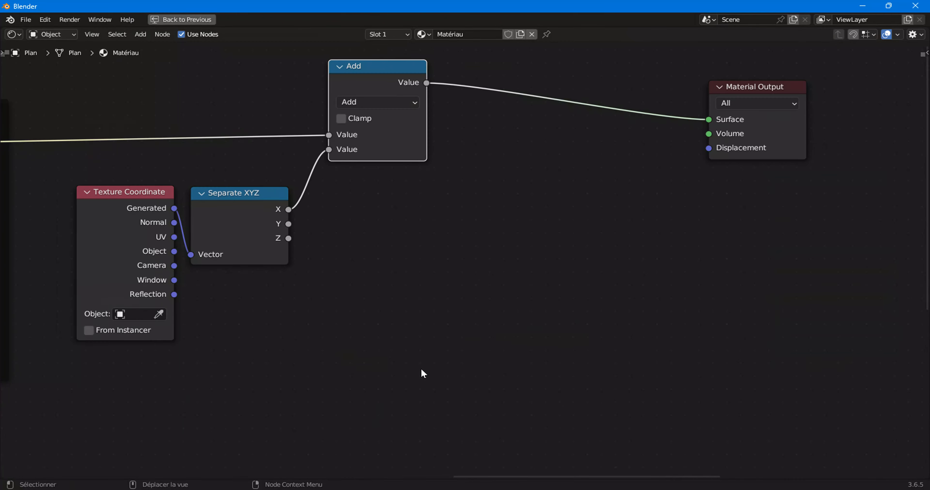
middle_click_drag(421, 373, 419, 304, "ctrl")
scroll(417, 318, "down", 3)
scroll(414, 253, "down", 1)
scroll(411, 184, "up", 1)
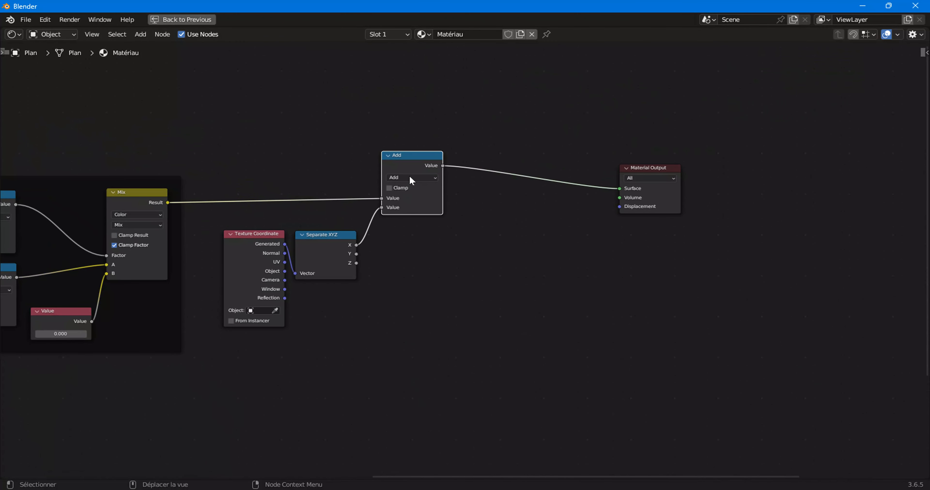
right_click(404, 161)
left_click(377, 183)
left_click(472, 185)
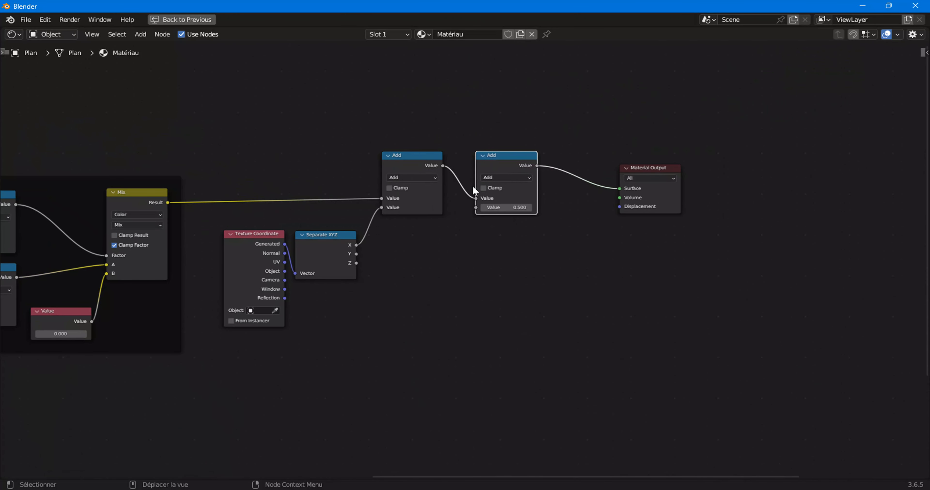
left_click(495, 176)
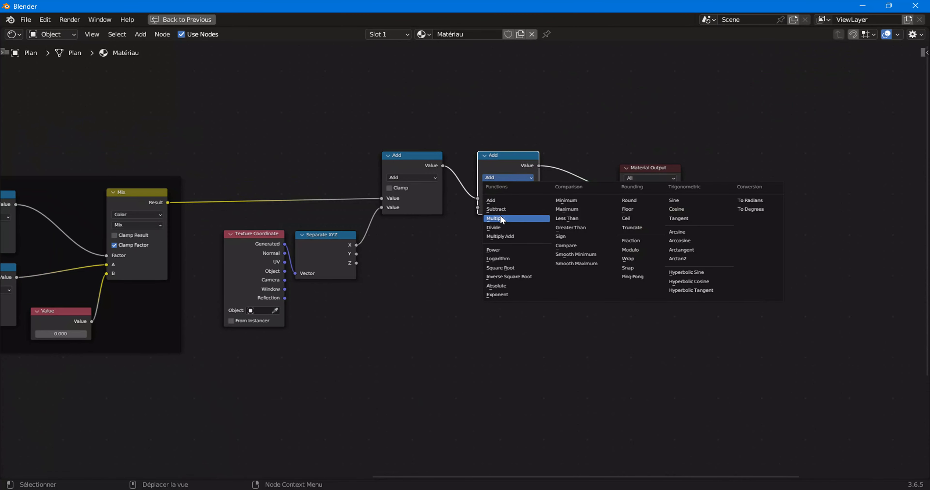
left_click(500, 227)
- Link the lower frame's final Multiply output to the second Value input of Divide and move the Divide node down
scroll(490, 235, "down", 2)
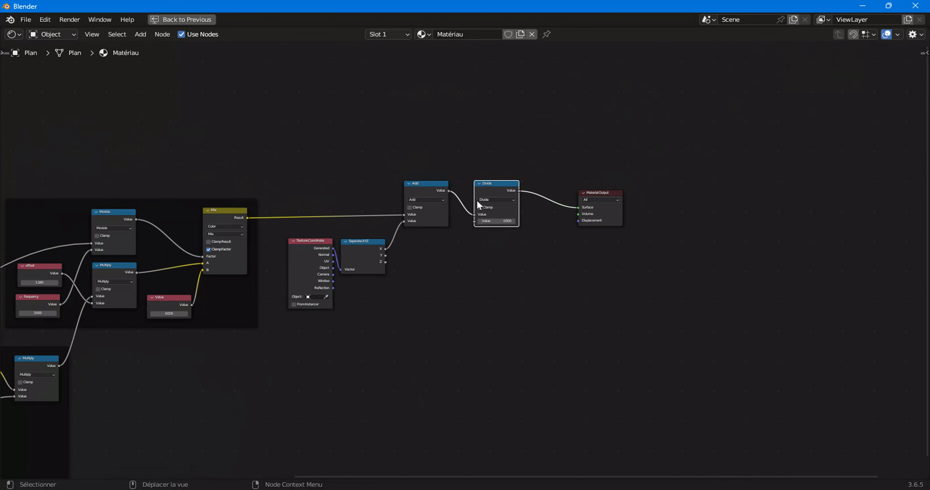
scroll(477, 202, "up", 2)
scroll(454, 253, "down", 2)
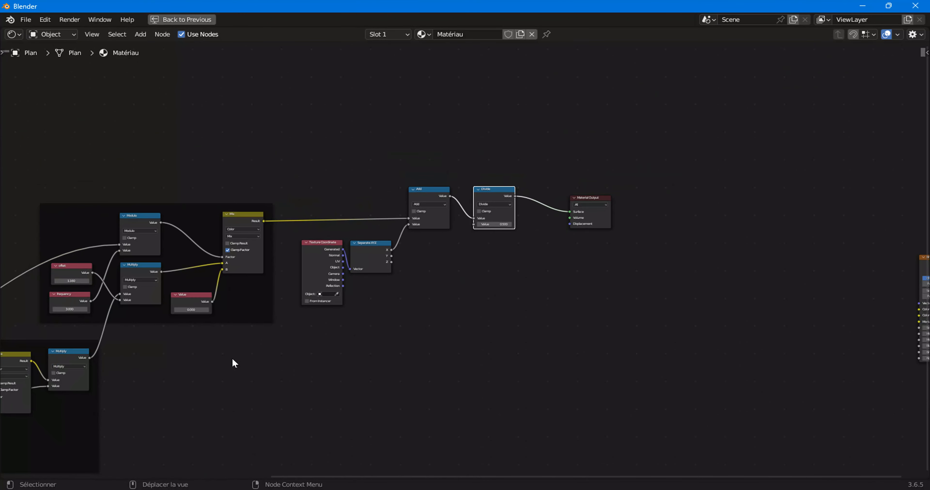
scroll(80, 350, "down", 1)
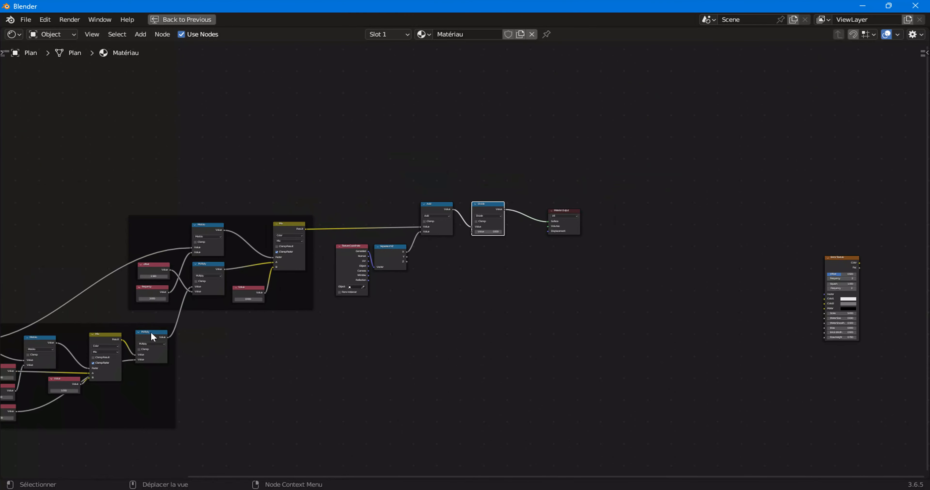
left_click_drag(168, 336, 487, 305)
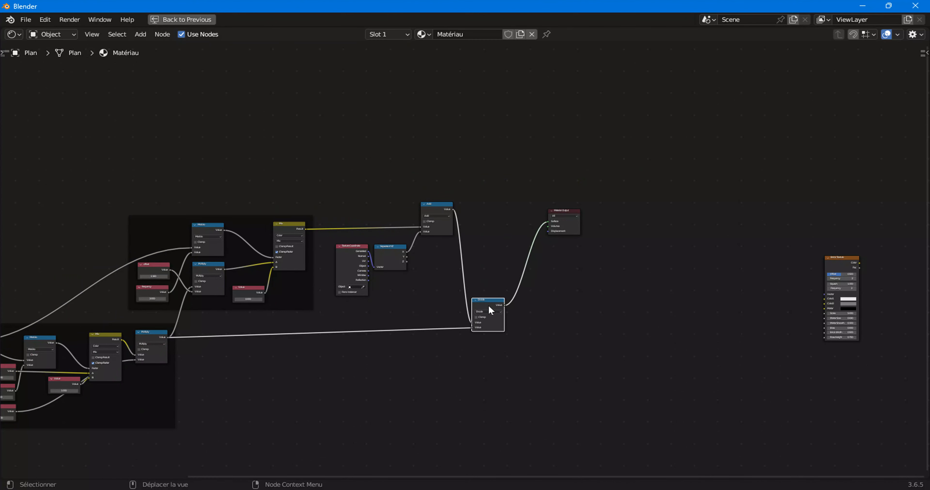
- Cut the link between Divide and the Material Output, reconnect it, and inspect the stripe gradients on the plane
right_click_drag(515, 267, 511, 290, "ctrl")
key("ctrl+space")
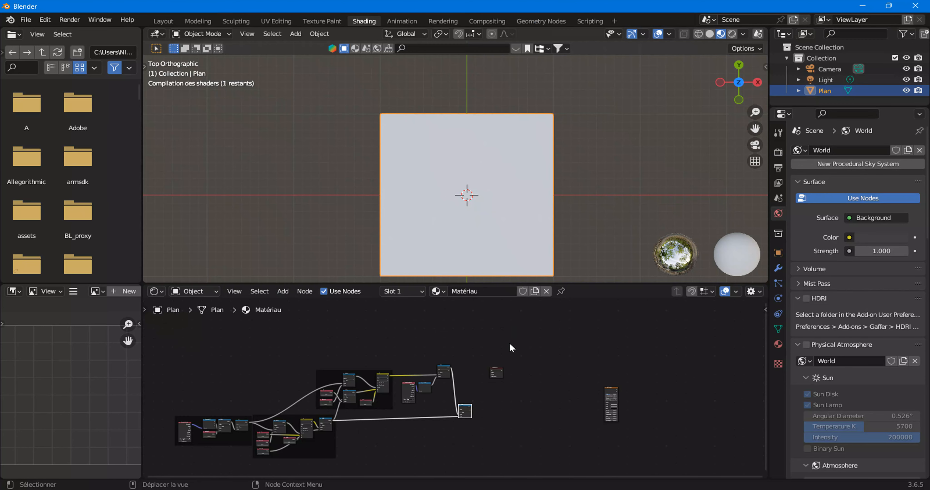
scroll(479, 398, "up", 1)
left_click(473, 423, "ctrl+shift")
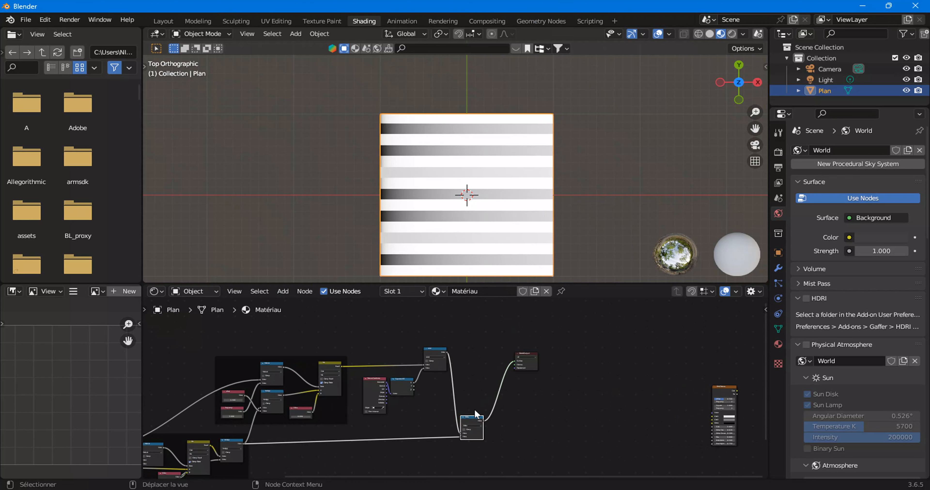
scroll(471, 173, "up", 4)
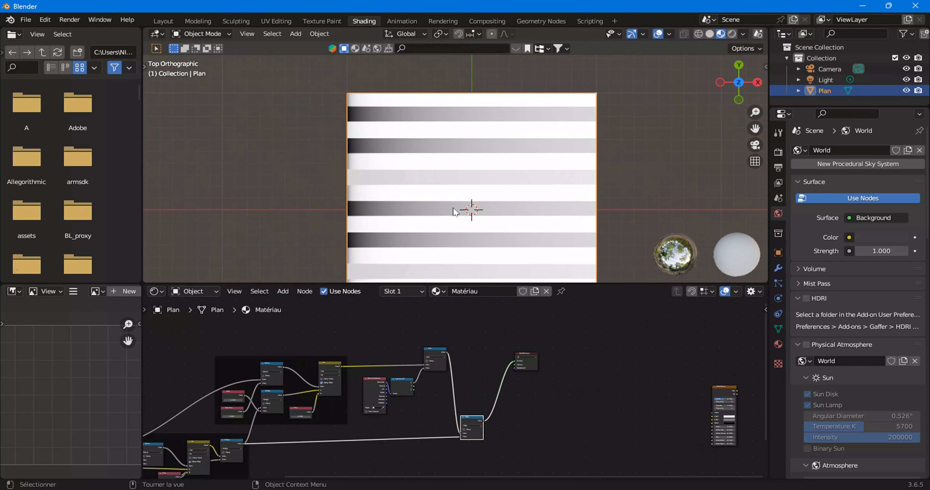
scroll(440, 377, "up", 4)
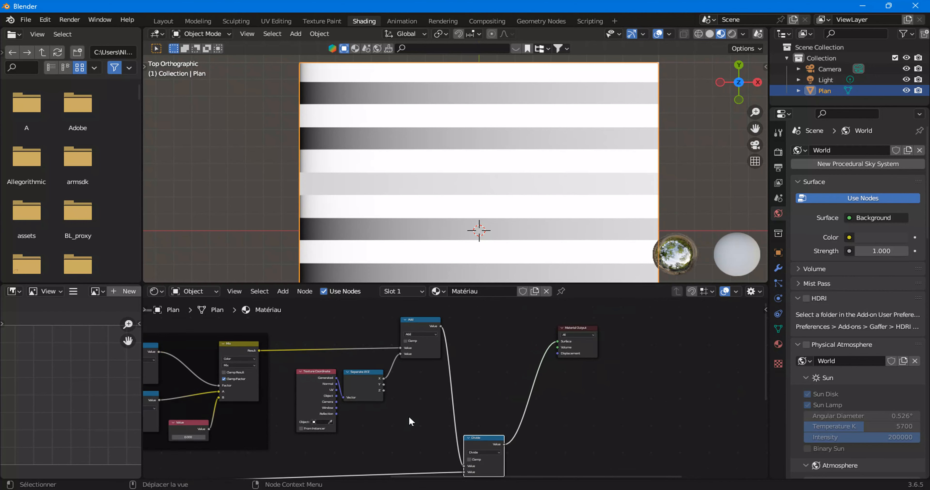
- Move the Material Output node down level with the Divide node, leaving space between them
key("KP_Decimal")
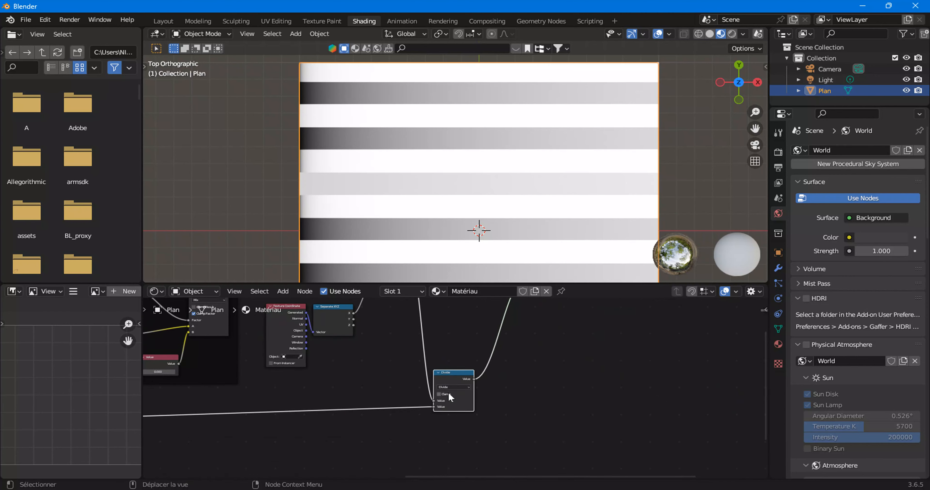
scroll(456, 384, "down", 2)
middle_click_drag(464, 364, 410, 405)
left_click_drag(468, 337, 521, 425)
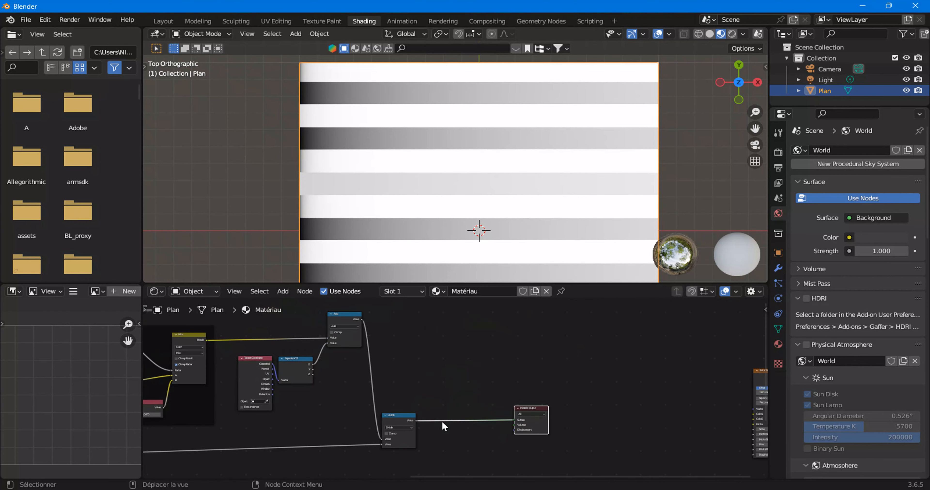
- Insert a new Math node on the link between Divide and the Material Output
scroll(395, 394, "up", 3)
middle_click_drag(444, 419, 469, 407)
key("ctrl+space")
scroll(399, 390, "down", 3)
left_click(143, 37)
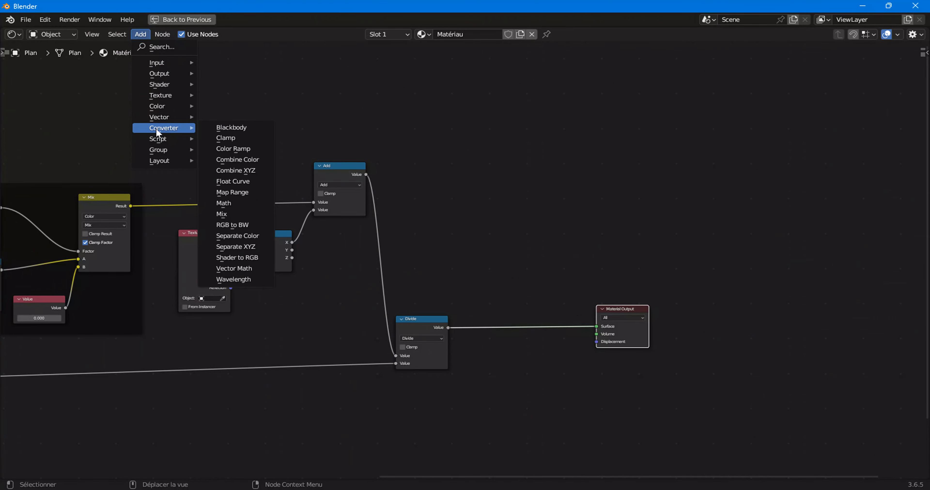
mouse_move(187, 128)
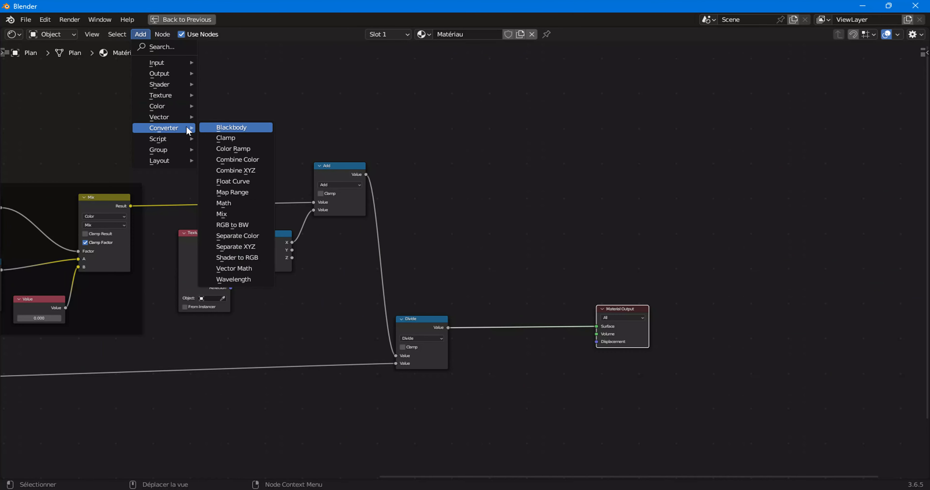
left_click(235, 204)
left_click(479, 317)
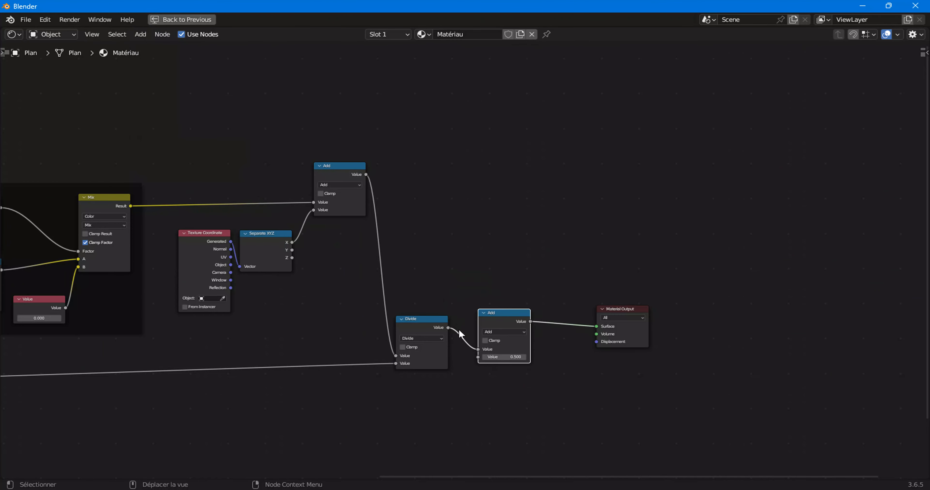
- Set the new Math node's operation to Floor and place it close beside the Divide node
scroll(506, 307, "up", 2)
middle_click_drag(490, 340, 437, 282)
left_click(444, 284)
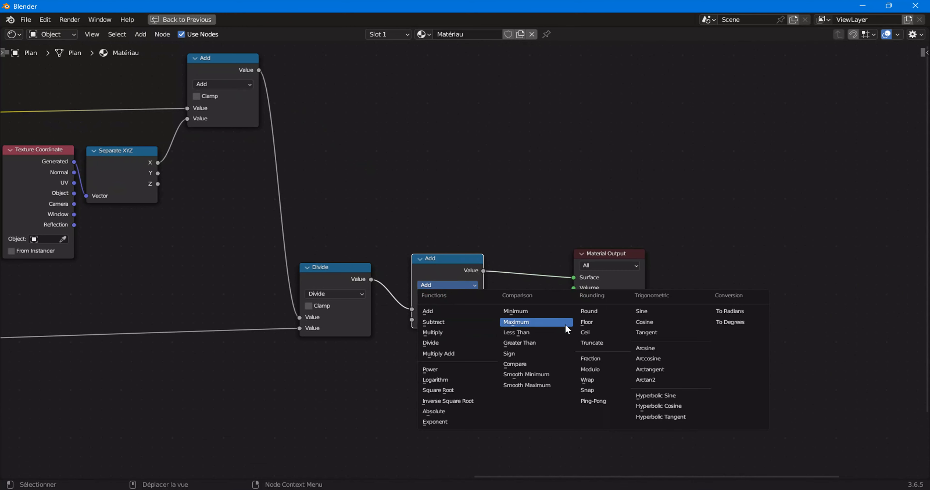
left_click(593, 322)
left_click_drag(431, 277, 411, 288)
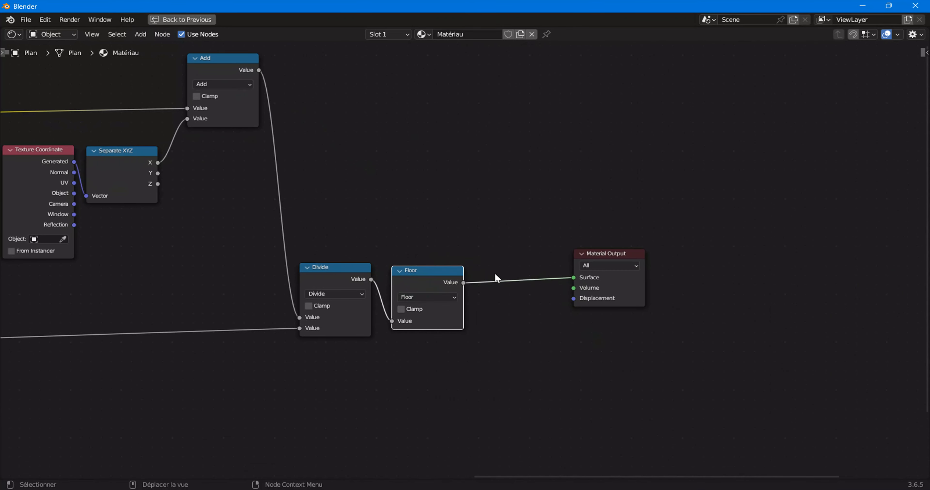
- Preview the Divide node by connecting its output directly to the Material Output, keeping its link to Floor
right_click_drag(505, 263, 480, 310, "ctrl")
key("ctrl+z")
left_click(357, 275)
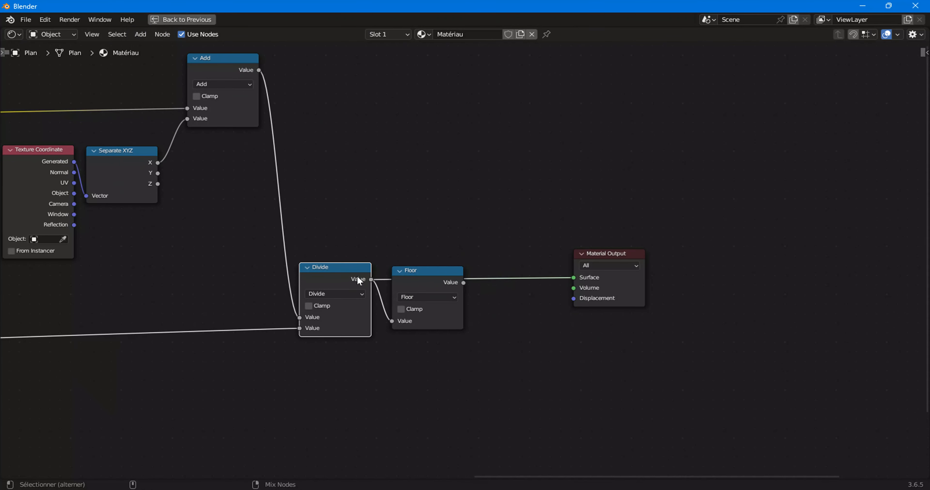
- Restore the full layout, preview the Floor node through the Material Output, and examine the pattern across the whole plane
key("ctrl+space")
left_click(447, 399)
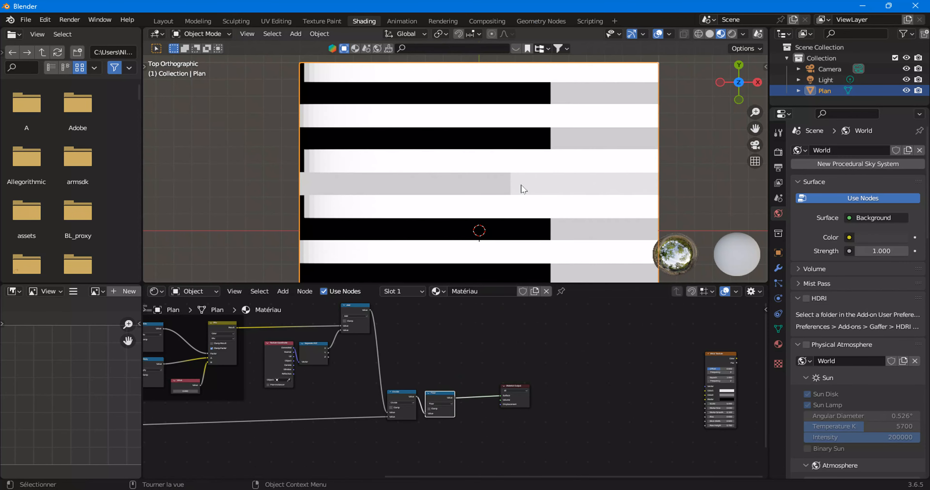
scroll(523, 189, "down", 2)
left_click_drag(755, 128, 757, 84)
scroll(426, 180, "down", 2)
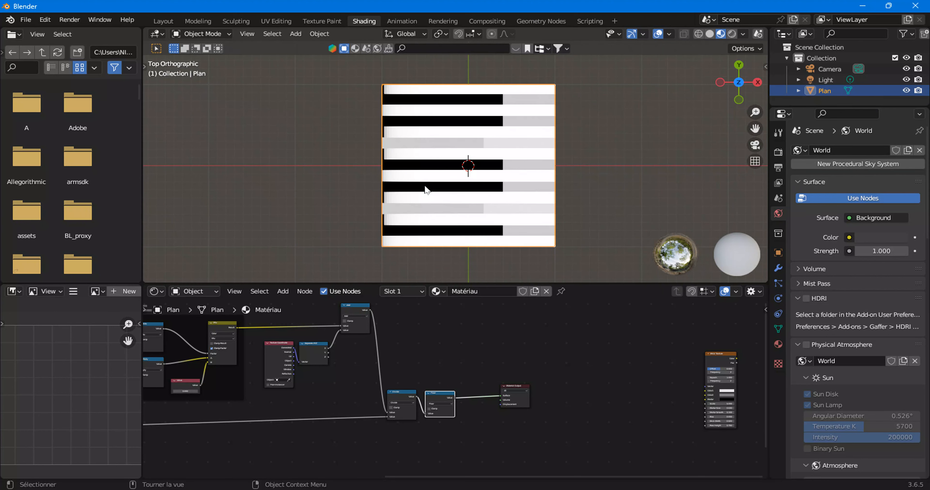
scroll(434, 434, "up", 2)
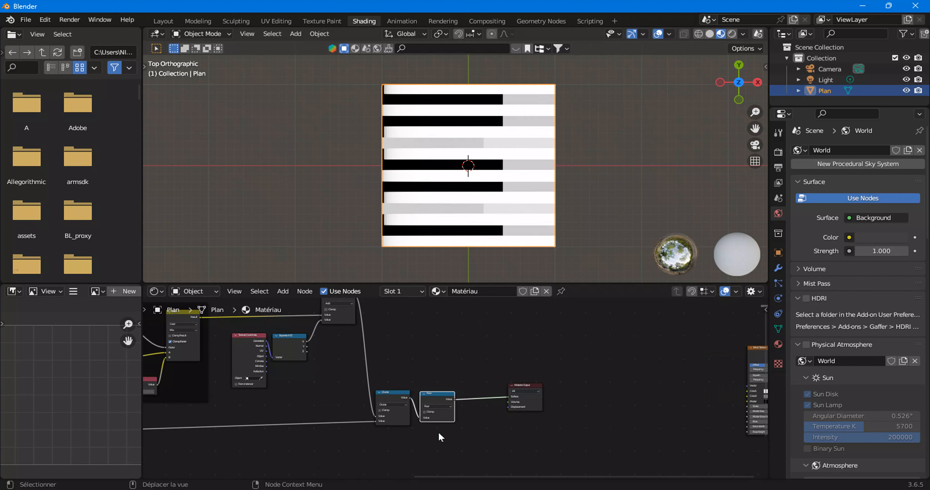
- Group the second Texture Coordinate, Separate XYZ, Add, Divide and Floor nodes in a frame
left_click(397, 383)
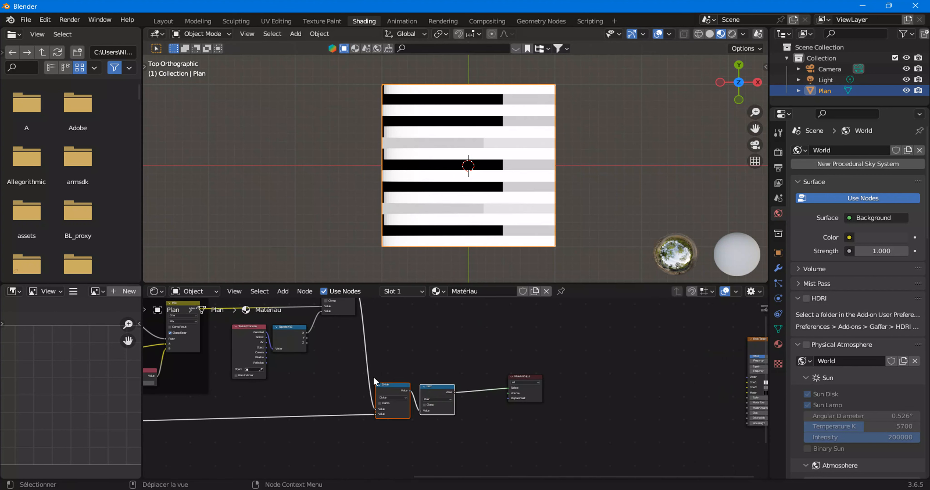
scroll(254, 304, "down", 1)
left_click_drag(256, 306, 447, 420)
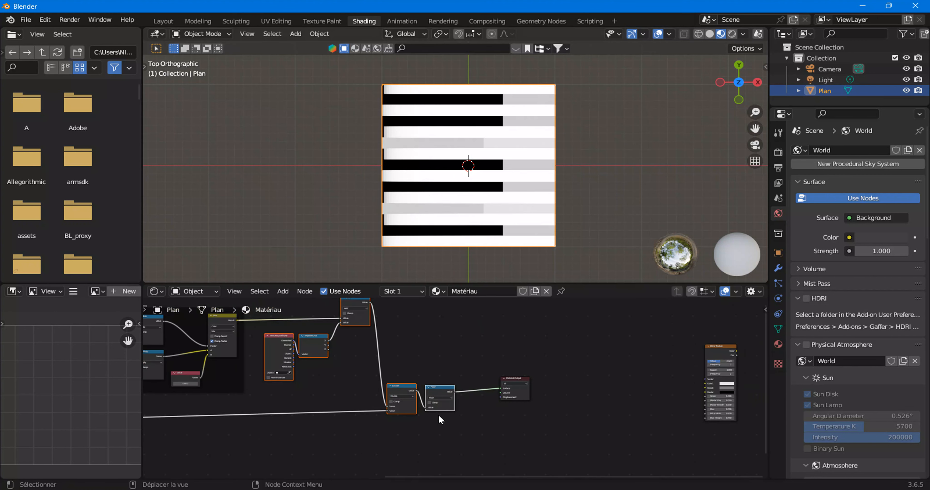
key("ctrl+j")
scroll(397, 390, "down", 4)
left_click(377, 418)
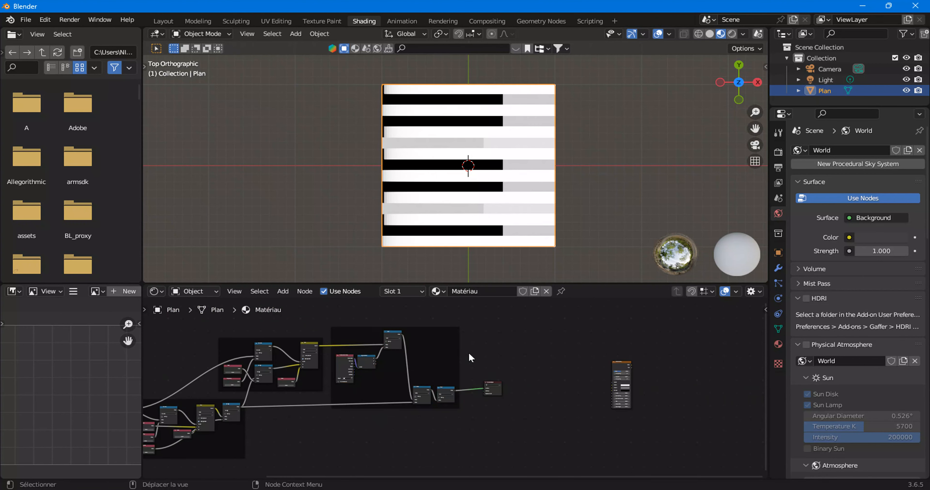
- Move the Material Output farther from the new frame and cut its link from the Floor node
mouse_move(488, 390)
left_mouse_down()
mouse_move(510, 394)
mouse_move(501, 399)
left_mouse_up()
scroll(495, 393, "up", 1)
right_click_drag(496, 393, 467, 415, "ctrl")
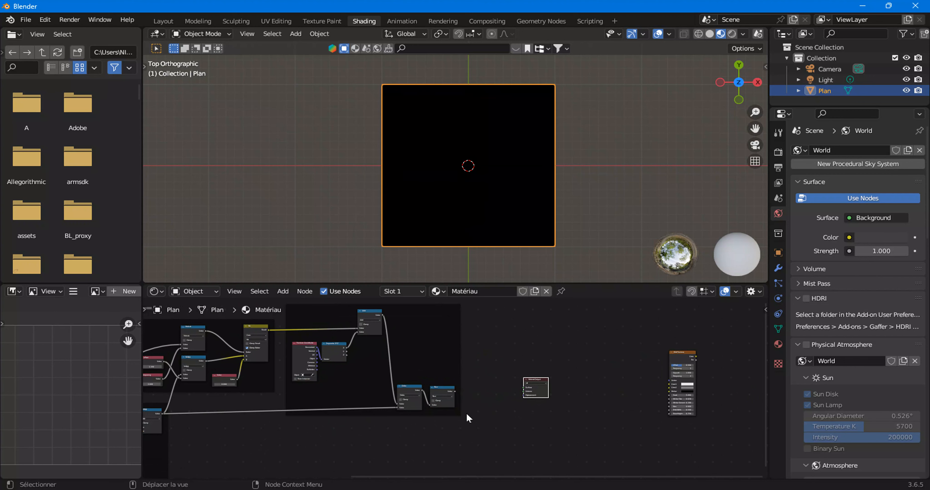
middle_click_drag(452, 416, 408, 386)
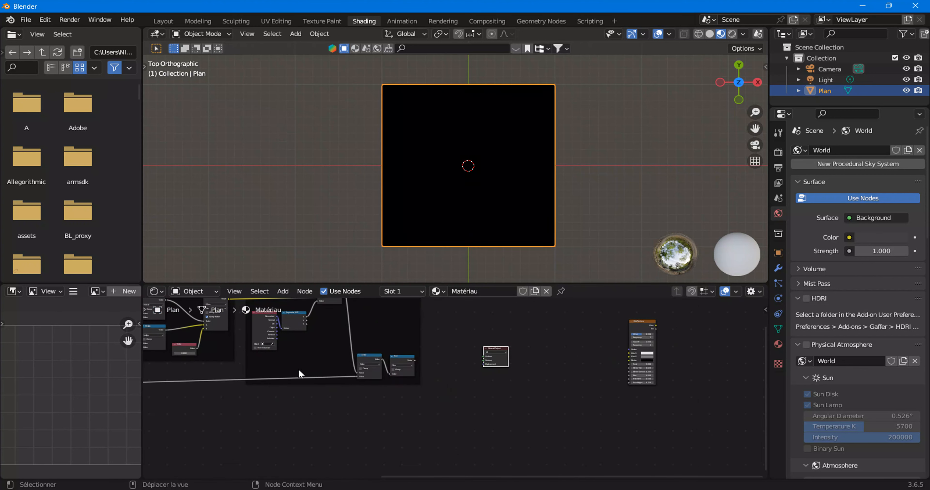
- Maximize the node editor and add a new Texture Coordinate node below the latest frame
key("ctrl+space")
scroll(314, 379, "down", 6)
middle_click_drag(293, 346, 377, 363)
left_click(137, 33)
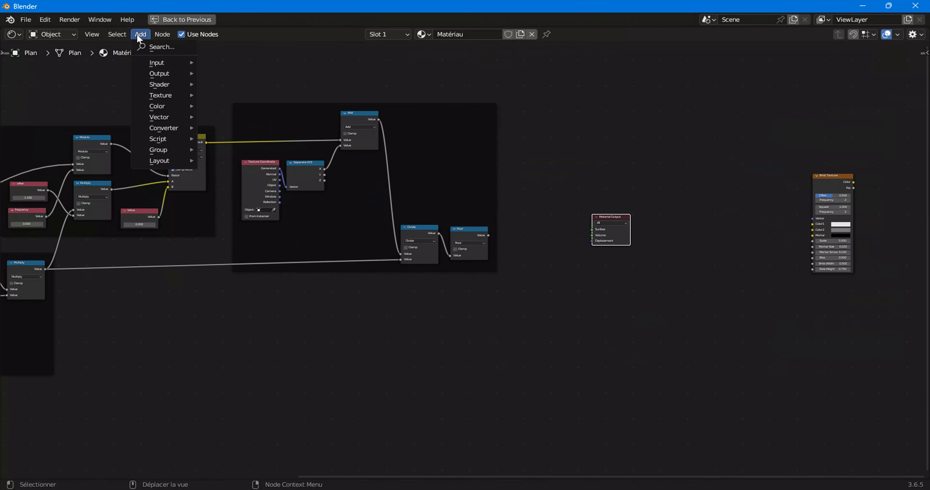
mouse_move(163, 63)
left_click(243, 246)
left_click(243, 294)
scroll(242, 294, "up", 2)
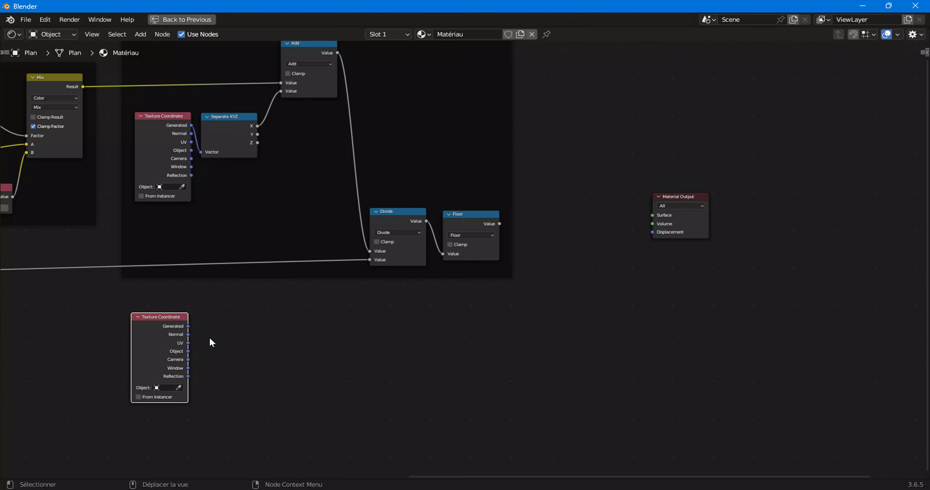
- Add a Separate XYZ node beside the new Texture Coordinate and connect Generated to its Vector input
scroll(185, 336, "up", 1)
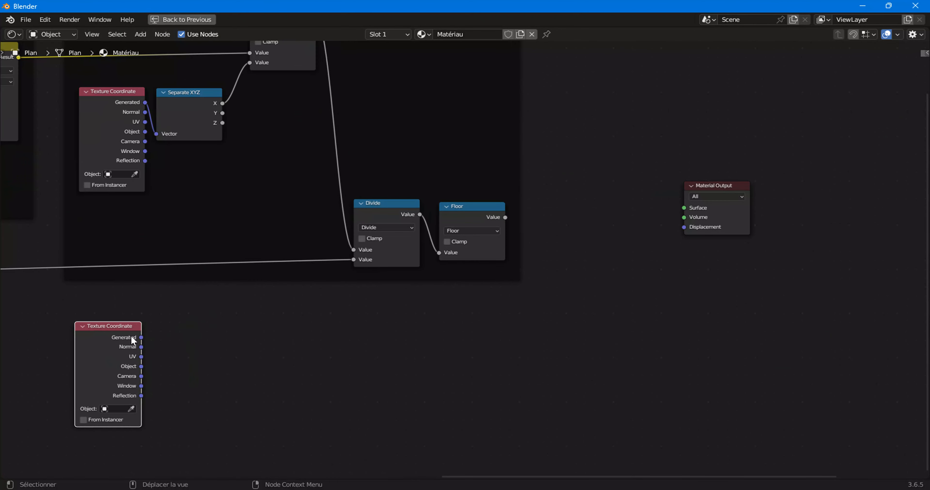
left_click(141, 35)
left_click(139, 34)
mouse_move(152, 127)
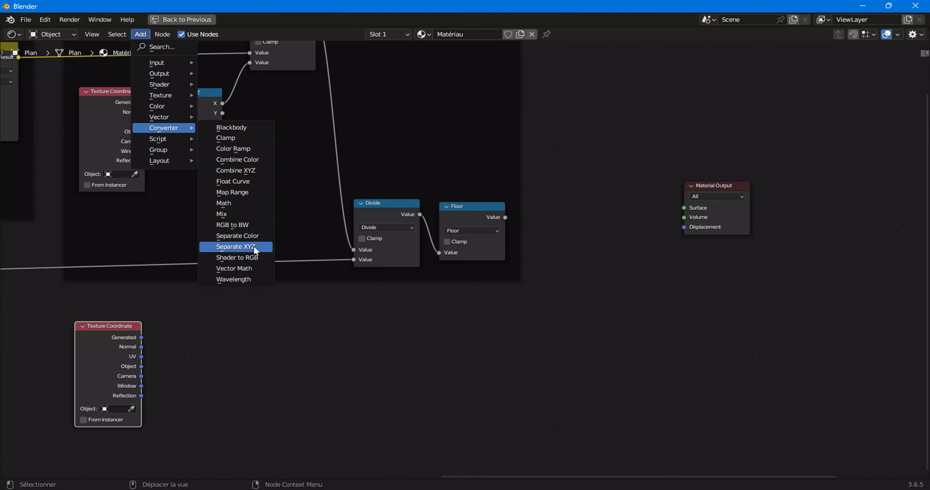
left_click(235, 246)
left_click(170, 330)
left_click_drag(141, 338, 173, 365)
scroll(273, 168, "down", 2)
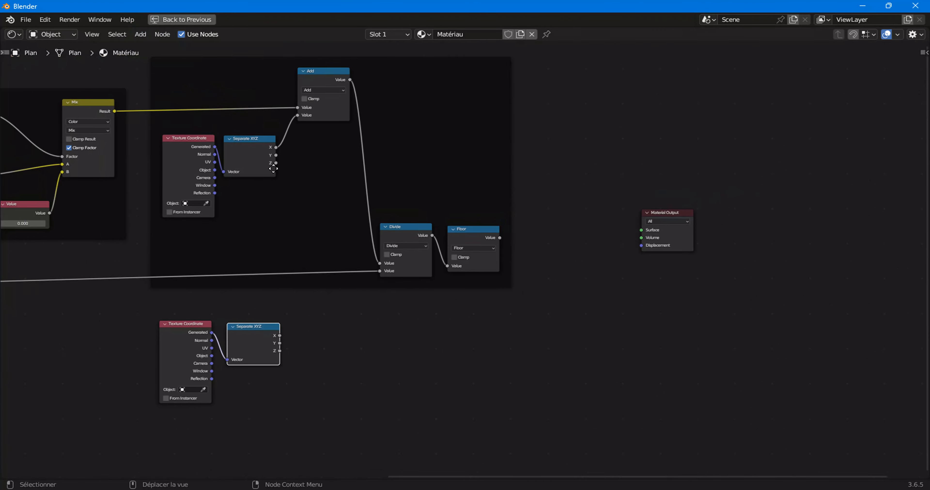
- Add a Math node and place it beside the new Separate XYZ node below the frame
middle_click_drag(273, 169, 274, 217)
scroll(274, 218, "up", 1)
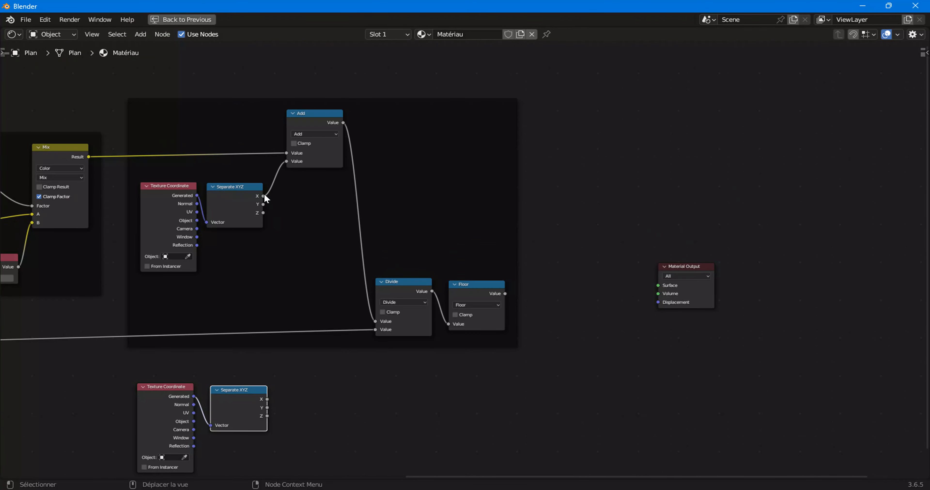
middle_click_drag(261, 377, 265, 380)
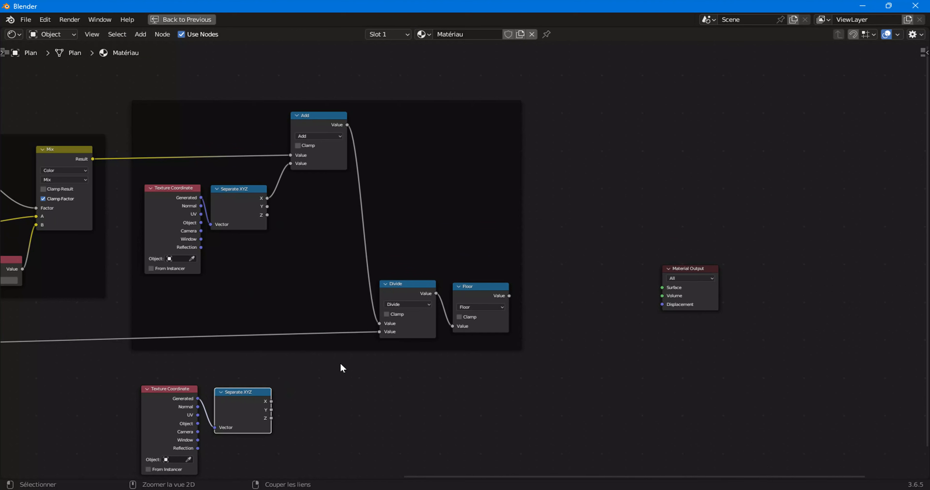
scroll(338, 376, "down", 1)
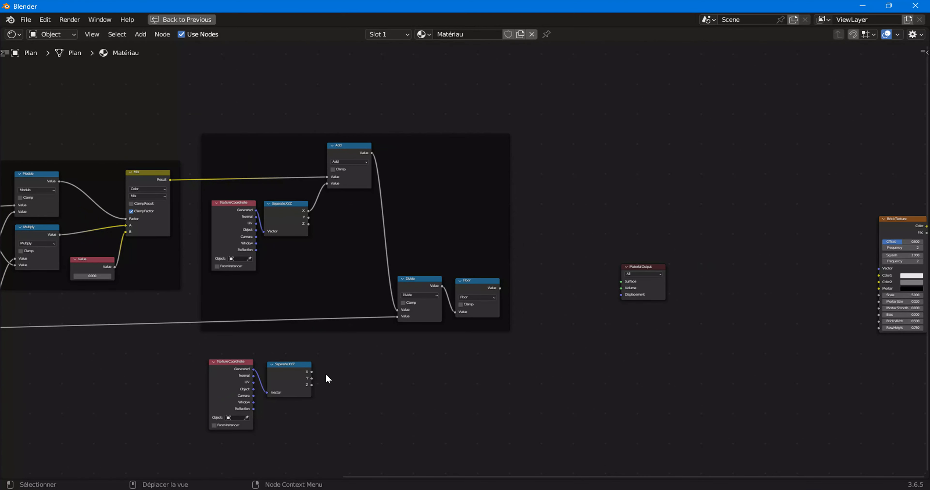
scroll(325, 374, "up", 1)
scroll(284, 369, "down", 1)
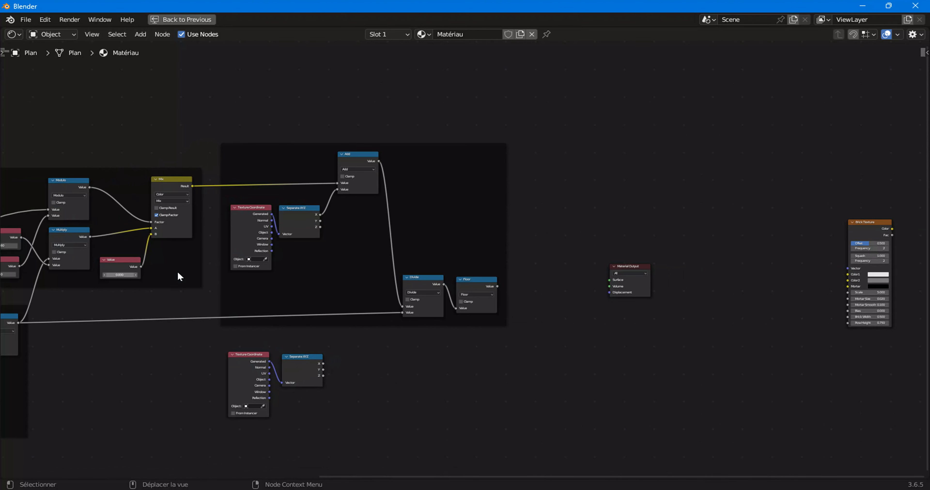
left_click(138, 37)
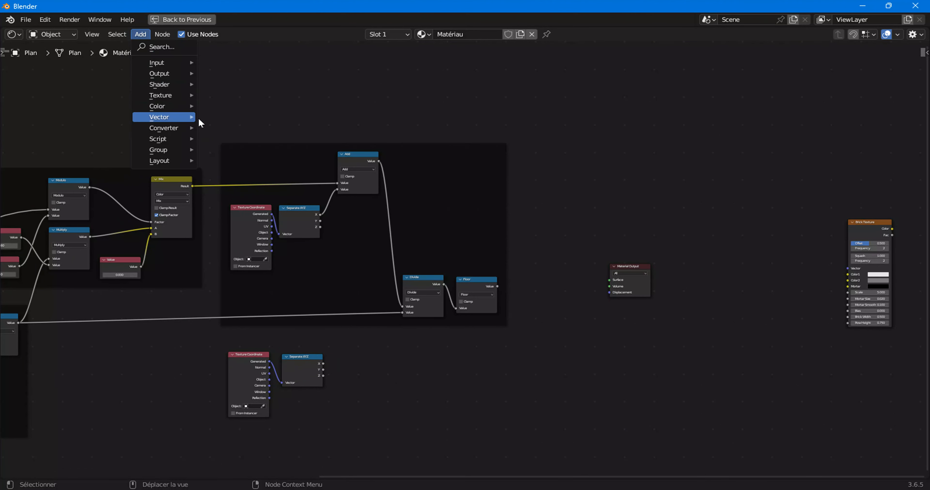
mouse_move(203, 134)
left_click(223, 203)
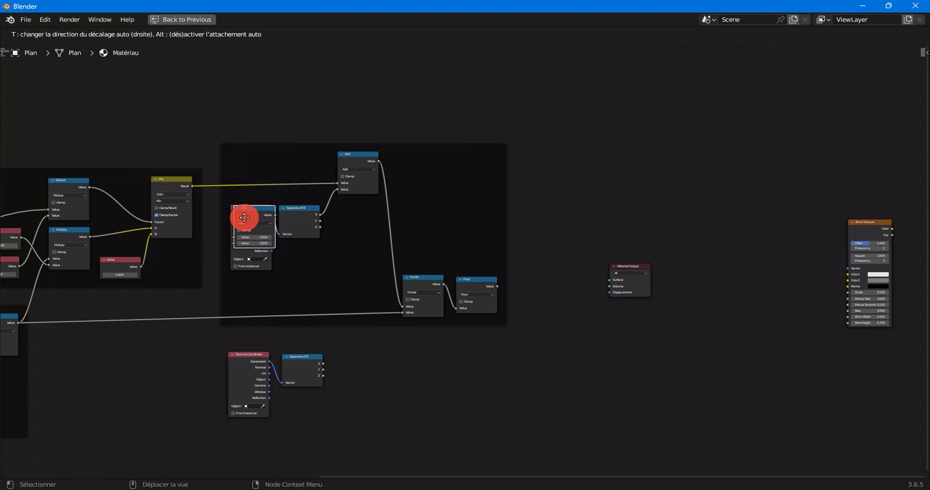
left_click(359, 373)
scroll(359, 373, "up", 1)
key("g")
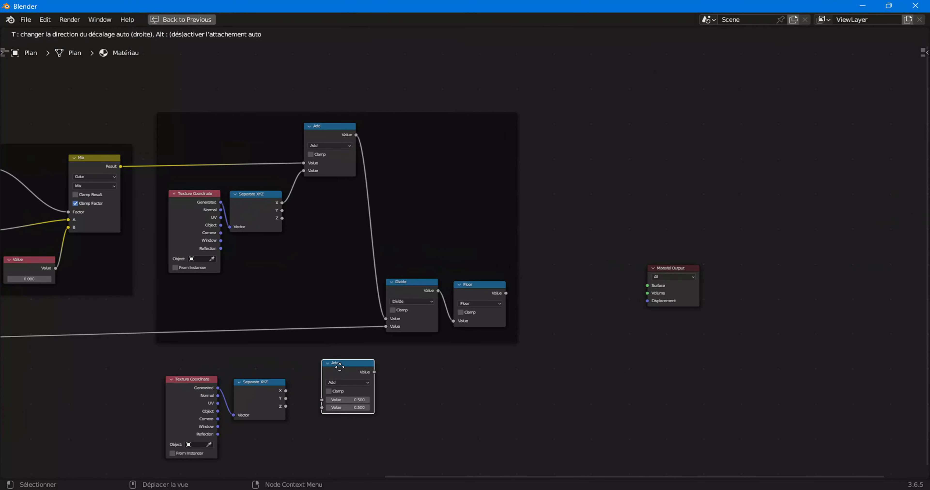
left_click(338, 378)
- Connect the Mix Result and Separate XYZ's X to the new Add node, and move the coordinate nodes closer to it
scroll(250, 356, "left", 5)
left_click_drag(196, 147, 400, 386)
left_click_drag(273, 337, 326, 372)
key("g")
left_click(349, 394)
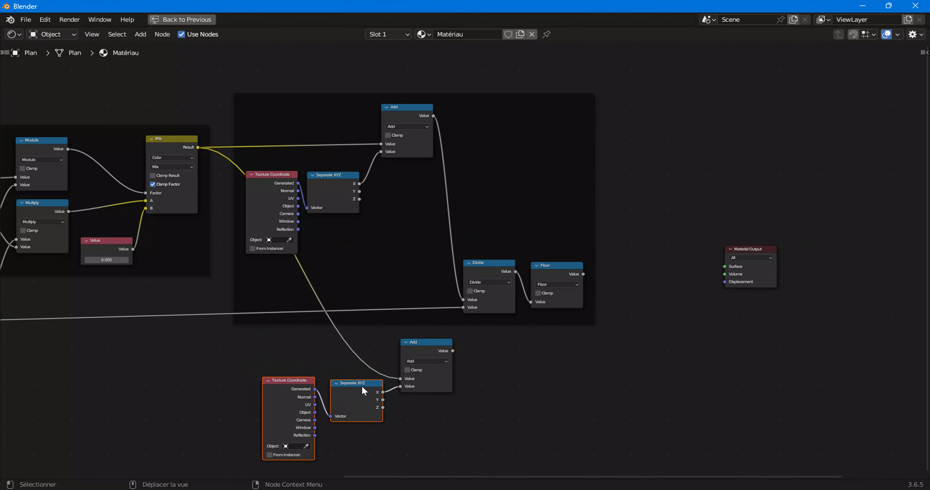
- Duplicate the new Add node and place the copy directly below the original
scroll(186, 153, "down", 4)
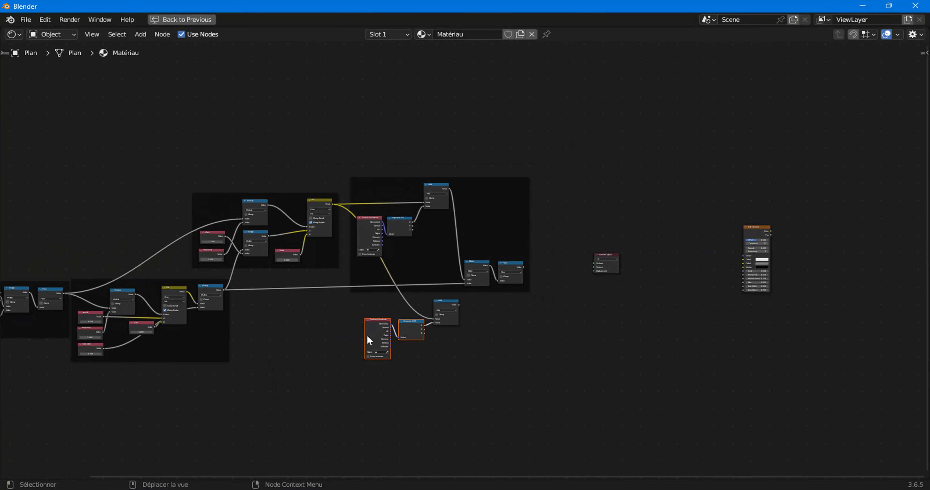
scroll(435, 339, "up", 2)
scroll(387, 336, "up", 2)
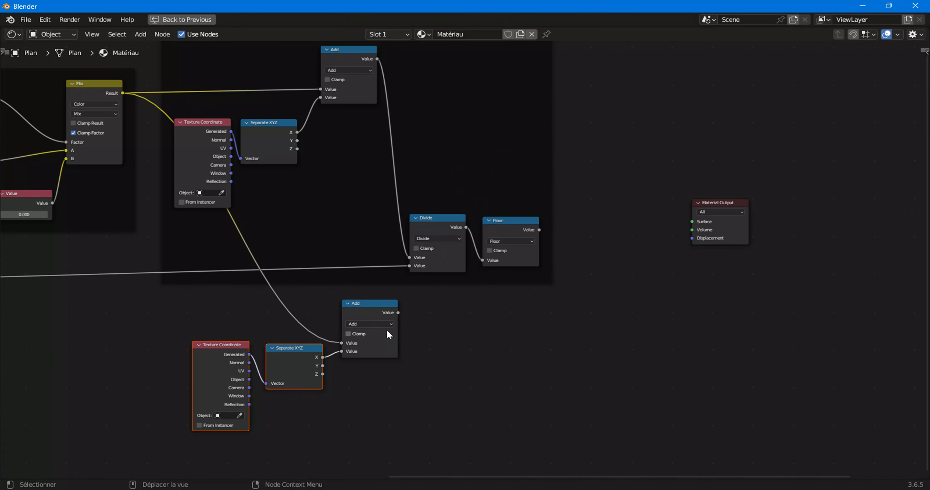
left_click(372, 318)
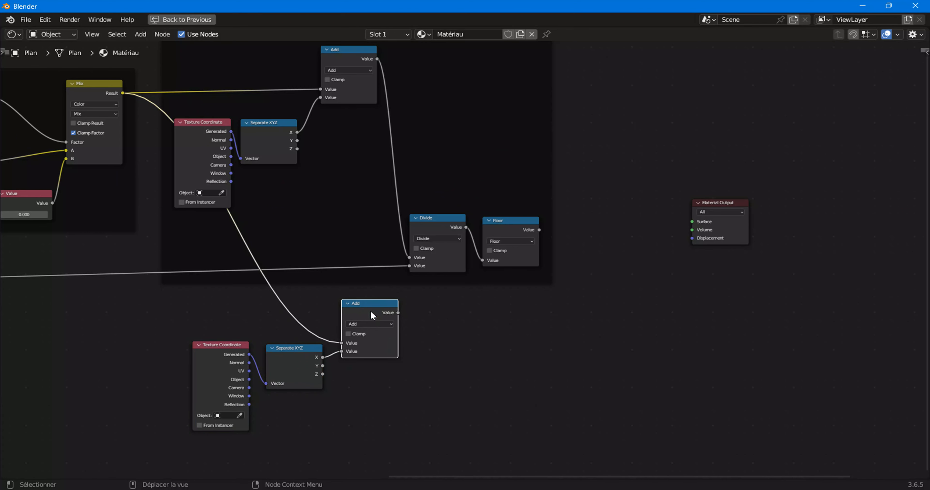
key("shift+d")
left_click(376, 409)
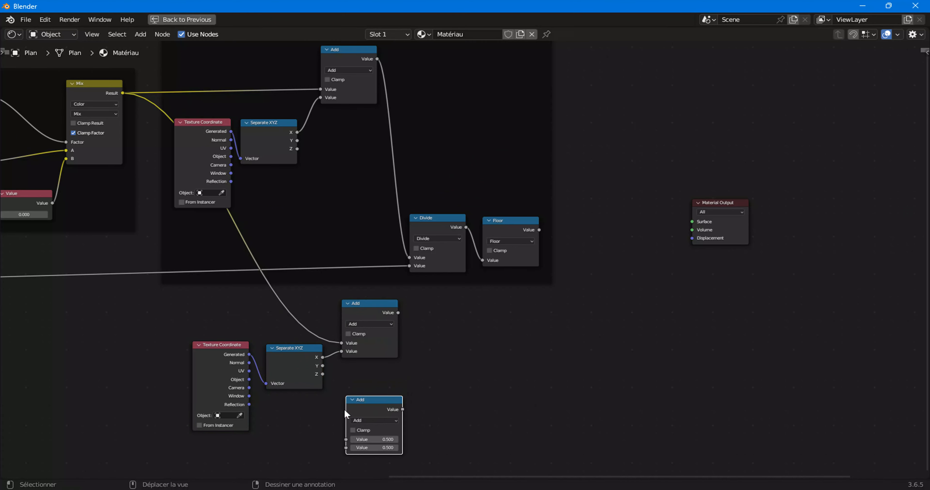
- Move the new Texture Coordinate, Separate XYZ and both Add nodes together to just past the Floor node, below the frame
scroll(346, 413, "down", 1)
middle_click_drag(345, 390, 368, 346)
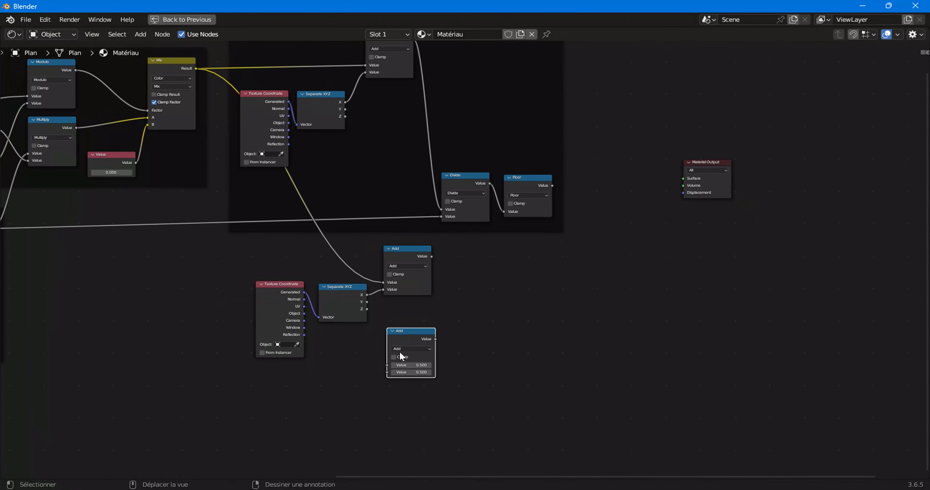
scroll(392, 292, "down", 2)
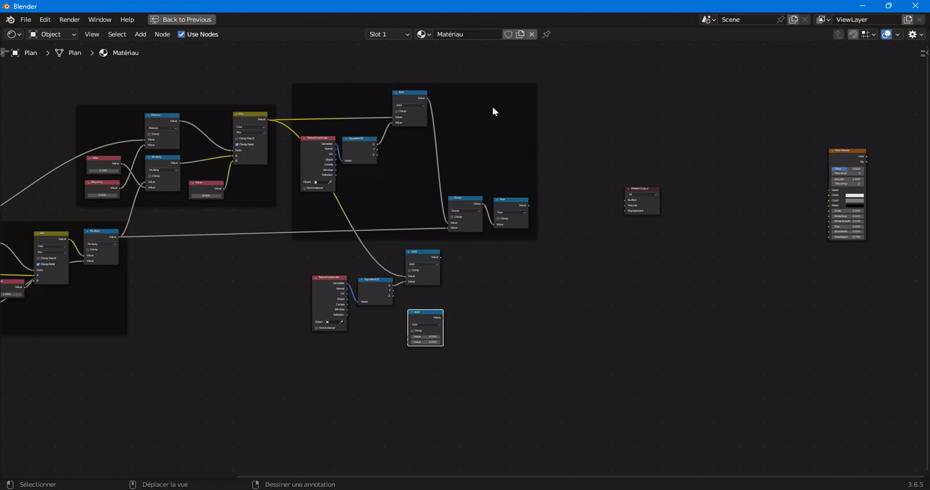
left_click_drag(336, 270, 427, 317)
key("g")
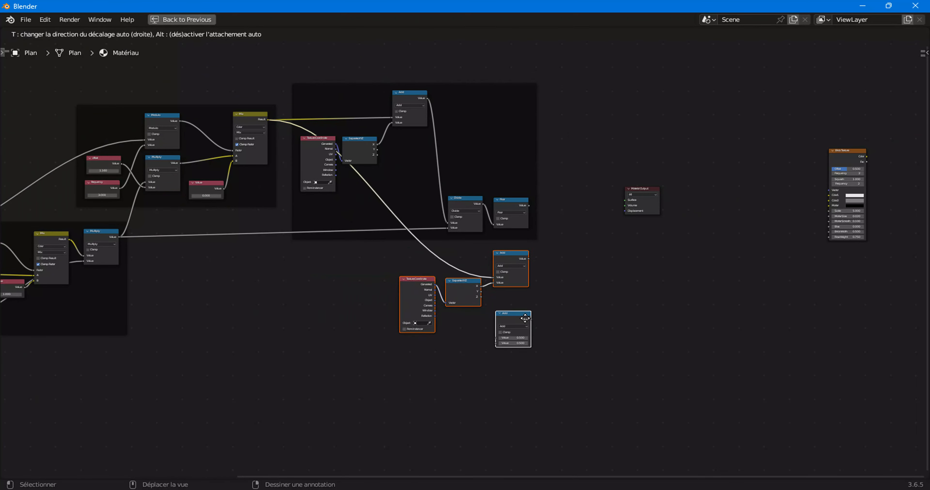
left_click(573, 313)
scroll(549, 292, "up", 3)
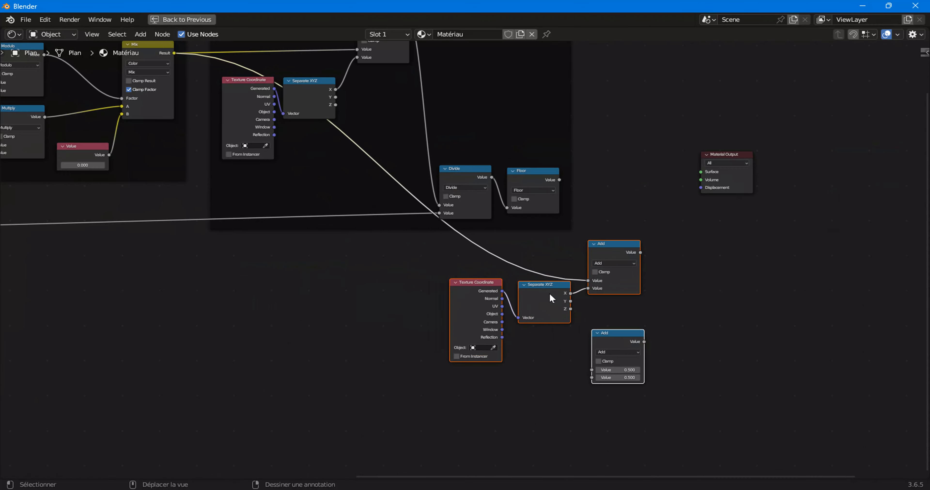
left_click_drag(314, 221, 461, 315)
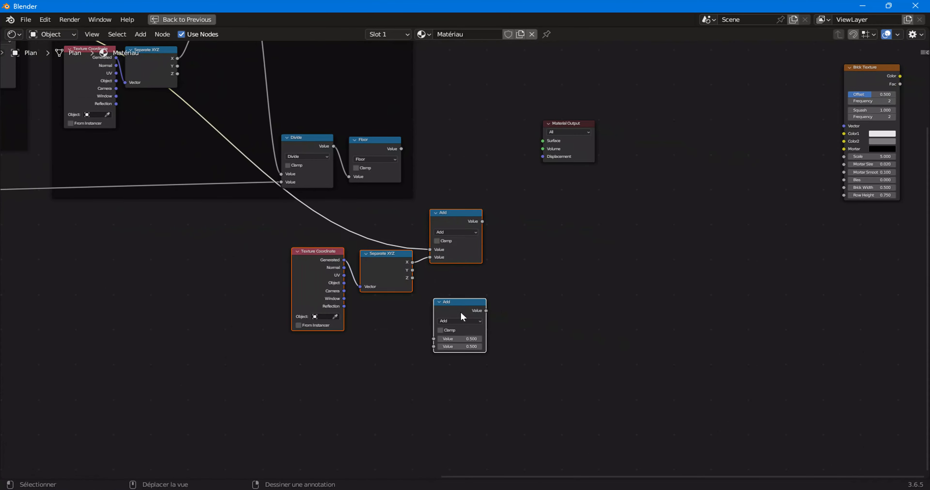
key("g")
left_click(491, 314)
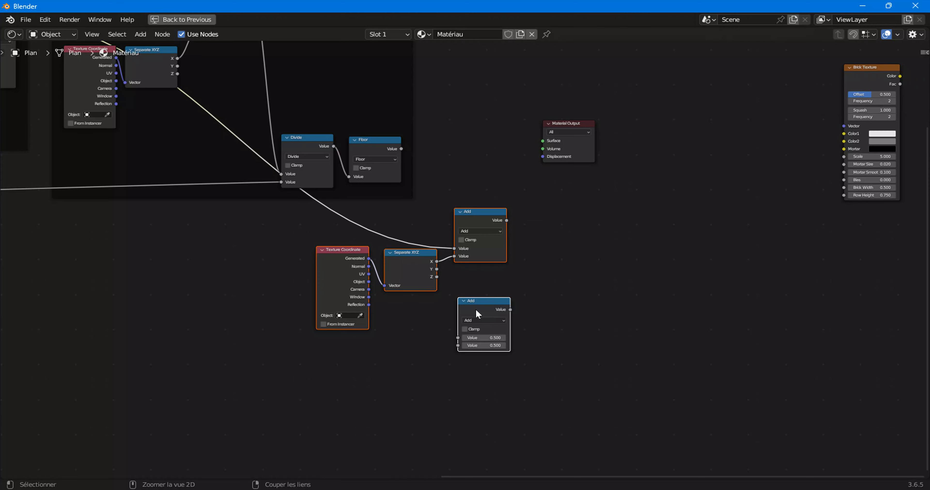
- Connect the Floor node's Value to the lower Math node's first input and set that node's operation to Multiply
scroll(426, 185, "down", 5)
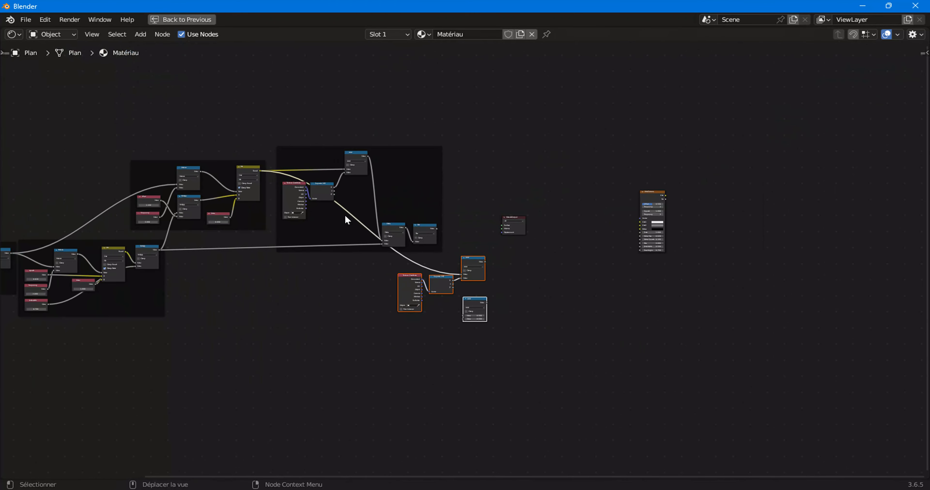
scroll(346, 220, "up", 2)
left_click_drag(419, 210, 462, 347)
scroll(462, 341, "up", 1)
scroll(462, 341, "up", 3)
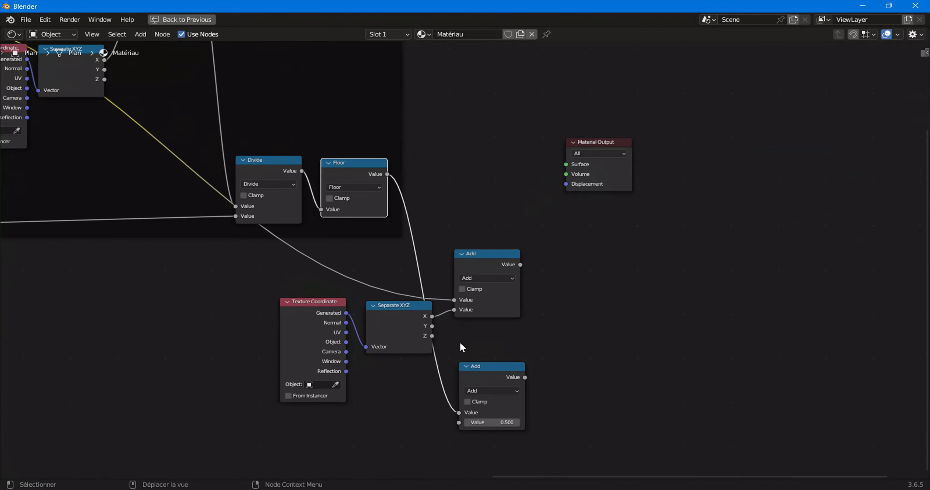
left_click(424, 298)
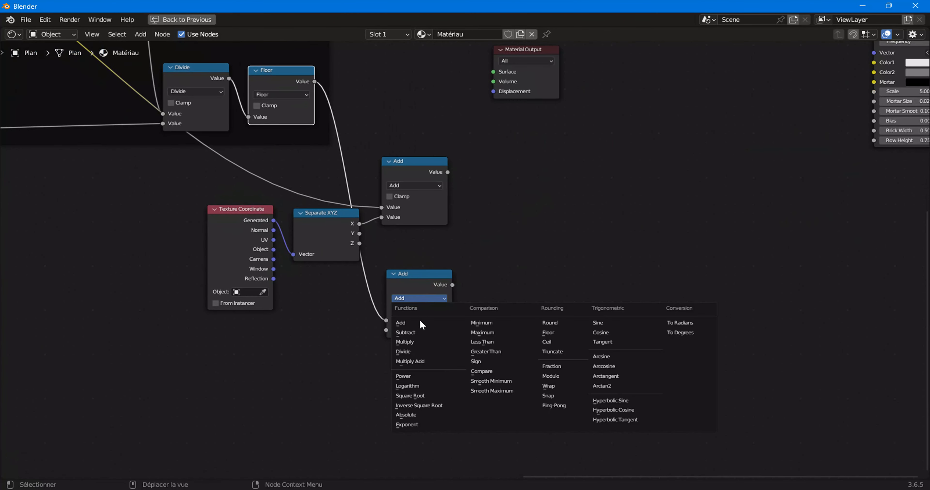
left_click(418, 341)
scroll(377, 334, "down", 6)
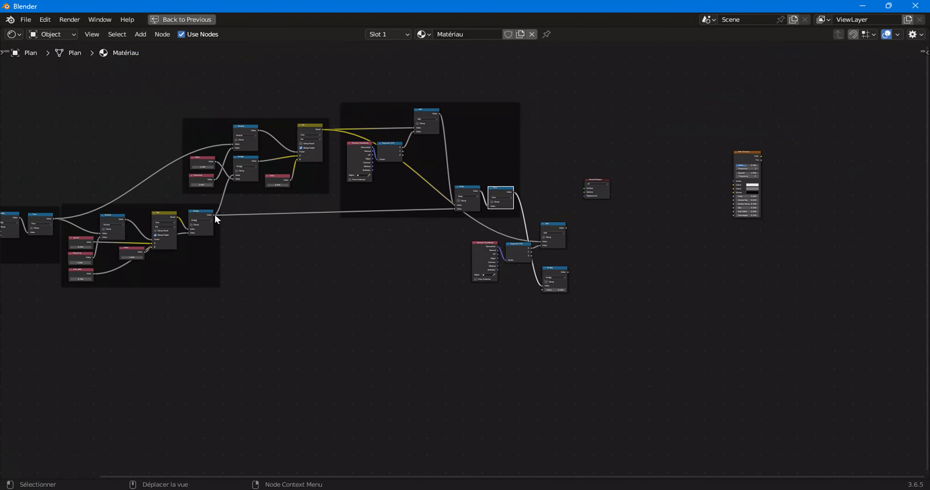
- Connect the Value output of the Multiply node ending the brick-width frame to the new Multiply node's second input
left_click_drag(215, 215, 543, 289)
scroll(543, 289, "up", 2)
middle_click_drag(541, 294, 407, 315)
scroll(405, 308, "up", 2)
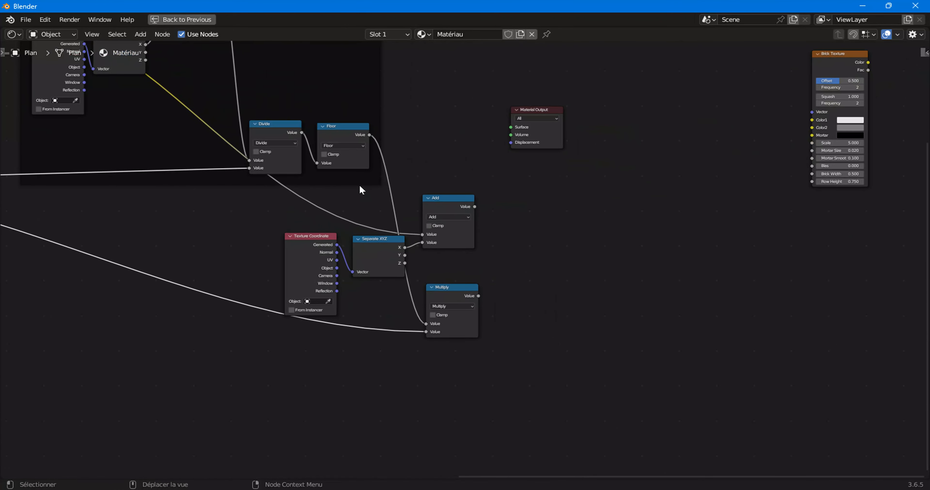
- Examine how the offset, brick-width and brick-index frames feed the new Add and Multiply nodes
scroll(361, 188, "down", 3)
left_click(383, 85)
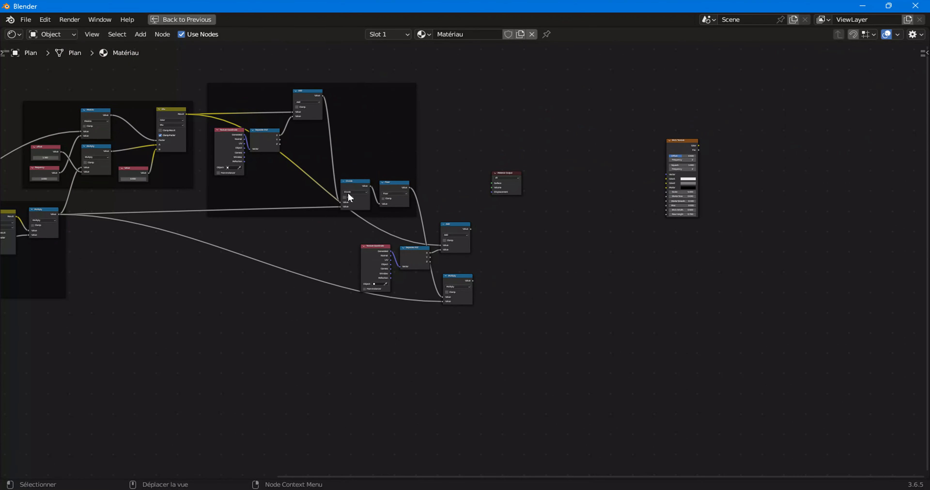
scroll(433, 307, "up", 4)
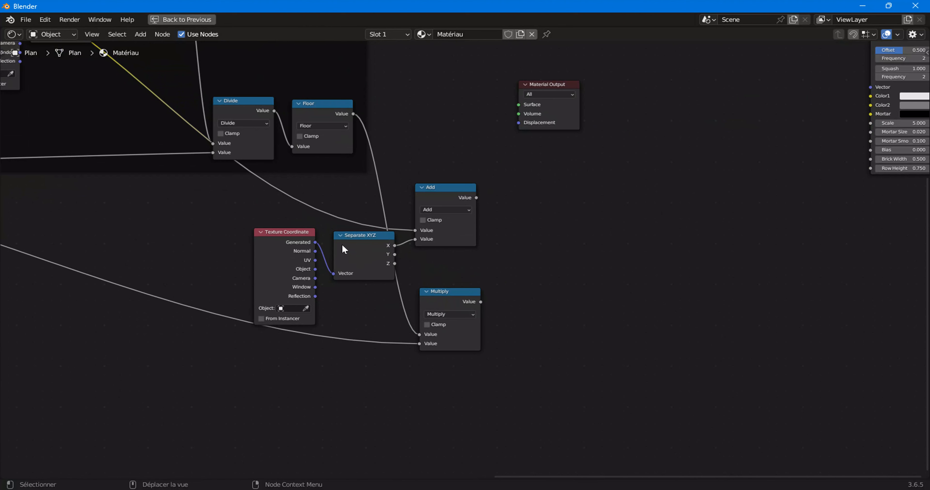
scroll(321, 245, "down", 1)
scroll(355, 288, "down", 1)
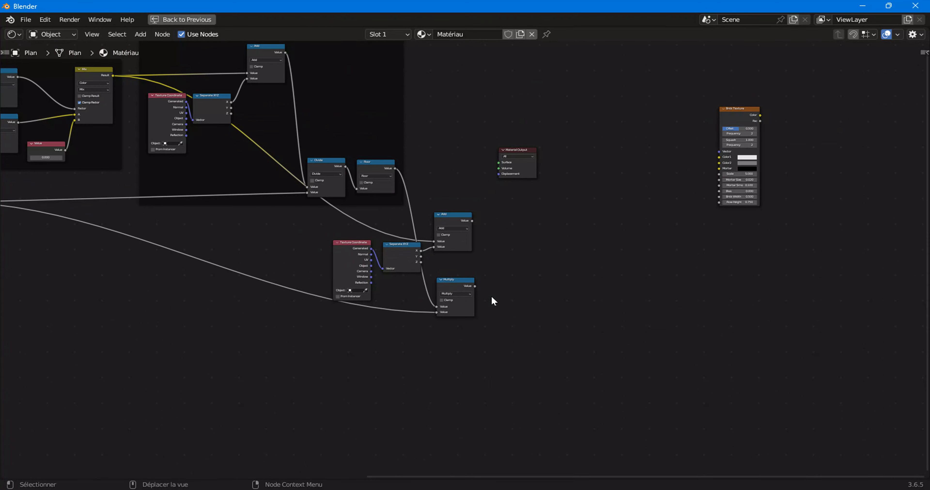
scroll(494, 310, "up", 2)
scroll(514, 294, "down", 2)
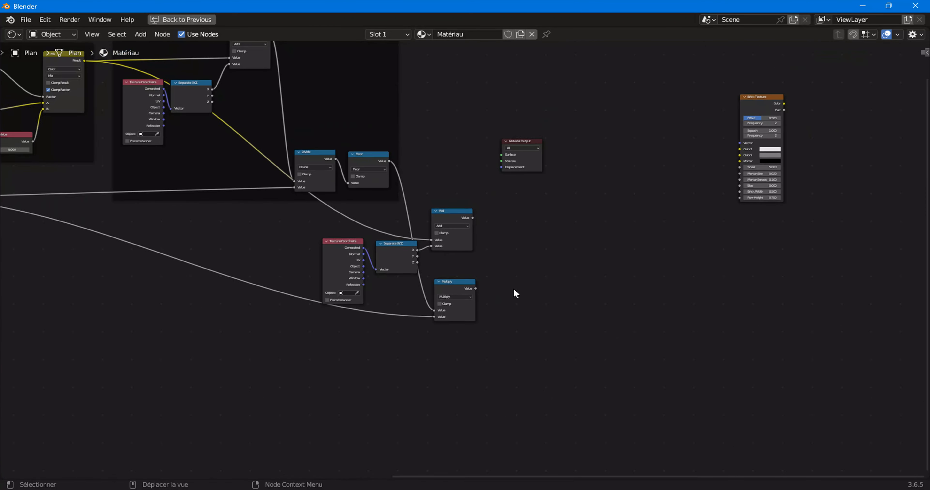
scroll(465, 265, "up", 1)
left_click_drag(310, 250, 403, 289)
scroll(465, 259, "down", 1)
left_click_drag(41, 72, 128, 154)
scroll(130, 154, "down", 1)
left_click_drag(227, 86, 314, 149)
left_click_drag(296, 86, 332, 206)
left_click_drag(218, 307, 51, 220)
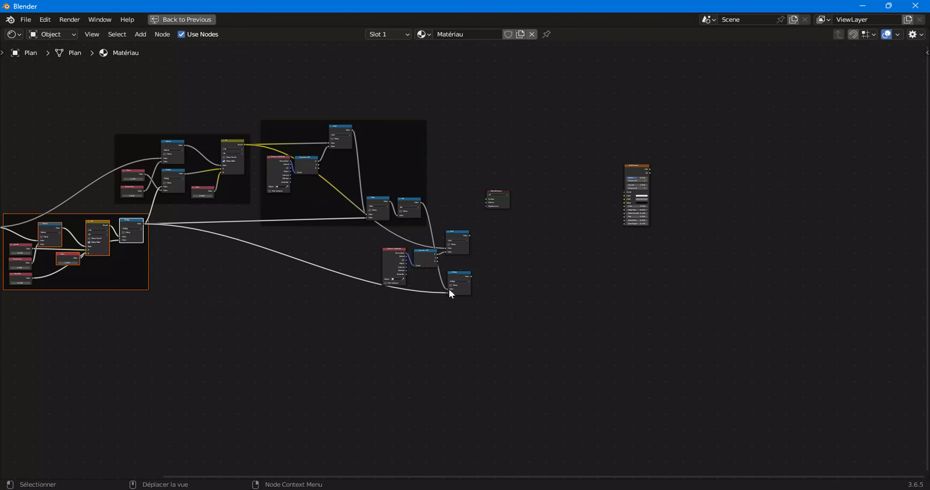
scroll(470, 300, "up", 4)
scroll(498, 283, "up", 2)
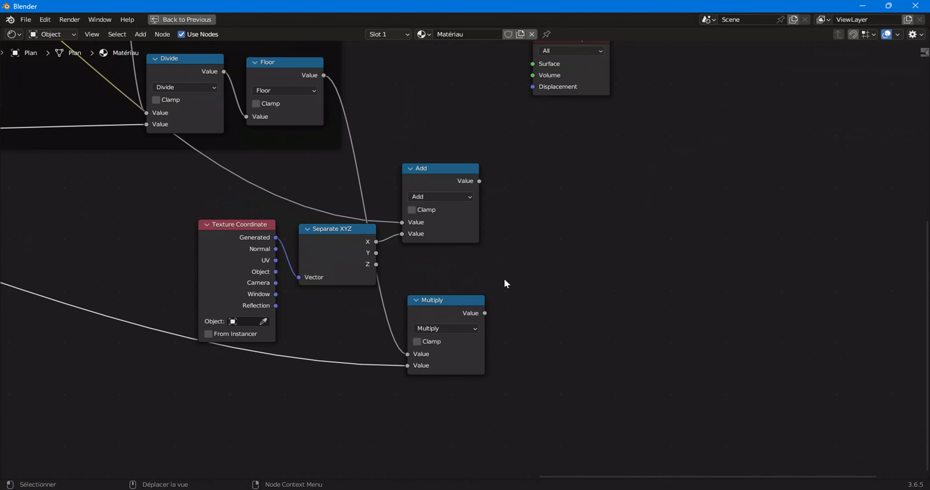
- Duplicate the new Multiply node, place the copy just past the Add node, and set its operation to Subtract
left_click(455, 309)
right_click(455, 308)
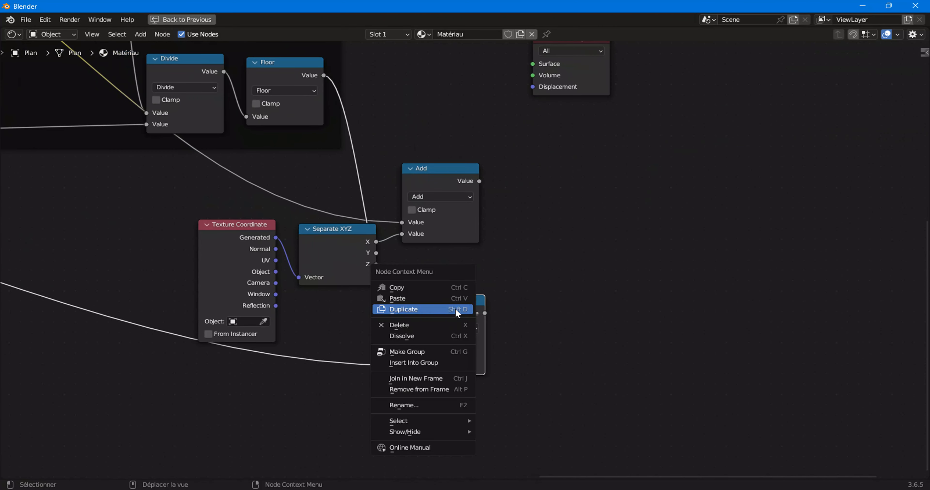
left_click(436, 309)
left_click(531, 199)
left_click_drag(478, 180, 502, 245)
left_click(531, 219)
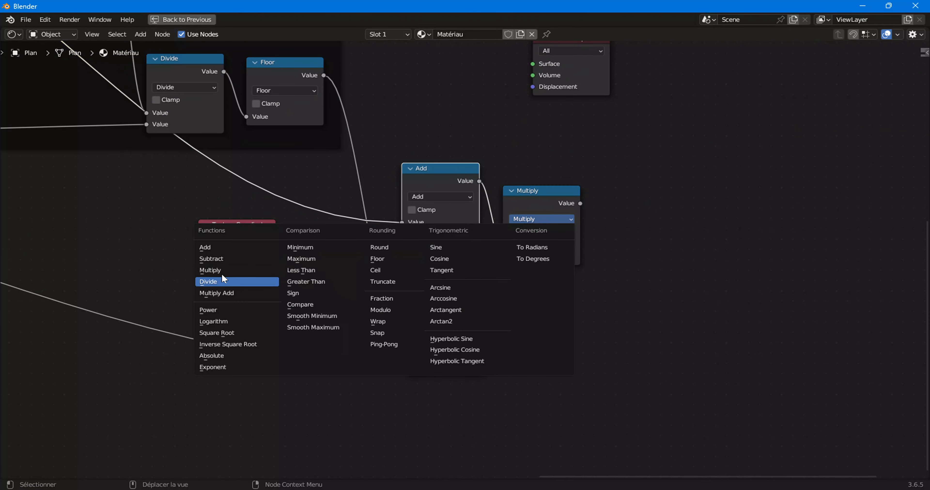
left_click(235, 259)
- Connect the Add node's Value to Subtract's first input and the Multiply node's Value to its second input
left_click_drag(495, 248, 474, 275)
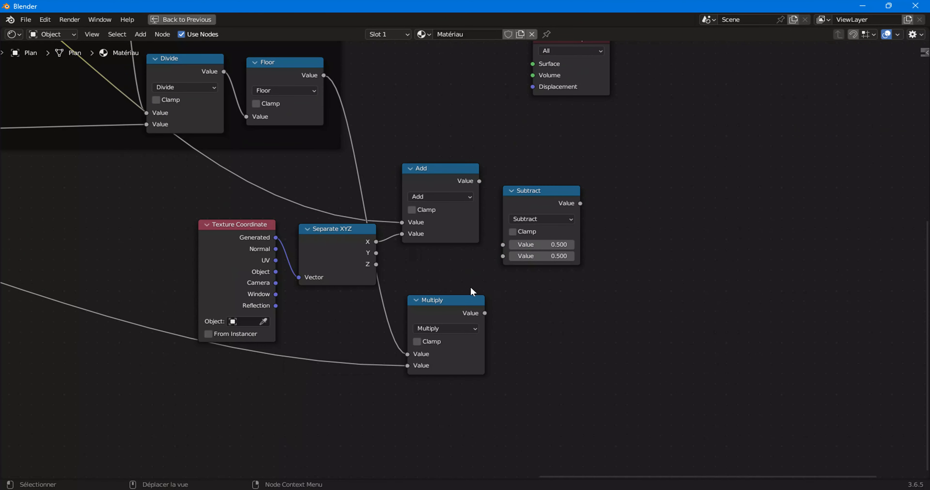
left_click_drag(479, 181, 503, 244)
left_click_drag(484, 312, 489, 305)
left_click_drag(502, 265, 508, 272)
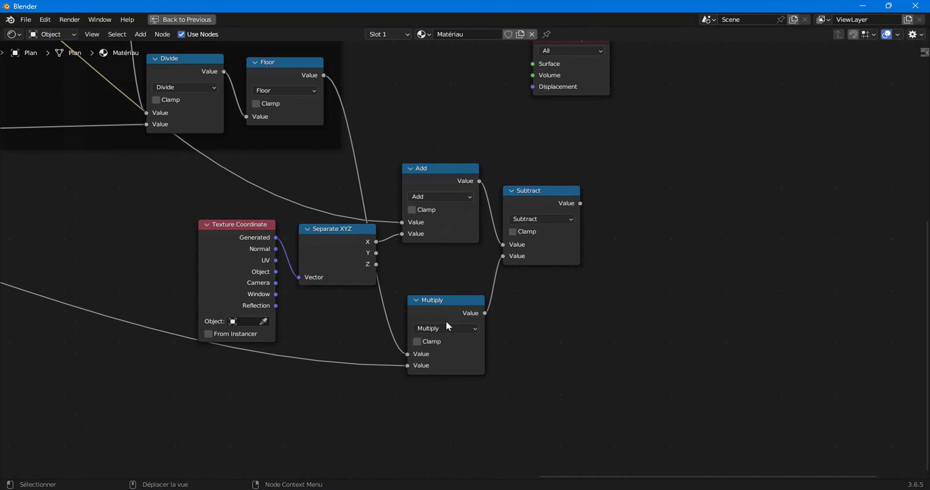
- Restore the full Shading layout to view the brick pattern with the node graph, and maximize the node editor again
scroll(506, 289, "down", 1)
scroll(541, 220, "down", 3)
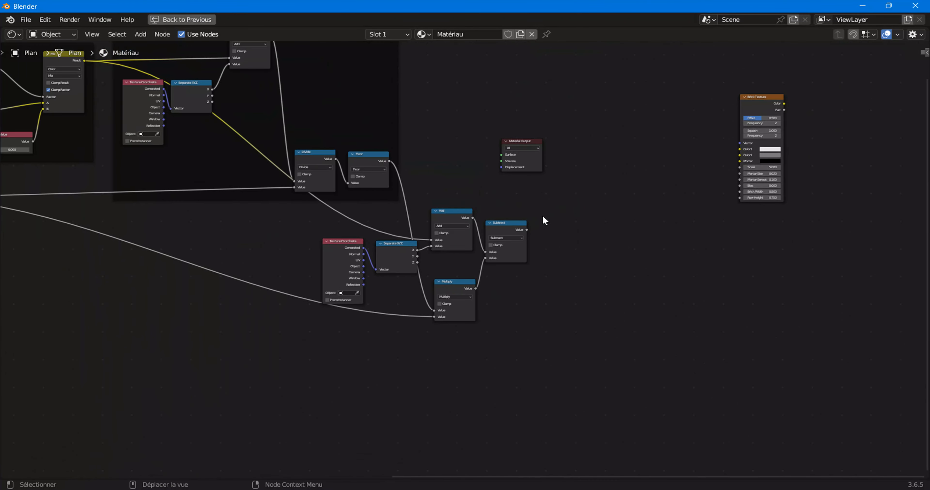
key("ctrl+space")
scroll(454, 369, "up", 4)
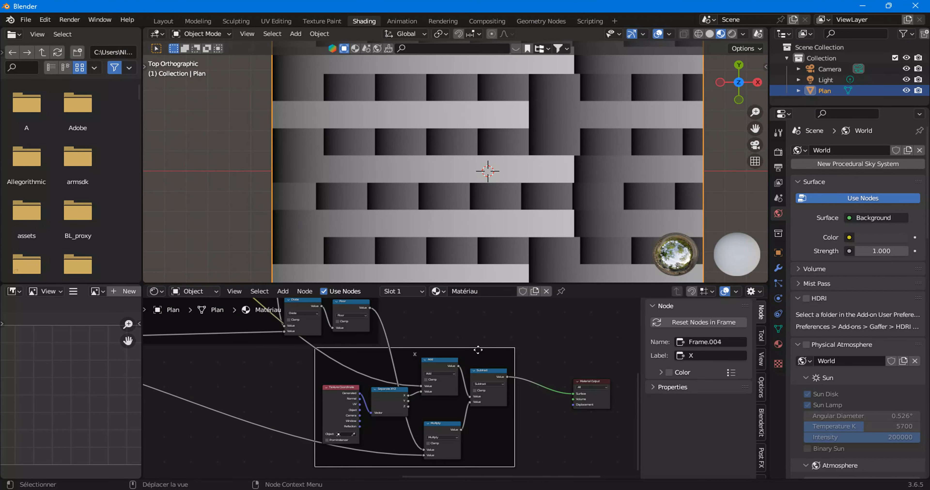
key("alt+Tab")
key("Tab")
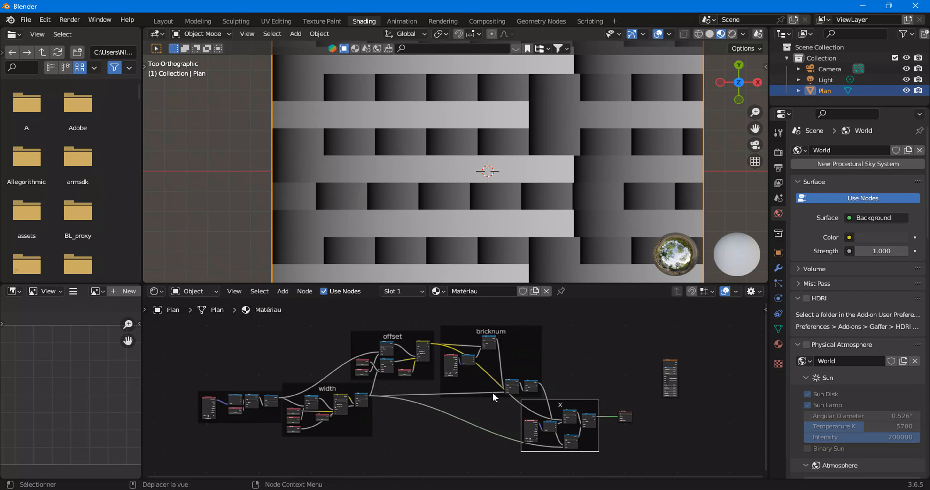
key("ctrl+v")
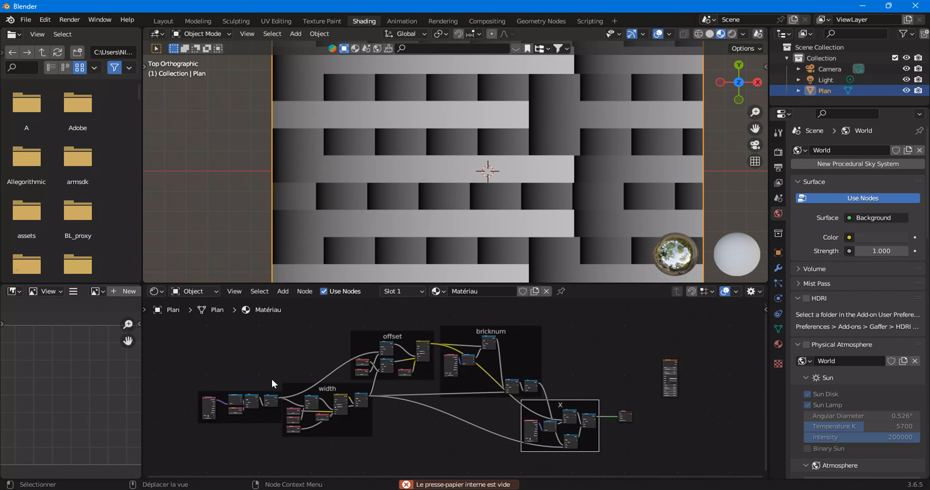
key("ctrl+space")
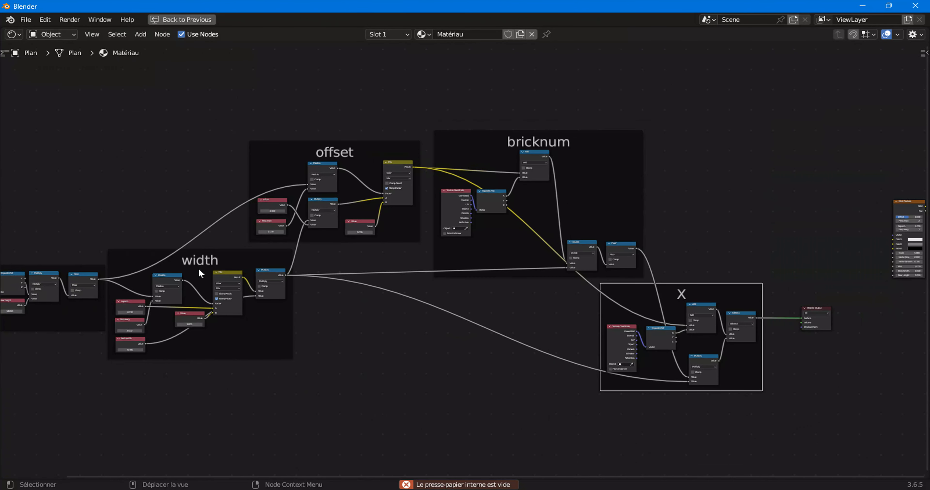
- Examine the width, offset, bricknum and X frames and the connections between them
left_click(205, 257)
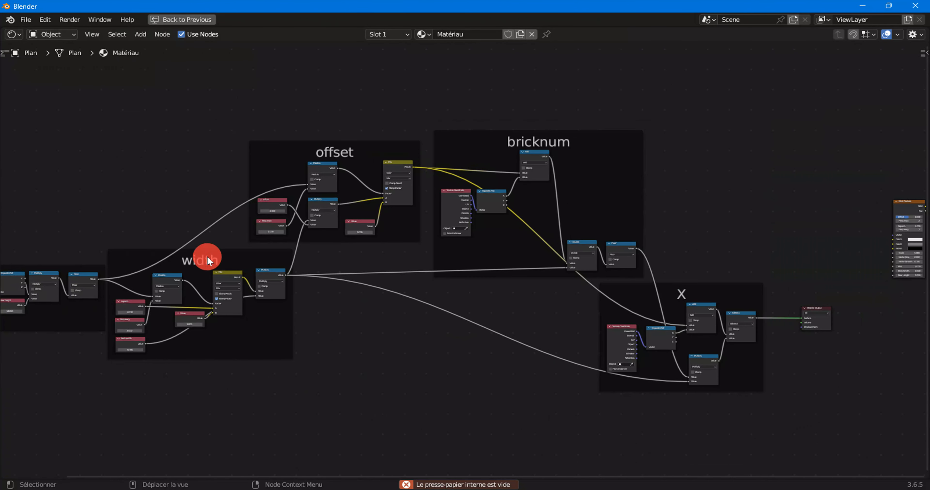
left_click(315, 145)
left_click(546, 134)
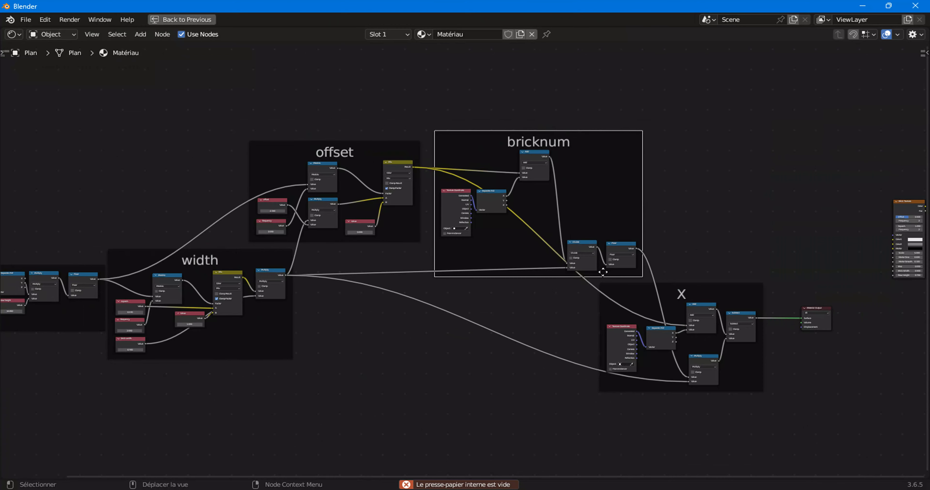
scroll(610, 267, "down", 1)
scroll(506, 277, "right", 5, "ctrl")
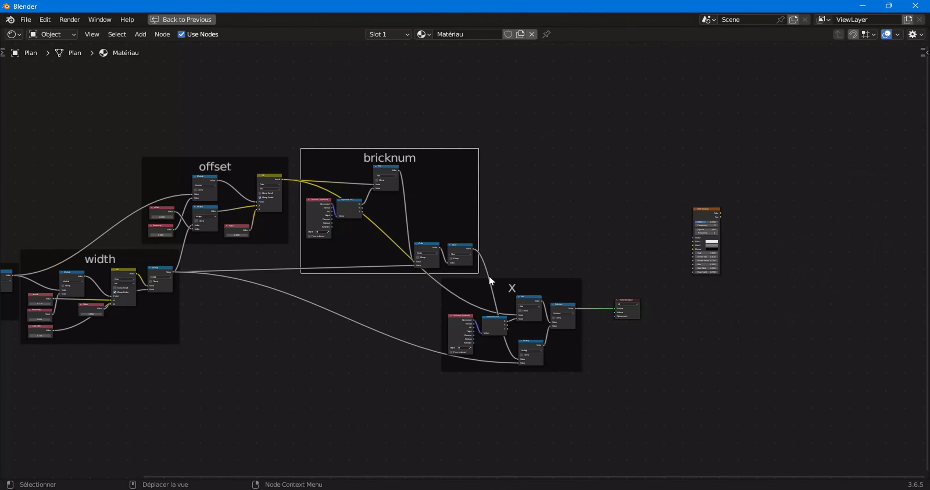
left_click(531, 367)
scroll(569, 368, "up", 4)
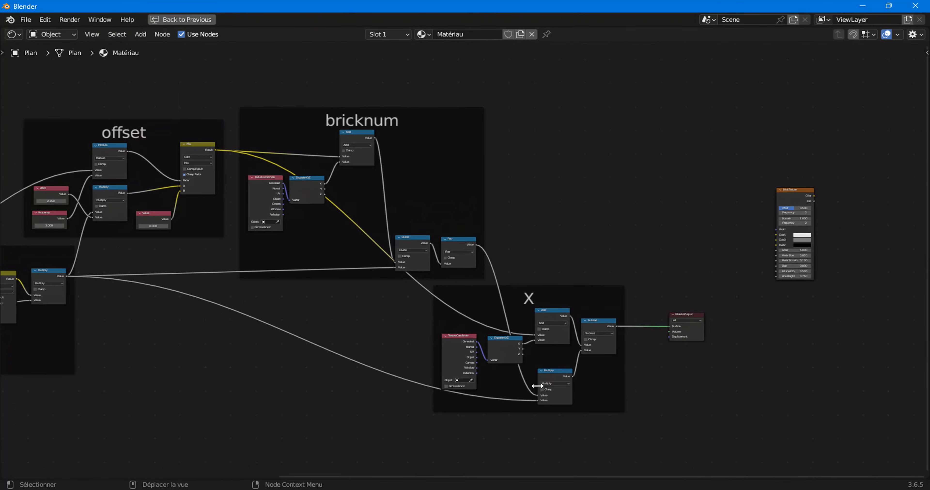
scroll(364, 281, "up", 2)
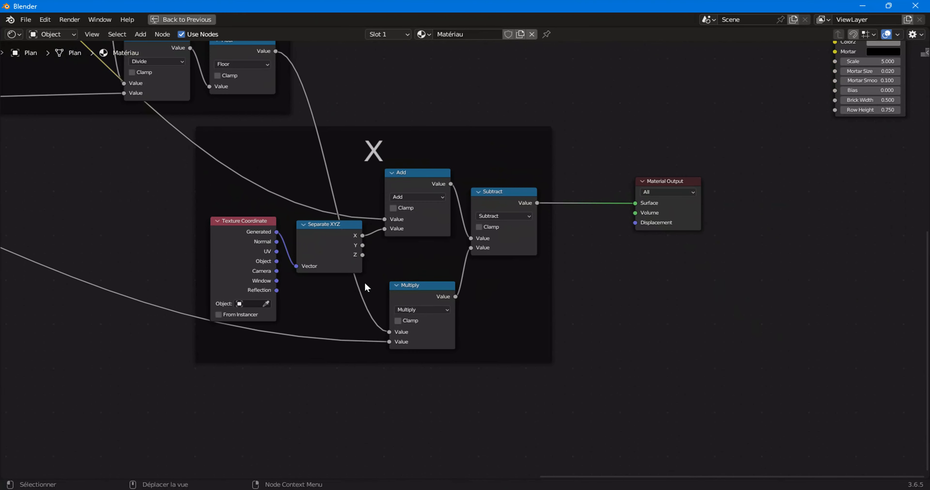
scroll(303, 381, "down", 1)
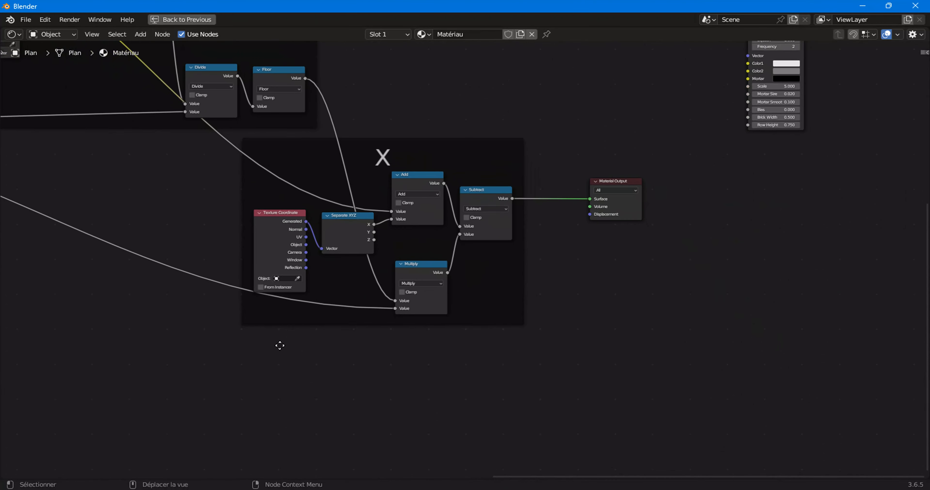
- Add a Texture Coordinate node and place it just below the X frame
left_click(145, 34)
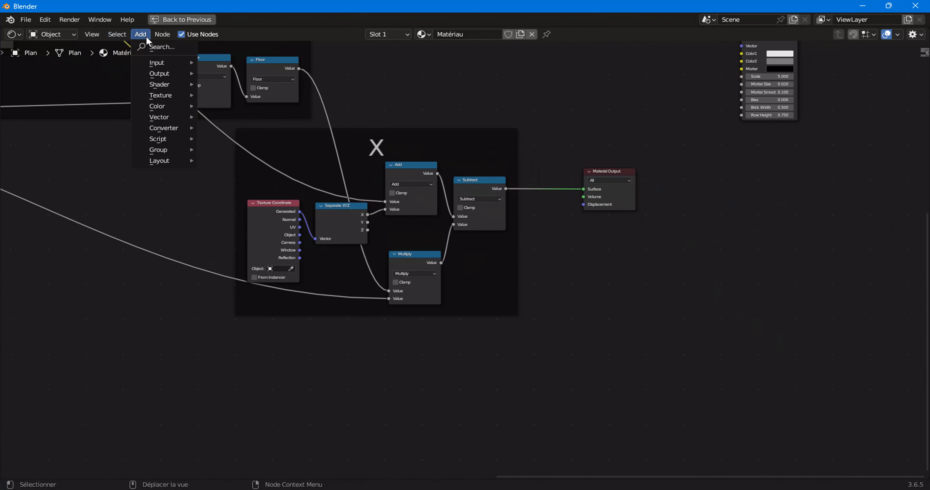
mouse_move(160, 62)
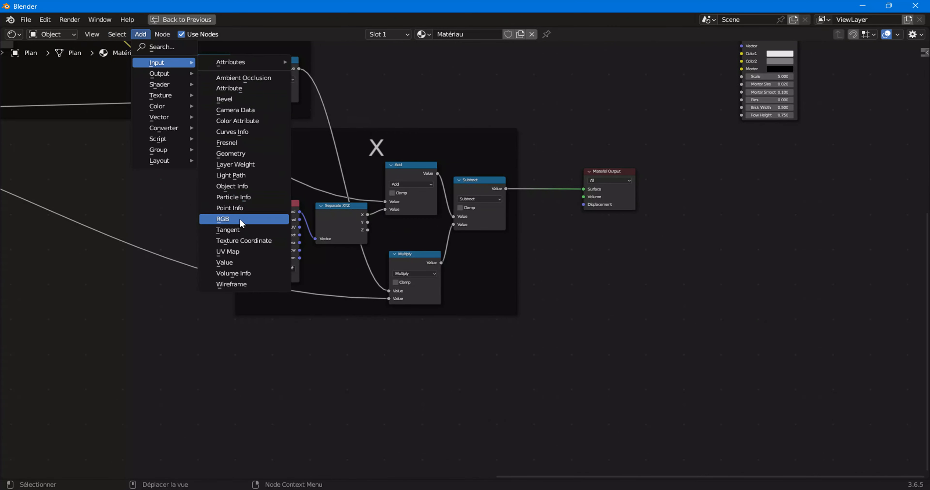
left_click(252, 241)
left_click(242, 332)
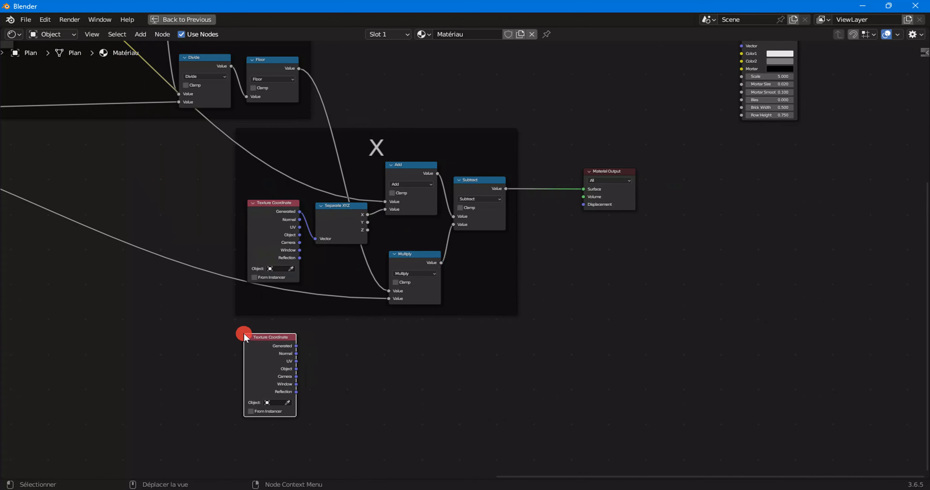
- Add a Separate XYZ node beside the new Texture Coordinate node and connect Generated to its Vector input
scroll(315, 346, "up", 2)
right_click(283, 332)
mouse_move(296, 329)
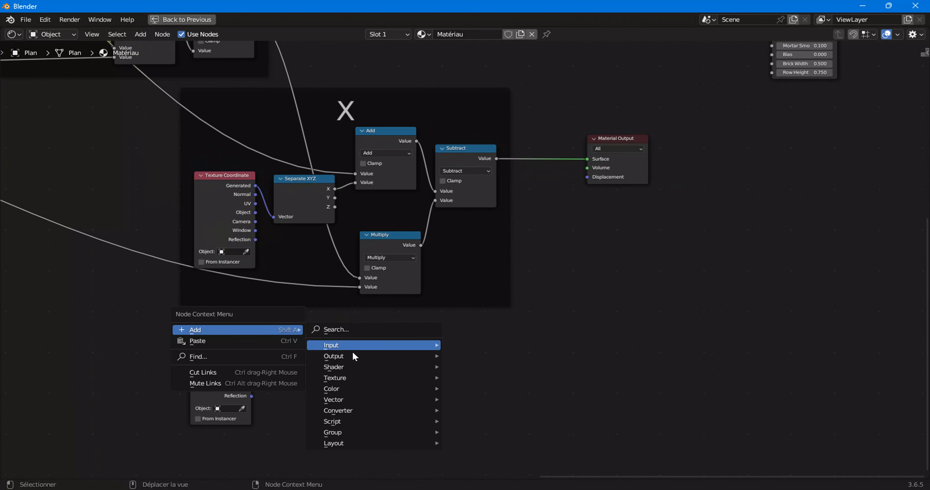
mouse_move(354, 410)
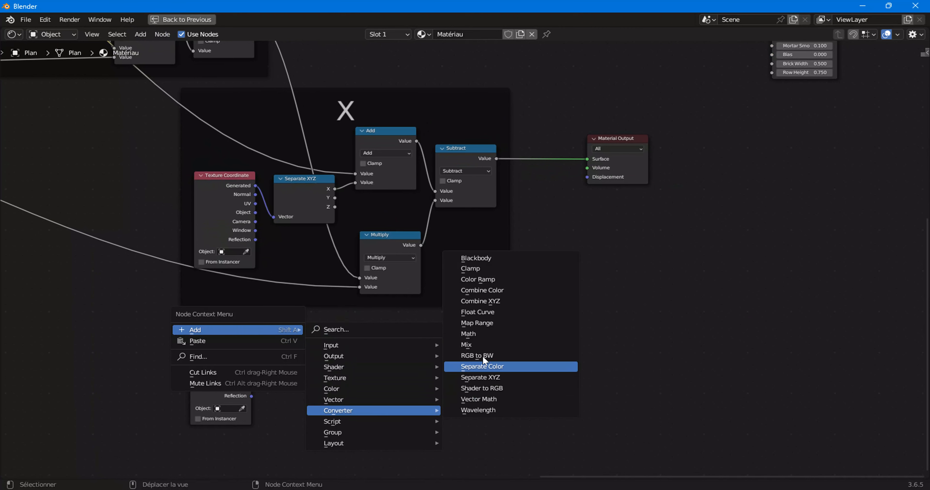
left_click(482, 376)
left_click(262, 333)
left_click_drag(251, 341, 267, 376)
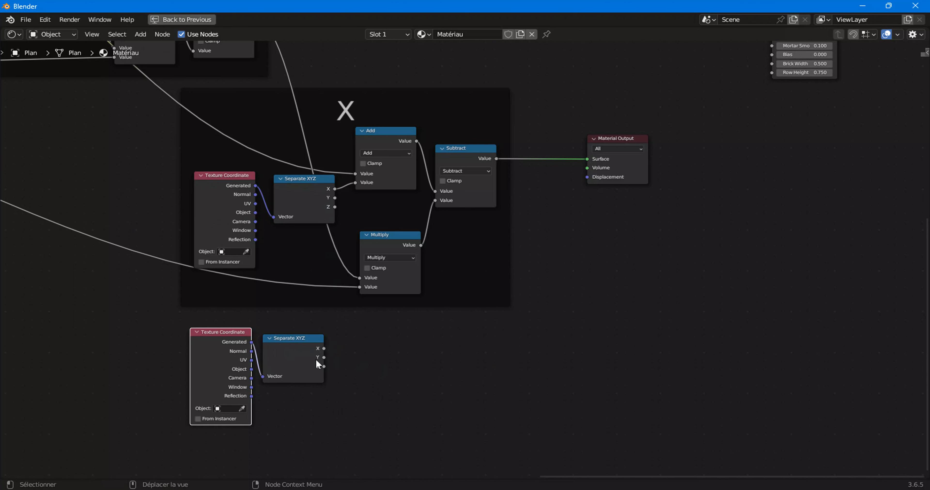
- Add a Math node beyond the new Separate XYZ node and set its operation to Multiply
left_click(139, 36)
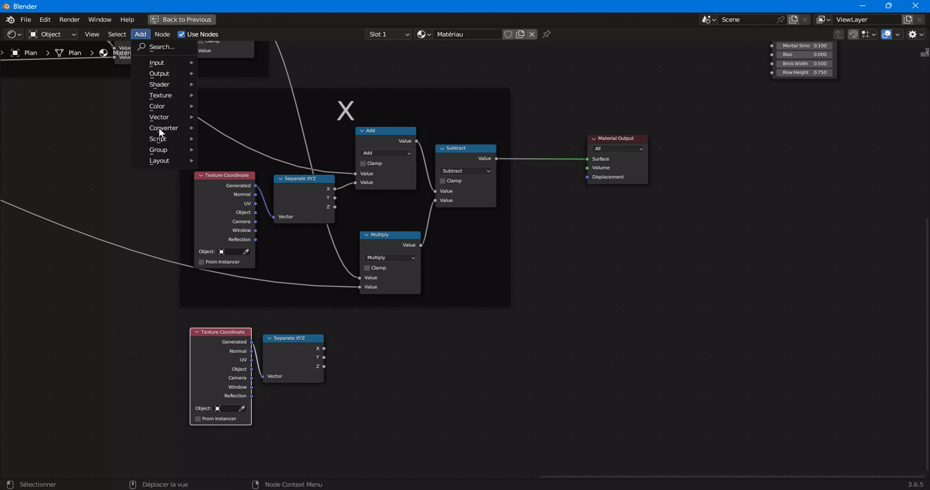
mouse_move(163, 127)
left_click(224, 203)
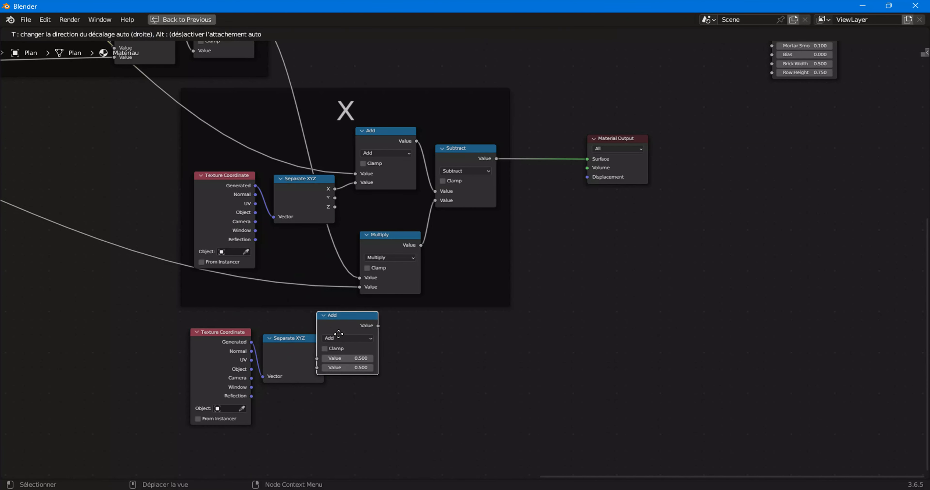
left_click(348, 366)
scroll(375, 311, "up", 2)
left_click(368, 349)
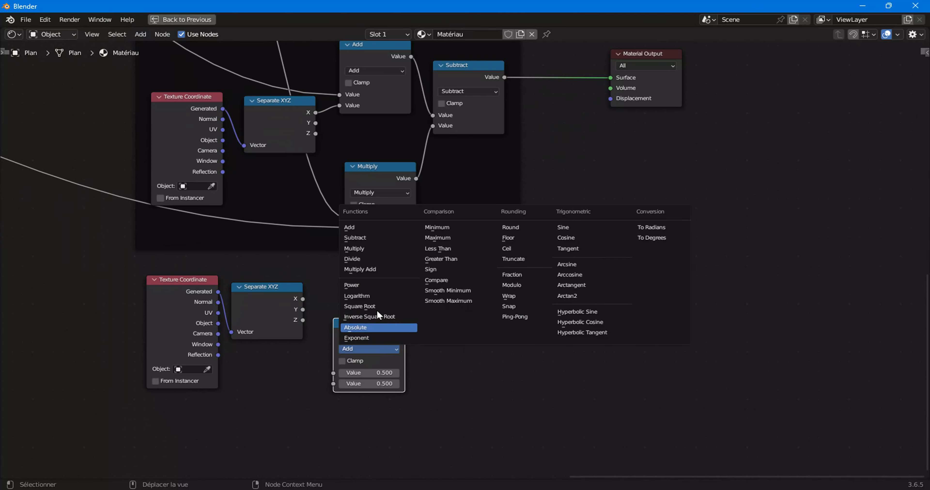
left_click(361, 249)
- Move the unlabelled row frame containing the row height and Floor nodes slightly away from the width frame
scroll(239, 346, "down", 5)
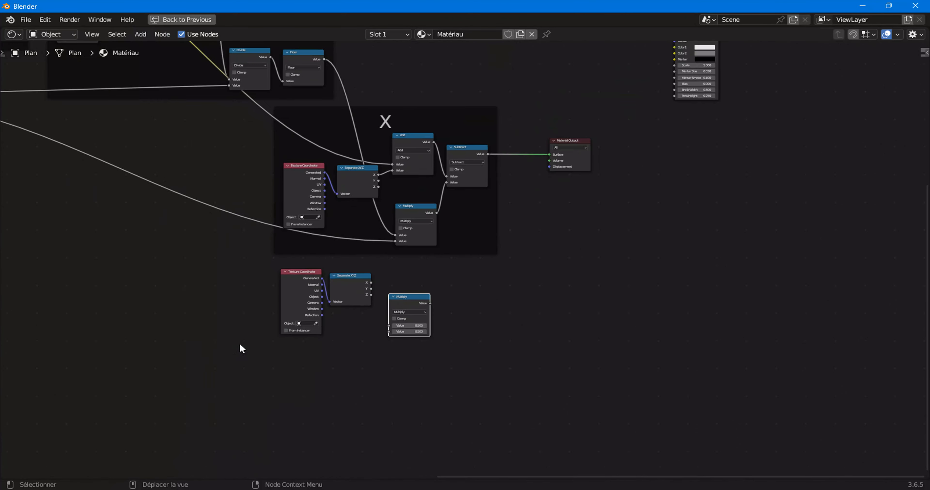
middle_click_drag(249, 324, 415, 365)
scroll(415, 365, "up", 4)
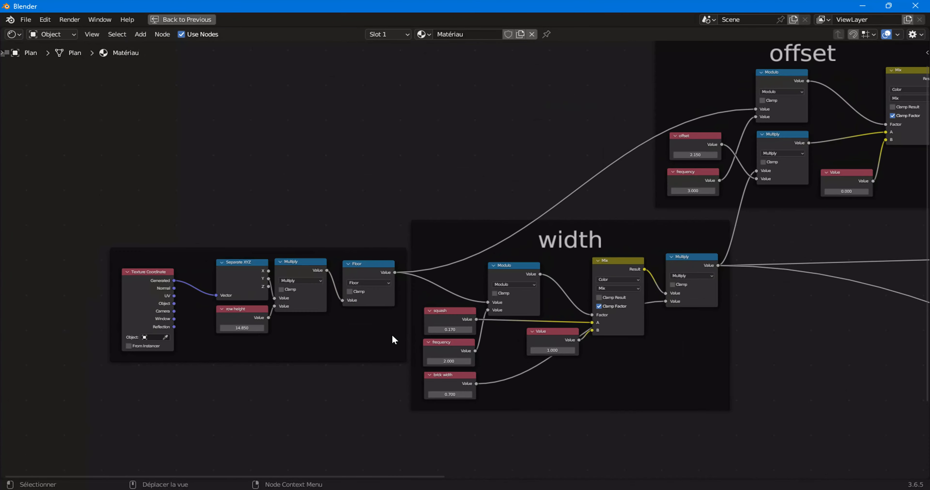
left_click(347, 243)
left_click_drag(331, 248, 291, 249)
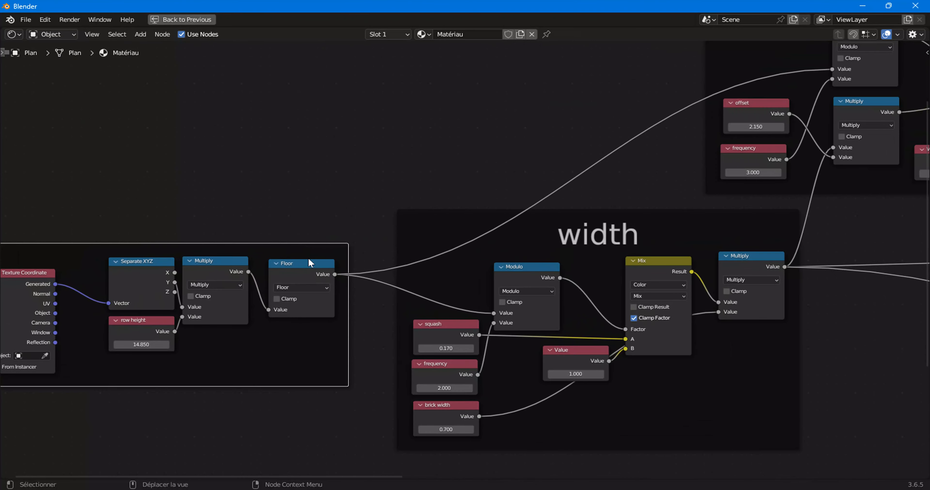
- Move the new unconnected Multiply node to just below the row frame, before the width frame
scroll(396, 286, "down", 4)
left_click_drag(610, 344, 116, 287)
middle_click_drag(116, 287, 455, 328)
scroll(447, 328, "up", 5)
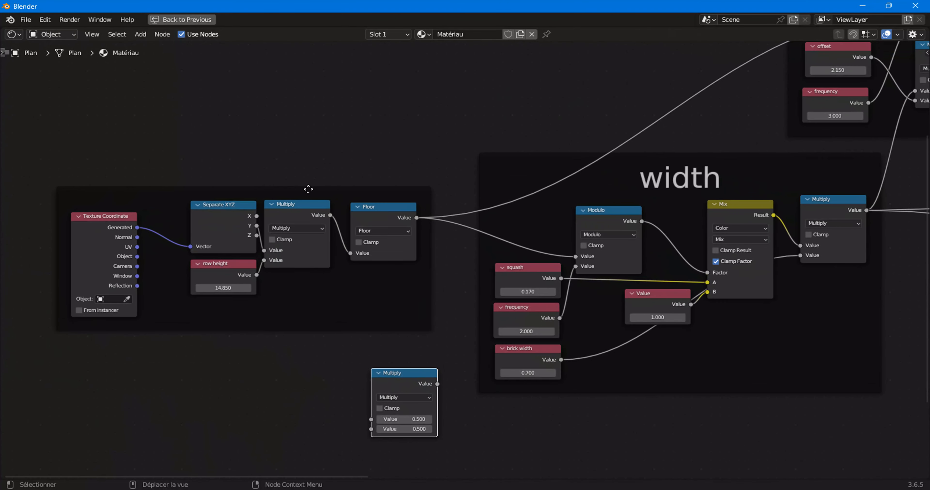
- Connect the Floor node's output to the unconnected Multiply node's first Value input and move that node just below the width frame
left_click_drag(308, 189, 258, 186)
middle_click_drag(303, 249, 351, 250)
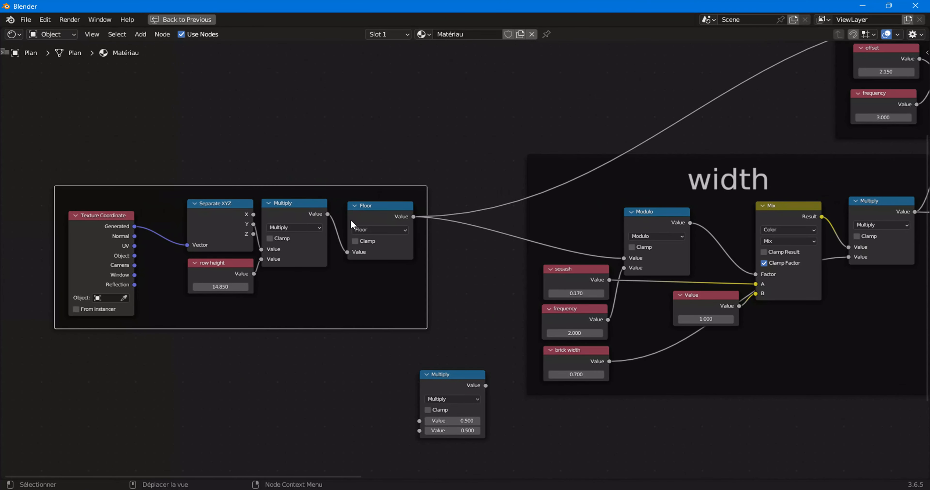
left_click_drag(413, 216, 426, 423)
left_click_drag(433, 393, 551, 411)
middle_click_drag(400, 348, 318, 267)
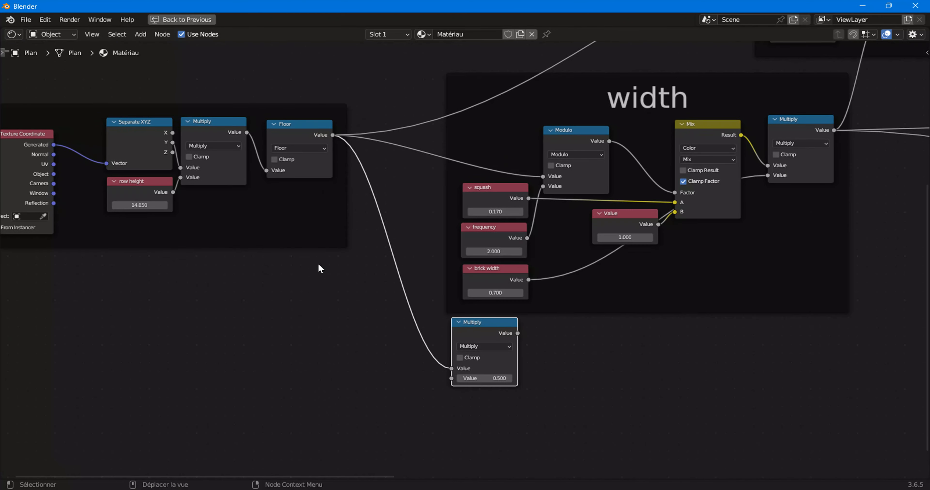
- Connect the row height value to the second Value input of the Multiply node below the width frame
left_click_drag(173, 191, 451, 377)
left_click_drag(293, 136, 296, 134)
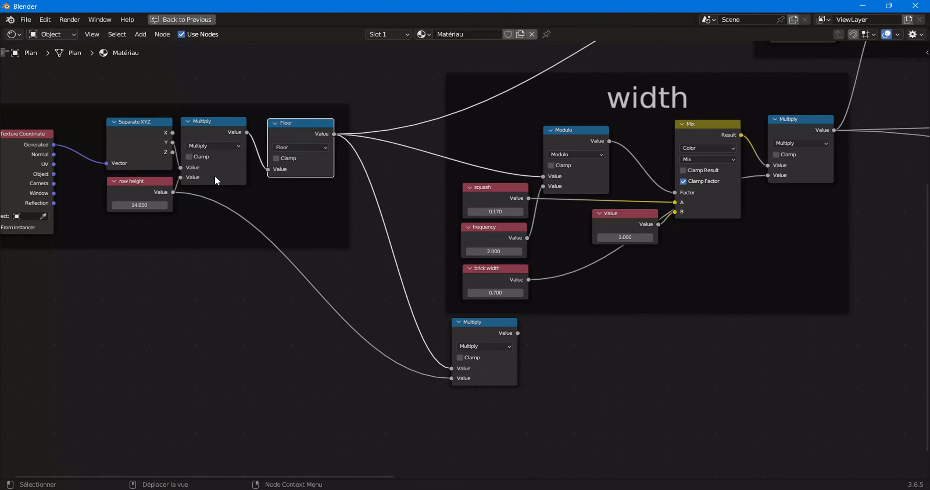
left_click(155, 195)
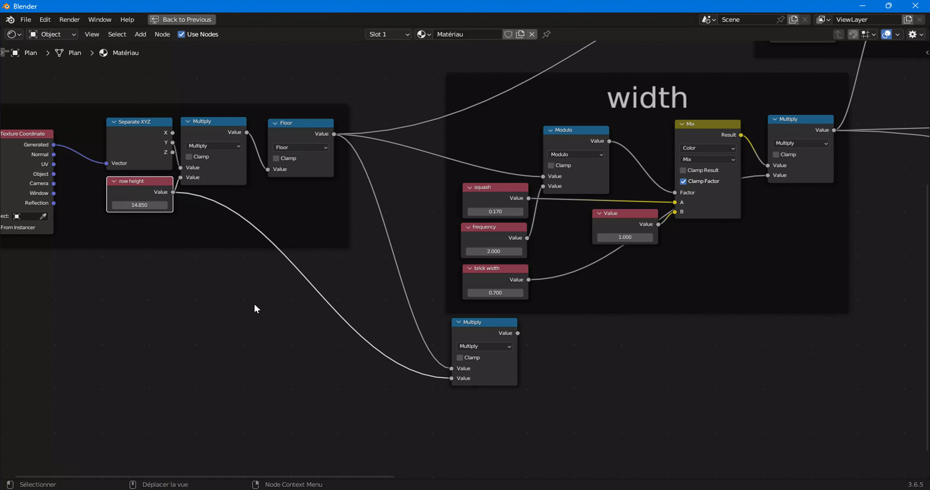
- Move the Multiply node fed by Floor and row height to just under the Separate XYZ node below the X frame
scroll(302, 336, "down", 7)
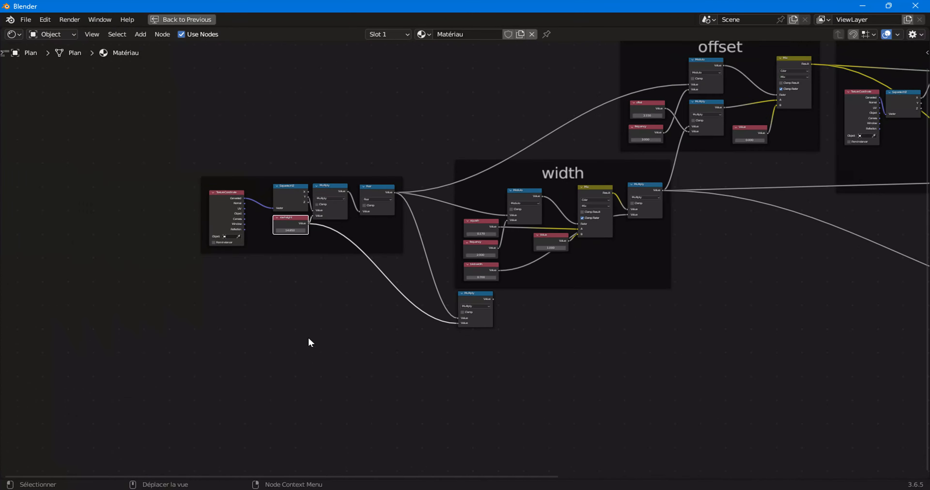
scroll(212, 273, "up", 2)
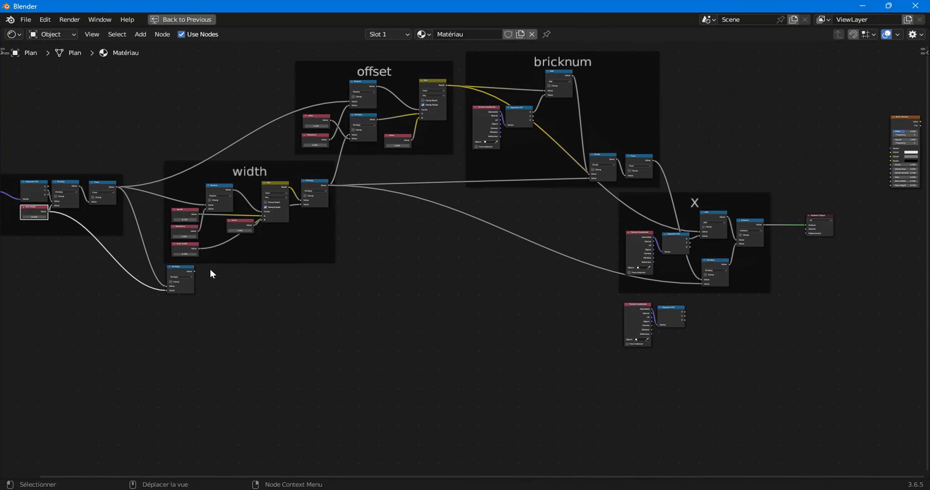
left_click_drag(182, 271, 672, 338)
- Add reroute points on the moved Multiply node's two input links and place them below the row frame, before the width frame
right_click_drag(595, 340, 591, 358, "shift")
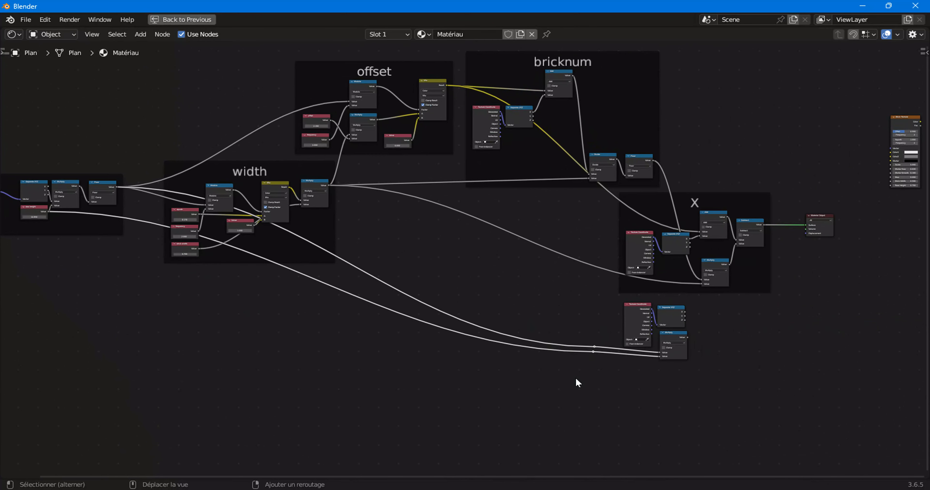
key("g")
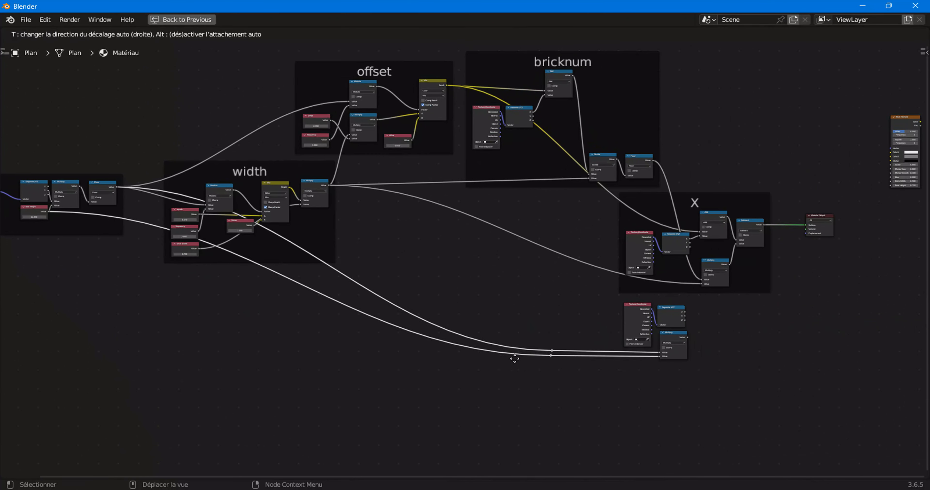
left_click(161, 353)
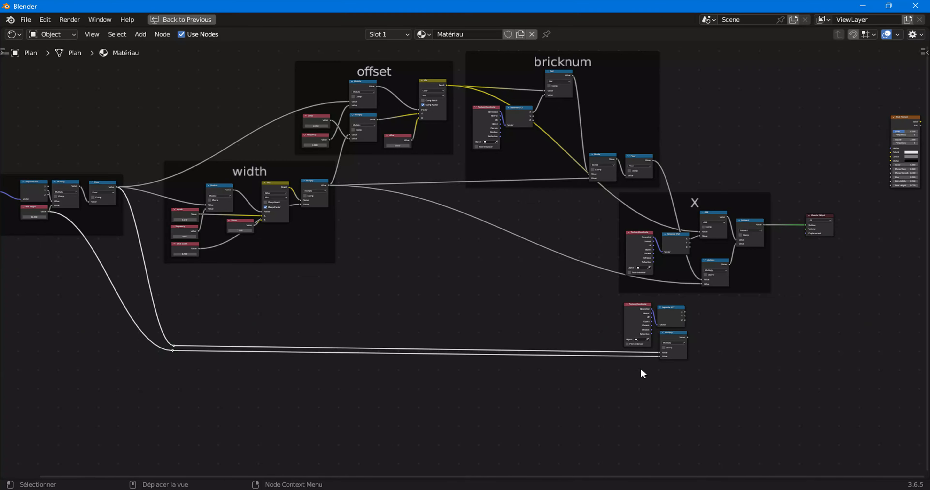
- Restore the full Shading layout from the maximized node editor and preview the moved Multiply node's output on the plane
scroll(632, 368, "up", 7)
scroll(478, 333, "down", 1)
mouse_move(431, 356)
left_mouse_down()
mouse_move(415, 357)
mouse_move(427, 360)
left_mouse_up()
key("ctrl+space")
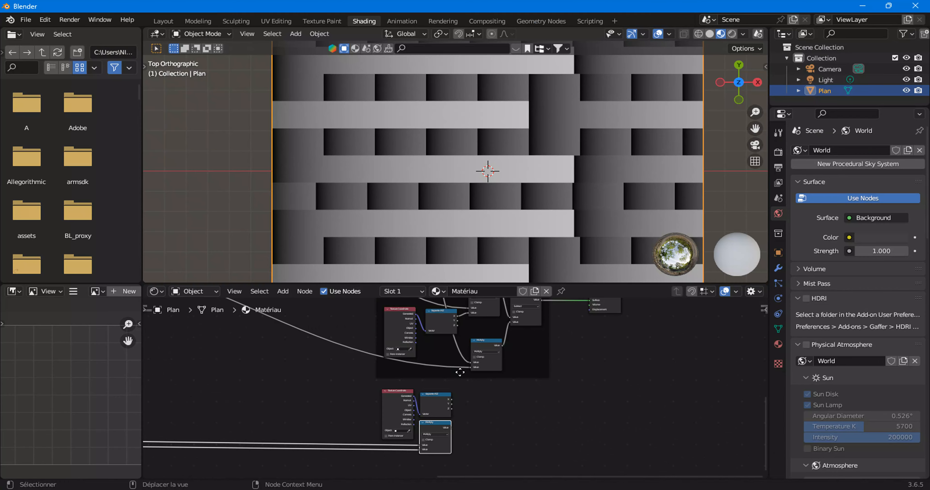
scroll(447, 414, "up", 3, "shift")
scroll(437, 408, "down", 2, "shift")
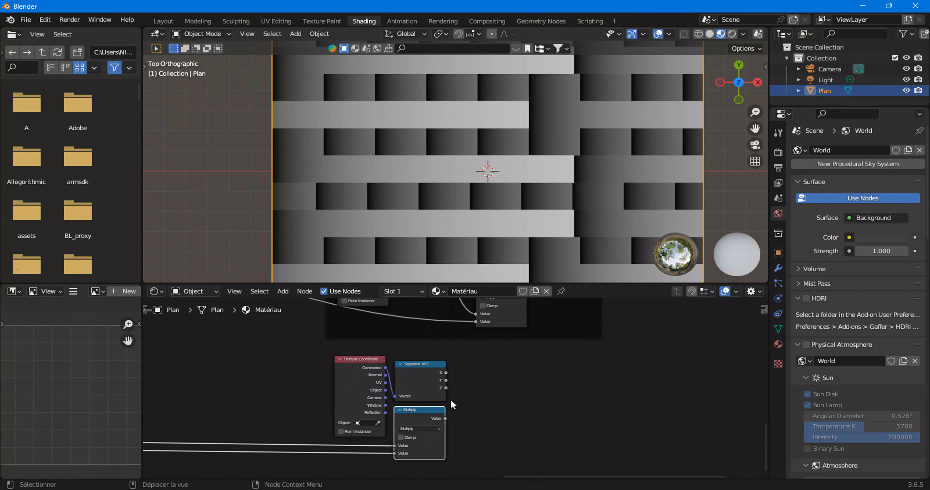
left_click(425, 435, "ctrl+shift")
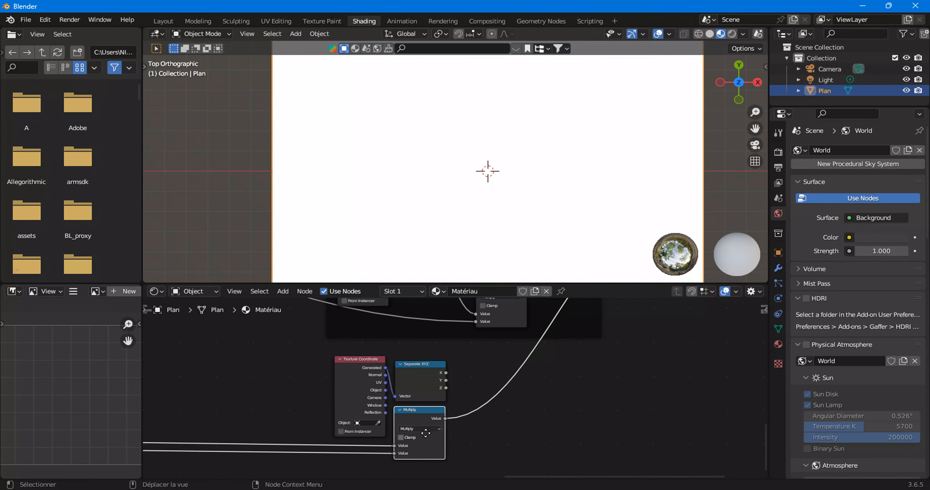
- Add reroute points on the two links just before the Multiply node and cut the preview link to the material output
middle_click_drag(374, 449, 388, 428, "shift")
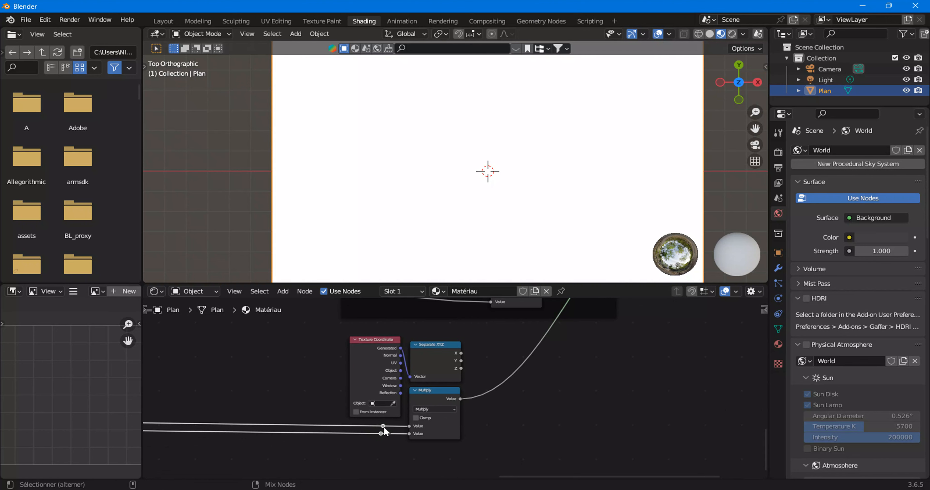
left_click(385, 426)
left_click(382, 433)
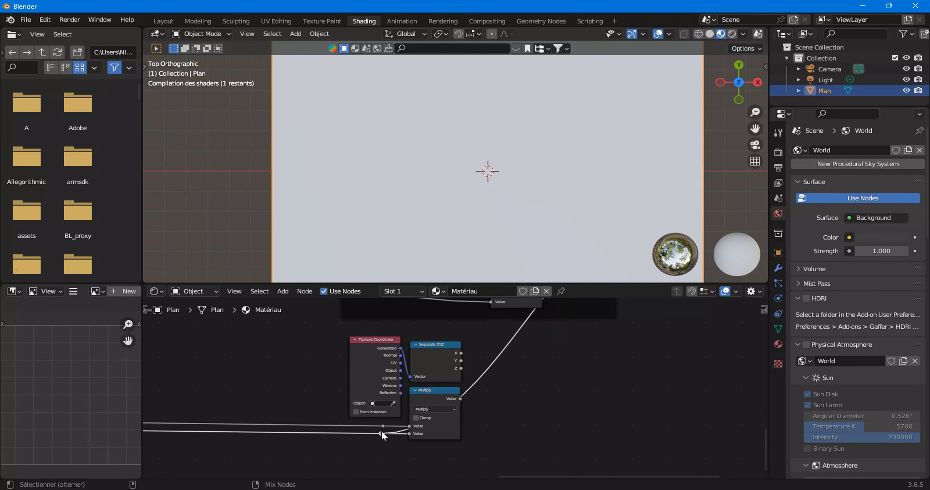
left_click_drag(460, 398, 484, 395, "ctrl")
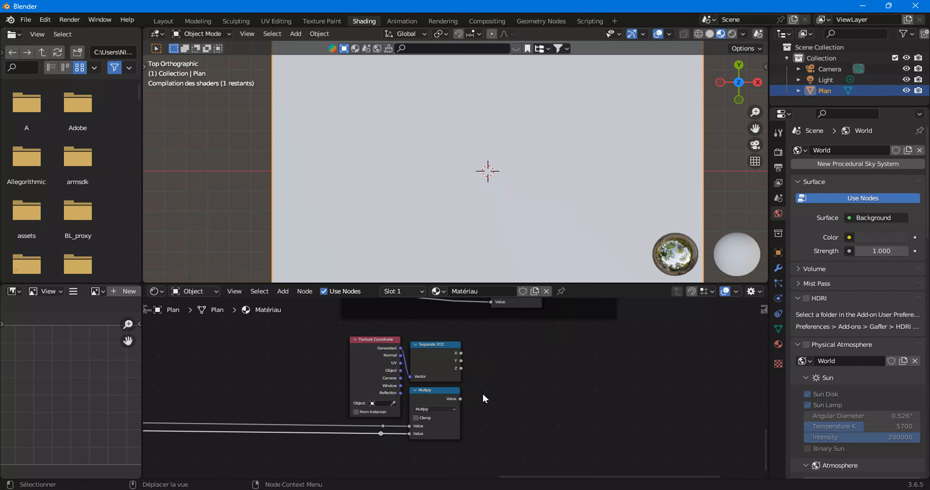
- Add a Math node beyond the Separate XYZ and Multiply nodes and set its operation to Subtract
middle_click_drag(483, 395, 406, 396)
scroll(407, 396, "up", 1)
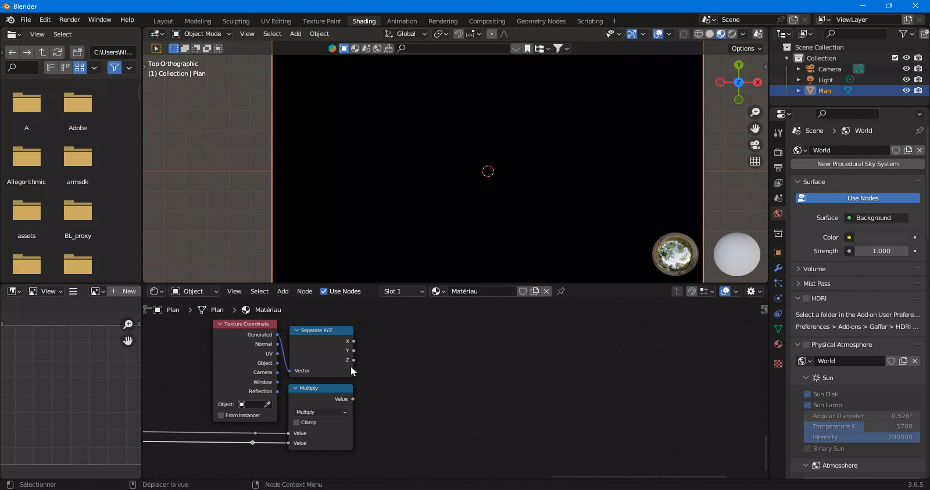
left_click(282, 291)
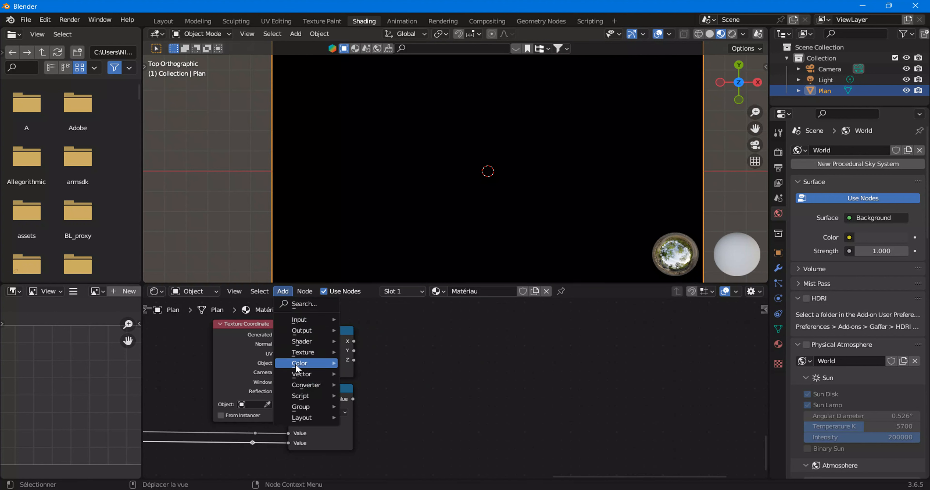
mouse_move(330, 384)
left_click(368, 307)
left_click(385, 360)
left_click(397, 369)
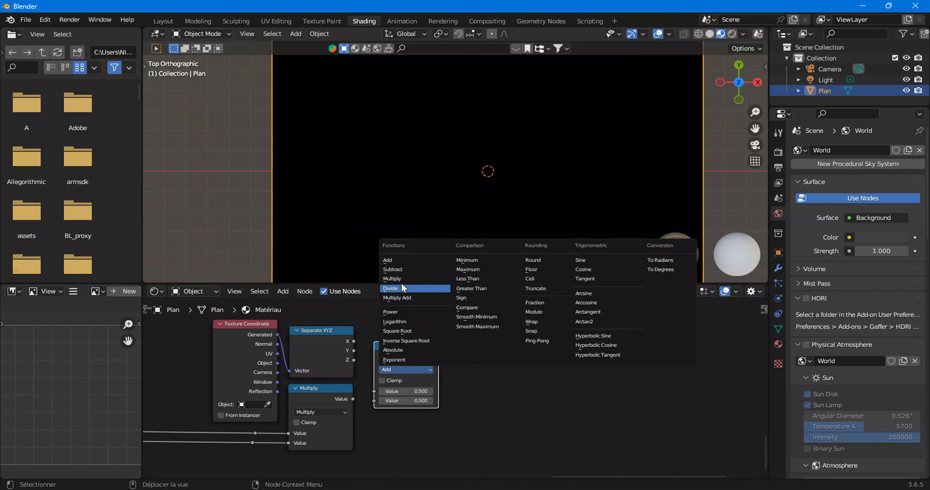
left_click(401, 271)
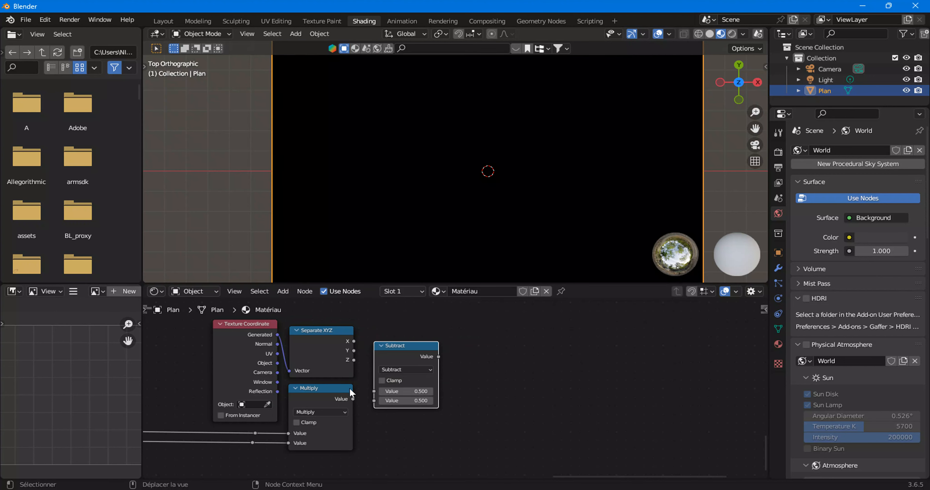
- Connect Separate XYZ's Y and the Multiply result to the Subtract node's first and second inputs, and preview Subtract on the plane
left_click_drag(353, 350, 375, 401)
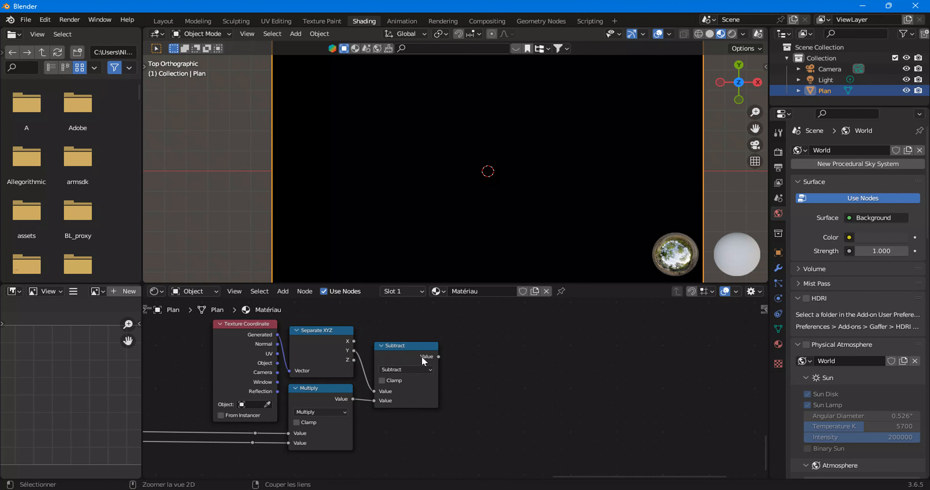
left_click(422, 357, "ctrl+shift")
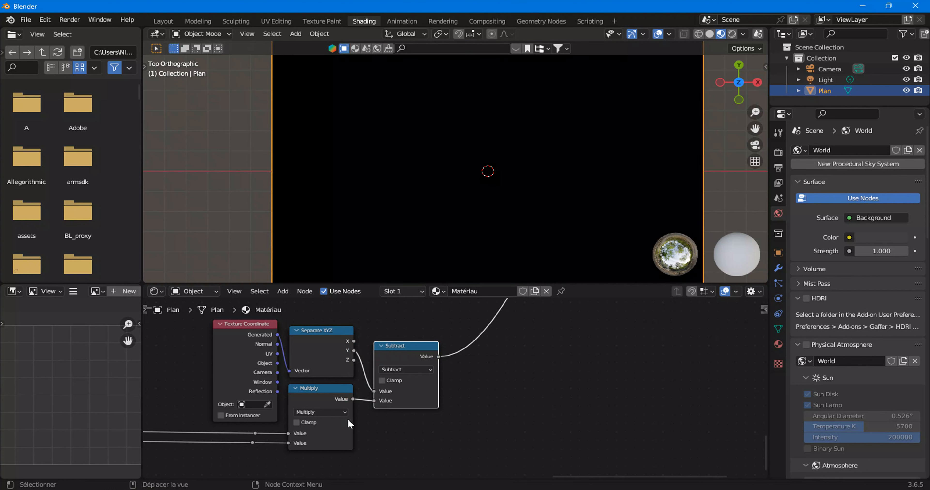
- Set the row height value in the row frame to 14.450
scroll(320, 414, "down", 4)
scroll(265, 415, "left", 6, "ctrl")
middle_click_drag(352, 383, 302, 401)
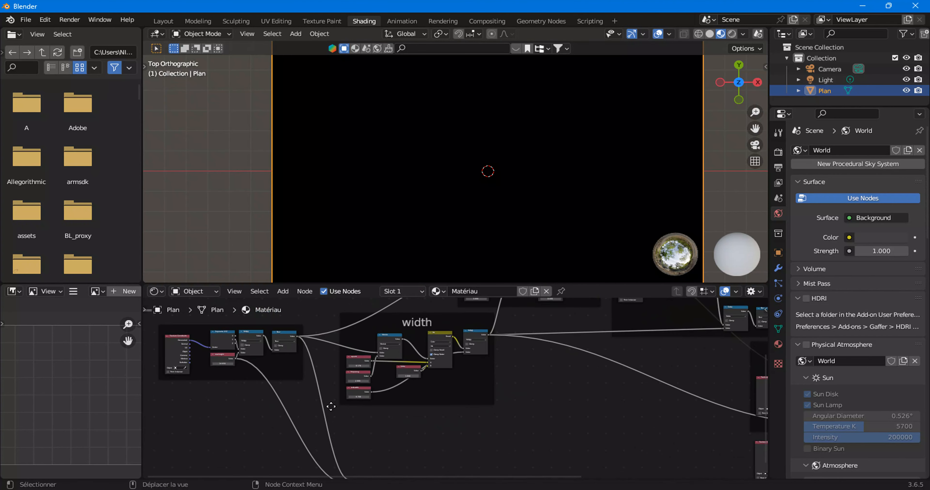
scroll(430, 415, "up", 4)
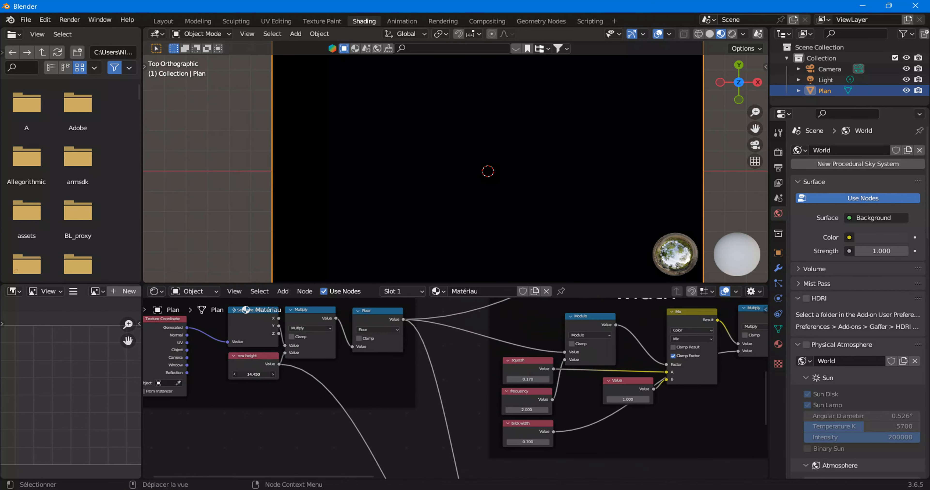
left_click(511, 413)
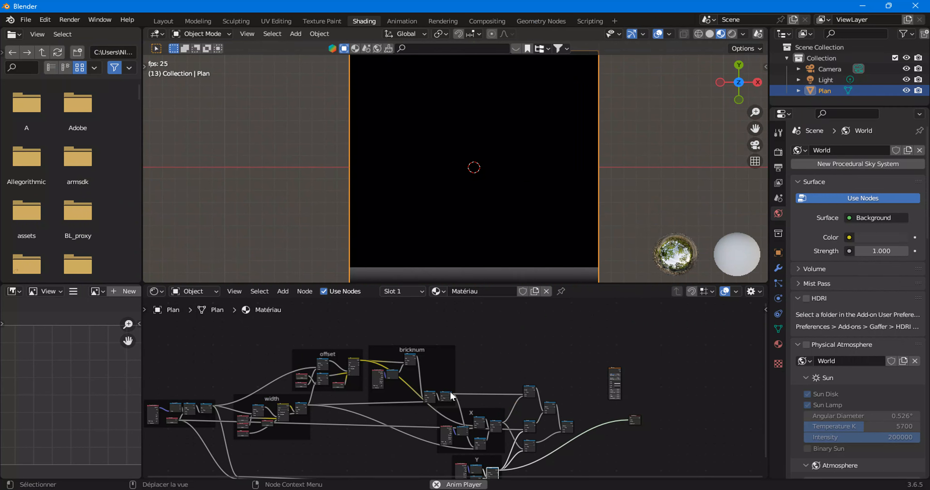
- Set the Math node between Separate XYZ and Floor in the row frame to Divide
scroll(452, 390, "up", 2)
middle_click_drag(507, 443, 506, 376)
scroll(505, 376, "up", 2)
scroll(413, 264, "down", 1)
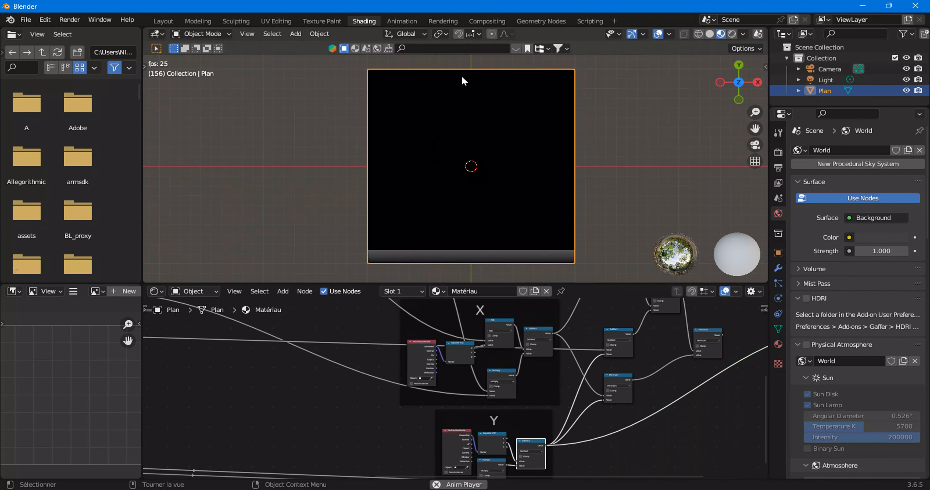
middle_click_drag(292, 325, 385, 387)
scroll(384, 387, "up", 4)
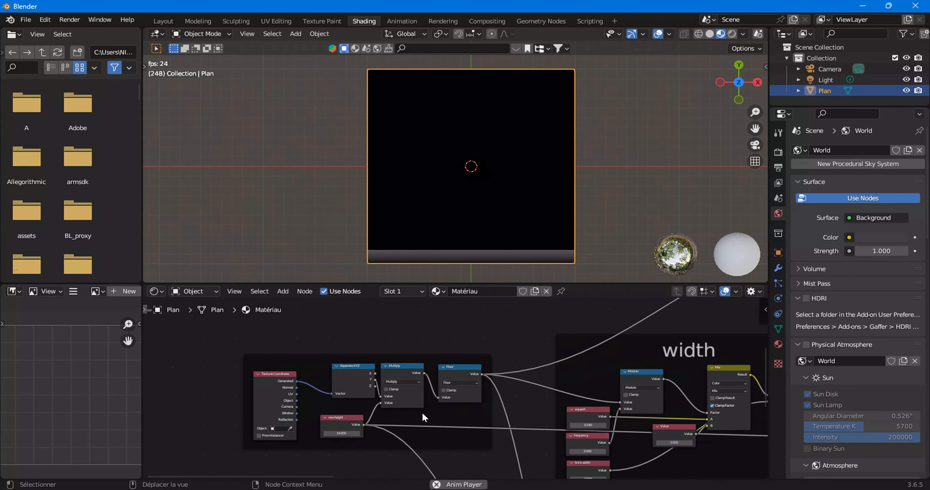
left_click_drag(319, 382, 295, 382)
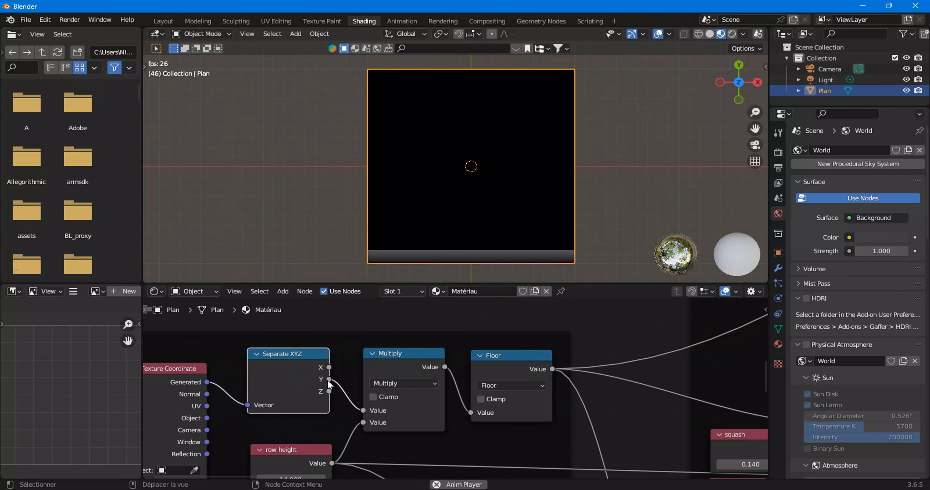
mouse_move(390, 368)
left_mouse_down()
mouse_move(397, 377)
mouse_move(389, 370)
left_mouse_up()
left_click(388, 391)
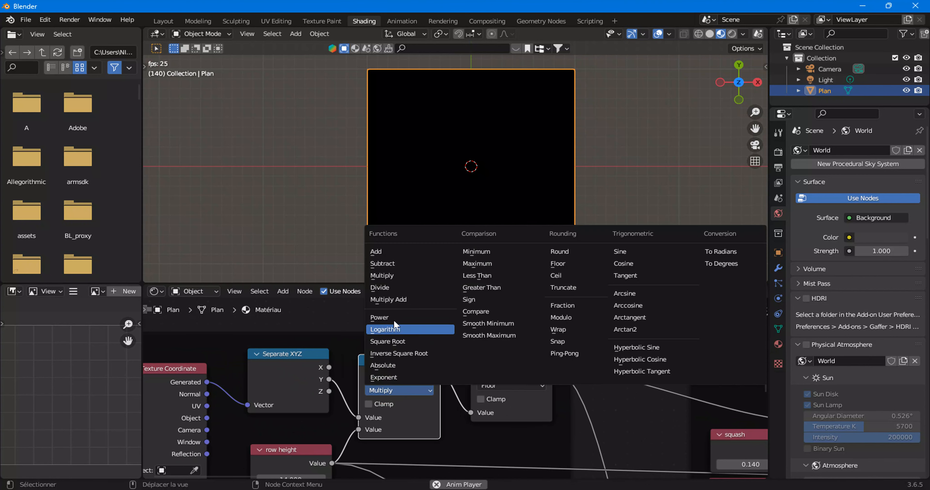
left_click(392, 289)
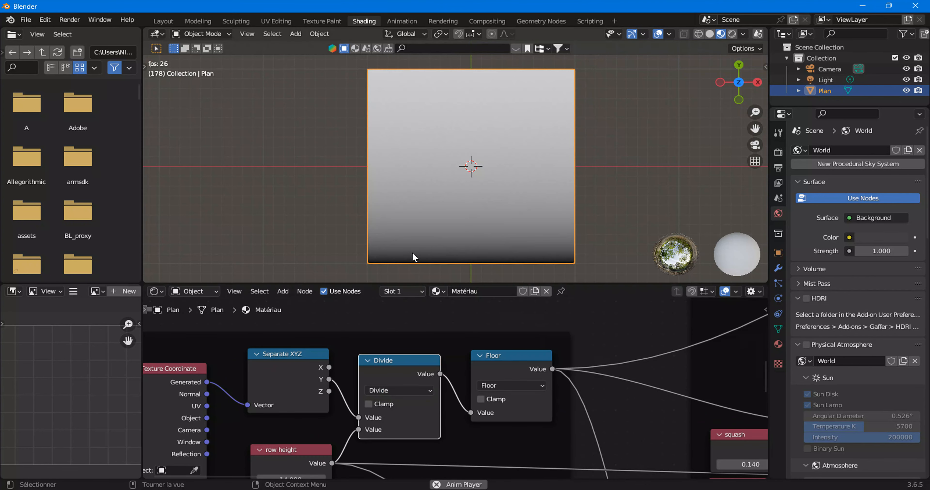
- Preview the output of the last Minimum node in the chain following the X and Y frames on the plane
scroll(432, 344, "down", 8)
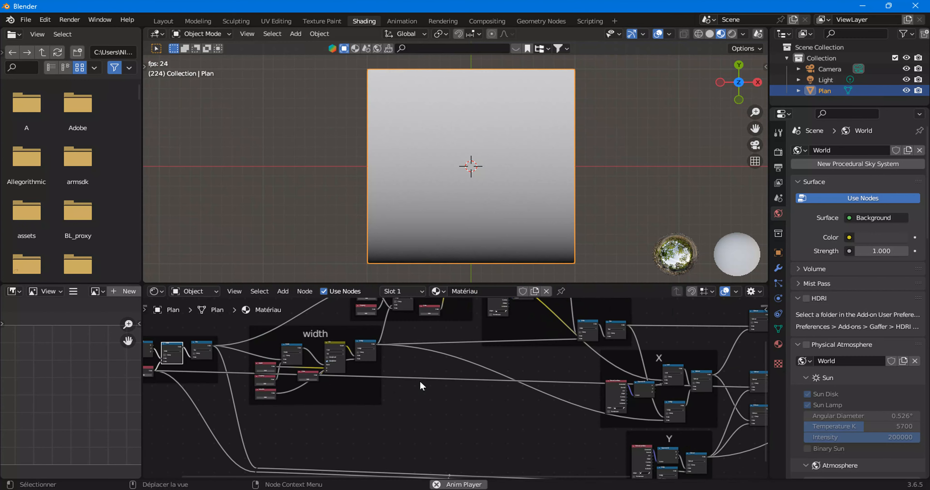
middle_click_drag(548, 406, 468, 386)
scroll(467, 387, "up", 2)
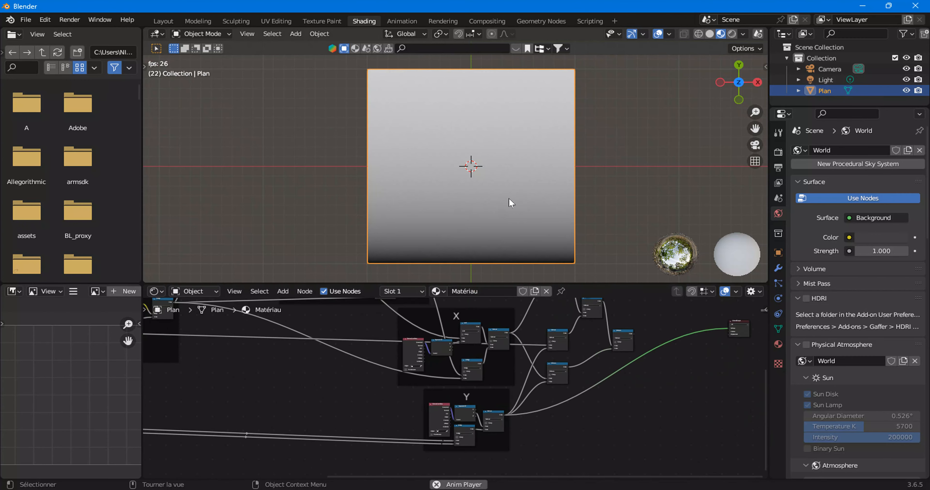
scroll(489, 389, "up", 3)
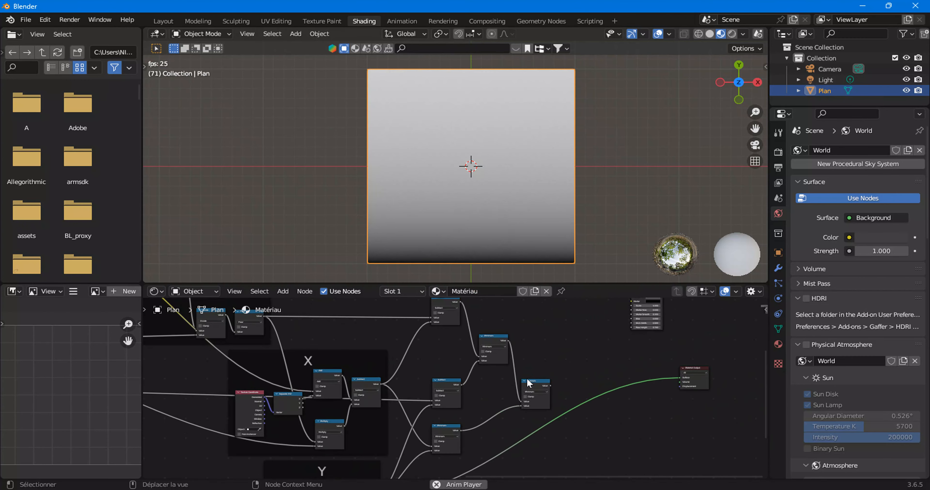
scroll(527, 379, "up", 2)
left_click(561, 379, "ctrl+shift")
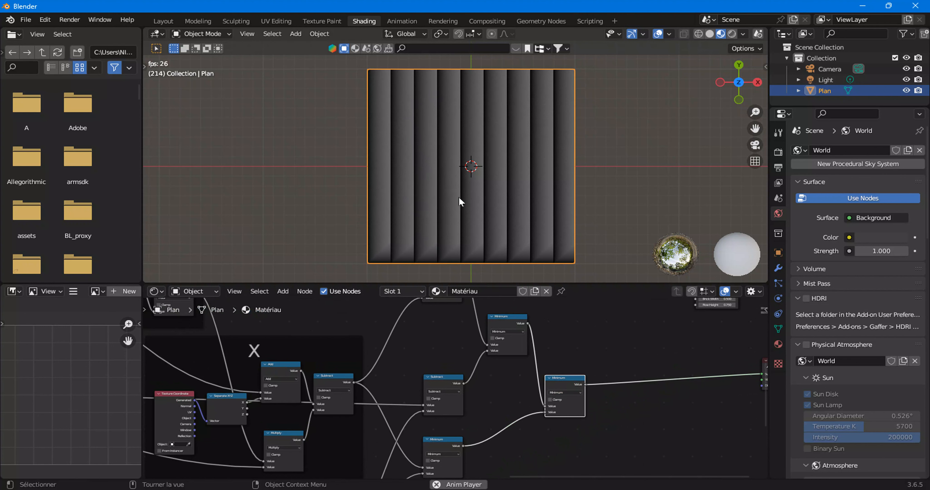
scroll(484, 373, "up", 2)
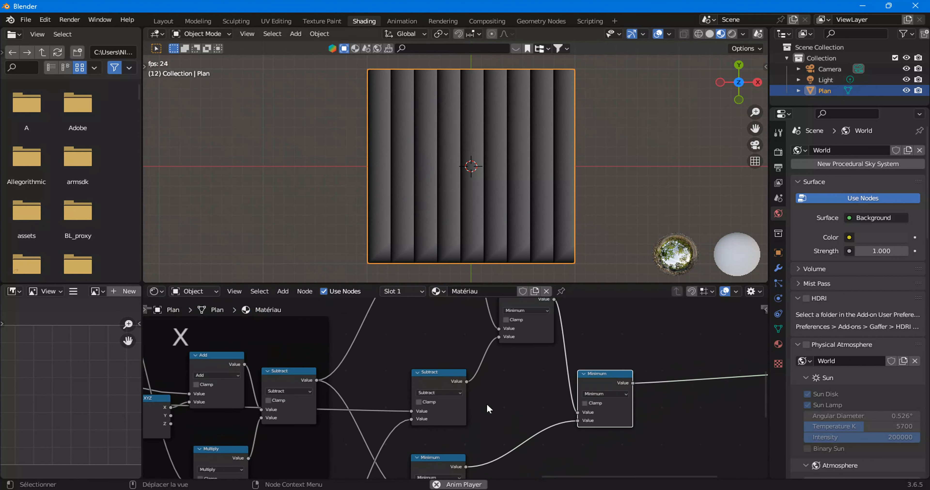
scroll(485, 402, "down", 3, "shift")
left_click(434, 415)
scroll(493, 350, "down", 2)
scroll(483, 372, "up", 2, "shift")
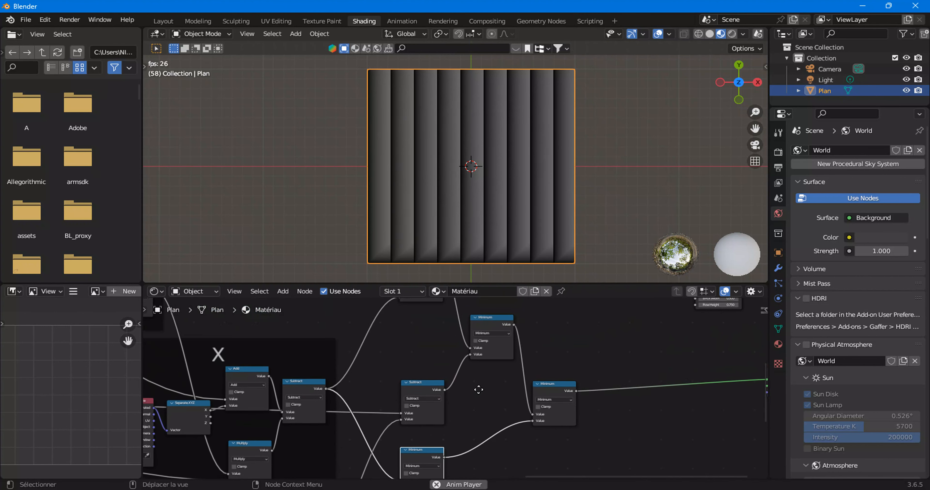
- Preview the lower Subtract node, the Minimum node after it and the upper Subtract node on the plane to compare their outputs
left_click(427, 392, "ctrl+shift")
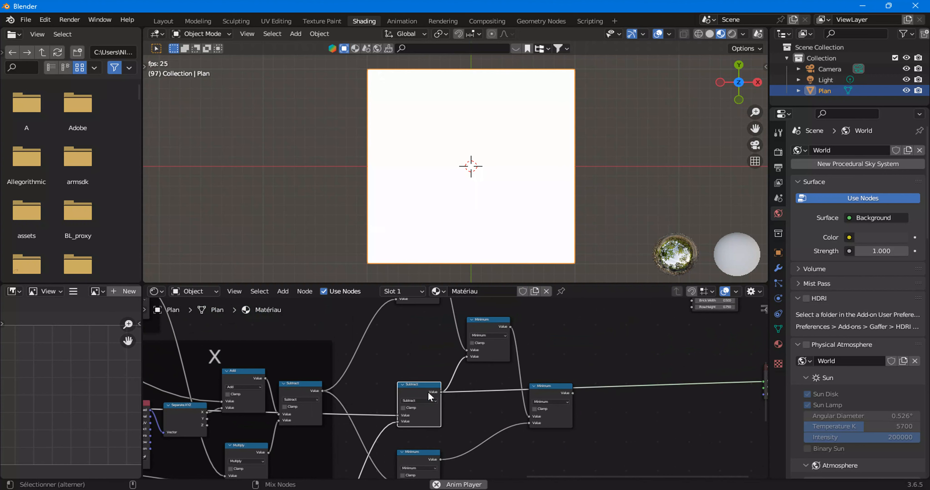
scroll(433, 379, "up", 2, "shift")
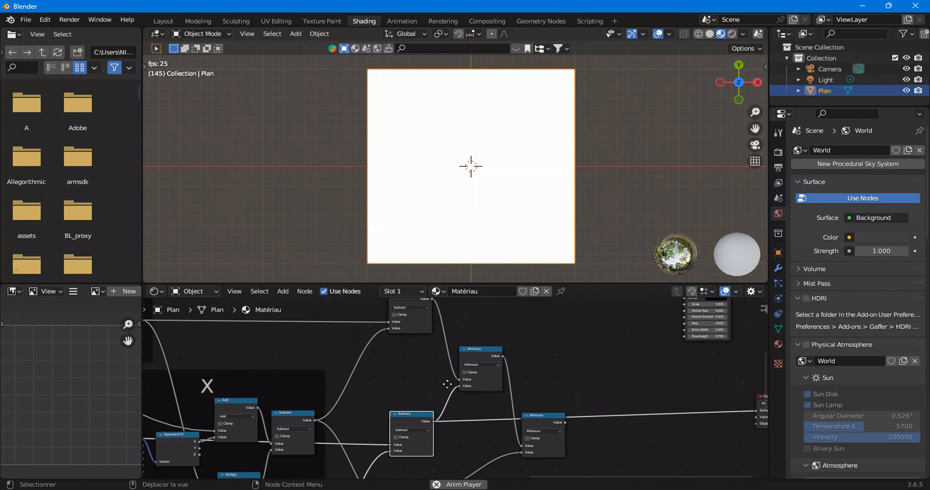
left_click(476, 363, "ctrl+shift")
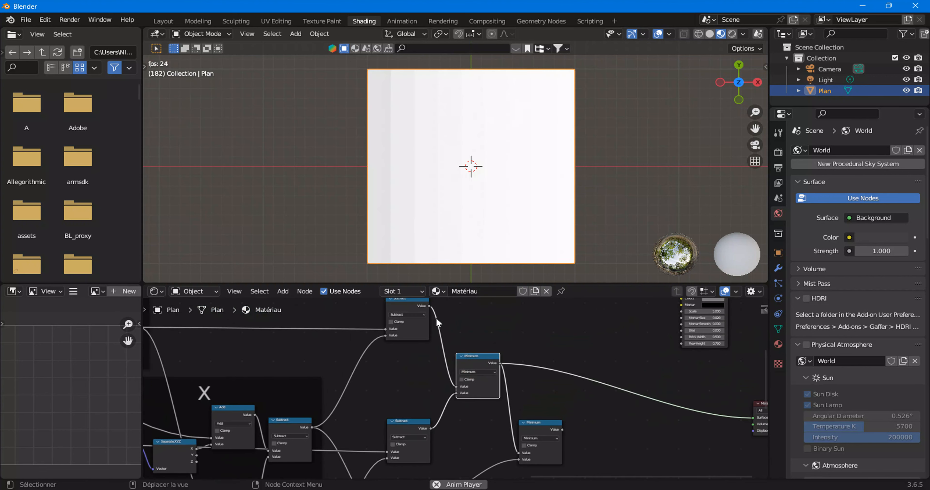
left_click(416, 303, "ctrl+shift")
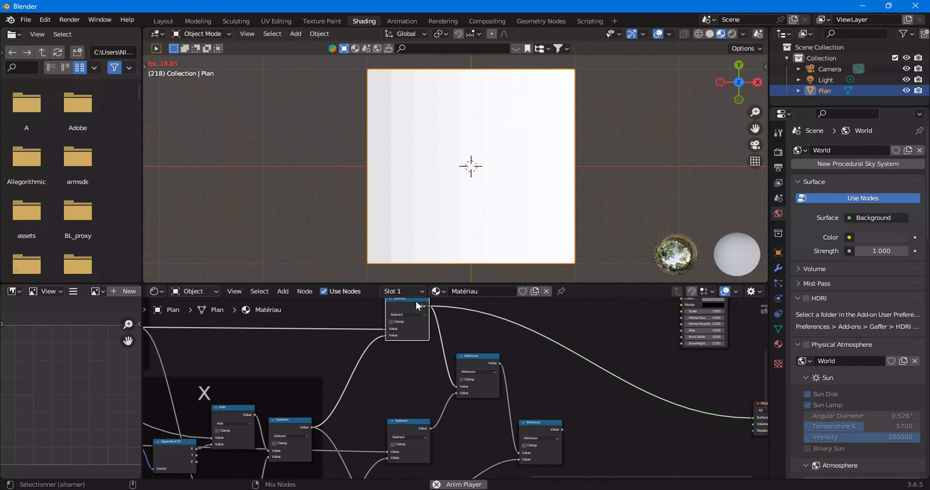
left_click(419, 423, "ctrl+shift")
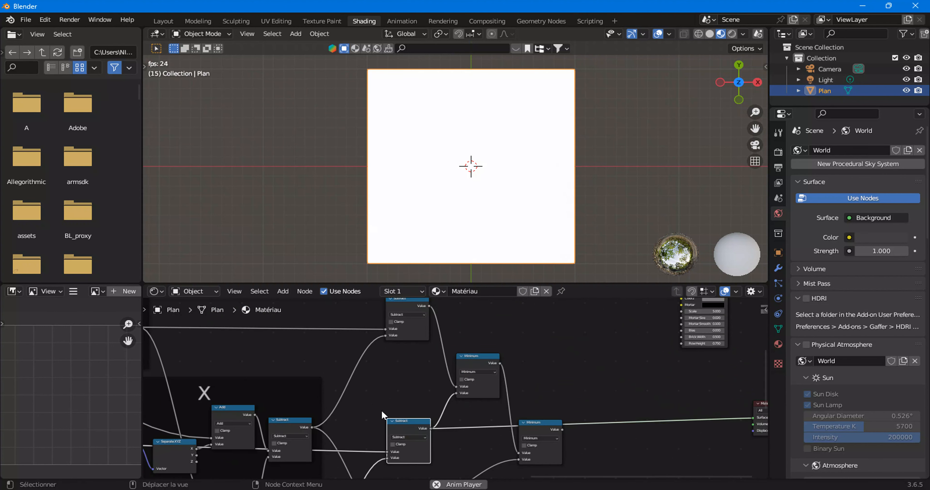
- Preview the upper Subtract node on the plane and examine its input links back to the bricknum frame
scroll(340, 396, "down", 3)
scroll(341, 396, "up", 1)
middle_click_drag(405, 343, 562, 376)
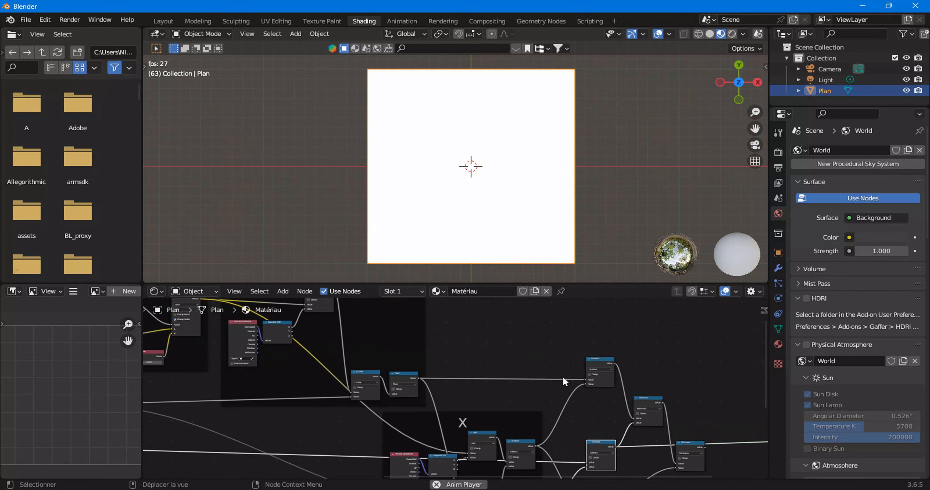
left_click(599, 363, "ctrl+shift")
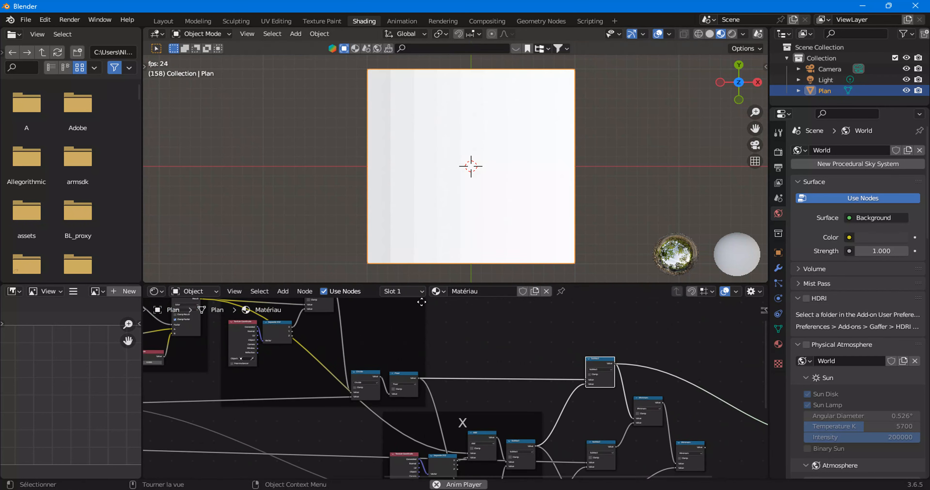
middle_click_drag(336, 342, 397, 416)
scroll(364, 354, "up", 1)
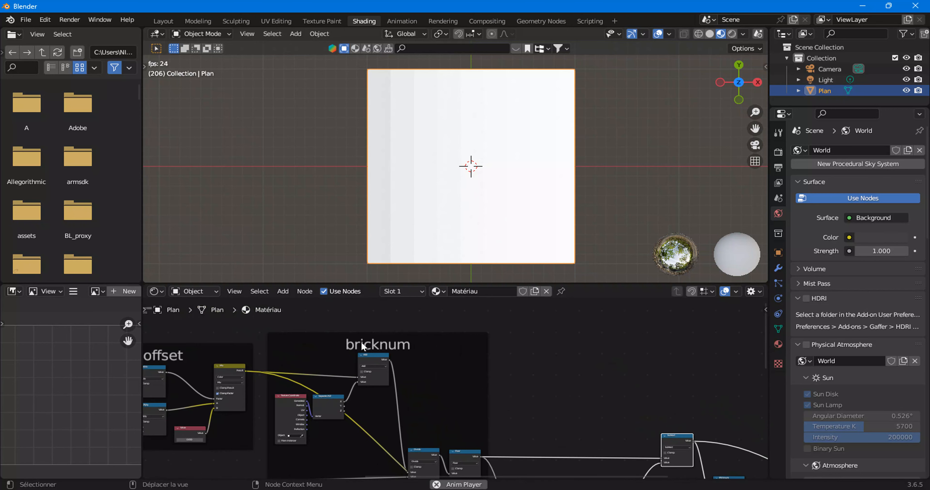
middle_click_drag(472, 464, 375, 398)
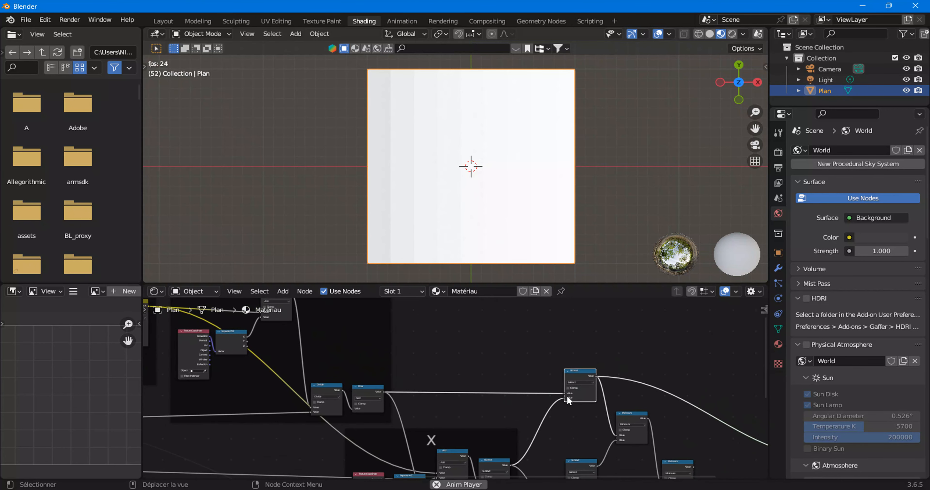
- Stop playback and replace the bricknum Floor link into the upper Subtract's first input with the width frame's Multiply output
key("space")
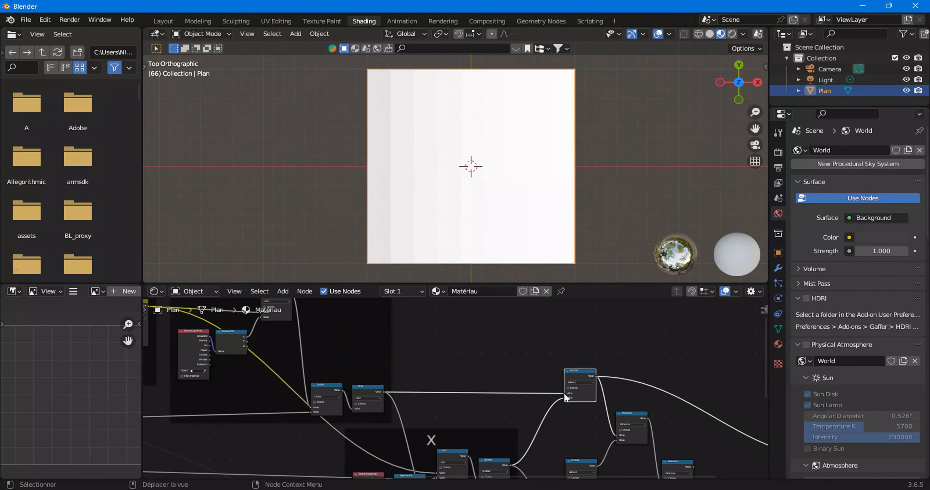
left_click_drag(564, 392, 465, 411)
scroll(464, 413, "down", 2)
middle_click_drag(266, 417, 349, 367)
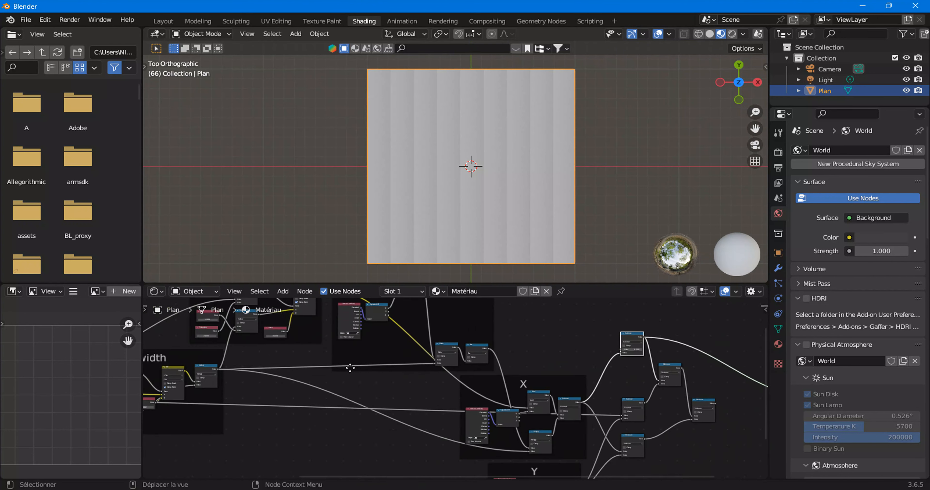
scroll(242, 375, "down", 1)
left_click_drag(251, 370, 599, 354)
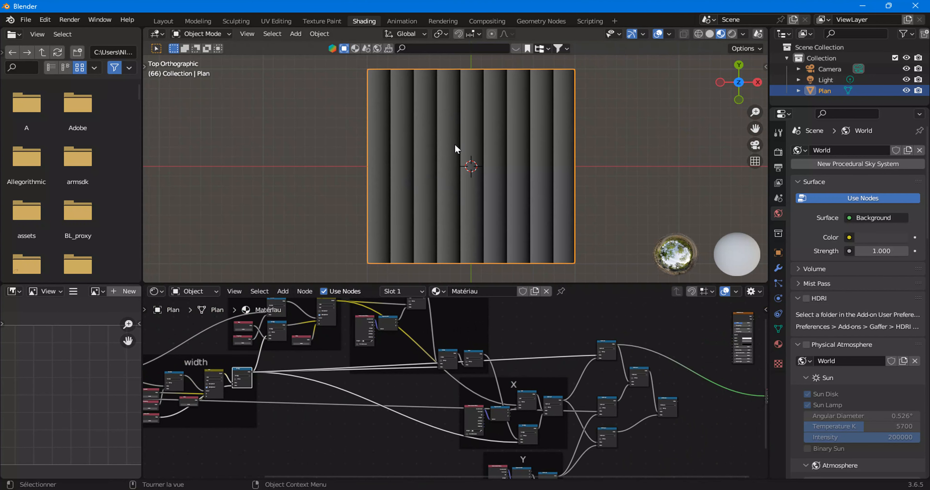
- Preview the upper Subtract's result through the Minimum chain, finishing with the last Minimum node on the plane
middle_click_drag(633, 401, 458, 386)
scroll(457, 387, "up", 6)
left_click(482, 341, "ctrl+shift")
left_click(521, 382, "ctrl+shift")
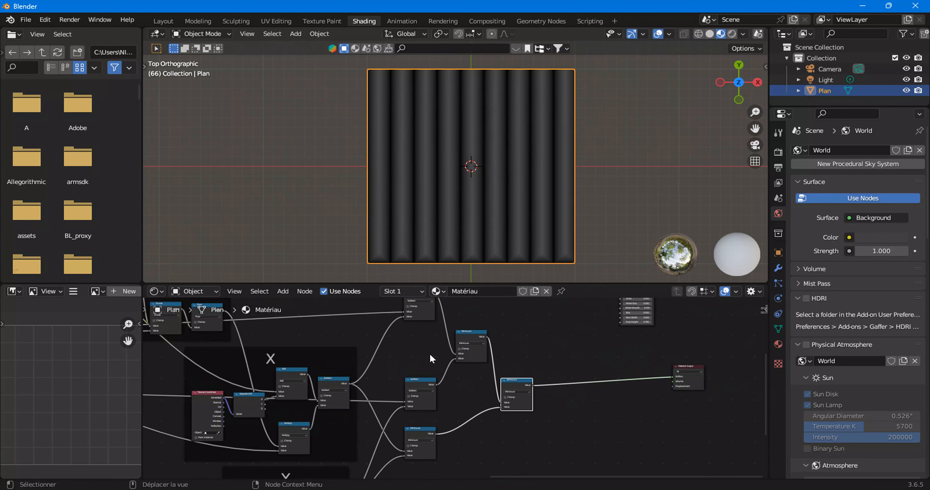
- Preview the Y frame's Subtract node on the plane, and return the preview to the last Minimum node
scroll(432, 361, "up", 3)
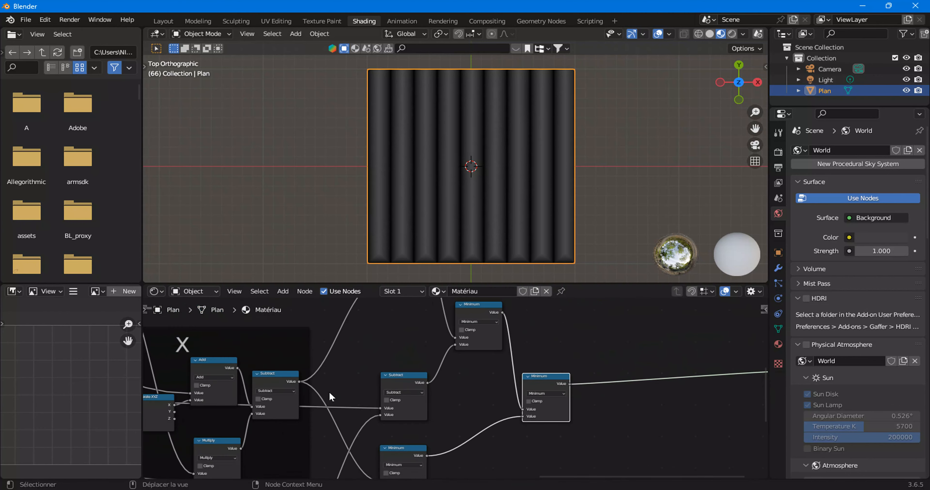
scroll(329, 391, "down", 1)
middle_click_drag(329, 391, 450, 408)
scroll(378, 396, "up", 3)
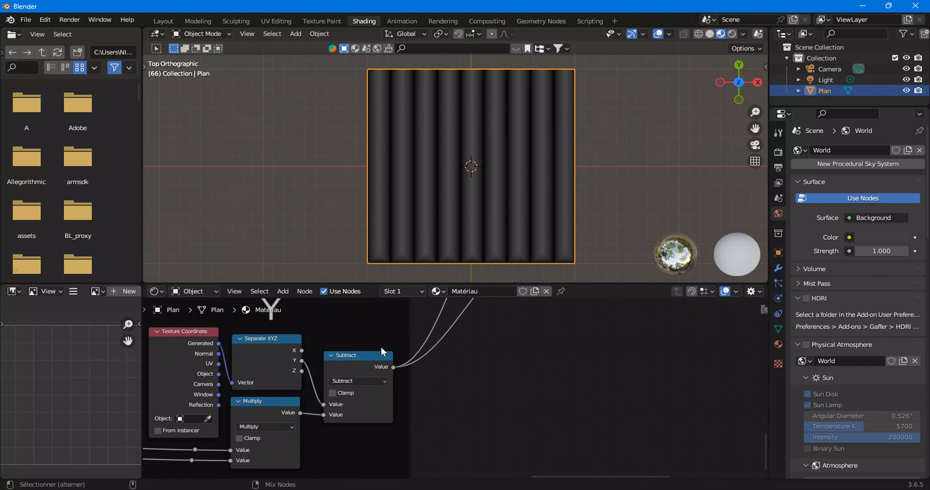
left_click(384, 360, "ctrl+shift")
scroll(307, 386, "down", 4)
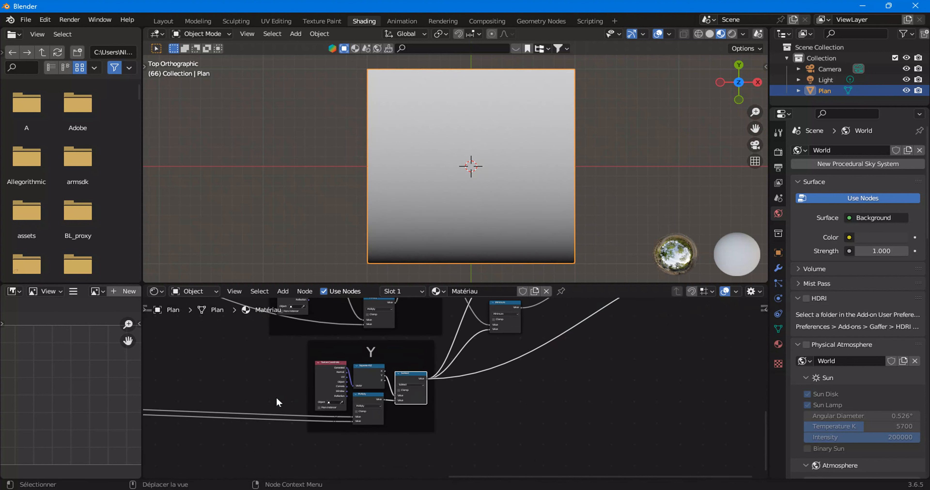
scroll(285, 399, "down", 6)
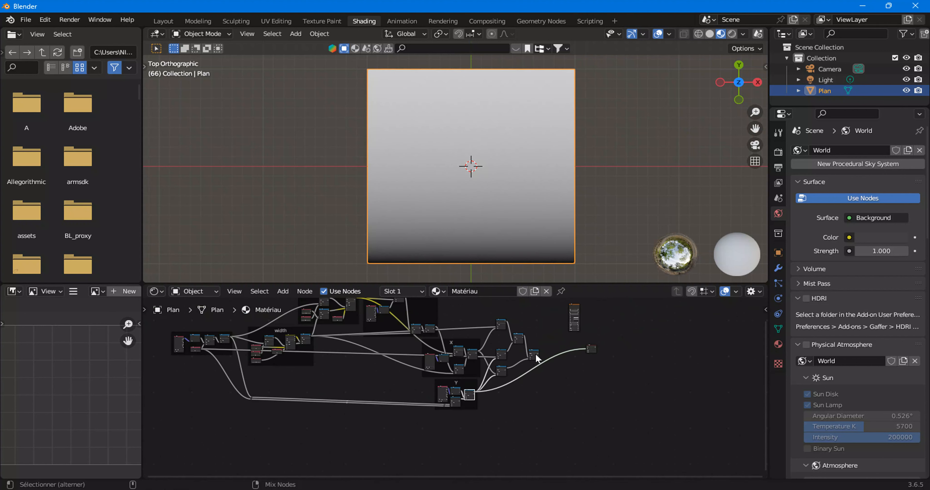
left_click(533, 353, "ctrl+shift")
- Set the row height value in the row frame to 0.100
scroll(328, 363, "up", 2)
middle_click_drag(328, 364, 372, 424)
scroll(371, 417, "up", 5)
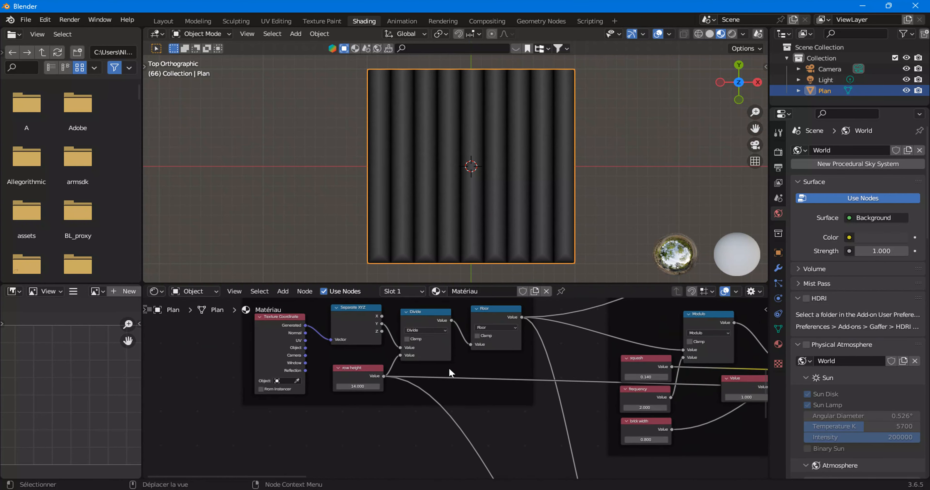
left_click_drag(321, 385, 443, 321)
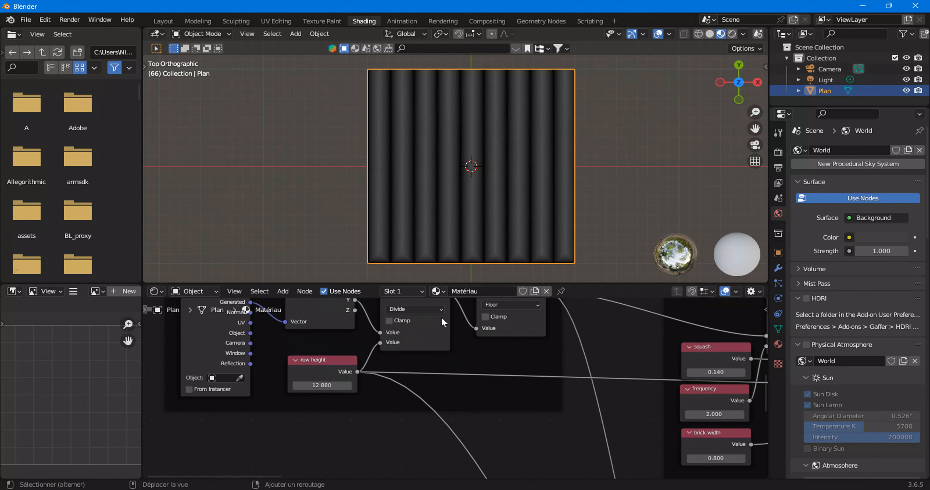
left_click_drag(321, 385, 319, 384)
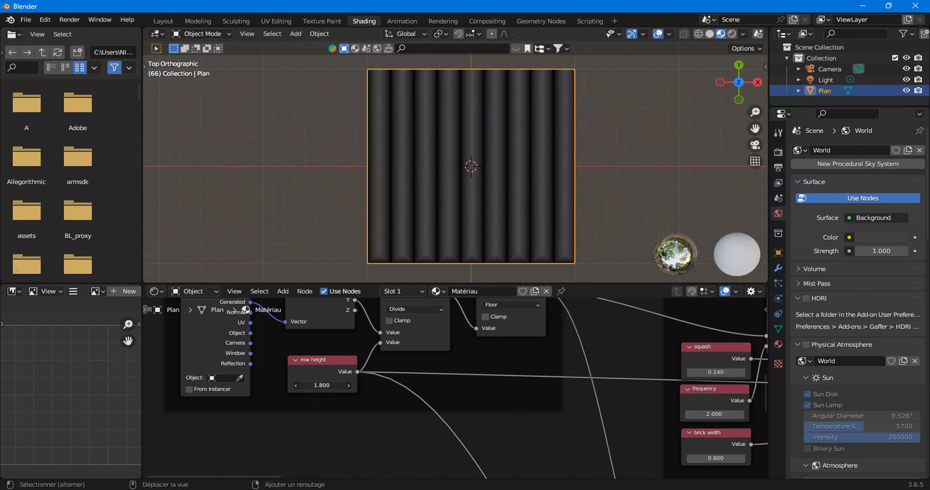
left_click_drag(321, 385, 303, 384)
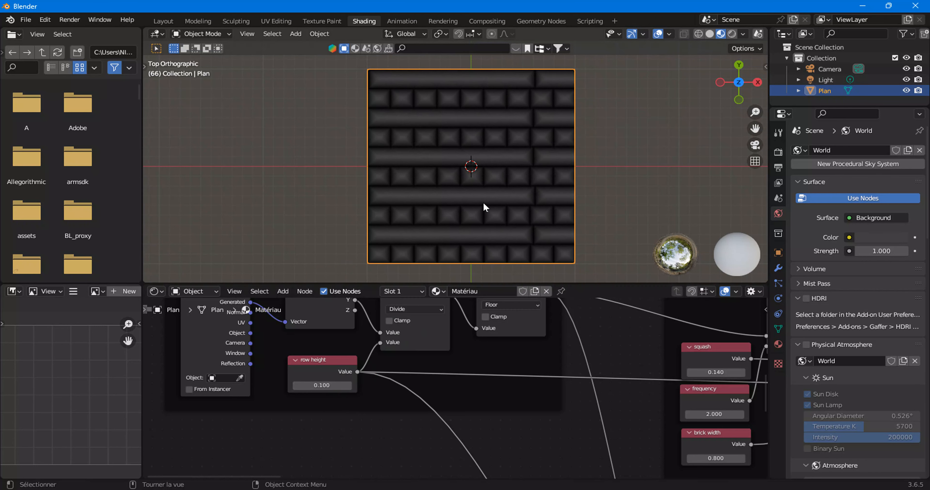
- Examine the end of the Minimum chain and the Brick Texture node's mortar size and mortar smooth settings
scroll(416, 370, "down", 6)
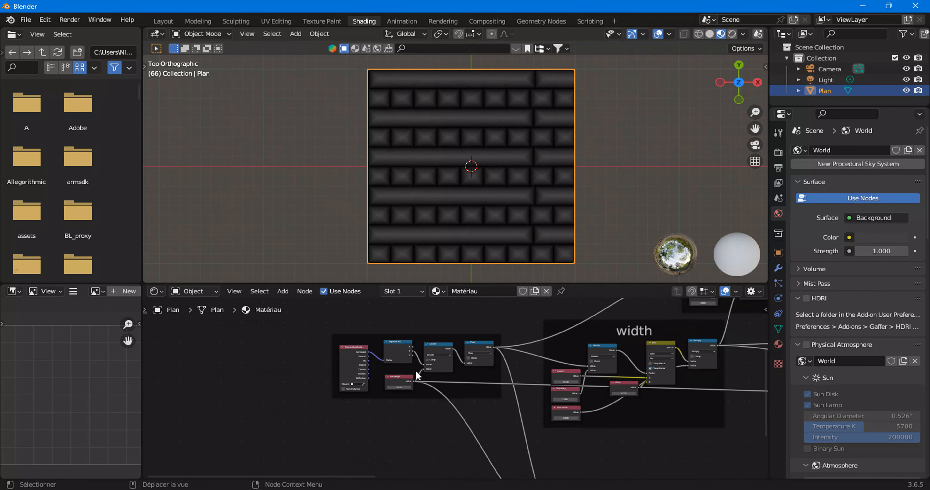
scroll(497, 361, "down", 2)
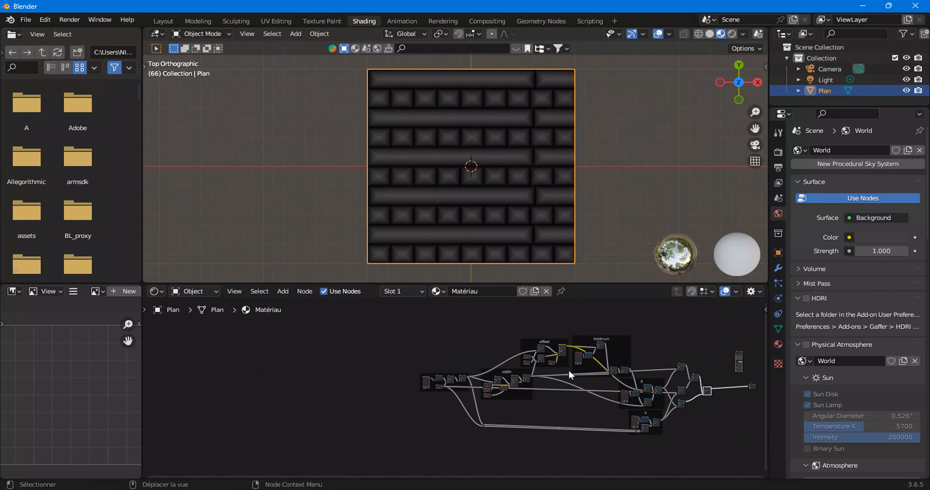
middle_click_drag(598, 369, 471, 369)
scroll(510, 356, "up", 5)
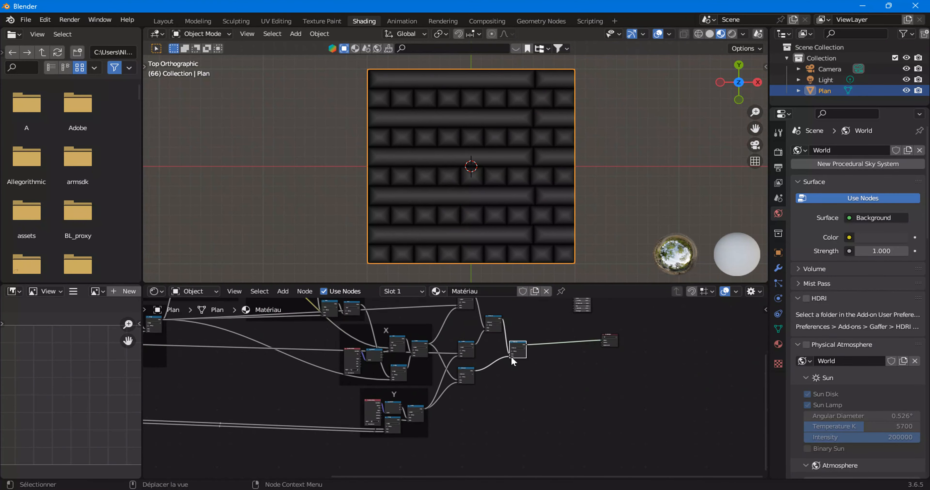
scroll(357, 438, "up", 6)
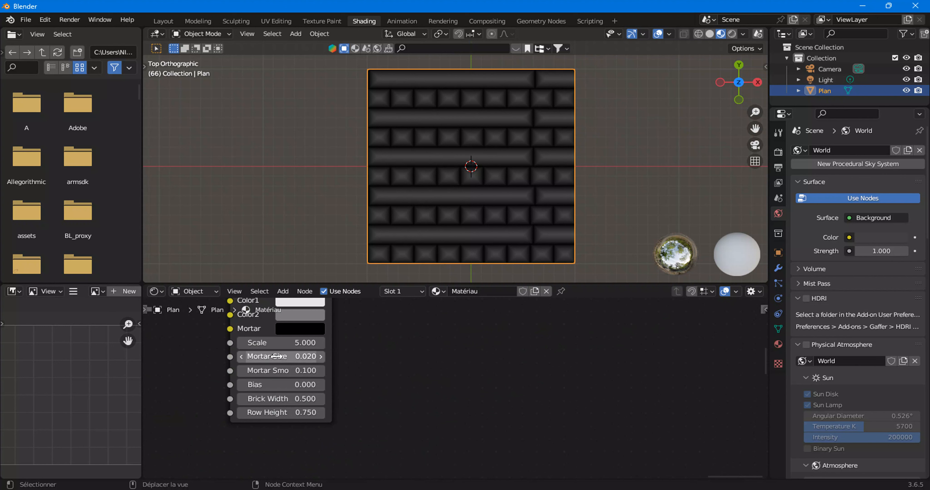
scroll(182, 396, "down", 2)
scroll(182, 393, "down", 5)
middle_click_drag(303, 457, 329, 392)
scroll(361, 394, "up", 2)
middle_click_drag(398, 355, 405, 398)
scroll(404, 398, "up", 3)
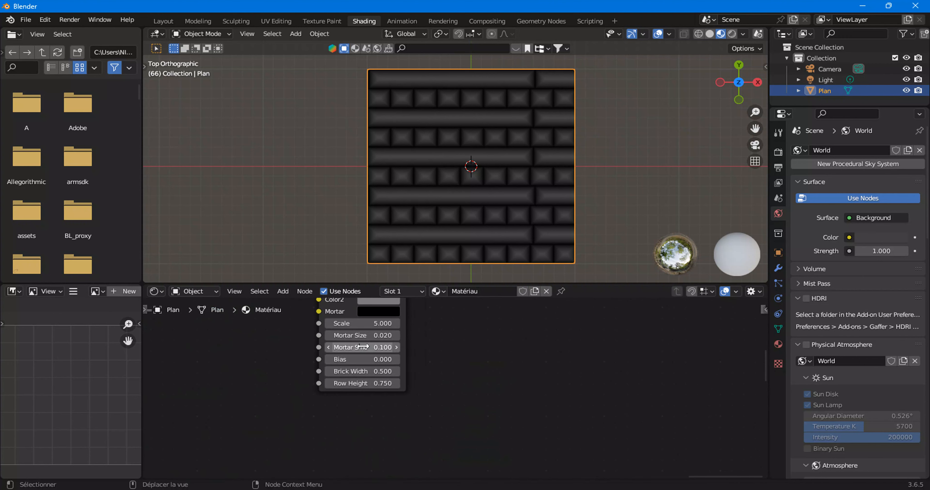
middle_click_drag(325, 424, 335, 367)
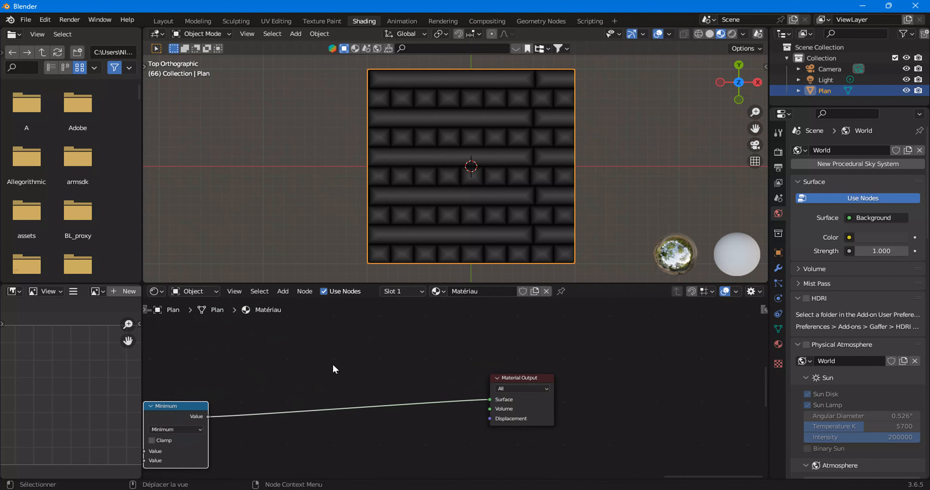
- Insert a Math node between the last Minimum node and Material Output, and set it to Greater Than
key("ctrl+space")
scroll(276, 305, "down", 1)
scroll(253, 220, "down", 2)
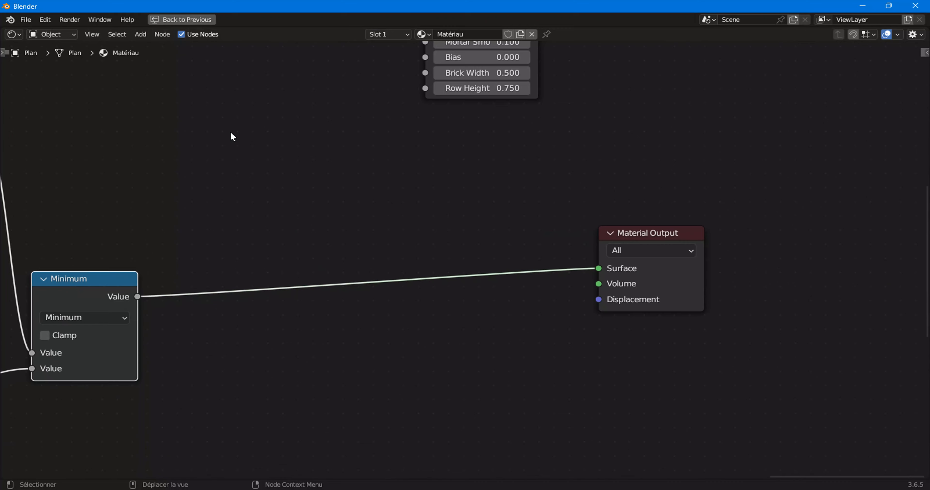
left_click(138, 35)
mouse_move(157, 128)
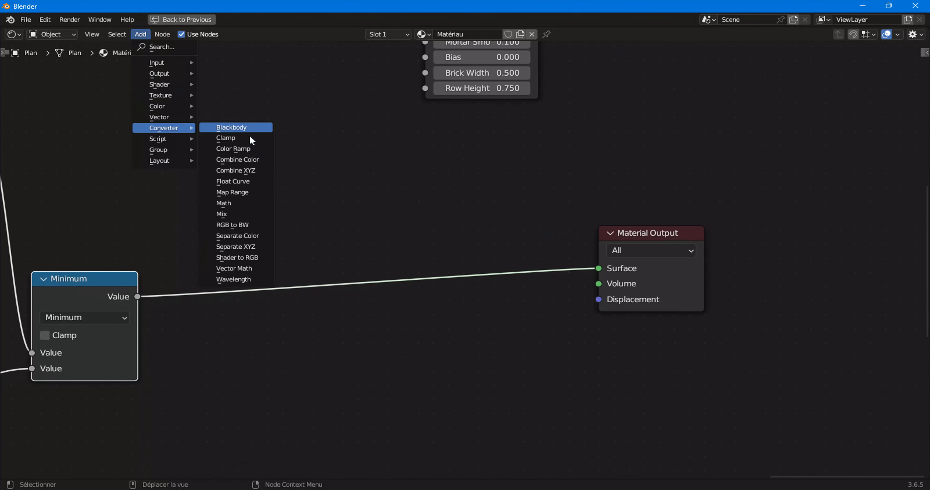
left_click(251, 203)
left_click(271, 294)
left_click(301, 293)
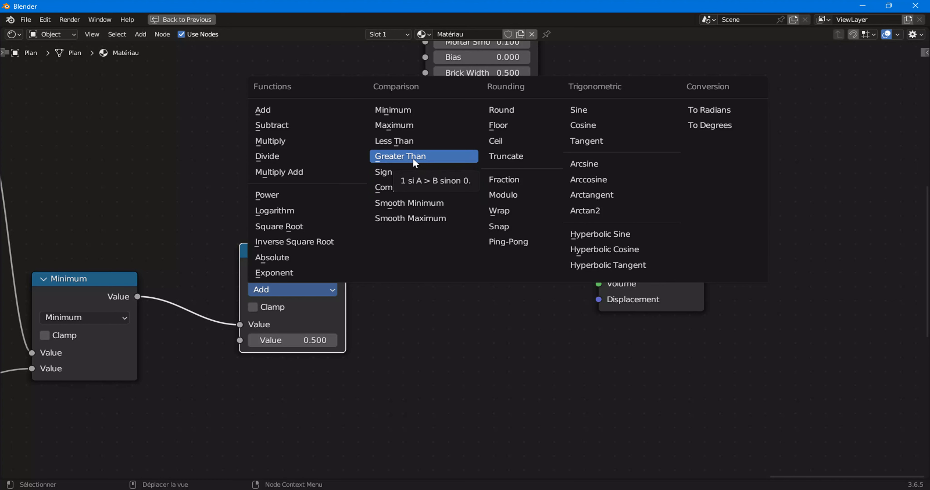
left_click(405, 157)
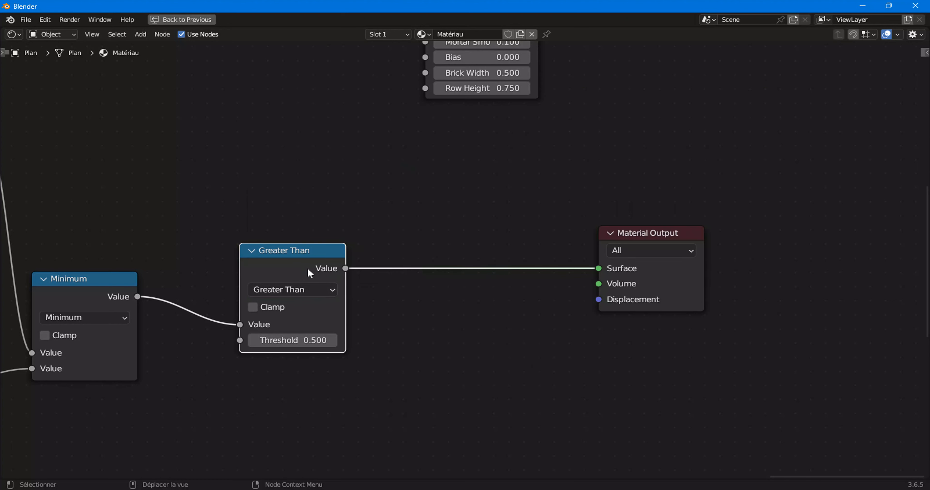
- Preview the last Minimum node on the plane, and switch the preview back to the Greater Than node
scroll(307, 267, "down", 1)
left_click(141, 290, "ctrl+shift")
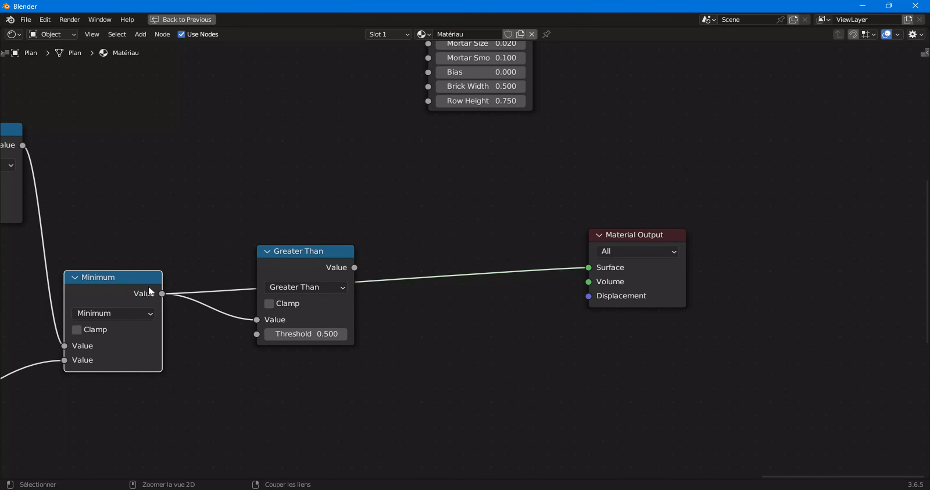
key("ctrl+space")
scroll(251, 318, "down", 2)
scroll(425, 389, "up", 3)
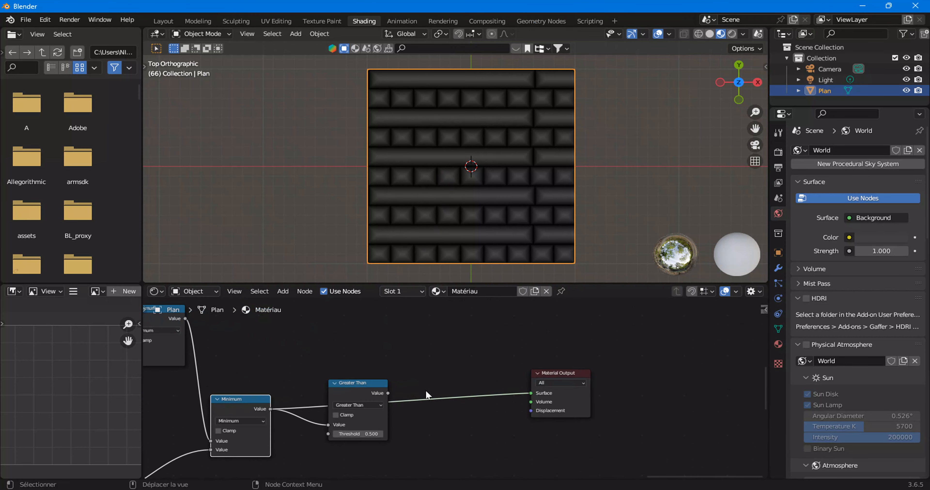
scroll(425, 390, "up", 1)
left_click(385, 327, "ctrl+shift")
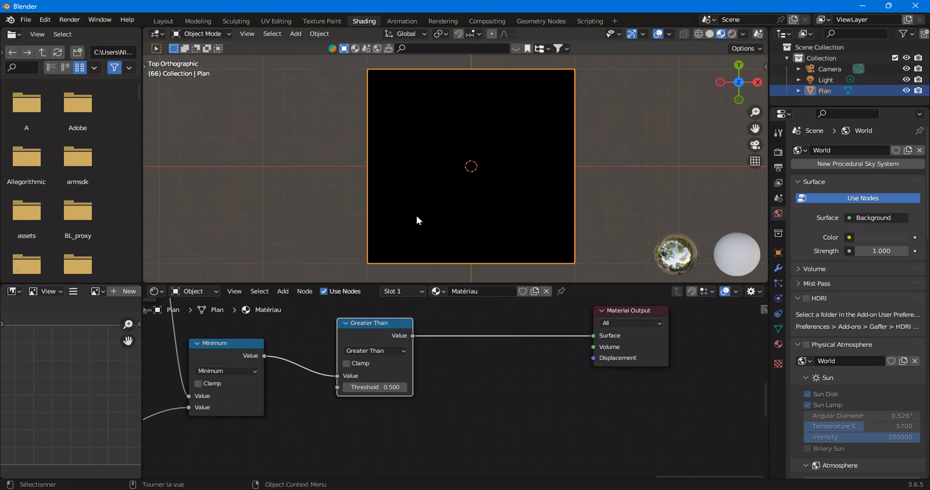
- Lower the Greater Than node's threshold to 0.010
scroll(383, 403, "up", 3)
left_click(267, 386)
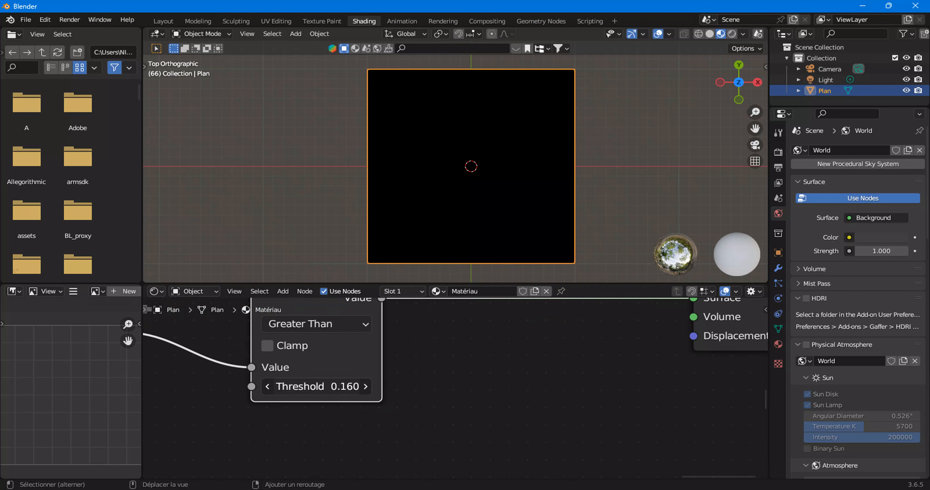
left_click_drag(314, 386, 276, 386)
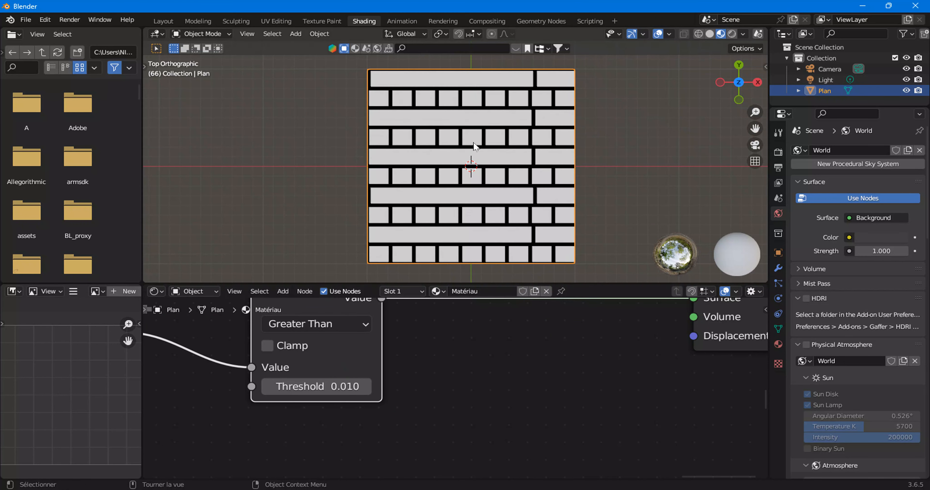
- Add a Value input node just below the last Minimum node
middle_click_drag(256, 343, 296, 341)
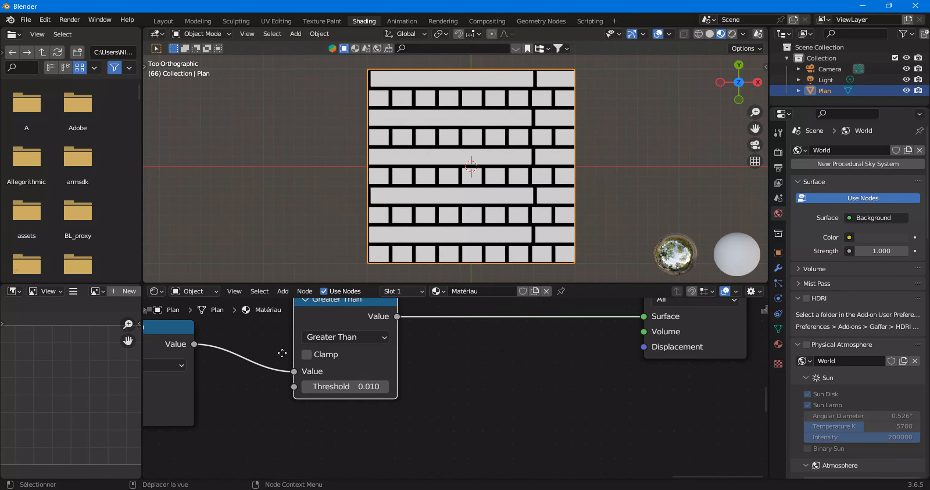
scroll(337, 316, "down", 2)
left_click_drag(207, 310, 258, 311)
left_click(283, 291)
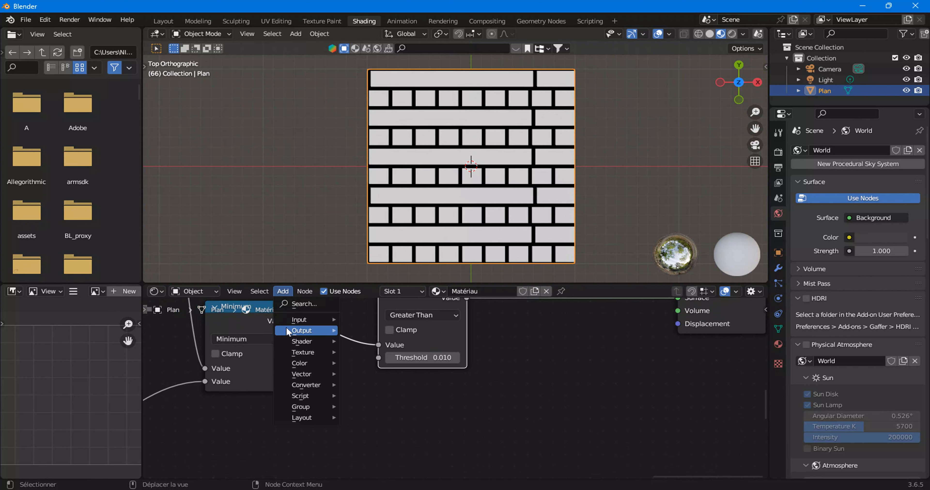
mouse_move(307, 319)
left_click(383, 289)
left_click(188, 400)
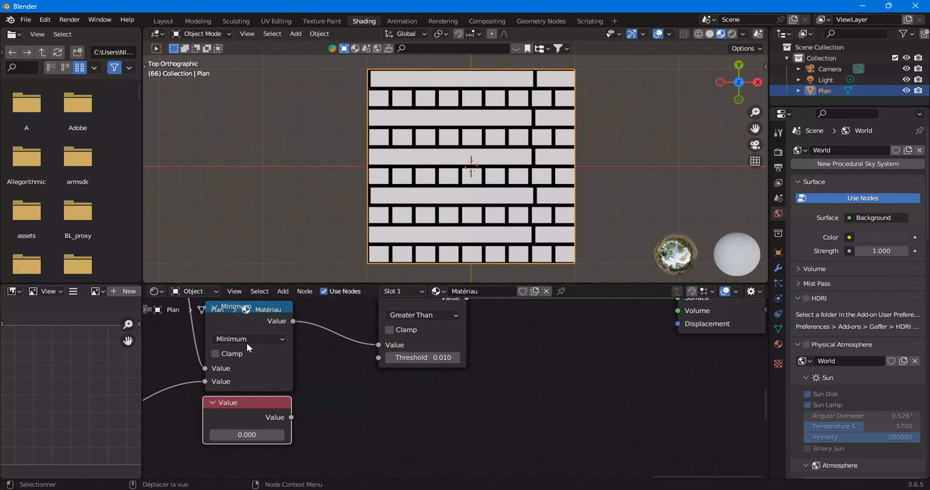
- Add a Math node beside the new Value node and connect the Value output to its first input
left_click(283, 292)
mouse_move(295, 377)
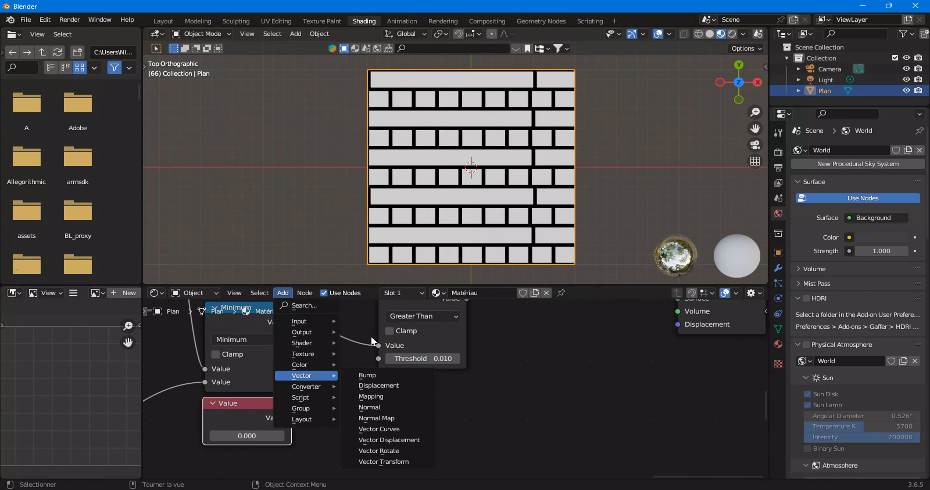
left_click(304, 389)
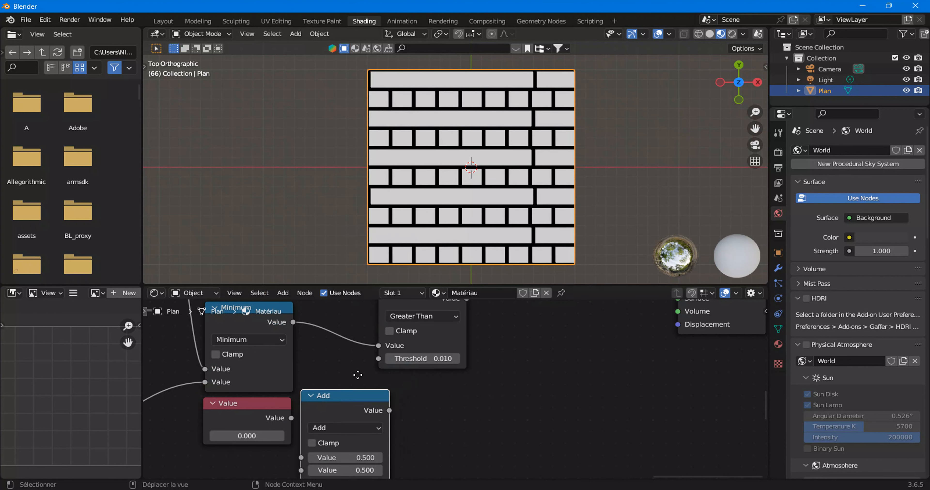
scroll(305, 390, "up", 1)
middle_click_drag(305, 390, 338, 329)
left_click_drag(321, 362, 331, 409)
- Set the new Math node to Divide with a divisor of 100
left_click(384, 373)
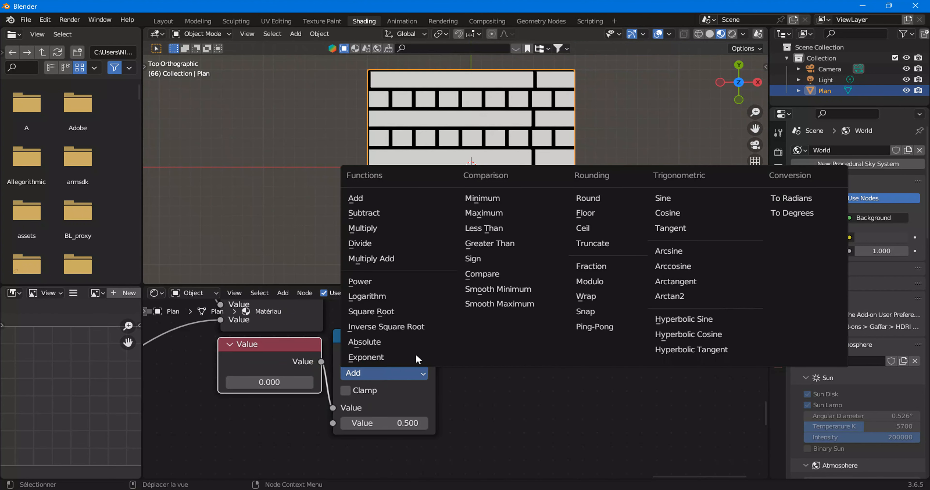
key("Escape")
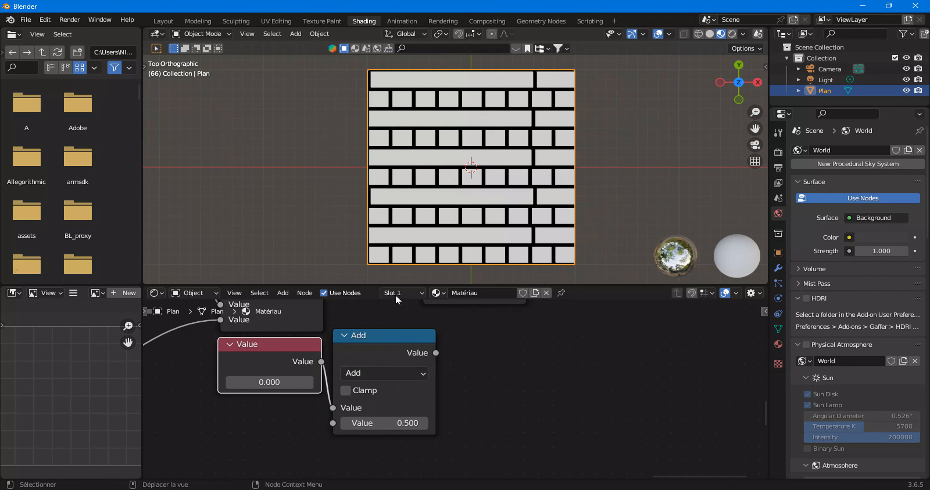
left_click(359, 375)
left_click(415, 244)
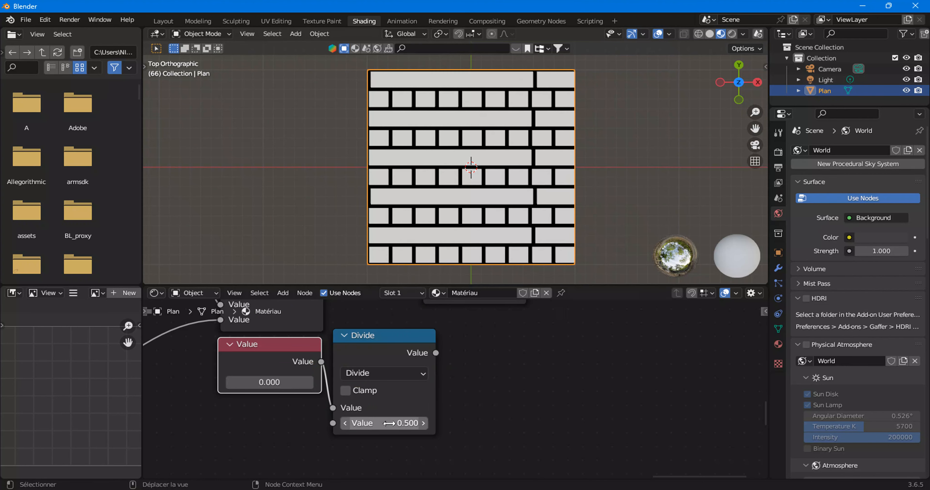
left_click(384, 422)
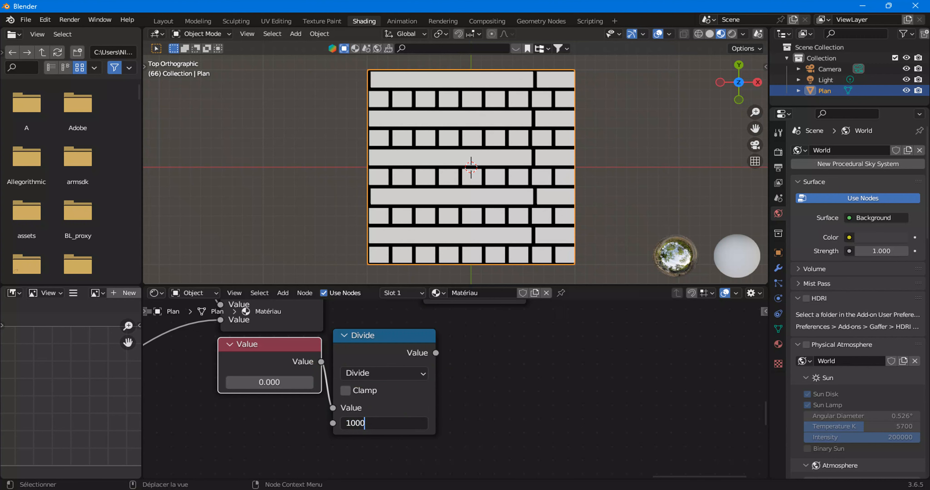
key("Return")
key("Return")
type("100")
key("Return")
- Connect the Divide output to the Greater Than node's Threshold, and set the Value node feeding Divide to 0.700
scroll(310, 396, "down", 2)
left_click(385, 381)
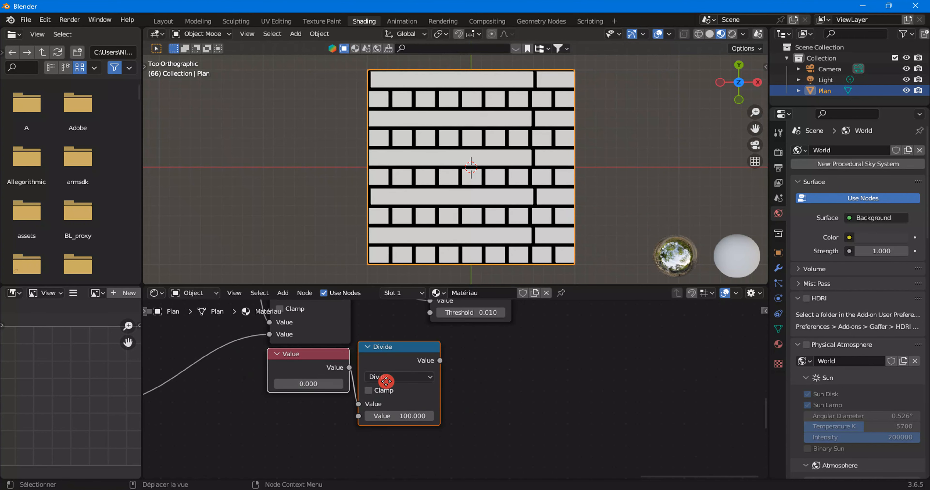
scroll(386, 381, "down", 2)
left_click_drag(385, 381, 357, 388)
left_click_drag(383, 440, 422, 366)
scroll(356, 423, "down", 2, "shift")
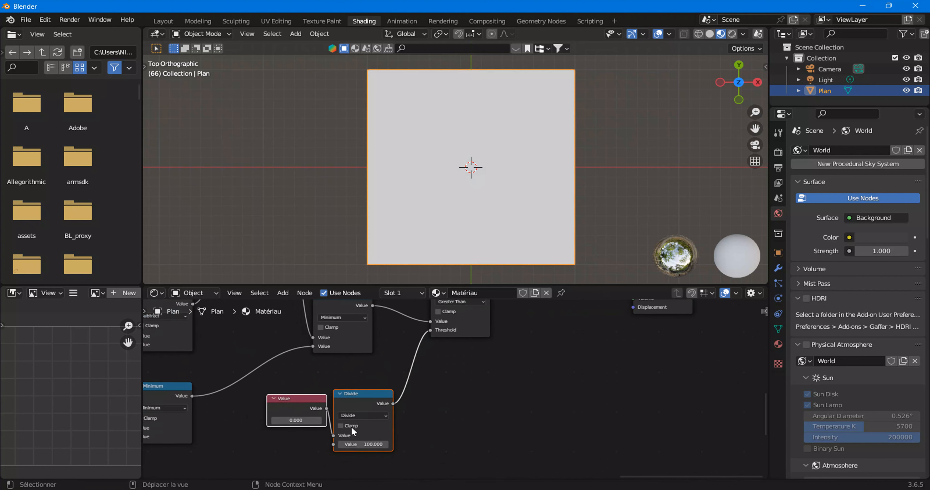
scroll(265, 421, "up", 1)
mouse_move(269, 425)
left_mouse_down()
mouse_move(286, 424)
mouse_move(273, 425)
left_mouse_up()
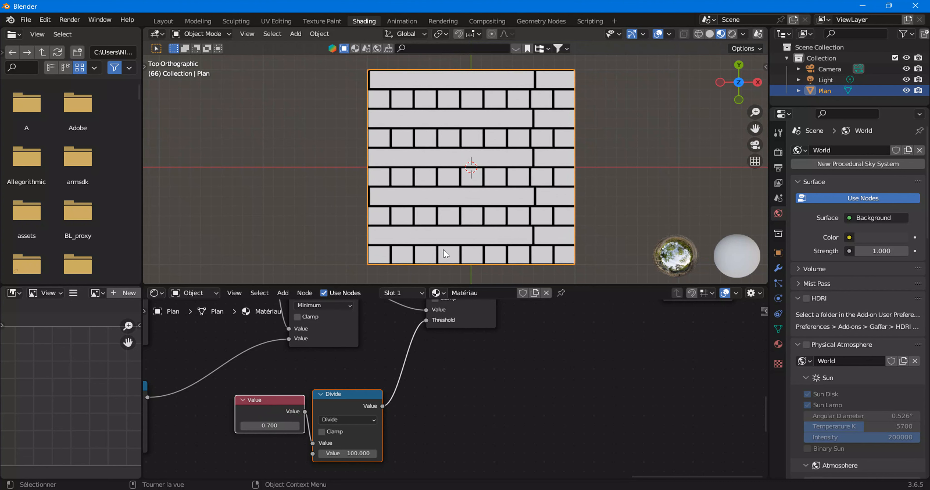
- In the width frame, set the frequency value to 3 and the squash value to 0.150
scroll(371, 378, "down", 5)
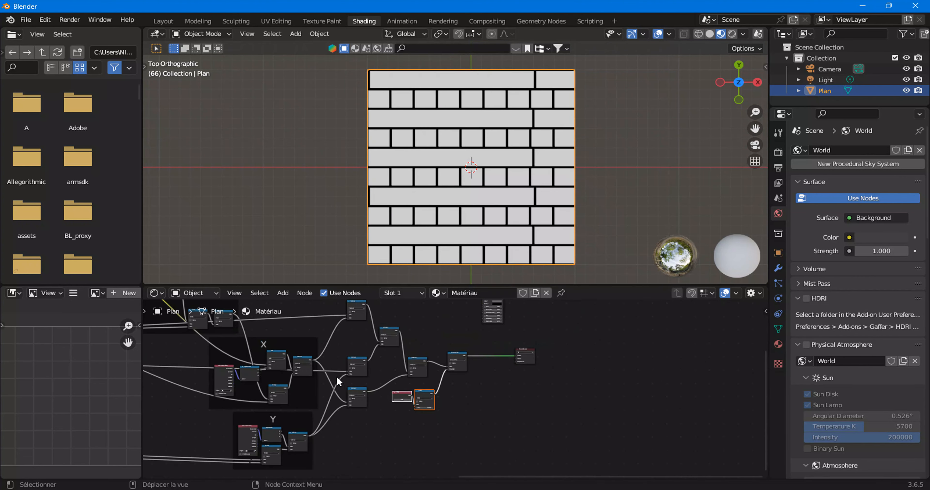
scroll(398, 407, "up", 2)
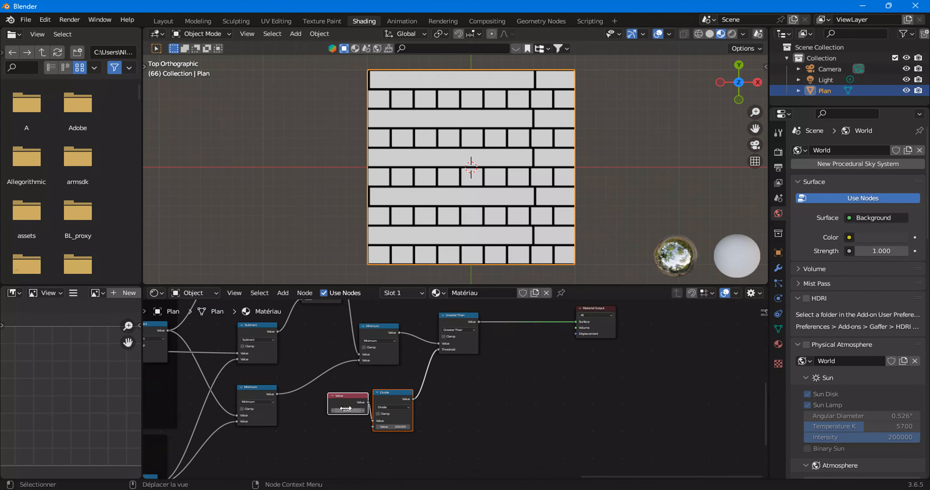
scroll(305, 388, "down", 2)
scroll(306, 387, "up", 4)
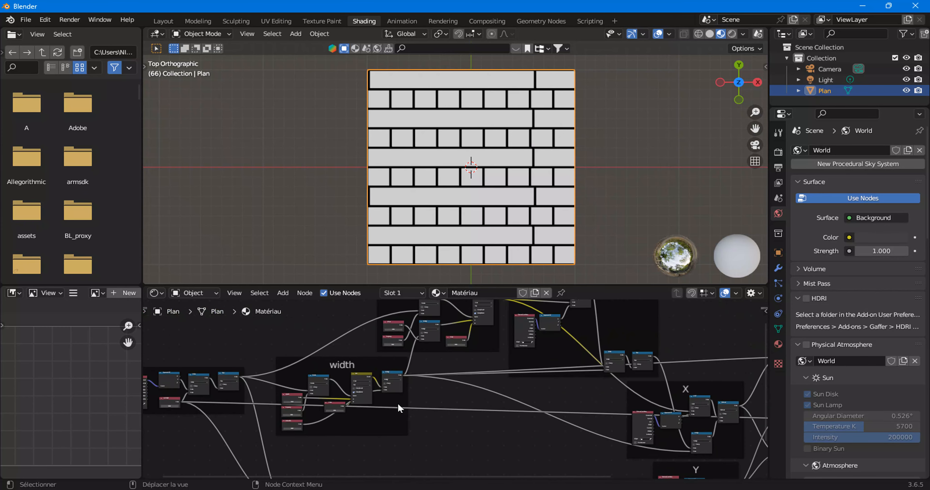
middle_click_drag(398, 402, 396, 404)
scroll(396, 405, "up", 4)
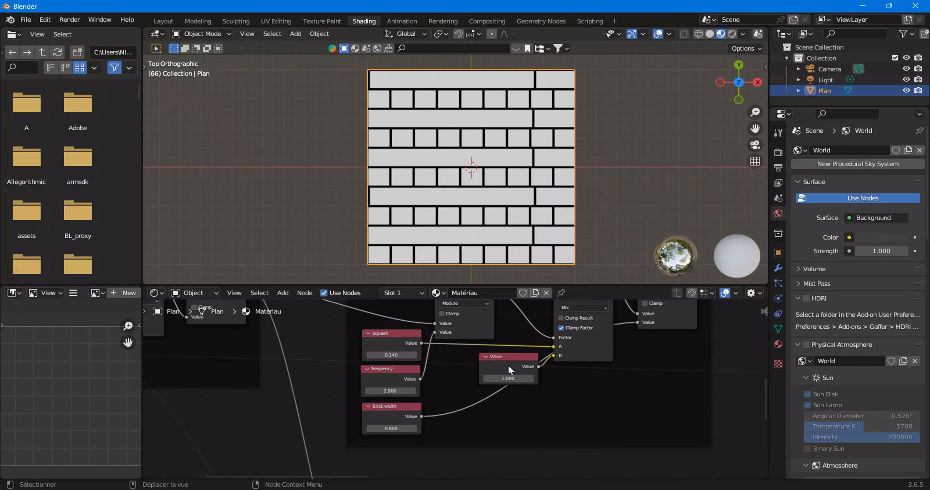
scroll(415, 389, "up", 1)
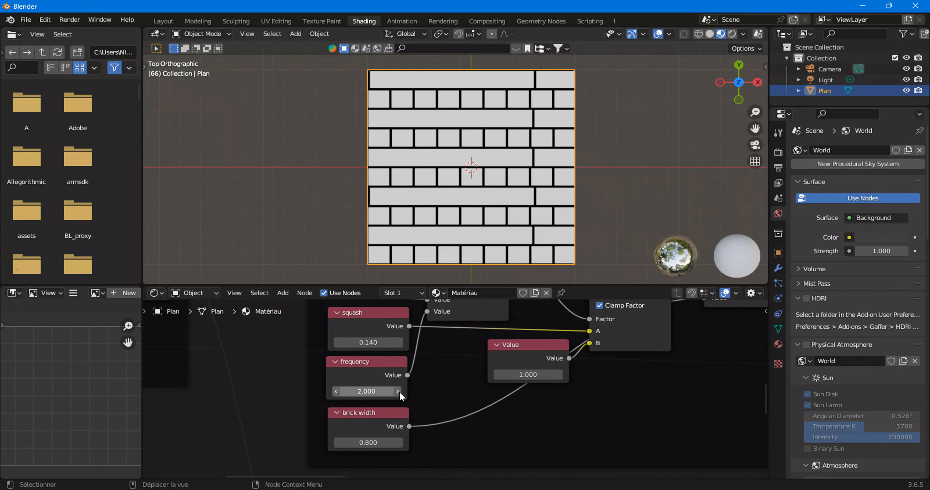
left_click(371, 392)
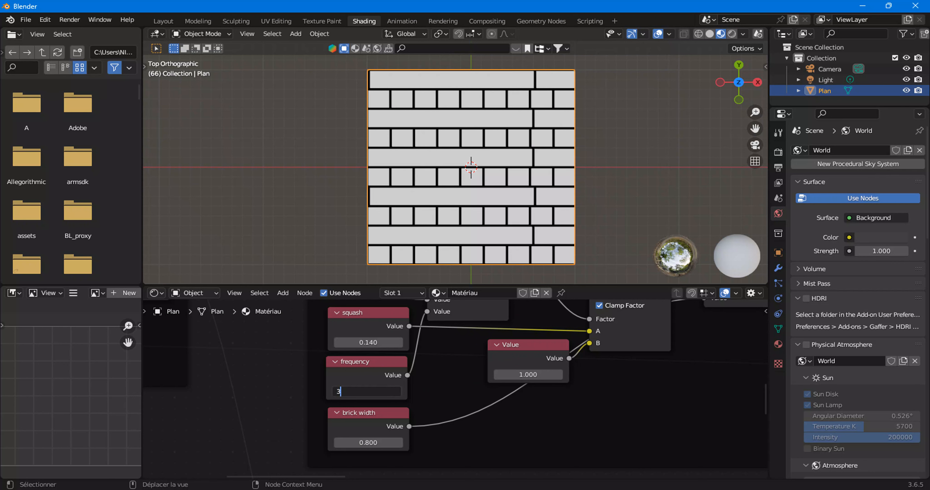
type("3")
key("Return")
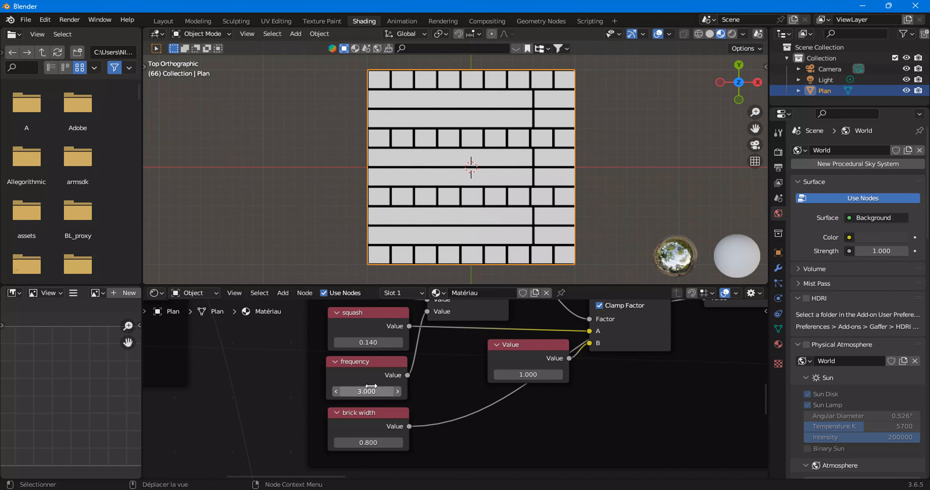
mouse_move(368, 342)
left_mouse_down()
mouse_move(413, 342)
mouse_move(352, 342)
left_mouse_up()
- In the offset frame, set the offset value to 6.990 and the frequency value to 2
scroll(353, 342, "down", 2)
middle_click_drag(408, 316, 346, 424)
middle_click_drag(561, 305, 423, 417)
scroll(426, 411, "up", 6)
left_click_drag(414, 356, 431, 356)
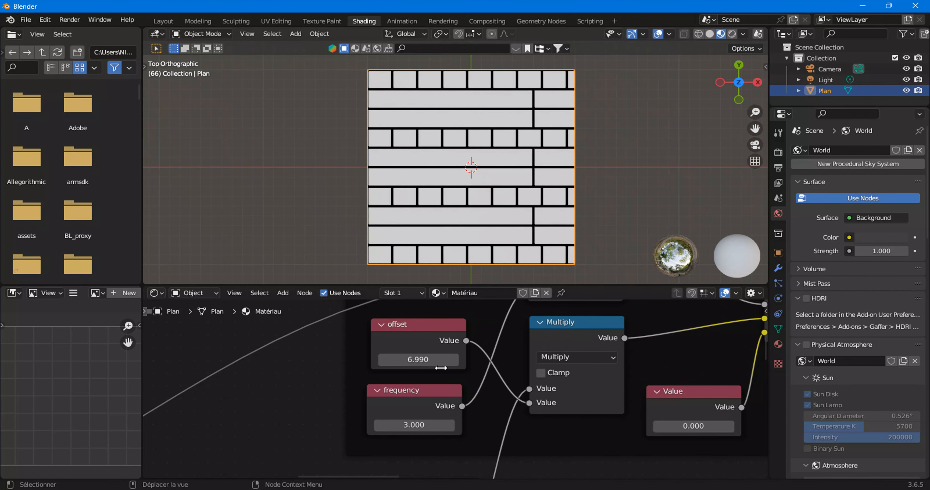
left_click(426, 424)
key("Return")
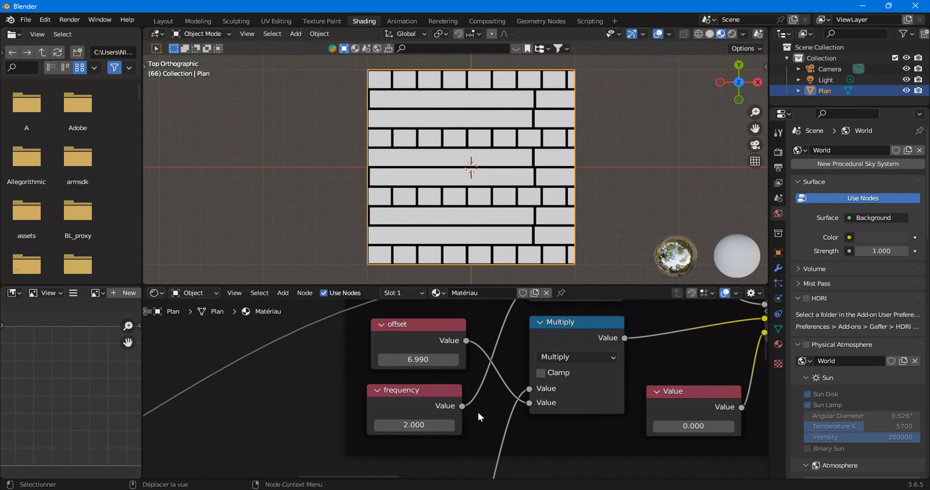
- Reduce the brick width value in the width frame to 0.240
scroll(475, 411, "down", 3)
middle_click_drag(395, 409, 573, 366)
scroll(490, 380, "up", 5)
left_click(326, 421)
type("0.65")
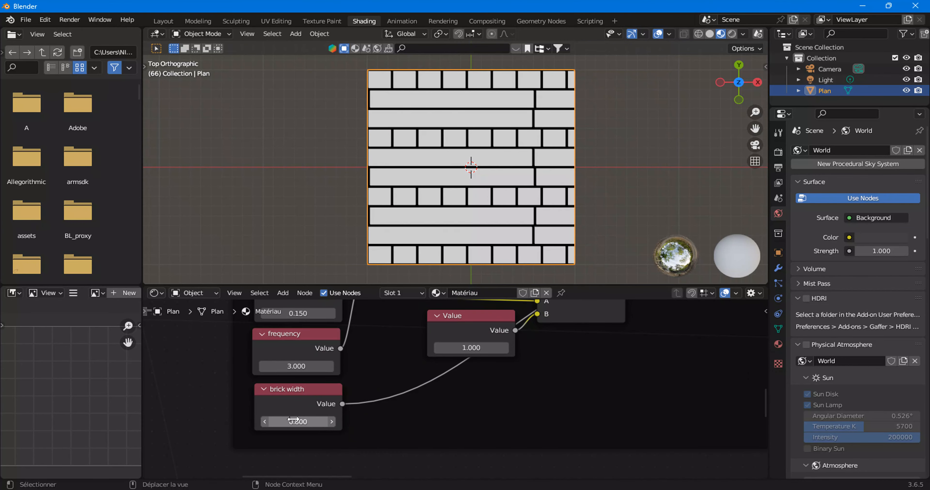
key("Return")
left_click_drag(298, 422, 249, 421)
- In the width frame, set the squash value to 2.350 and the brick width to 0.100
middle_click_drag(306, 338, 307, 386)
left_click_drag(298, 361, 381, 361)
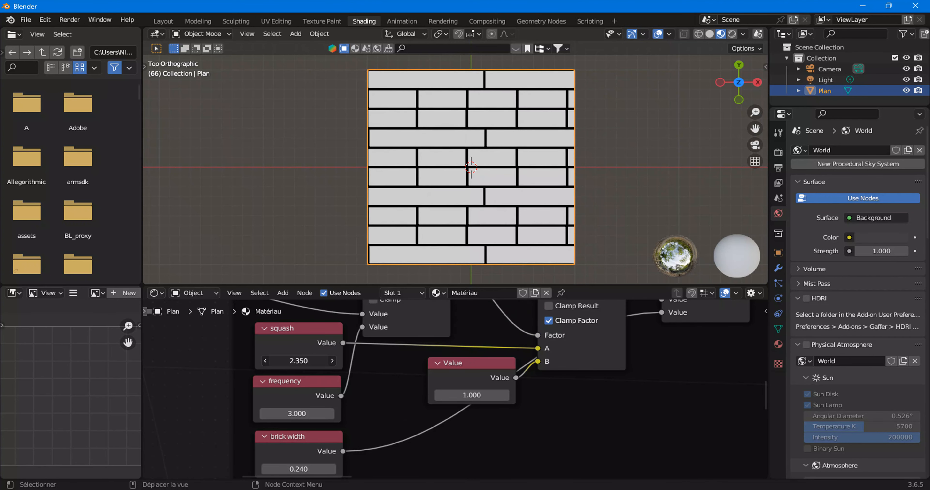
middle_click_drag(304, 467, 322, 400)
left_click_drag(322, 400, 302, 399)
scroll(463, 195, "down", 3)
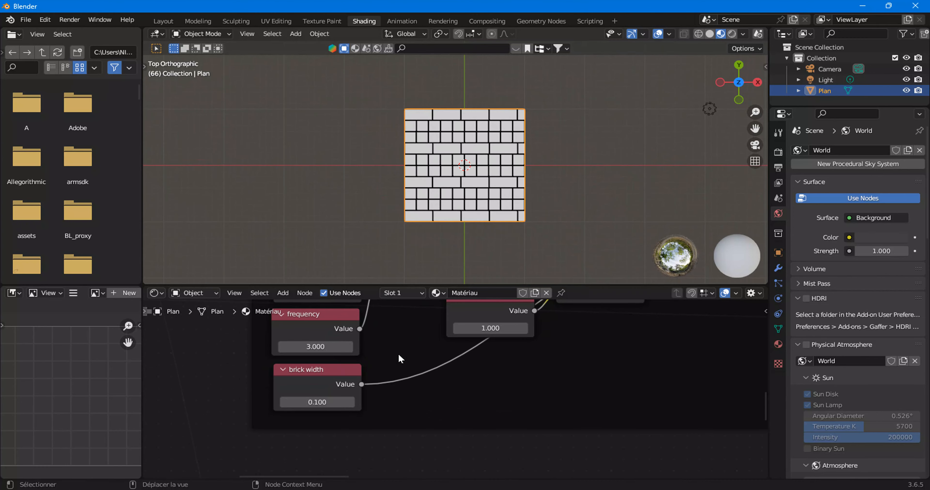
- Set the frequency value in the width frame to 1
scroll(316, 391, "down", 4)
scroll(368, 362, "up", 2)
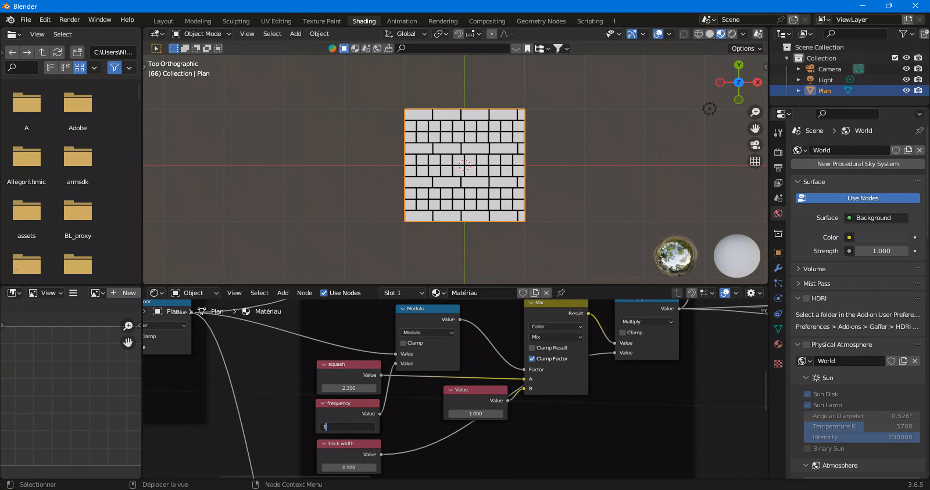
type("1")
key("Return")
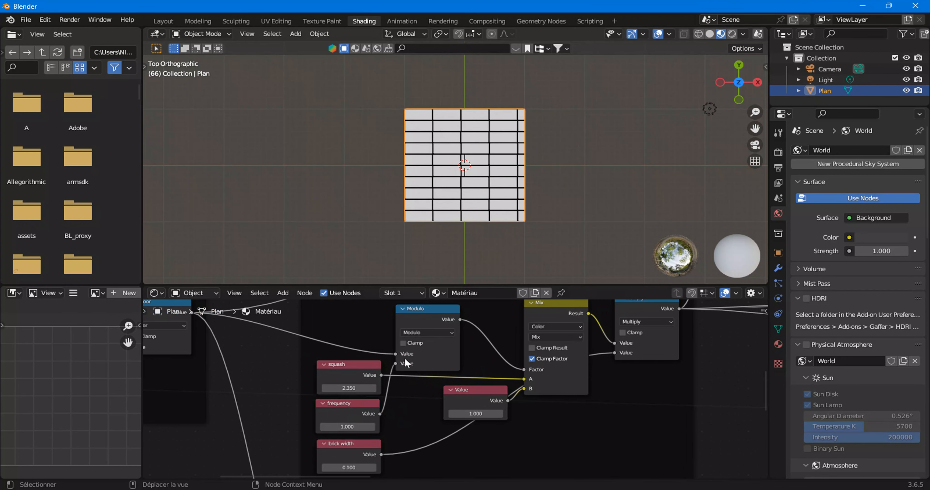
- Review the whole node tree and examine the Brick Texture node's Scale and mortar settings
scroll(410, 402, "down", 8)
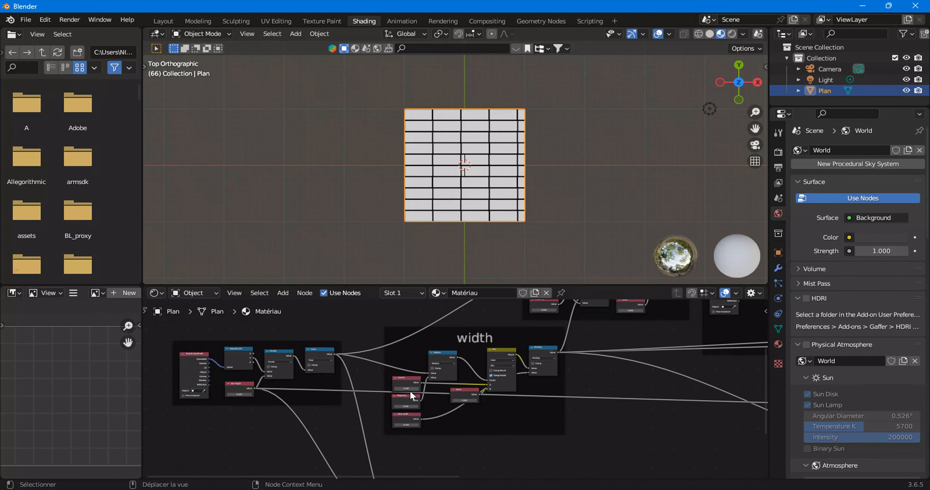
scroll(407, 397, "right", 5, "ctrl")
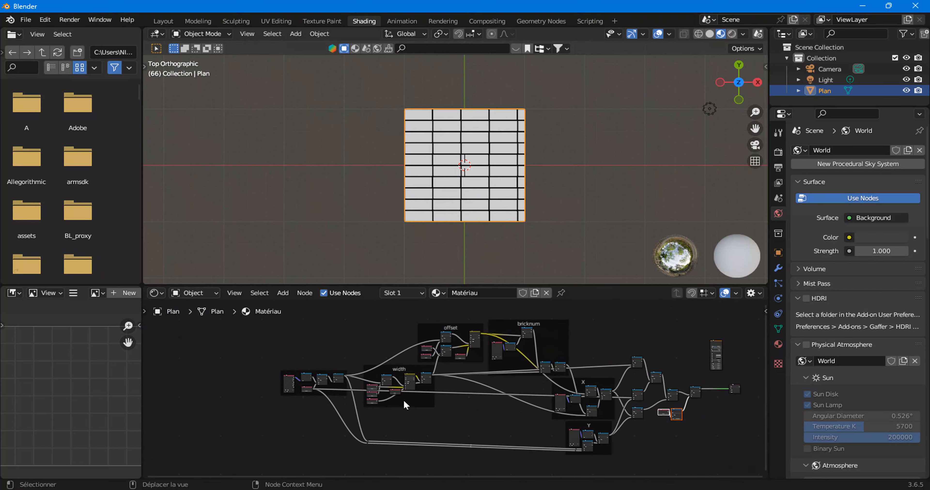
scroll(599, 409, "up", 5)
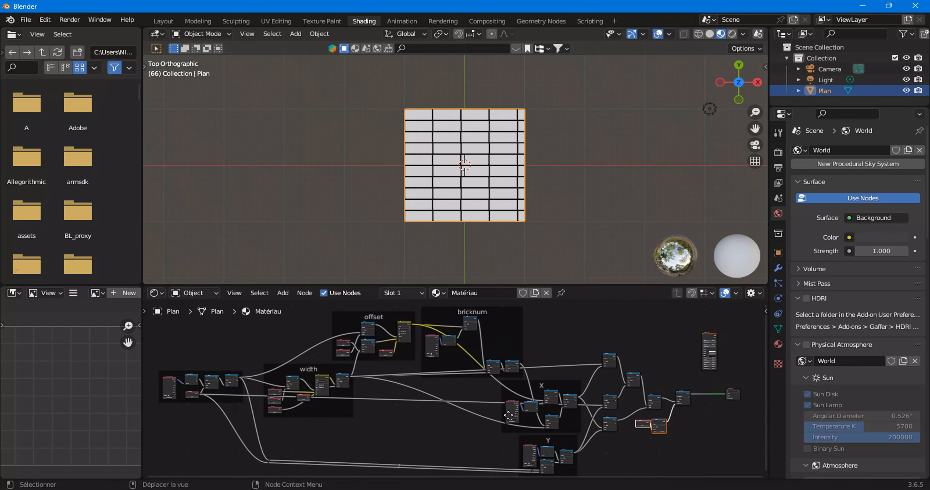
scroll(435, 373, "up", 6)
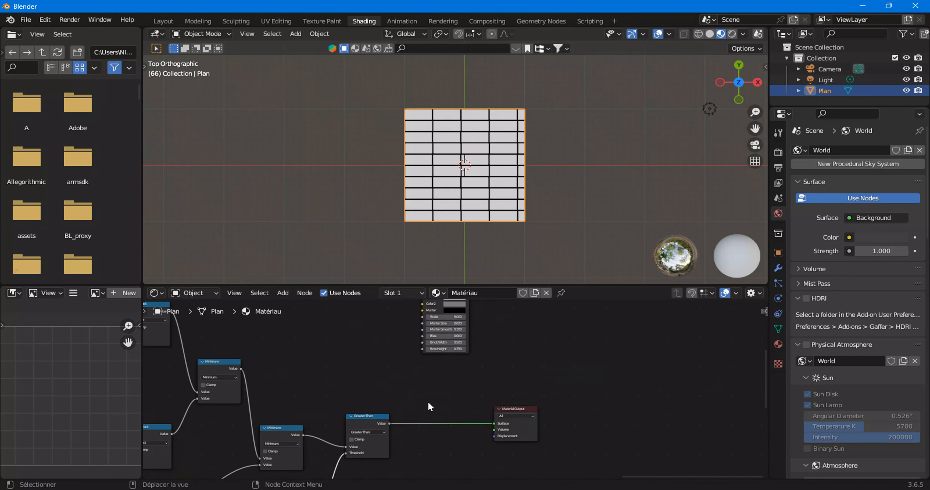
scroll(490, 421, "up", 3)
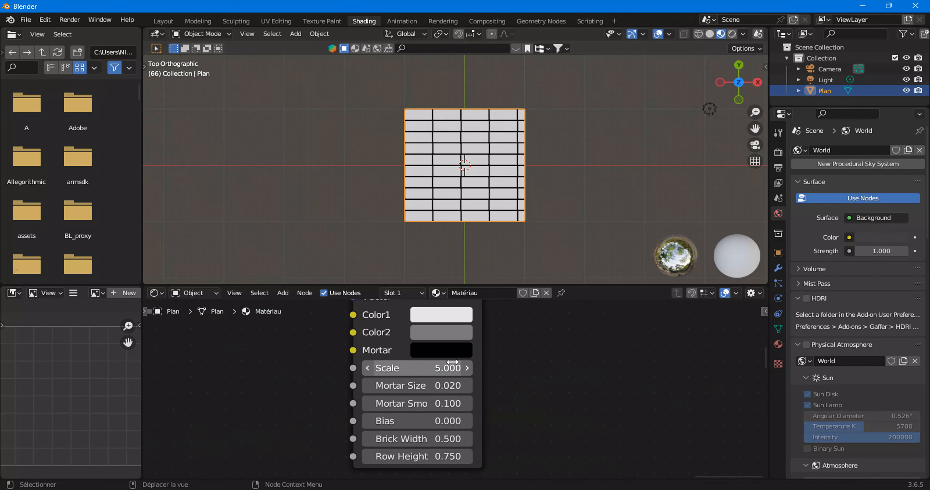
scroll(363, 351, "up", 5)
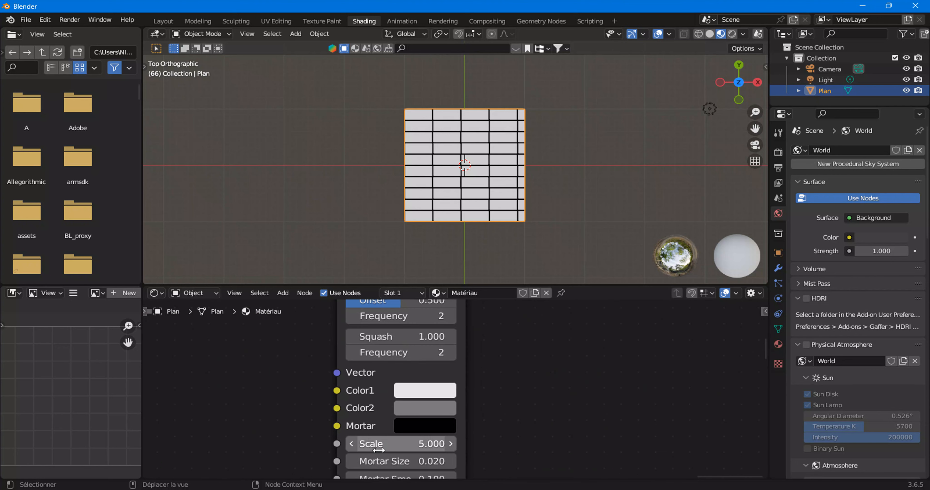
scroll(371, 378, "down", 3)
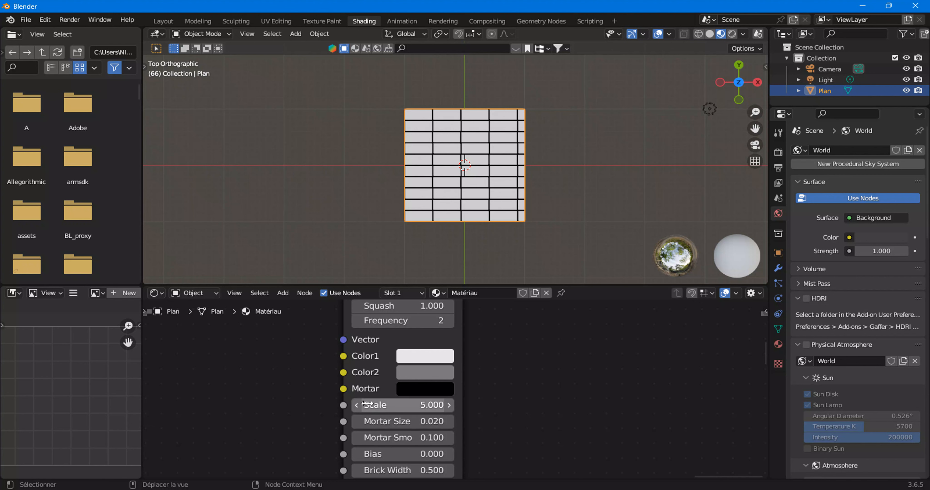
- Survey the whole node tree and identify the separate Texture Coordinate nodes at its start and in the X and Y frames
scroll(276, 345, "down", 7)
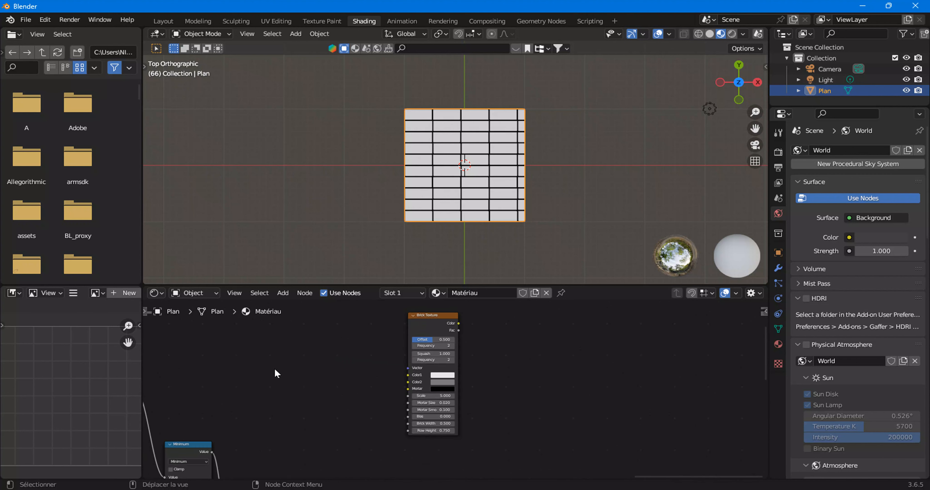
middle_click_drag(278, 398, 461, 345)
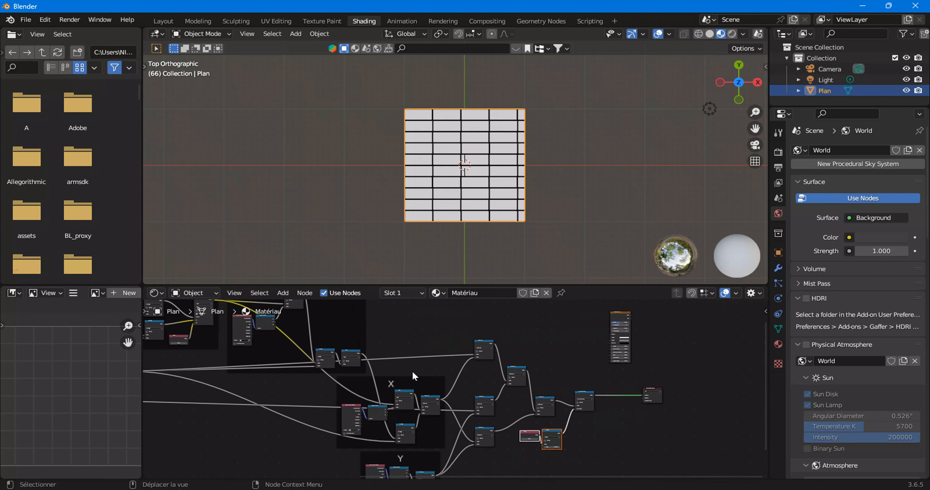
scroll(256, 374, "down", 4)
middle_click_drag(253, 374, 382, 374)
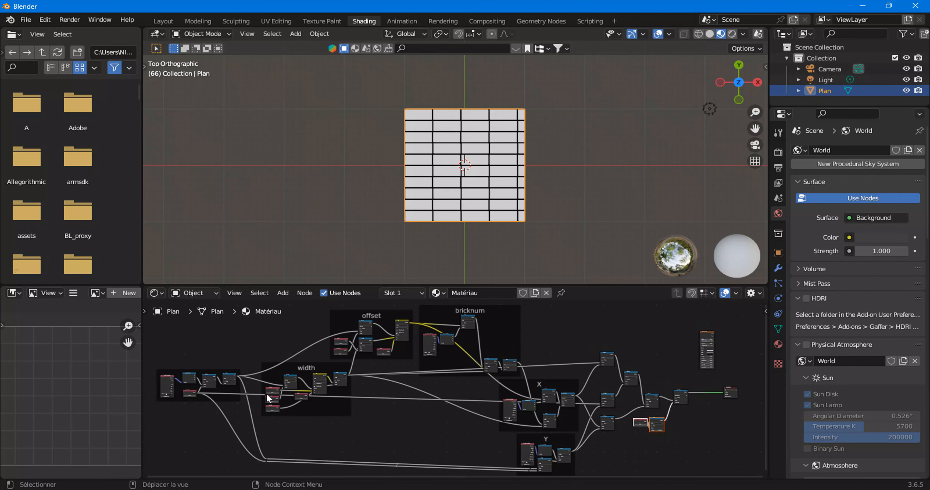
left_click(166, 385)
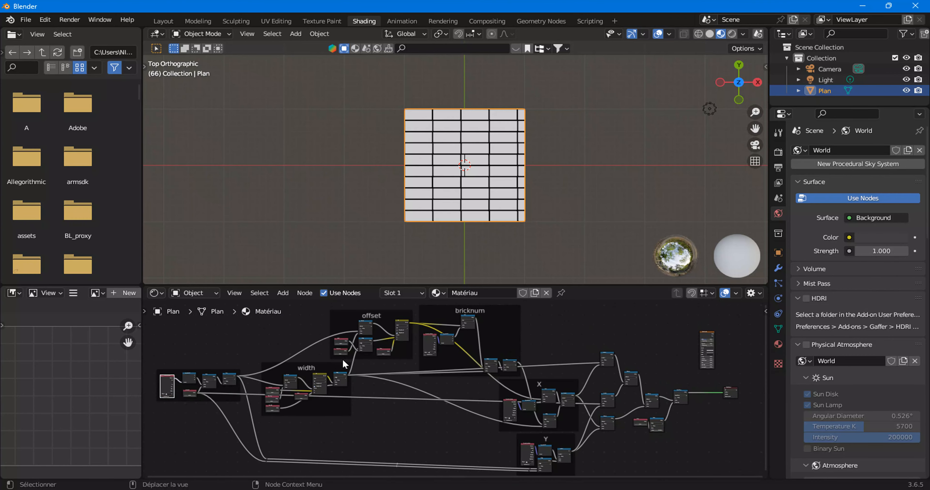
left_click(508, 416)
left_click(509, 412)
left_click(528, 453)
- Link the first Texture Coordinate node's Generated output to the Separate XYZ node's vector input in the bricknum frame
middle_click_drag(254, 376, 201, 378)
scroll(473, 412, "up", 3)
scroll(431, 413, "up", 2)
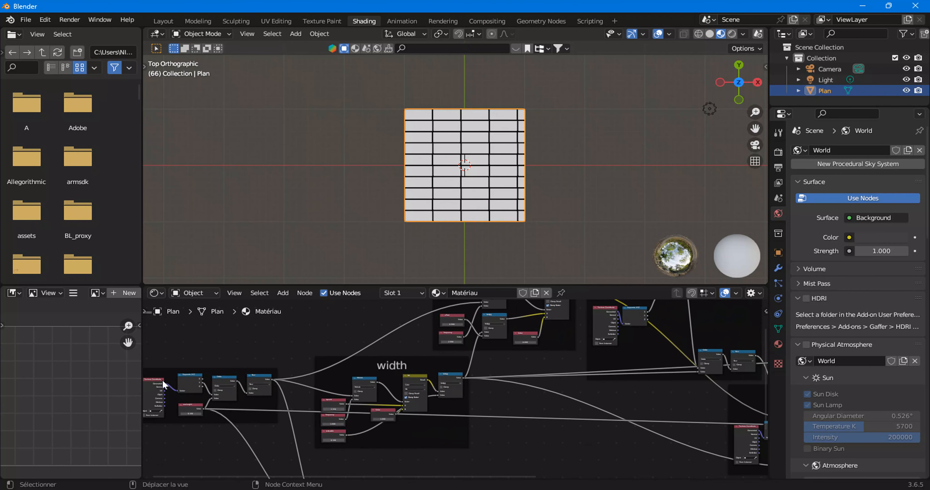
left_click_drag(163, 384, 622, 362)
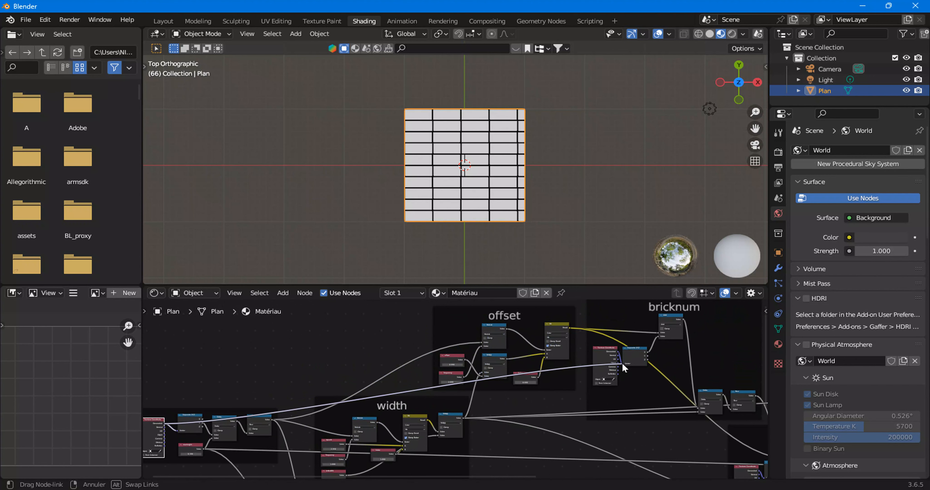
- Link the same Generated output to the vector inputs of the Separate XYZ nodes in the X and Y frames
scroll(434, 413, "down", 2)
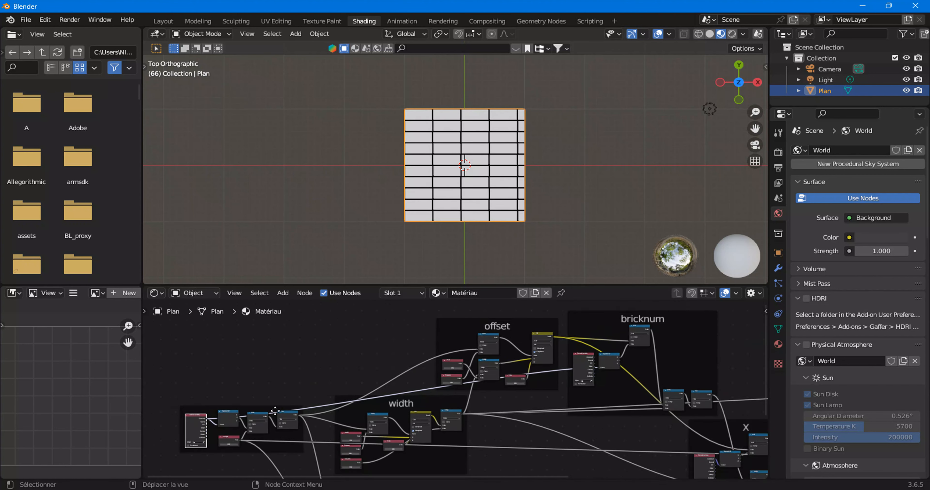
middle_click_drag(434, 413, 466, 367)
left_click_drag(225, 373, 254, 388)
left_click_drag(292, 429, 679, 418)
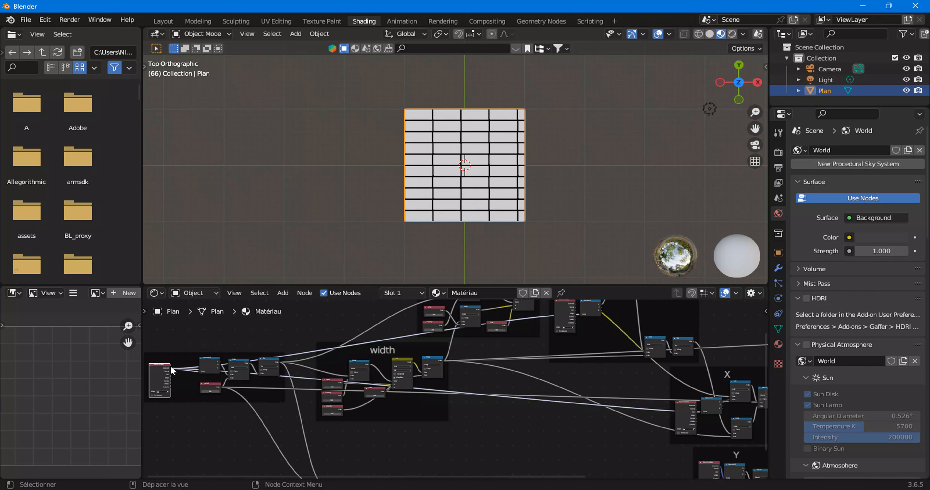
left_click_drag(170, 367, 197, 367)
left_click_drag(223, 425, 723, 426)
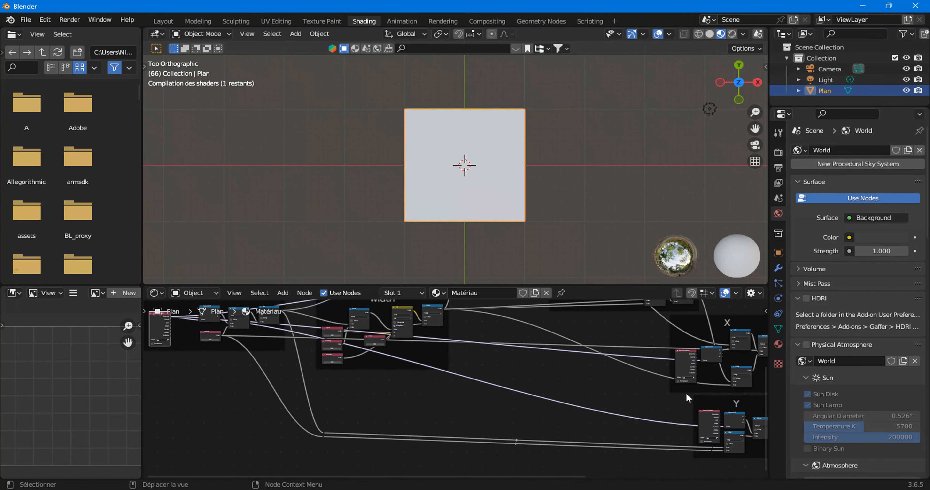
scroll(684, 390, "down", 3)
middle_click_drag(636, 335, 515, 353)
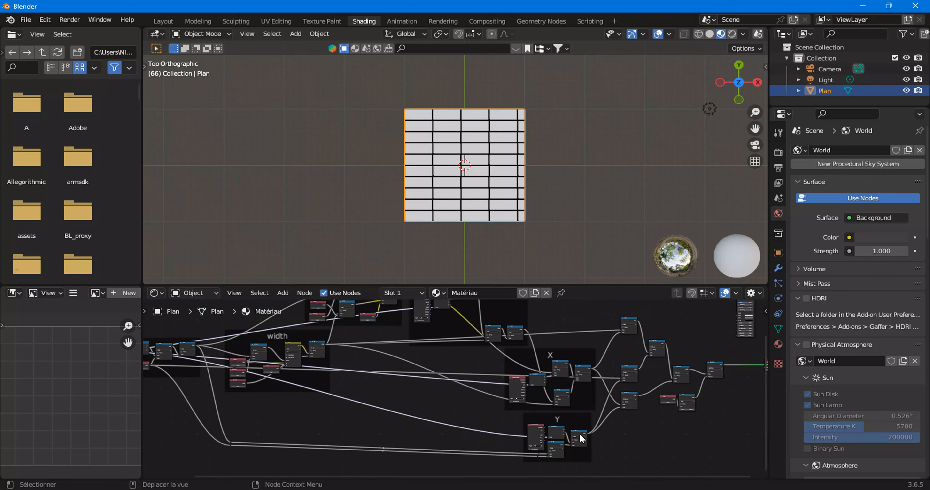
- Add one shared reroute point on the Generated links and move the Texture Coordinate node farther away from the Separate XYZ node
scroll(346, 382, "up", 3)
middle_click_drag(347, 382, 397, 374)
scroll(397, 374, "up", 4)
right_click_drag(428, 371, 428, 370, "shift")
left_click_drag(388, 362, 296, 361)
scroll(353, 375, "up", 2)
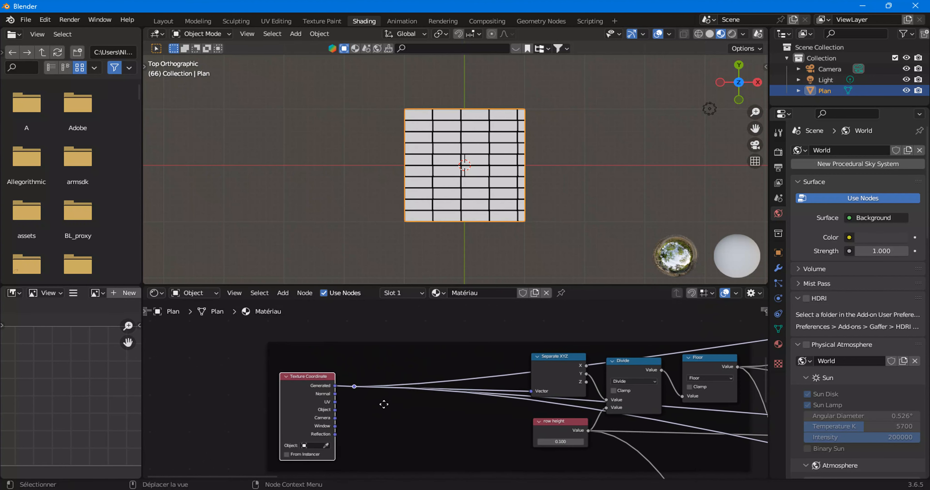
middle_click_drag(383, 404, 382, 404)
- Cut the link between the Texture Coordinate node and the reroute, and move the node farther from it
left_click(353, 385)
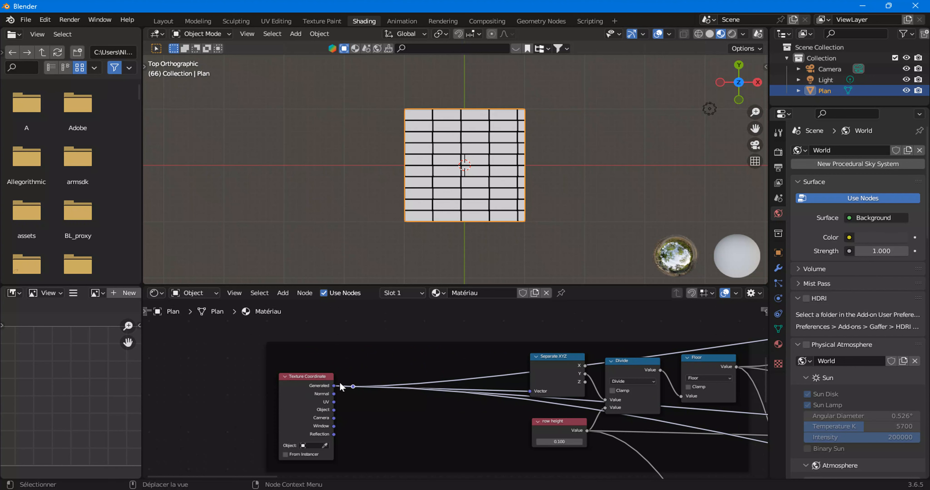
right_click_drag(345, 376, 332, 390, "ctrl")
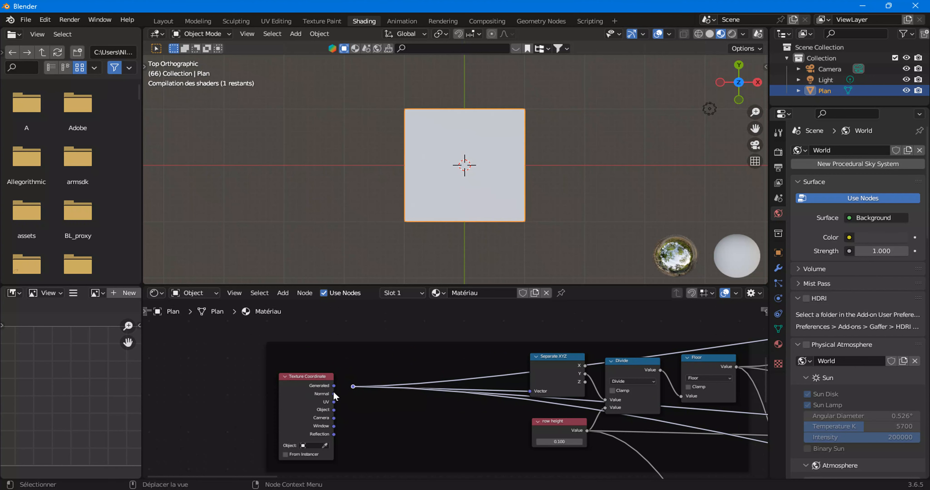
left_click(282, 392)
left_click_drag(283, 392, 249, 391)
- Label the reroute point "vector"
left_click(352, 387)
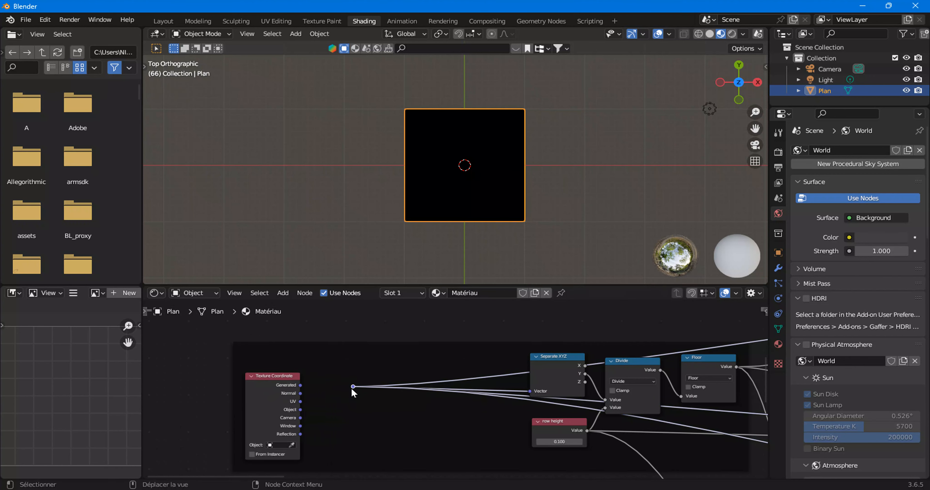
key("n")
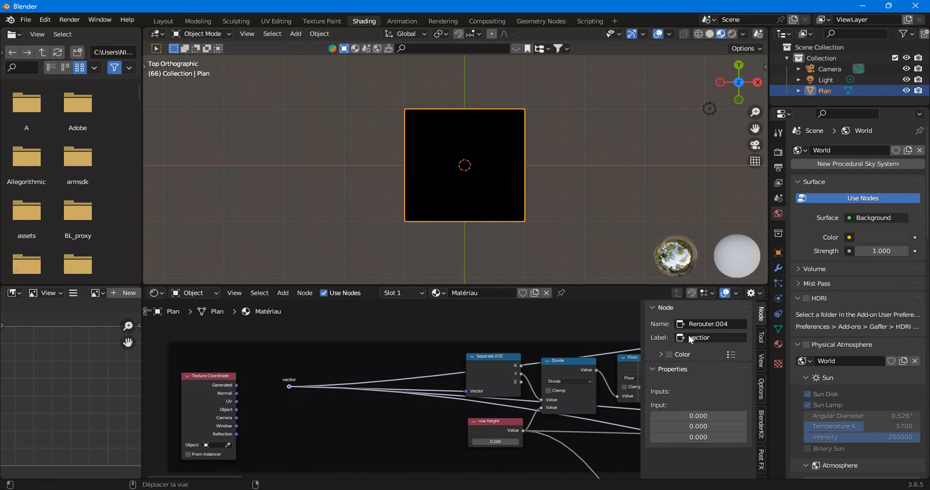
left_click(659, 373)
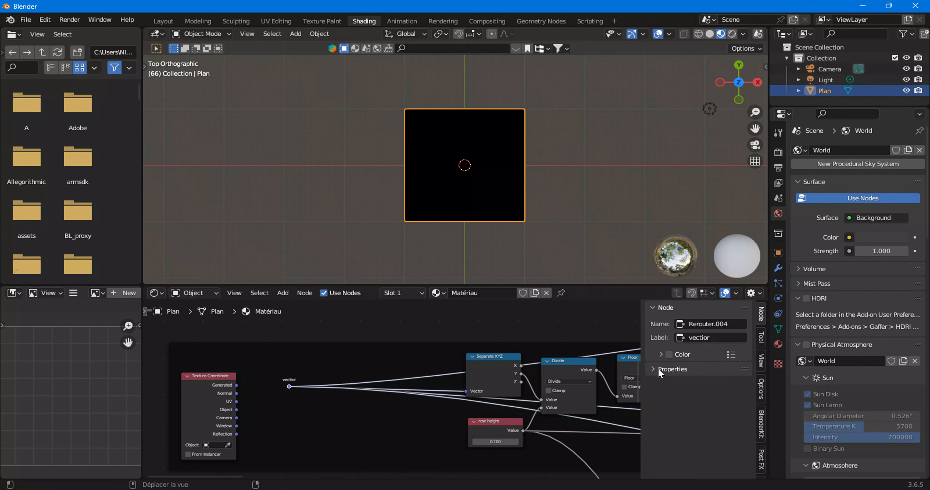
left_click(659, 372)
scroll(307, 392, "up", 2)
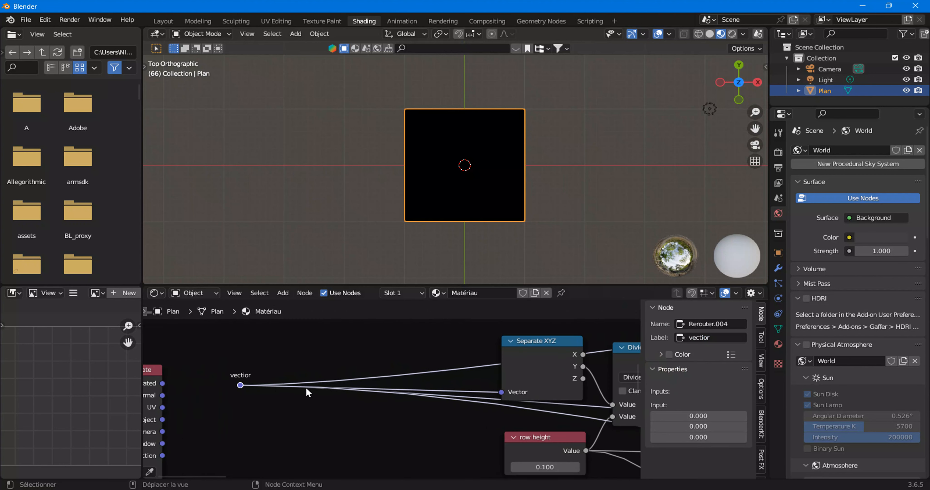
scroll(245, 387, "down", 1)
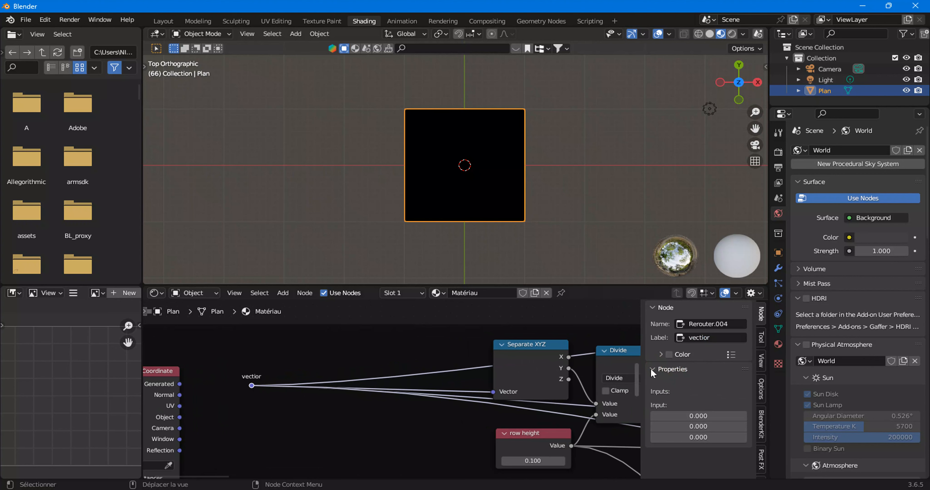
left_click(707, 337)
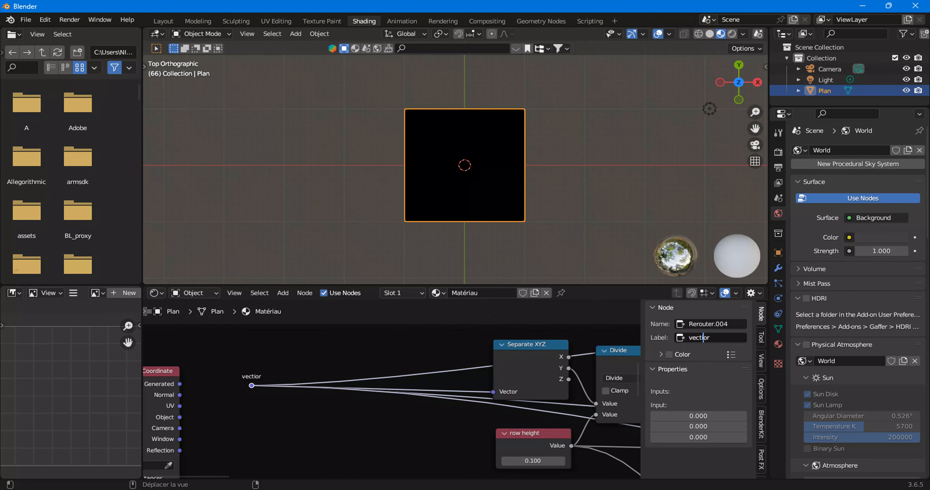
scroll(381, 404, "down", 1)
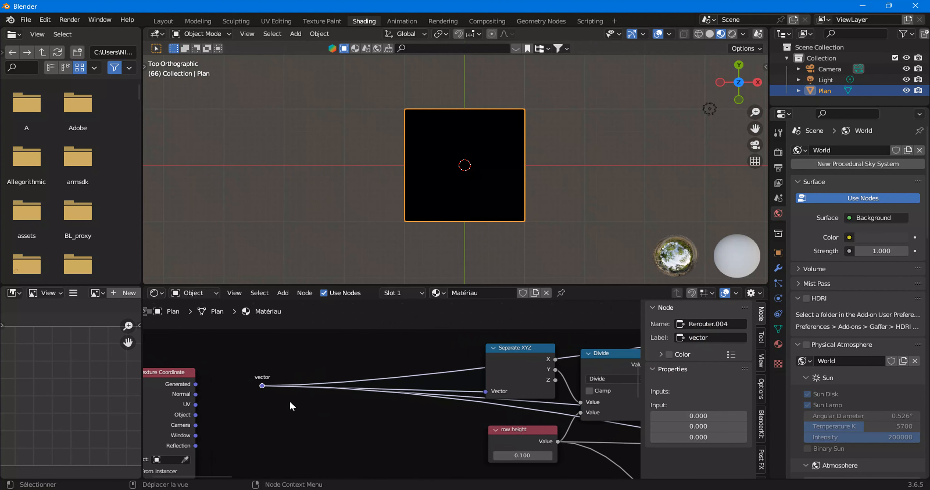
- Test the Object, Normal and UV outputs on the vector reroute in turn, ending with the Generated output linked to it
left_click_drag(215, 408, 262, 384)
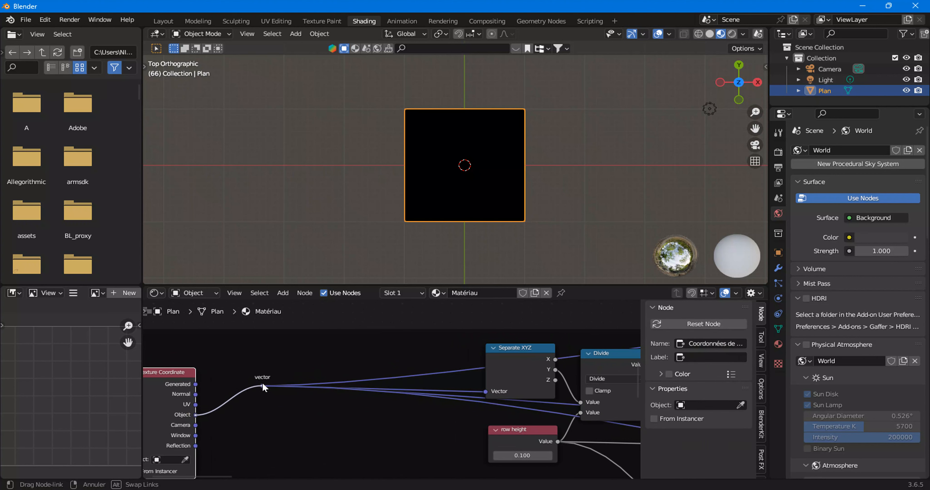
scroll(426, 257, "up", 4)
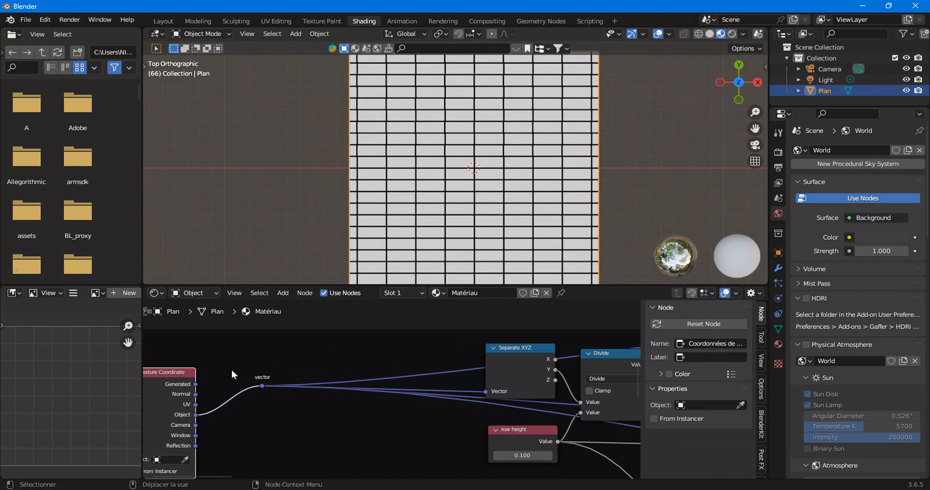
left_click_drag(195, 393, 261, 385)
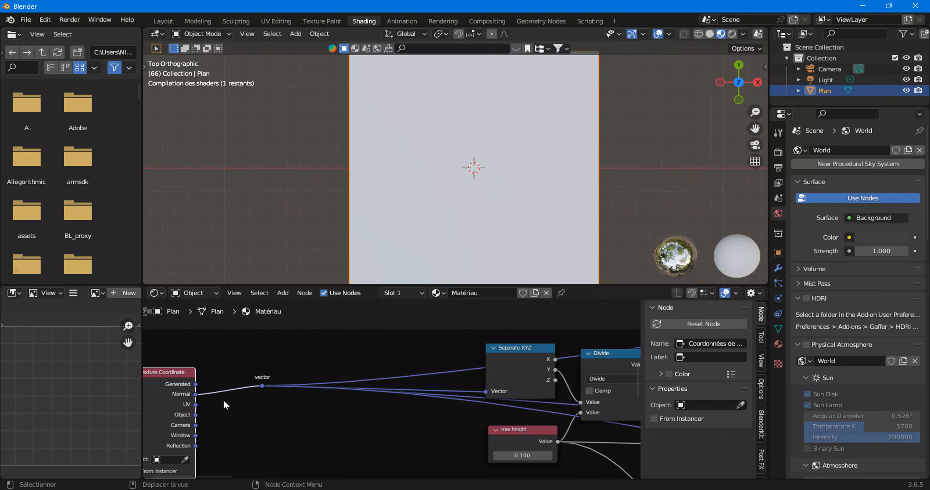
left_click_drag(196, 405, 268, 384)
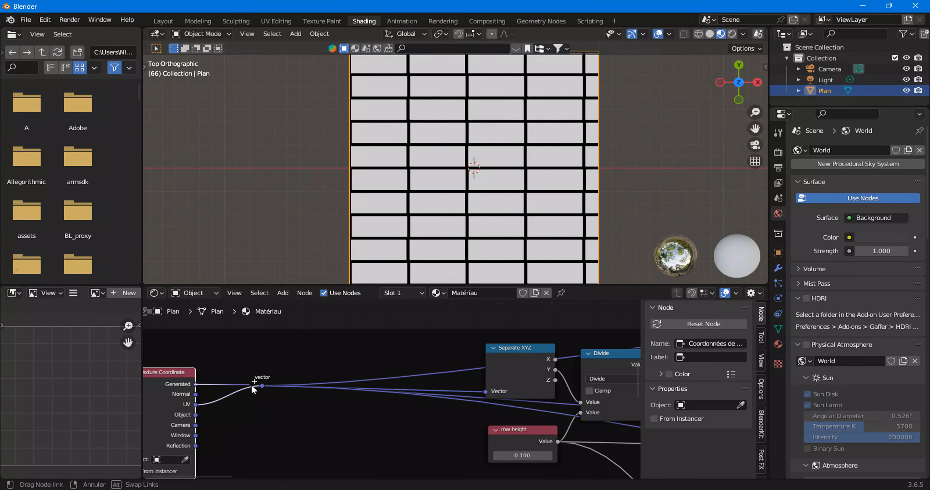
- Maximize the node editor and lay out the view to show the frames through to the material output
scroll(277, 386, "down", 5)
scroll(300, 381, "down", 2)
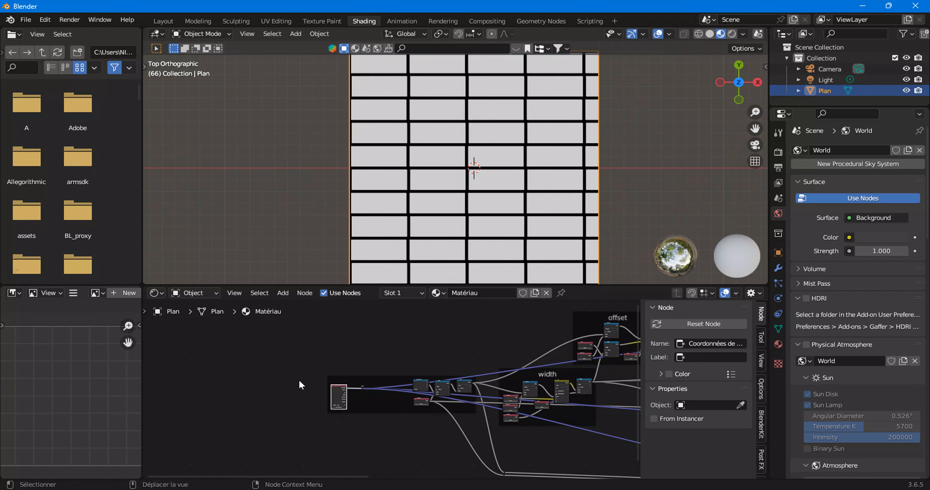
scroll(398, 410, "up", 5)
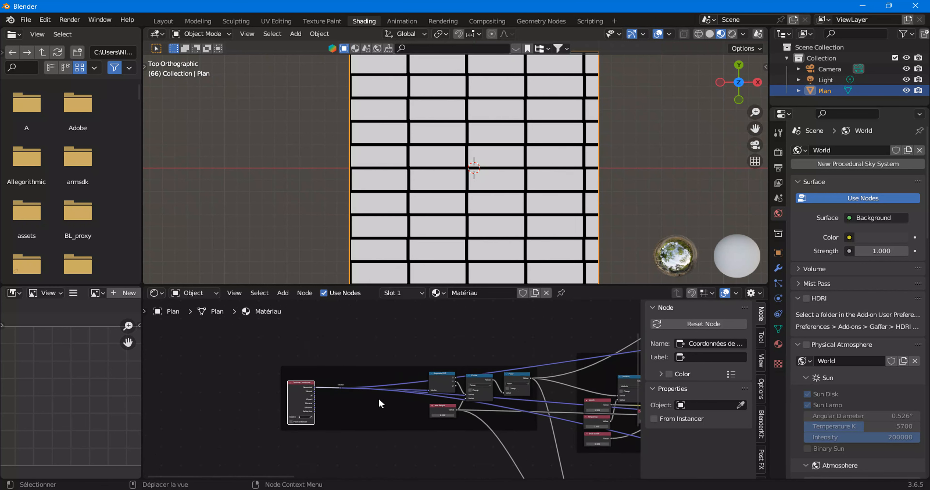
scroll(314, 388, "down", 5)
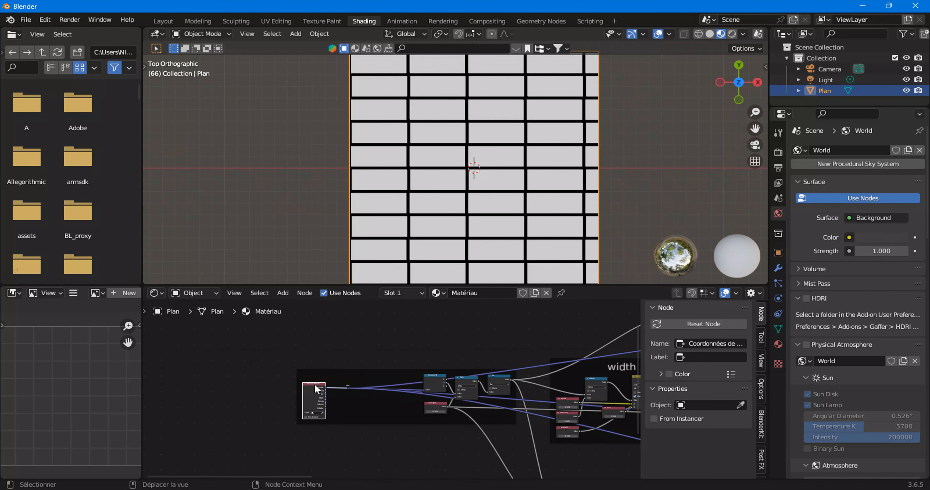
scroll(356, 386, "up", 3)
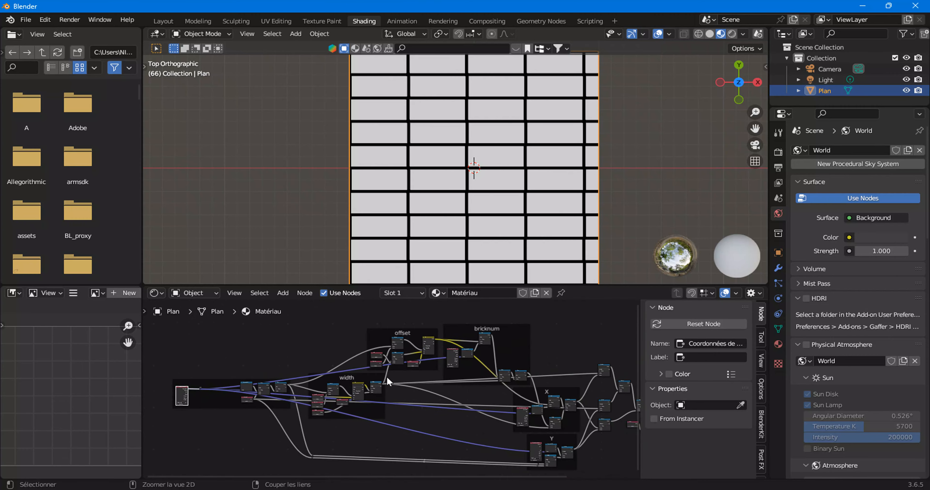
key("ctrl+space")
scroll(438, 379, "down", 1)
middle_click_drag(530, 389, 370, 374)
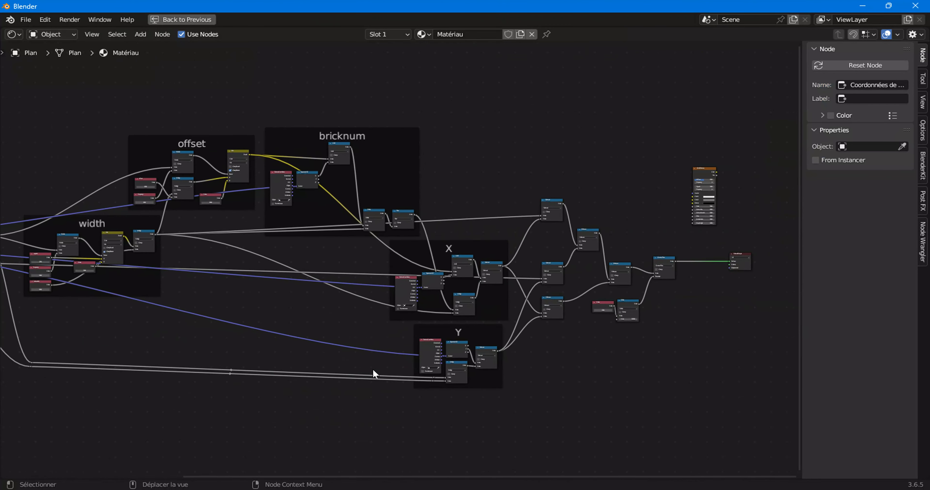
- Examine the Brick Texture node's scale, mortar, bias, brick width and row height inputs against the node tree
scroll(432, 358, "up", 3)
middle_click_drag(477, 359, 228, 370)
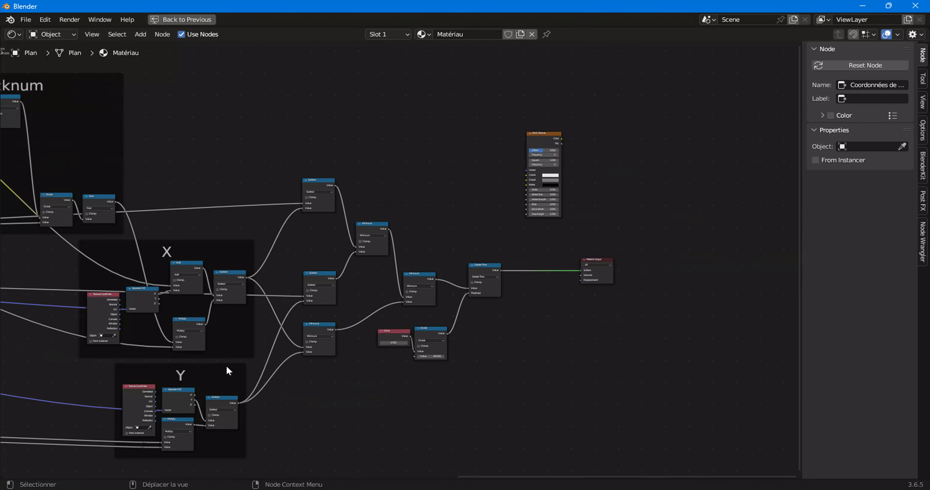
scroll(426, 249, "up", 6)
scroll(407, 275, "up", 1)
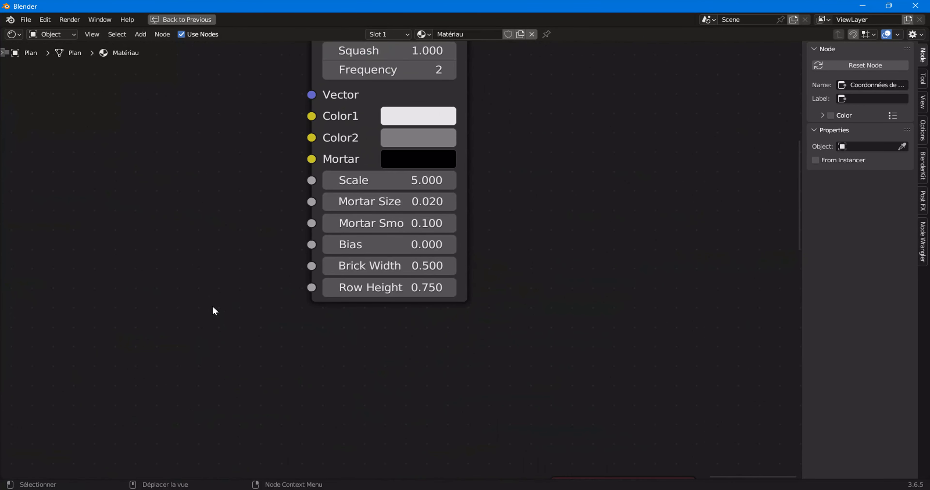
scroll(212, 310, "down", 6)
middle_click_drag(120, 339, 348, 335)
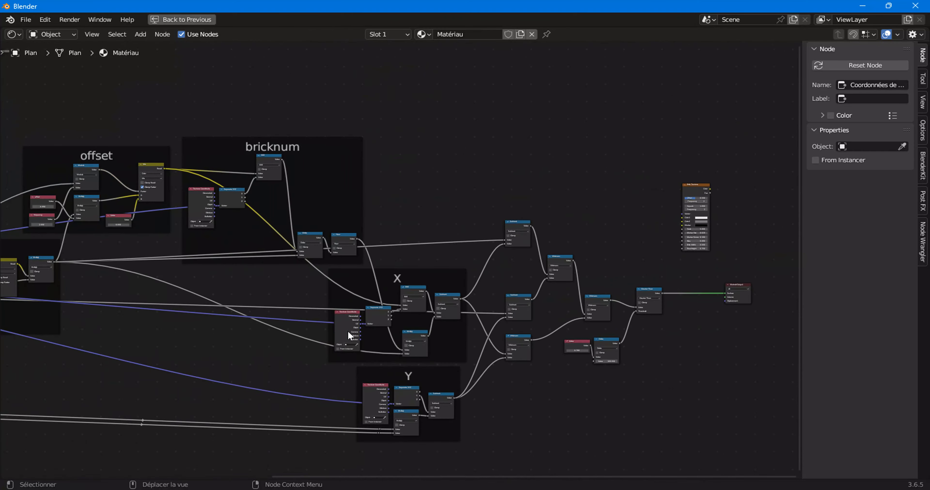
- Move the Brick Texture node next to the bricknum frame, above the X frame, and compare its inputs with the tree
left_click_drag(686, 216, 434, 179)
scroll(444, 192, "up", 4)
middle_click_drag(456, 206, 328, 328)
scroll(328, 328, "up", 3)
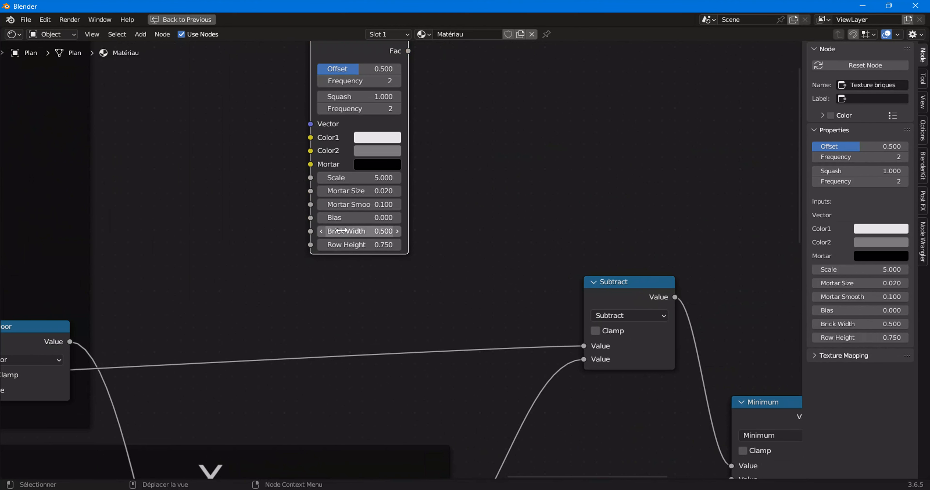
scroll(283, 297, "down", 6)
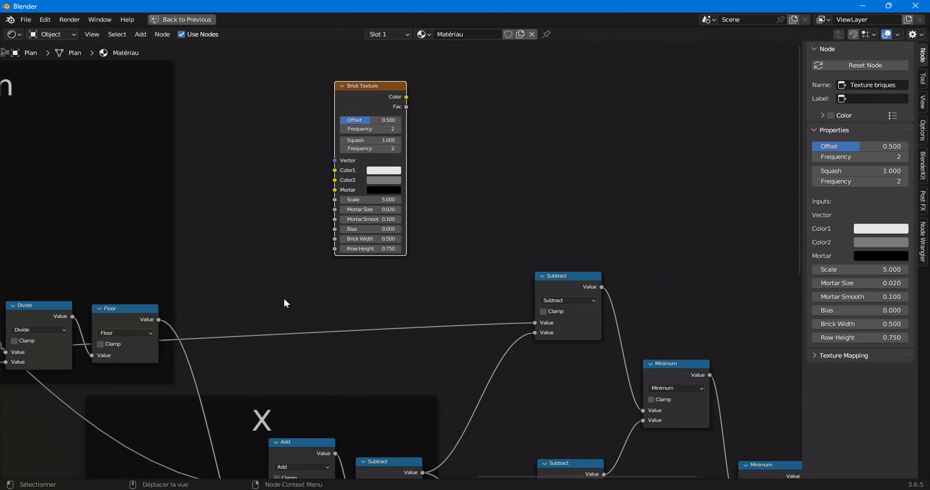
middle_click_drag(148, 336, 326, 322)
scroll(327, 325, "down", 1)
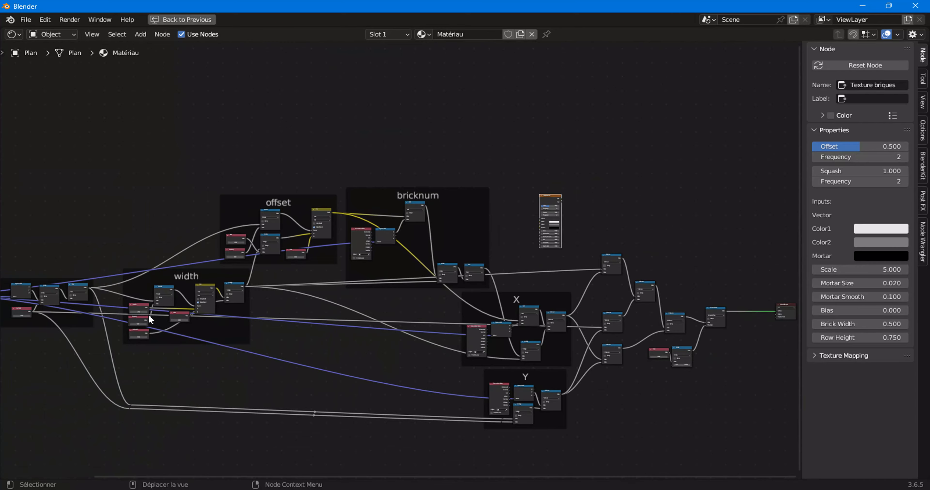
- Add a reroute on the row height node's output links and move the row height node farther from the Divide node
middle_click_drag(151, 317, 416, 312)
scroll(170, 355, "up", 4)
middle_click_drag(316, 341, 348, 372)
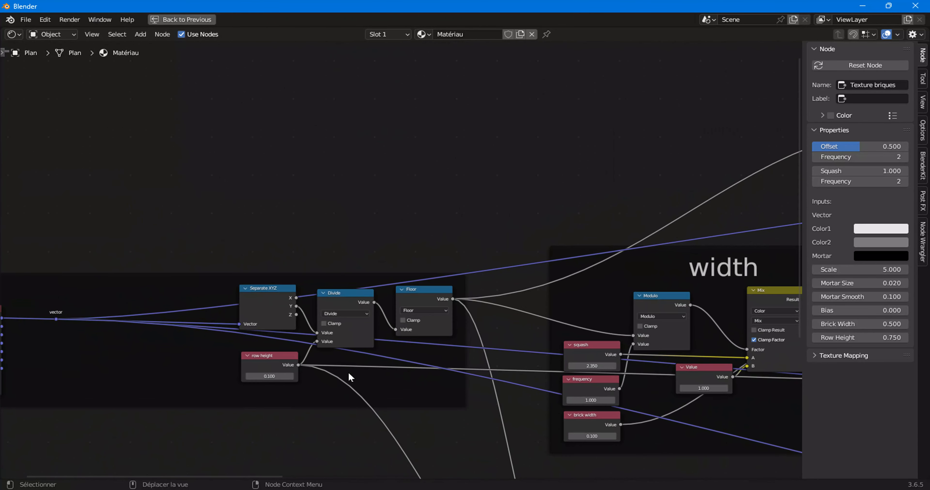
scroll(348, 371, "up", 3)
left_click(306, 346)
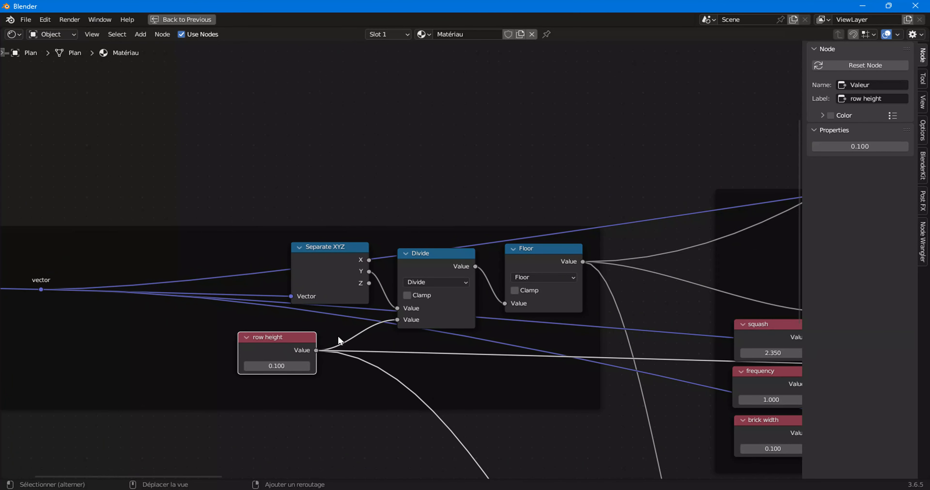
right_click_drag(336, 337, 339, 377, "shift")
key("n")
left_click_drag(364, 352, 219, 352)
- Insert a Math node between row height and its output reroute, and set its operation to Divide
right_click(254, 332)
mouse_move(255, 332)
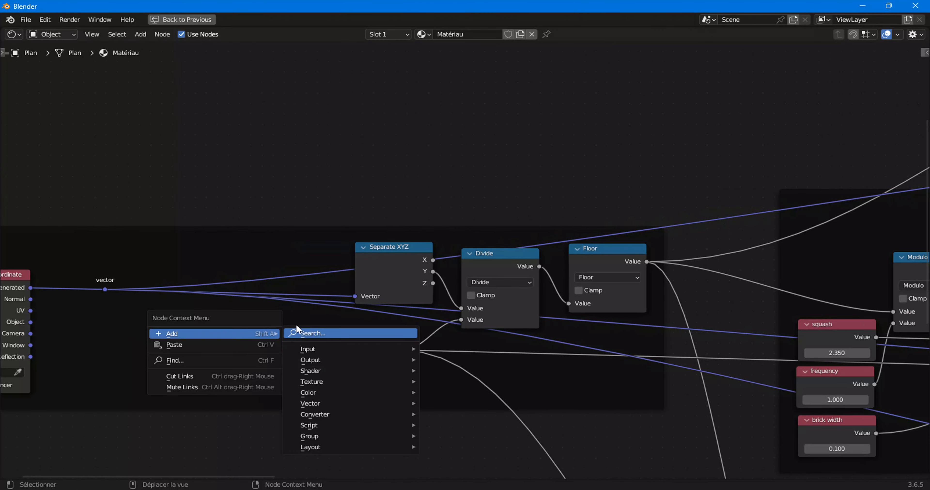
mouse_move(313, 411)
left_click(460, 336)
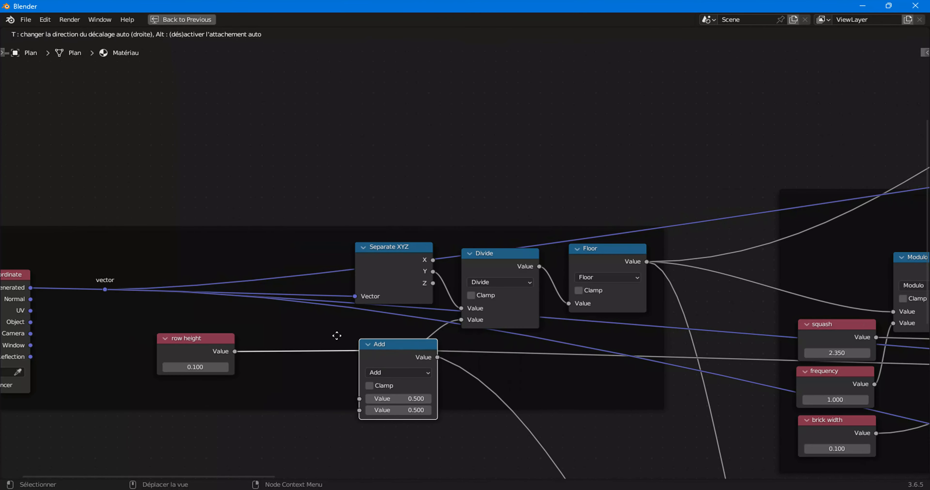
left_click(322, 350)
left_click(332, 363)
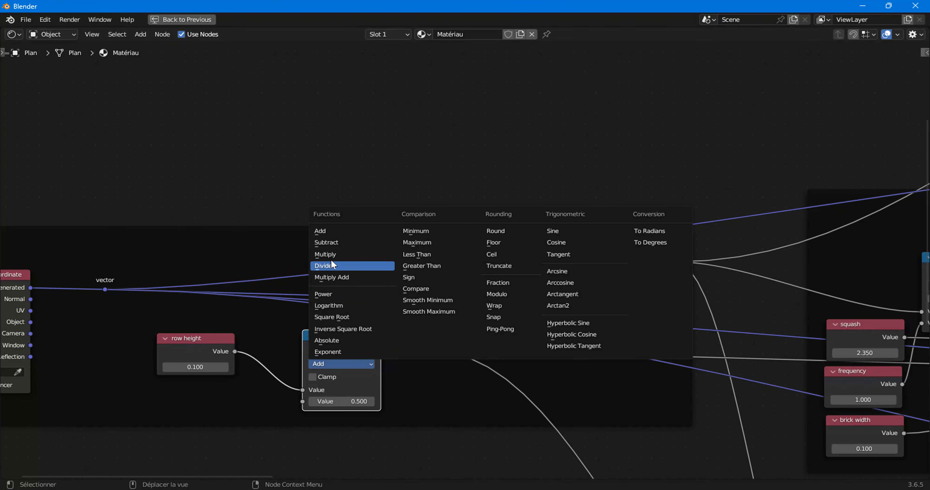
left_click(326, 265)
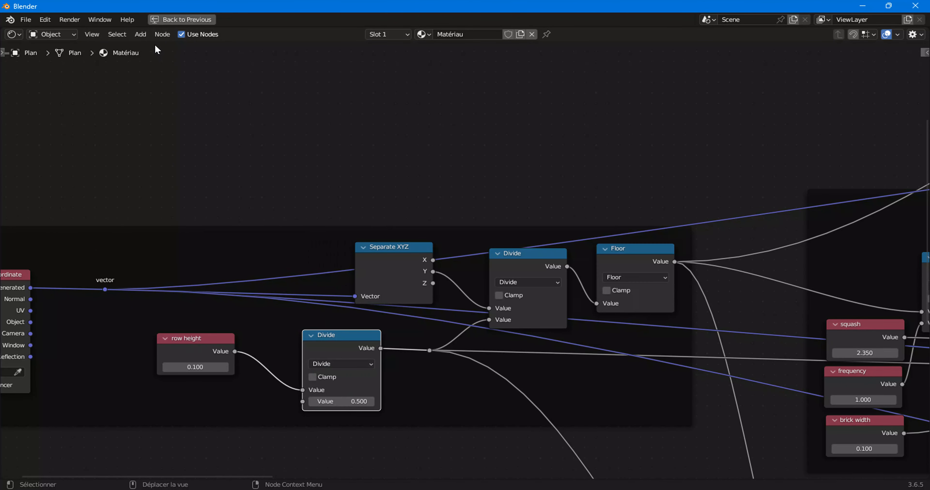
left_click(141, 34)
mouse_move(176, 65)
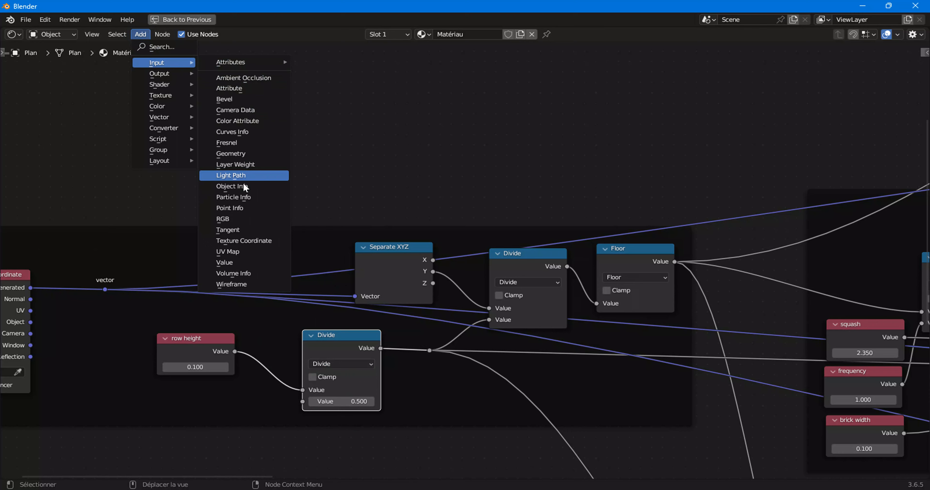
left_click(238, 264)
left_click(149, 425)
middle_click_drag(199, 411, 253, 247)
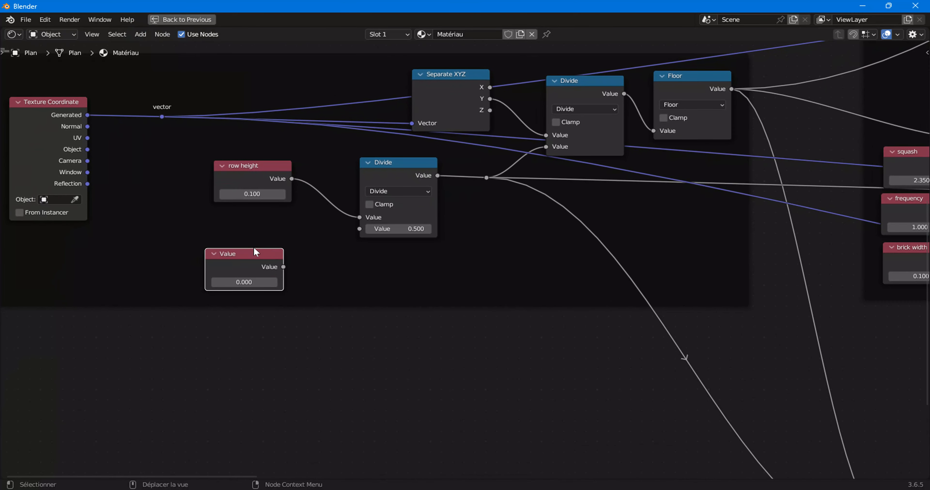
key("x")
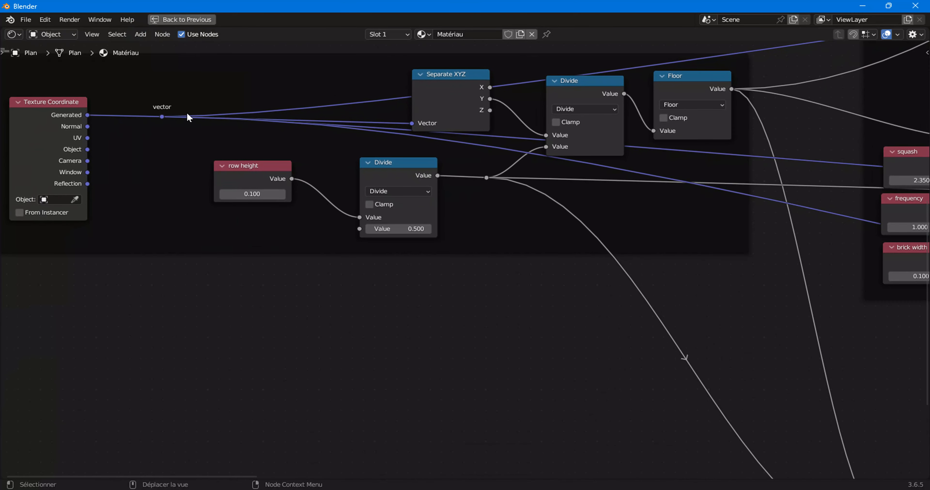
- Add a Value node below the row height frame and link it to the second input of row height's Divide node
left_click(142, 36)
mouse_move(151, 62)
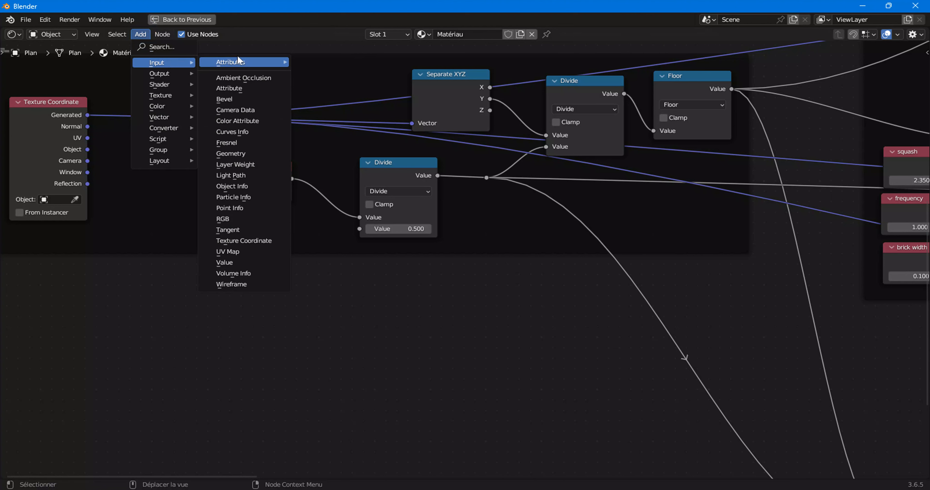
left_click(231, 263)
left_click(270, 286)
left_click_drag(289, 300, 358, 229)
- Label the unframed Value node Size and enclose it in its own frame
key("n")
left_click(865, 79)
type("Siz")
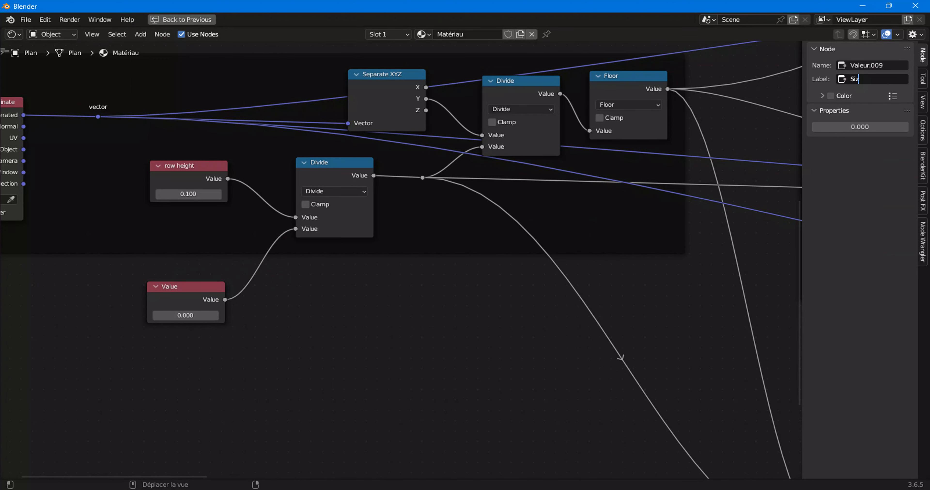
type("e")
key("Return")
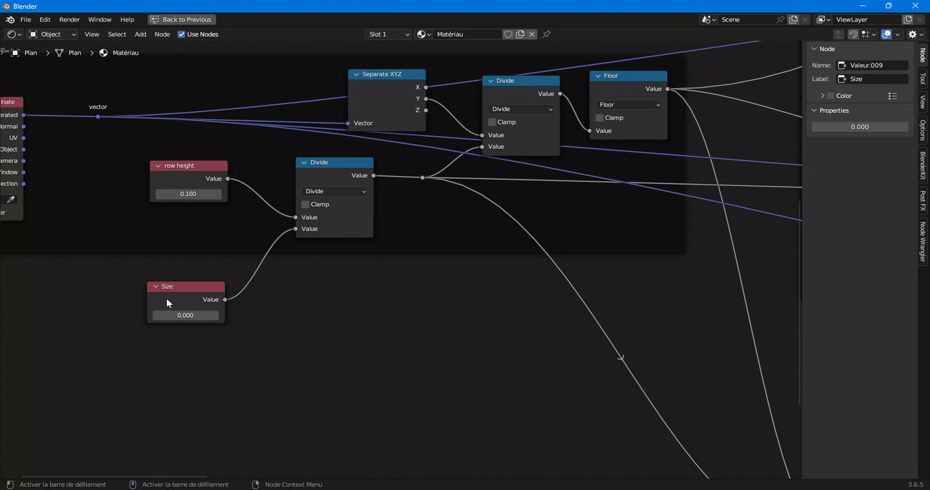
left_click(175, 301)
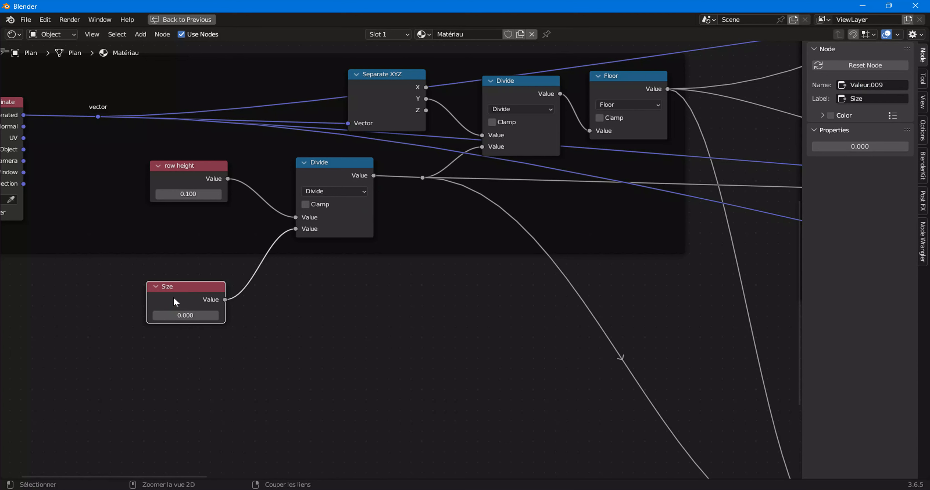
key("ctrl+j")
left_click(326, 361)
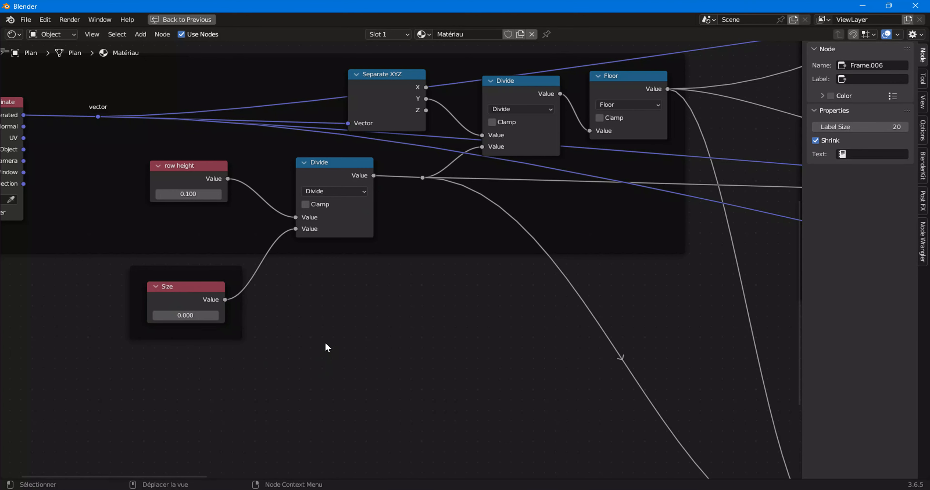
scroll(326, 332, "down", 1)
scroll(238, 197, "up", 1)
- Move the brick width node slightly away from the frequency node within the width frame
left_click(181, 177)
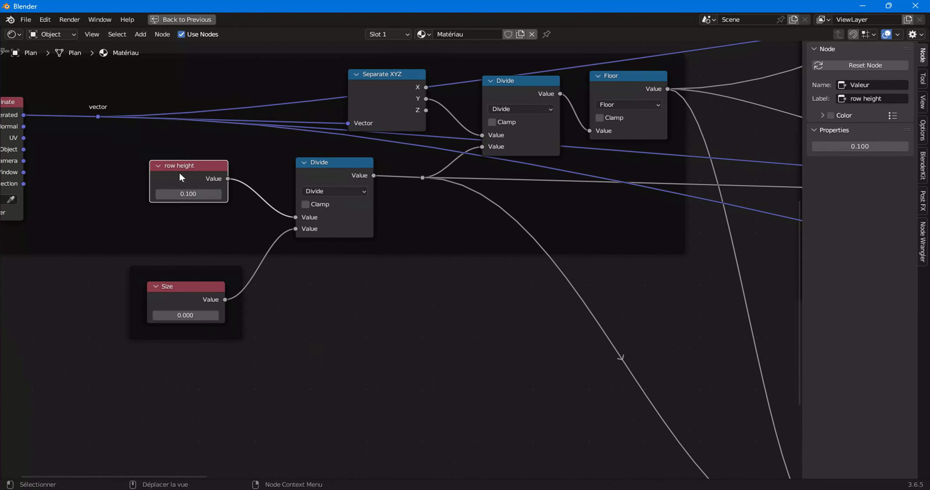
scroll(367, 220, "down", 1)
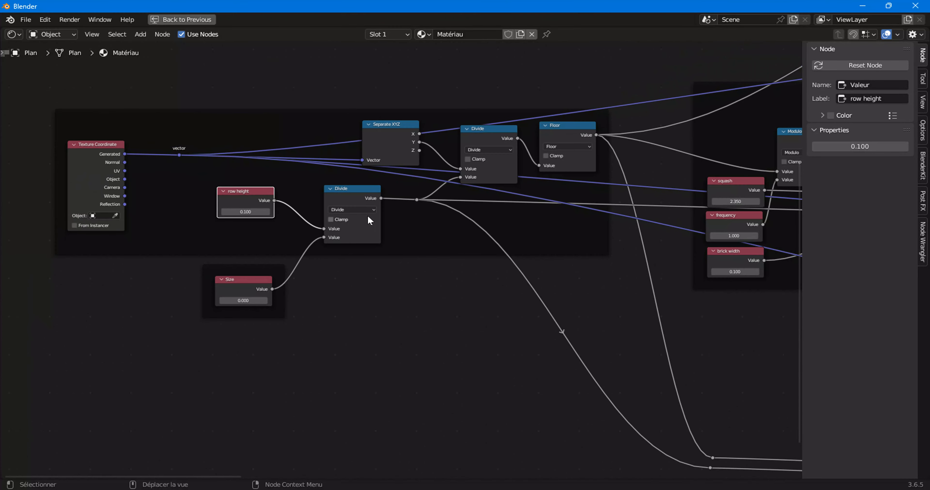
scroll(390, 263, "down", 1)
middle_click_drag(450, 259, 247, 295)
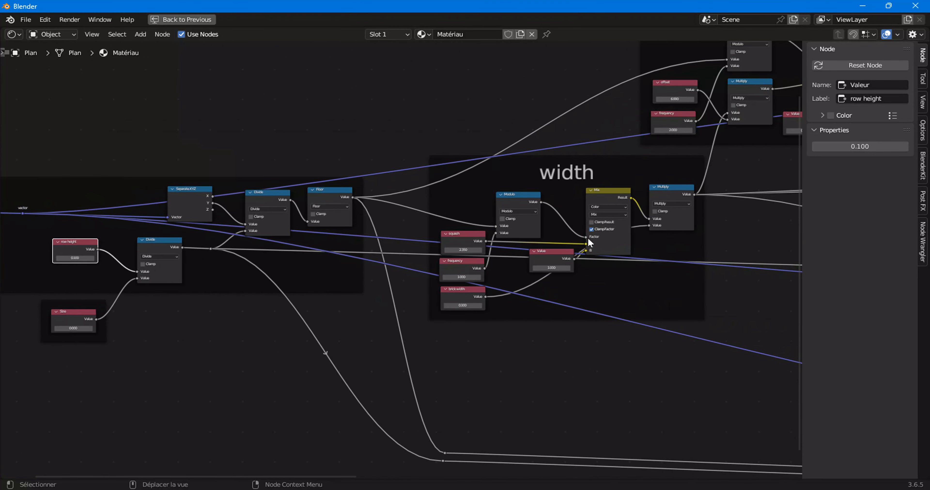
scroll(627, 223, "up", 1)
middle_click_drag(627, 223, 263, 325)
scroll(264, 329, "up", 1)
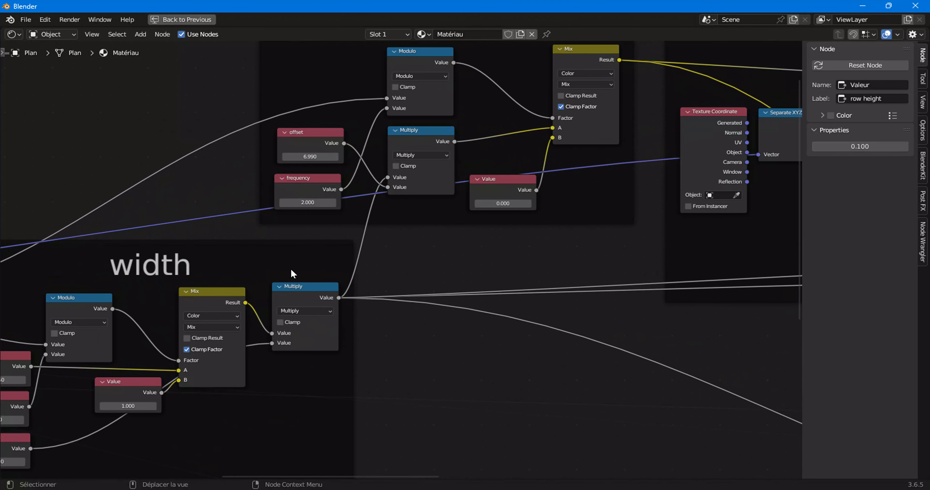
middle_click_drag(78, 457, 388, 297)
scroll(388, 297, "up", 1)
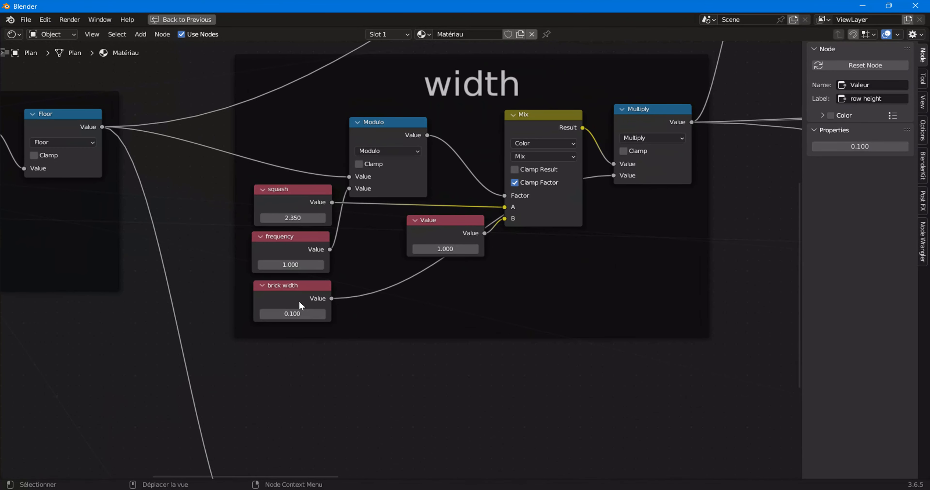
left_click_drag(299, 300, 284, 311)
- Insert a Math node on the brick width node's output link and set its operation to Divide
scroll(284, 311, "down", 1)
scroll(284, 311, "down", 1)
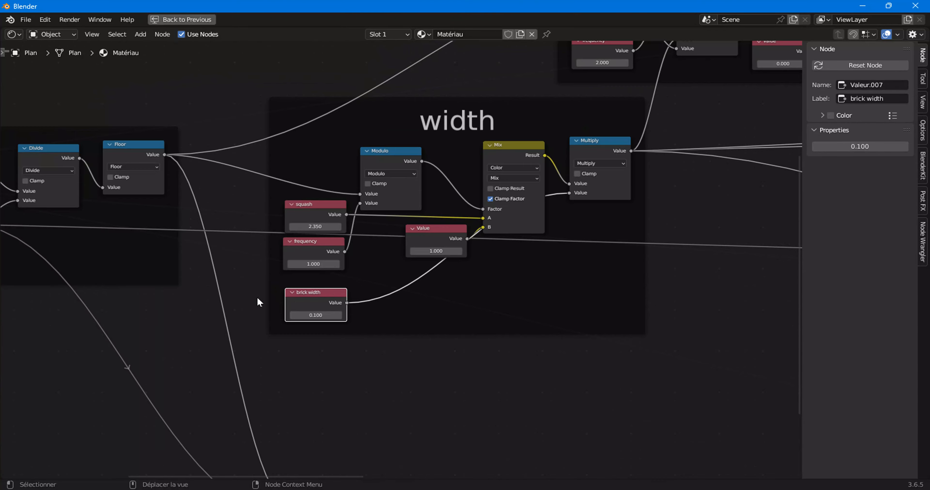
scroll(257, 298, "down", 3)
middle_click_drag(270, 301, 340, 303)
middle_click_drag(83, 244, 132, 223)
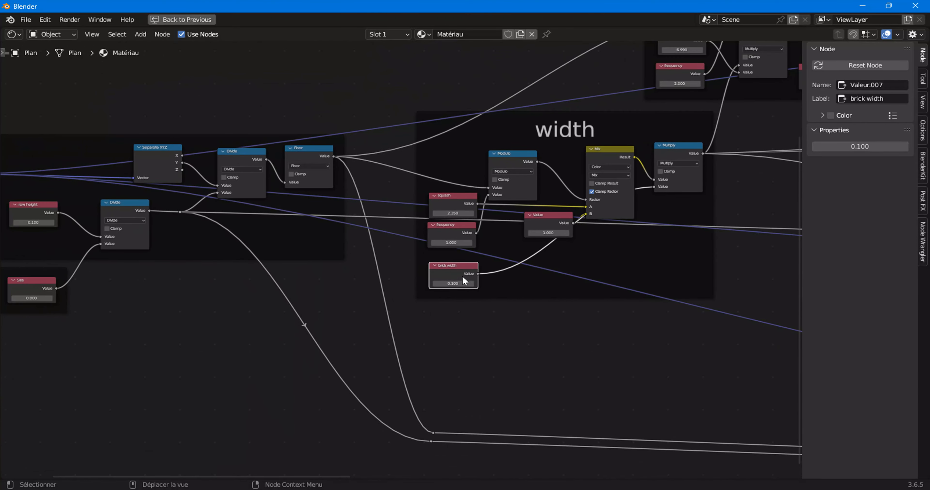
right_click(388, 283)
mouse_move(391, 284)
mouse_move(444, 364)
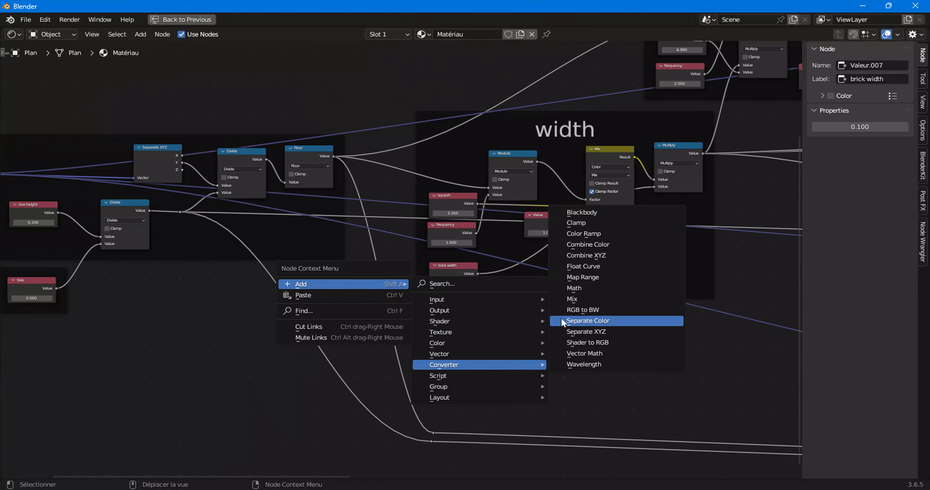
left_click(575, 291)
left_click(501, 286)
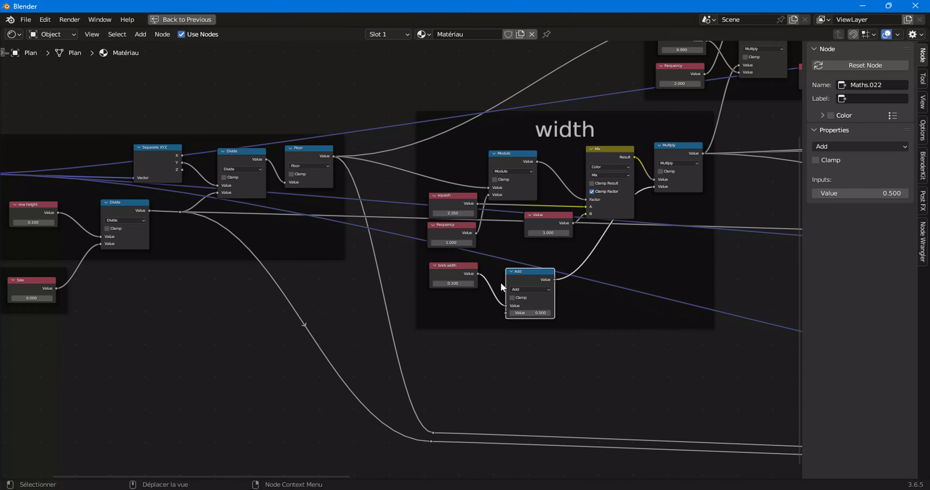
left_click(519, 289)
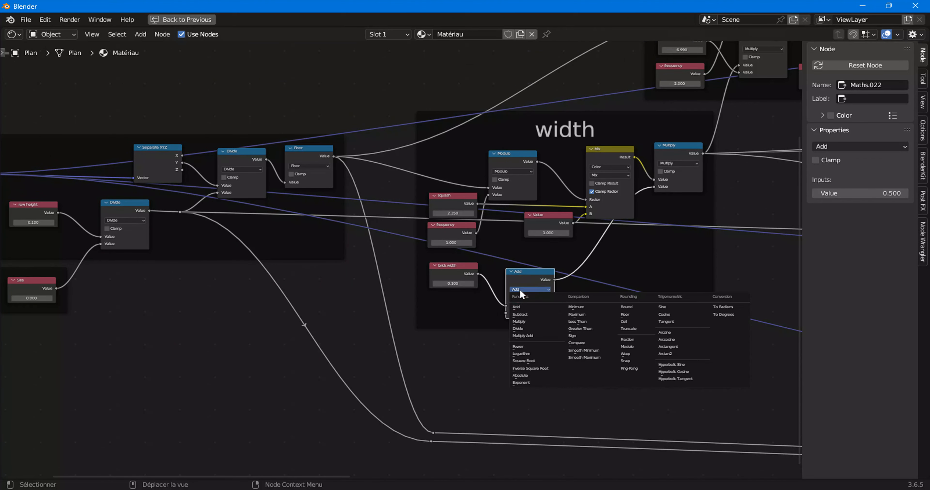
left_click(527, 328)
- Link the Size value to the second input of brick width's Divide node and shift the Size node slightly lower
left_click_drag(57, 288, 68, 305)
left_click_drag(162, 285, 506, 313)
left_click_drag(22, 288, 24, 302)
scroll(236, 309, "down", 2)
- Restore the split layout with the viewport, hide the node properties sidebar, and set the Size value to 1.800
key("ctrl+space")
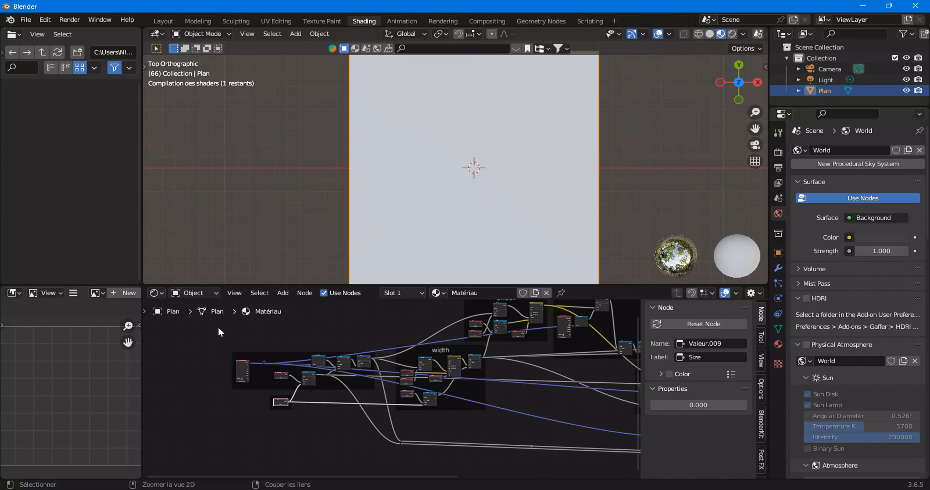
key("KP_Decimal")
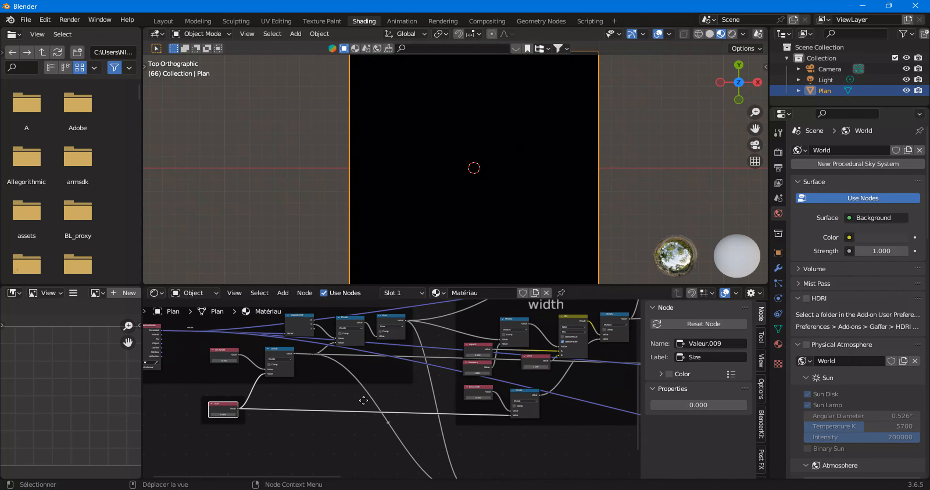
key("n")
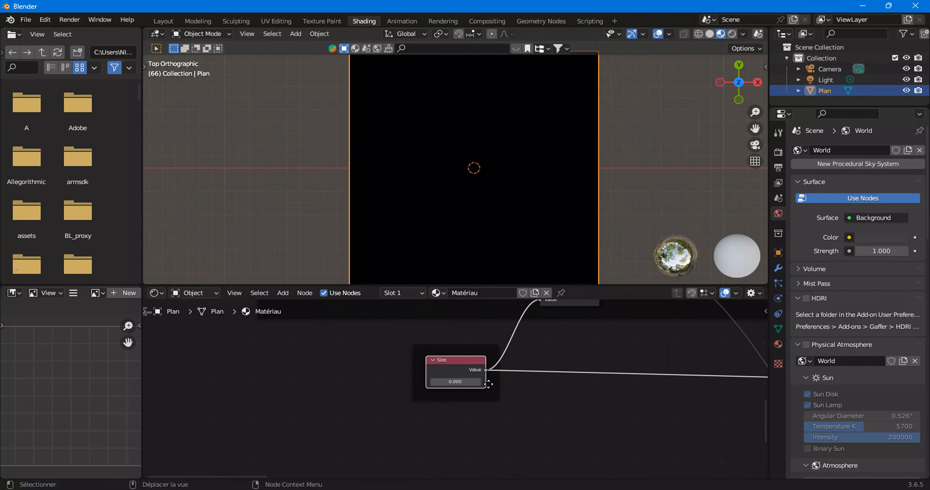
scroll(480, 393, "up", 2)
mouse_move(455, 379)
left_mouse_down()
mouse_move(480, 378)
mouse_move(458, 379)
left_mouse_up()
scroll(467, 373, "down", 6)
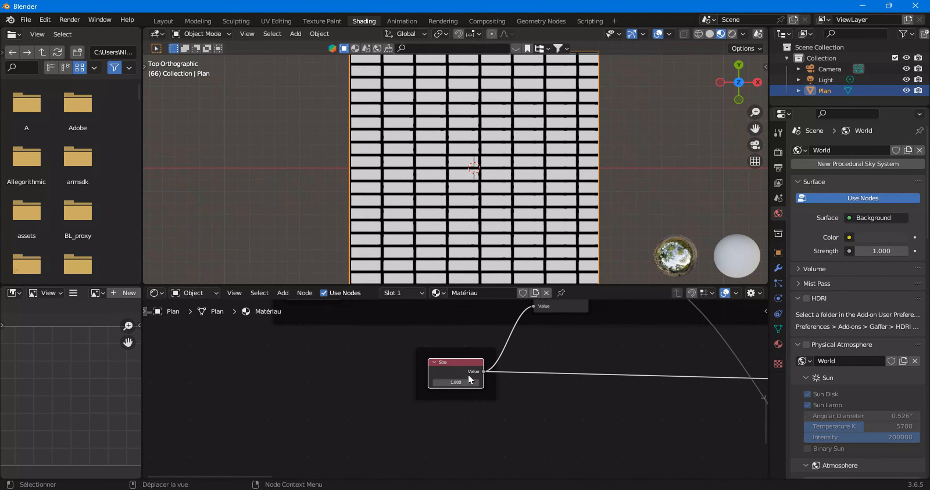
- Examine the brick pattern on the plane up close and as a whole, along with the complete node tree
scroll(538, 384, "up", 5)
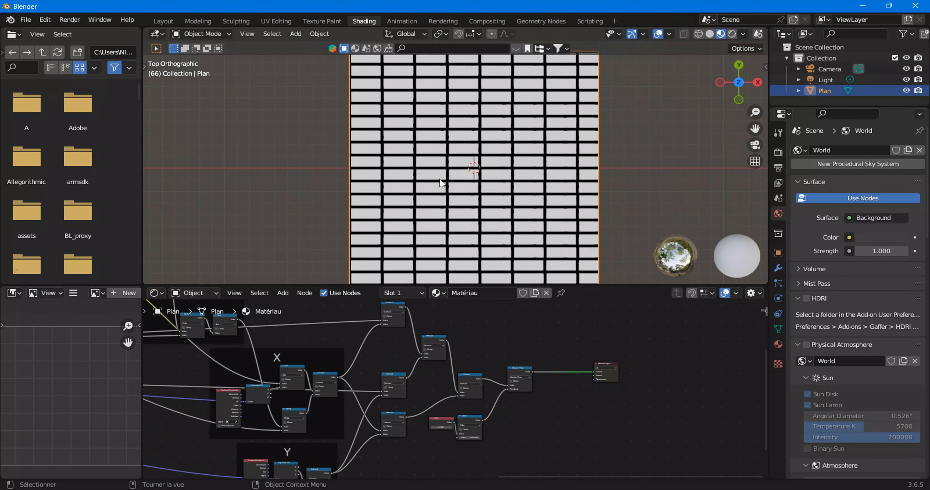
scroll(440, 178, "up", 8)
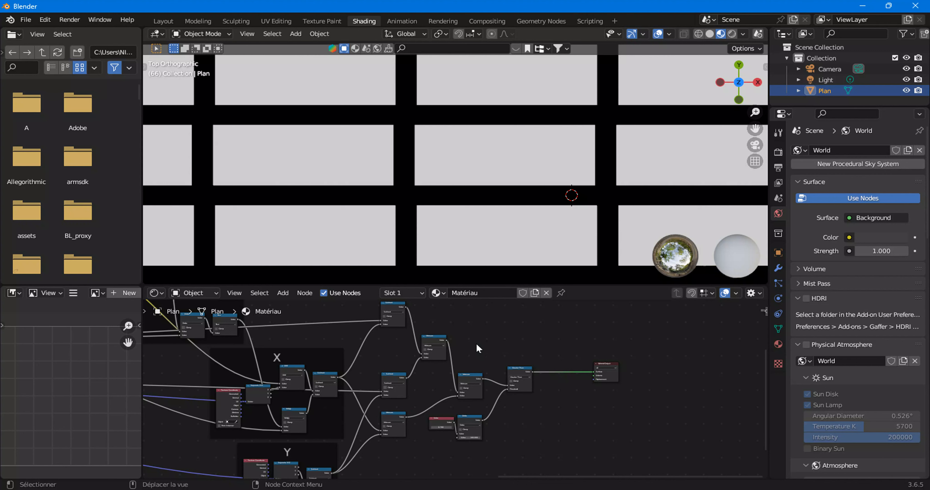
scroll(317, 379, "down", 5)
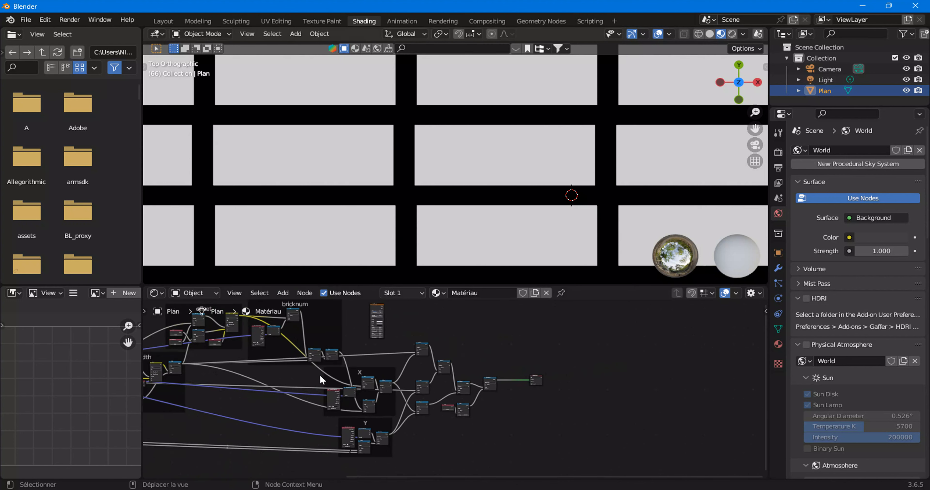
middle_click_drag(339, 379, 399, 394)
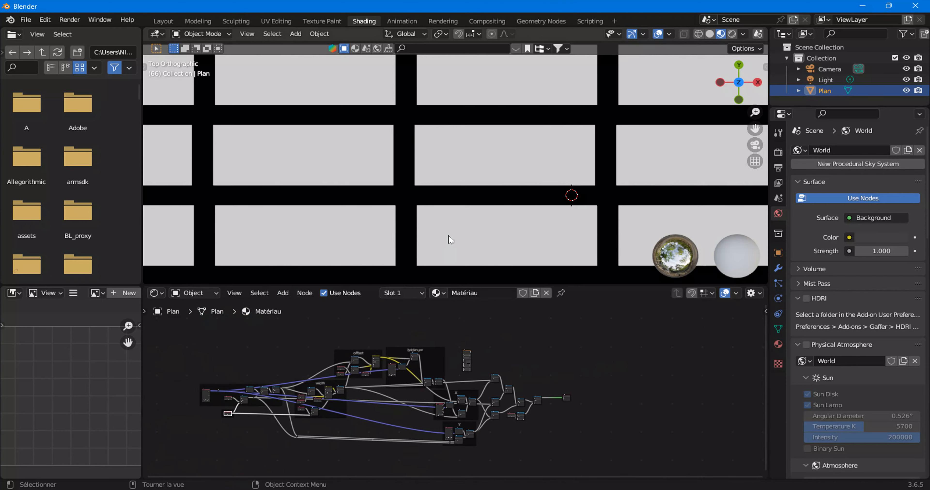
scroll(453, 207, "down", 8)
scroll(454, 206, "down", 3)
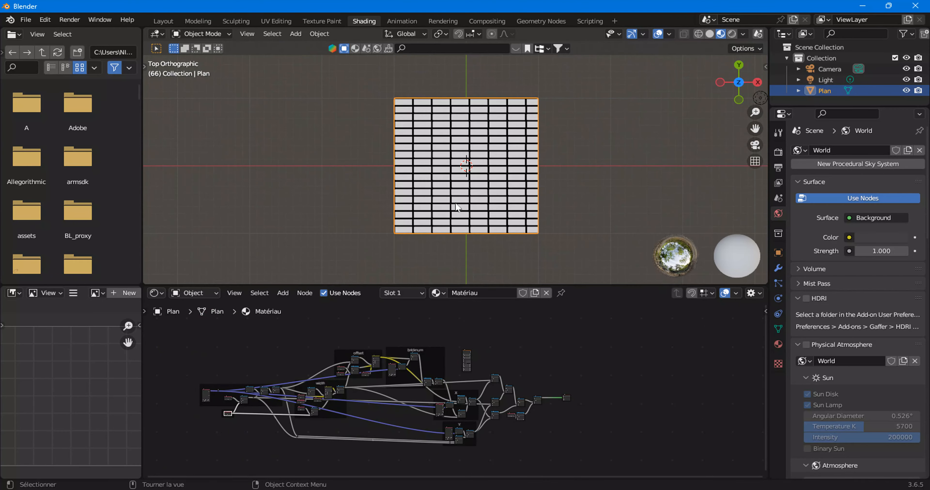